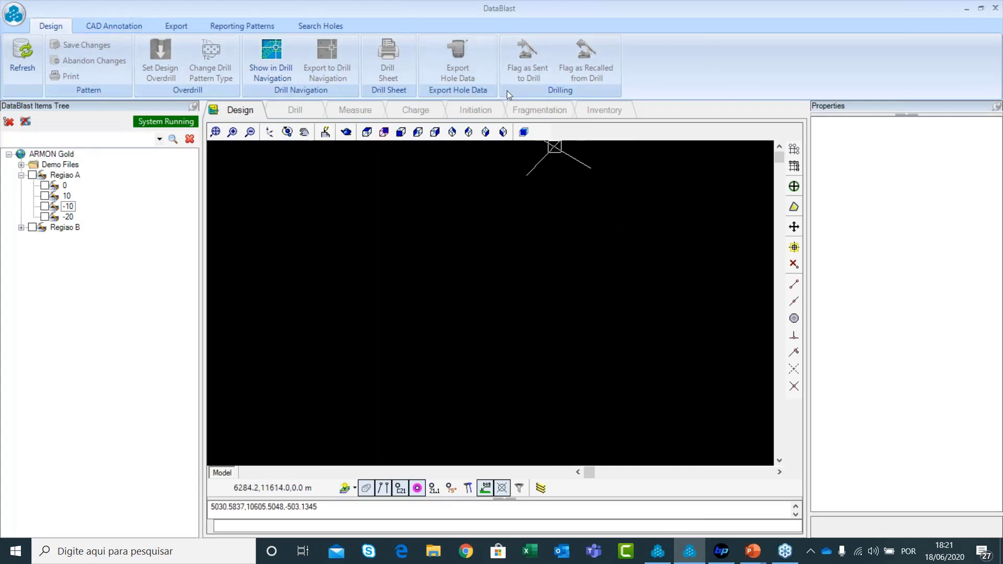
# Step: Look at the Drill and Charge workspaces of the blast management modules
pyautogui.click(302, 111)
pyautogui.click(359, 113)
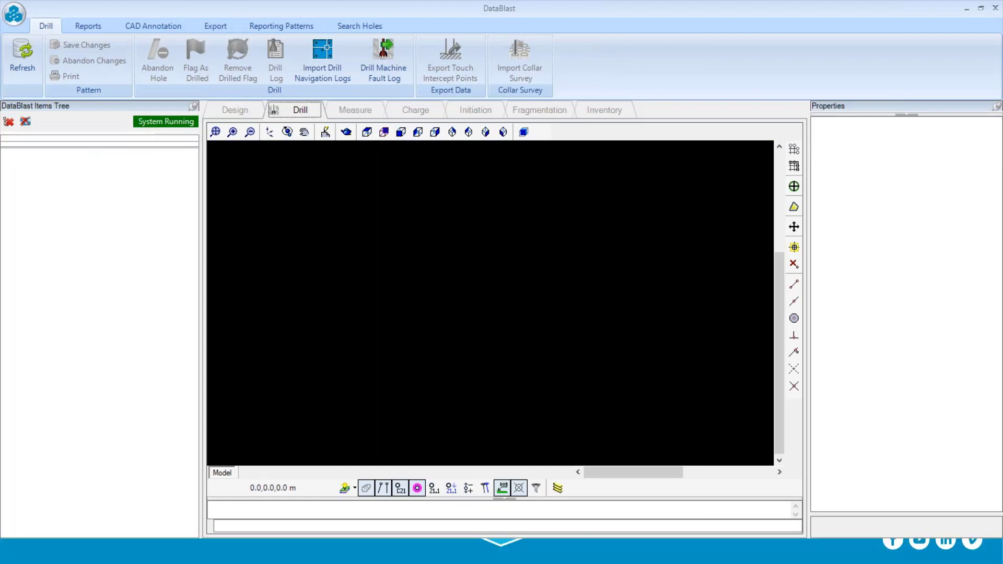
pyautogui.click(427, 111)
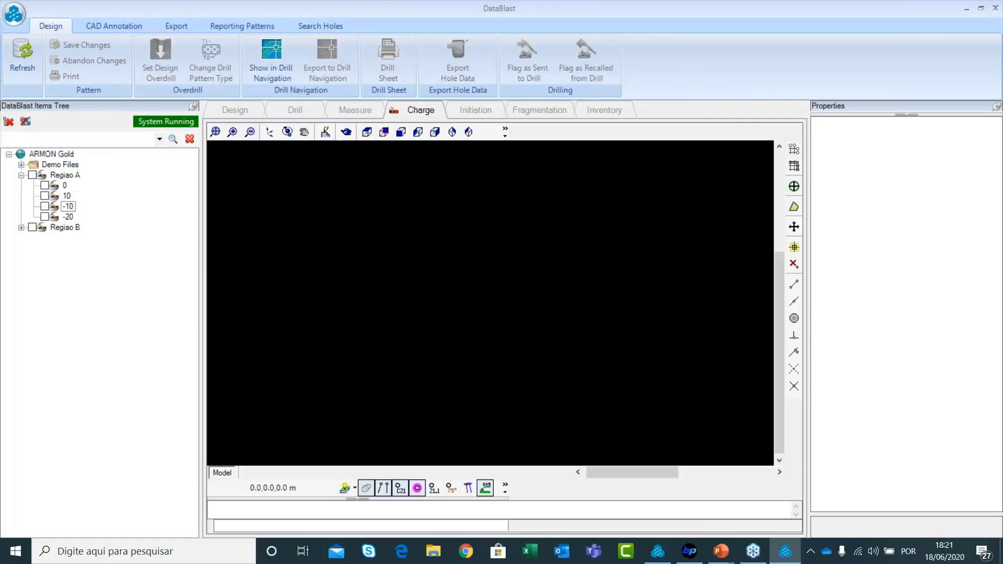
# Step: Look through the CAD annotation, export and reporting pattern tools of the Design module
pyautogui.click(114, 25)
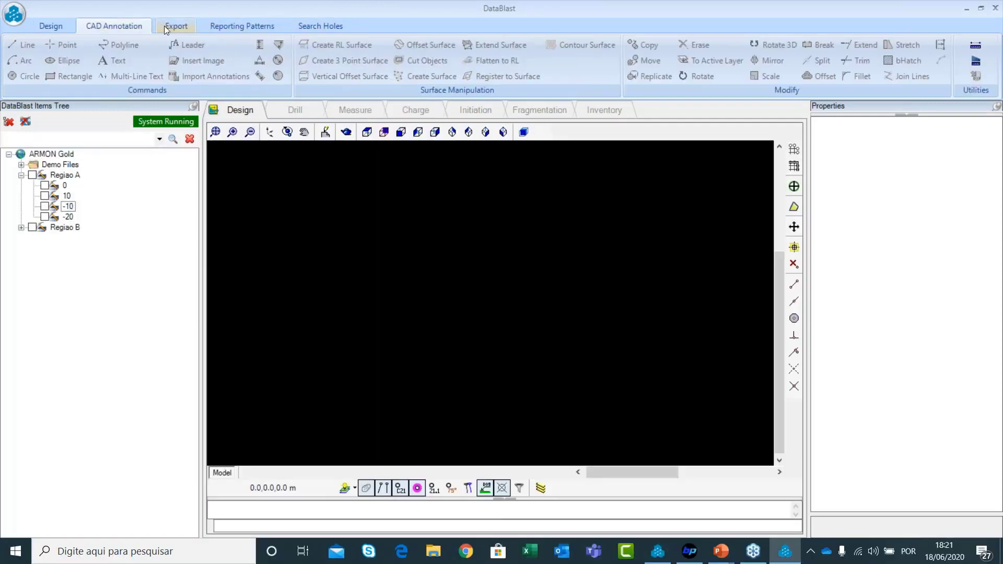
pyautogui.click(176, 25)
pyautogui.click(242, 26)
pyautogui.click(102, 24)
pyautogui.click(55, 24)
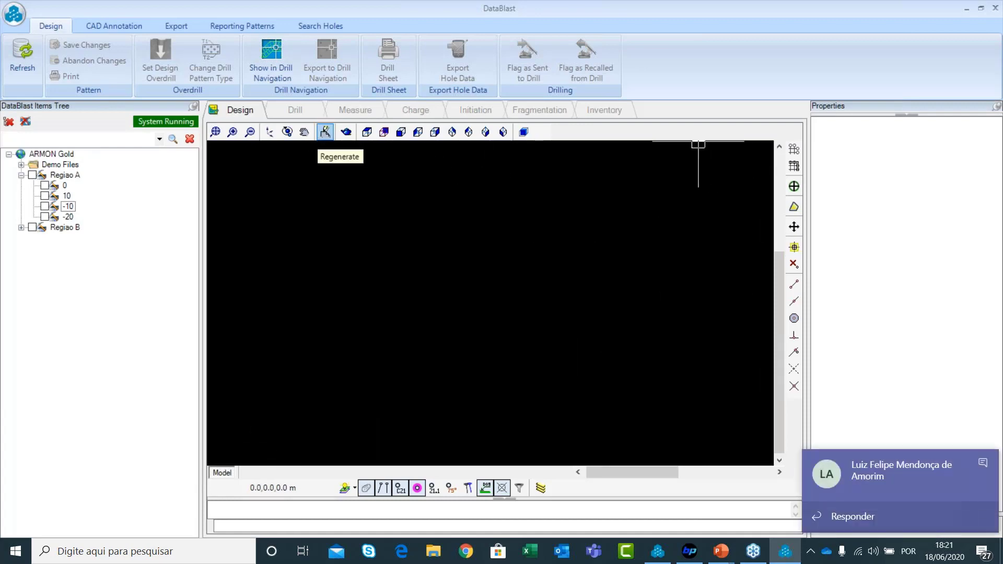
pyautogui.click(982, 461)
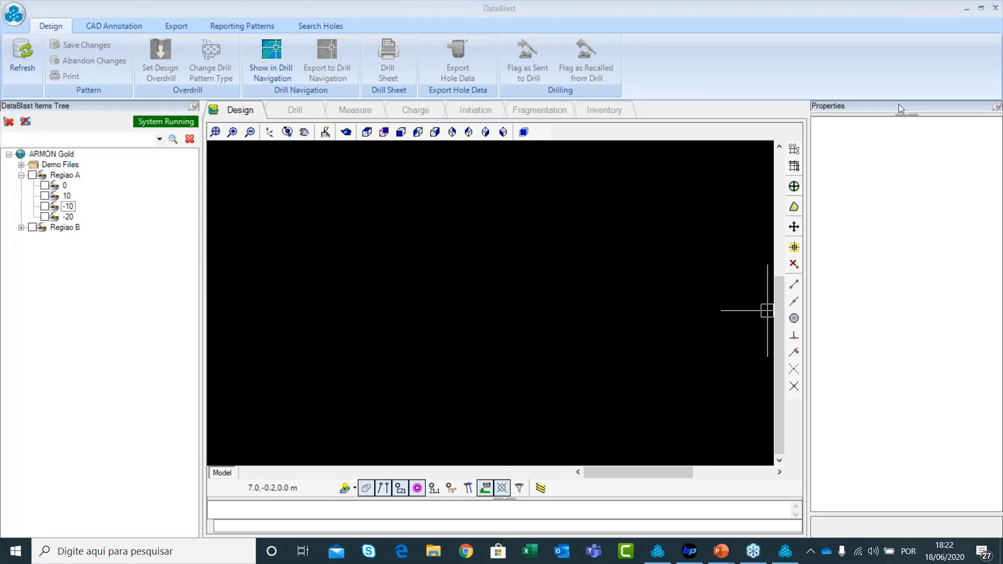
pyautogui.click(881, 330)
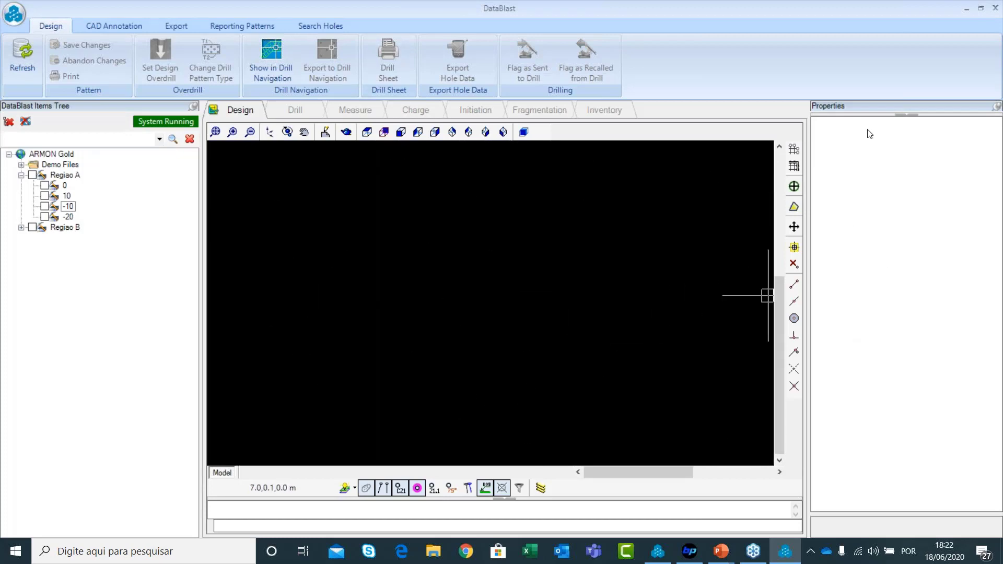
# Step: Examine which benches are stored under Regiao A and Regiao B in the items tree
pyautogui.click(21, 175)
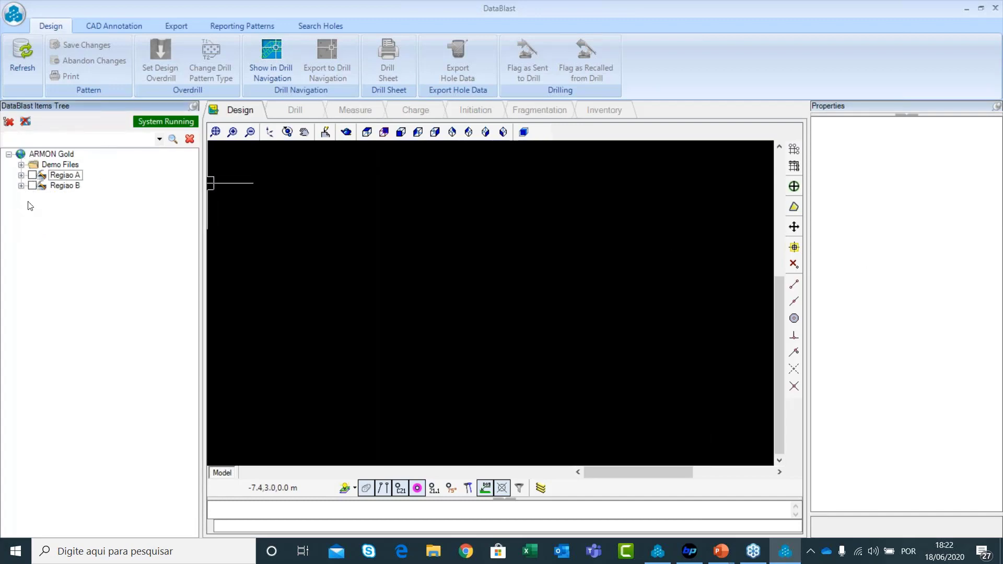
pyautogui.click(21, 175)
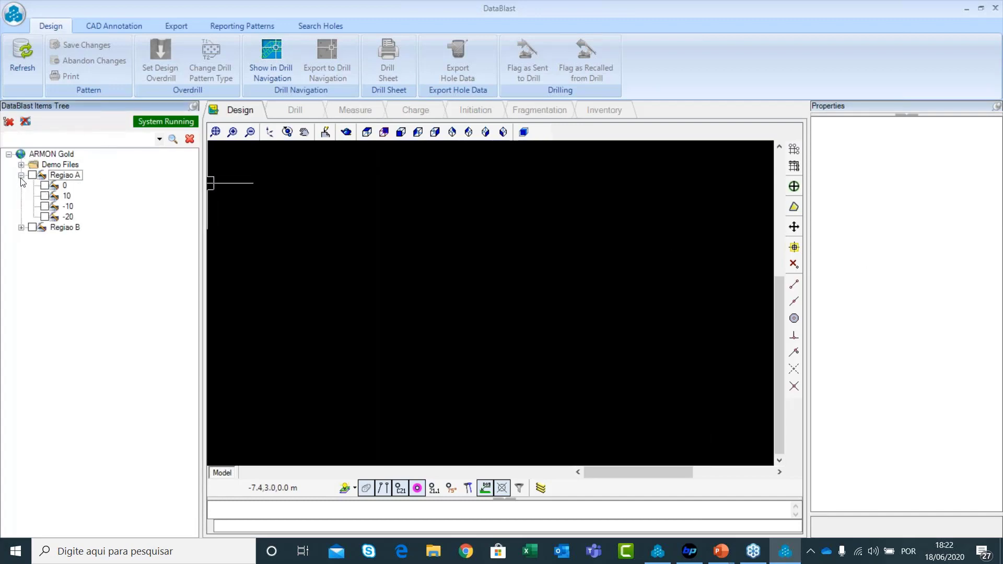
pyautogui.click(21, 228)
pyautogui.click(21, 228)
pyautogui.click(21, 175)
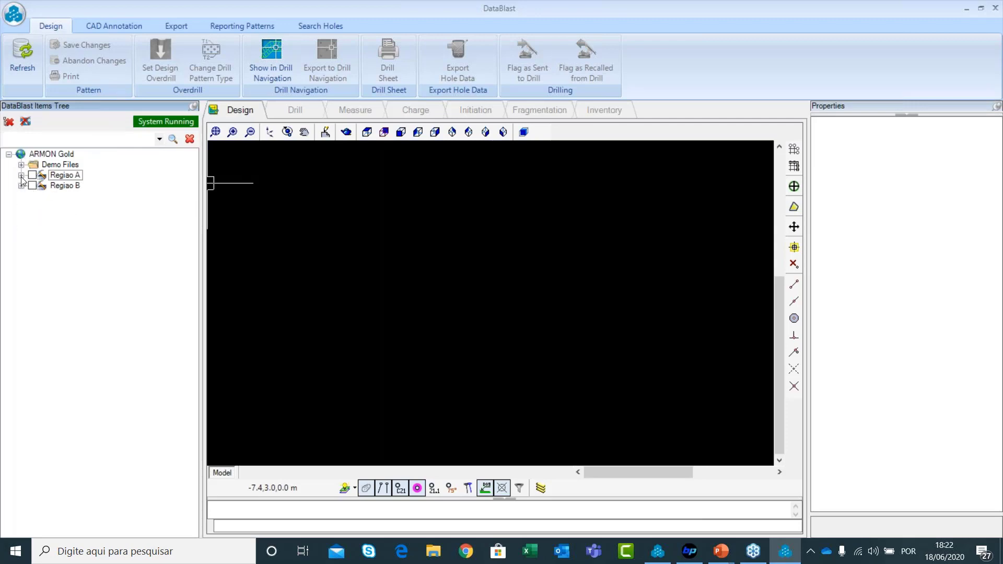
pyautogui.click(21, 175)
pyautogui.click(55, 198)
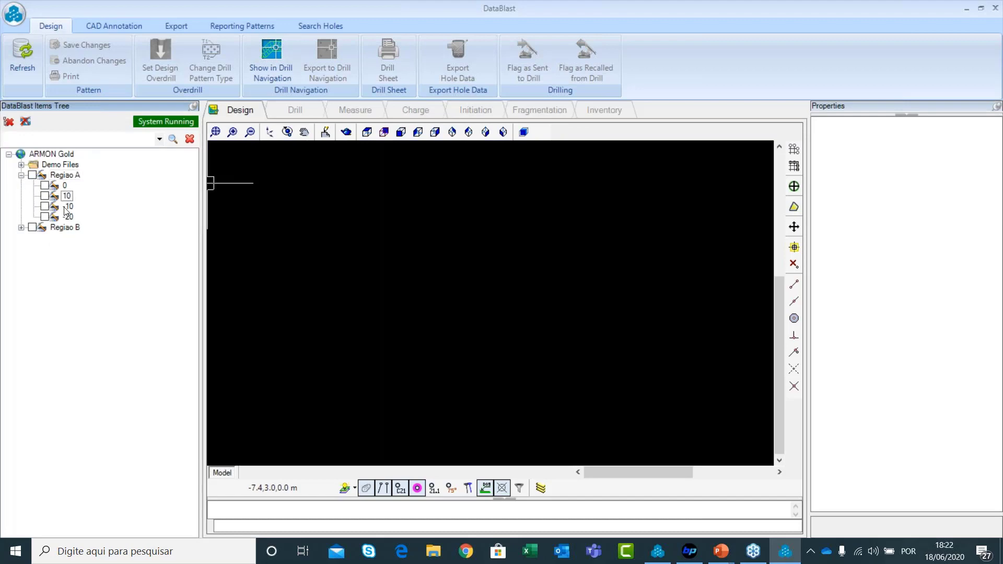
pyautogui.click(21, 228)
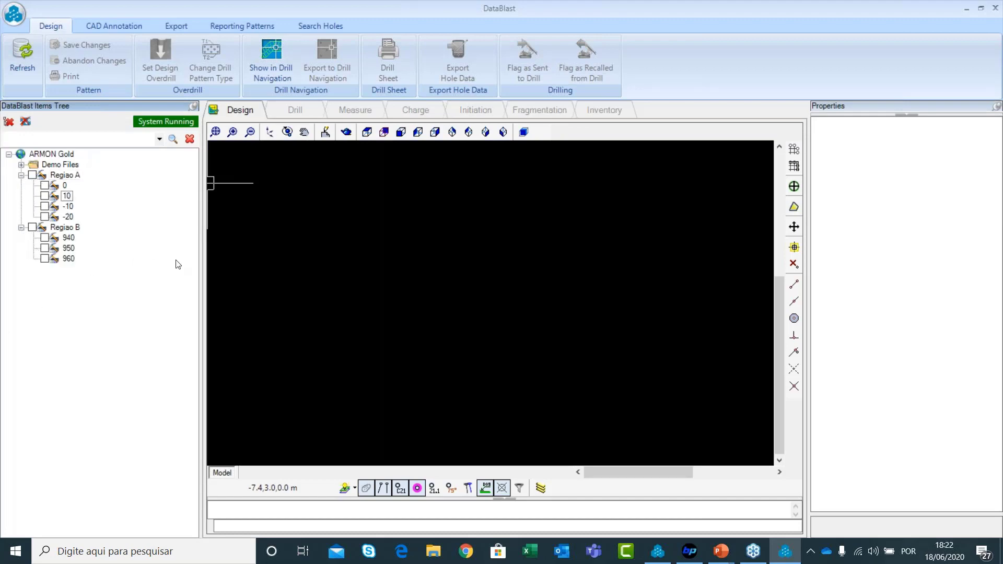
pyautogui.click(21, 228)
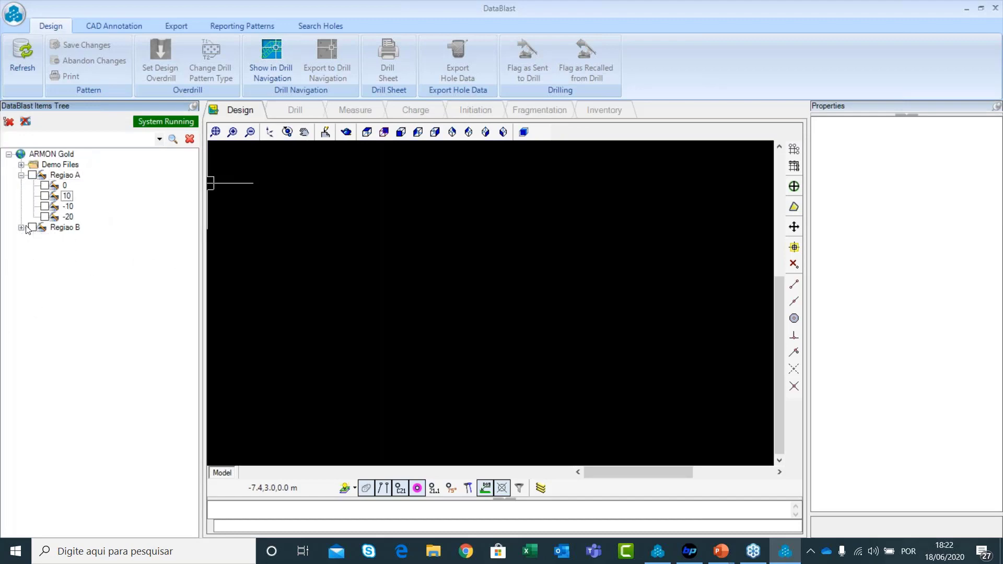
pyautogui.click(21, 176)
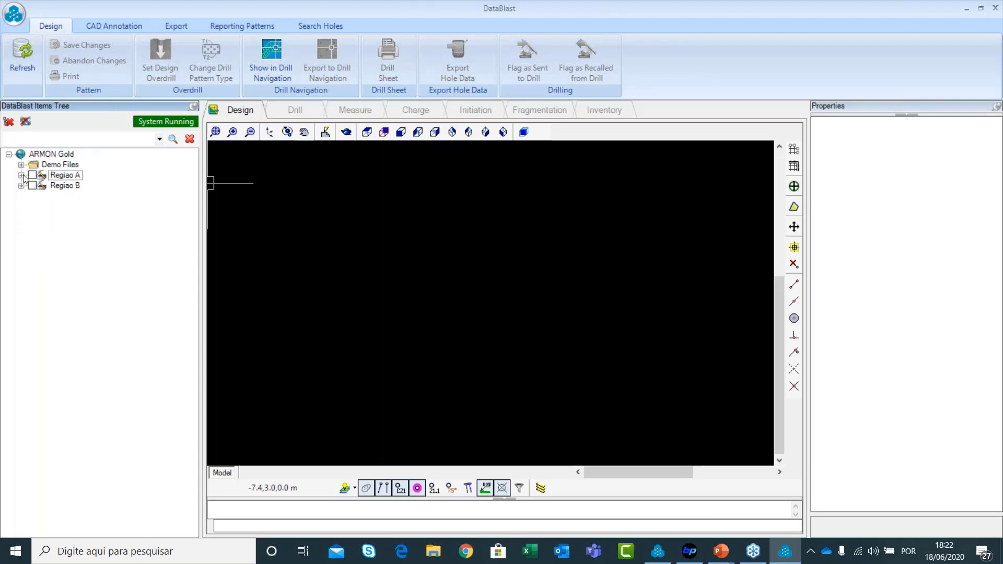
# Step: Review the ARMON Gold site hierarchy from the regions down to their individual bench levels
pyautogui.click(68, 178)
pyautogui.click(72, 155)
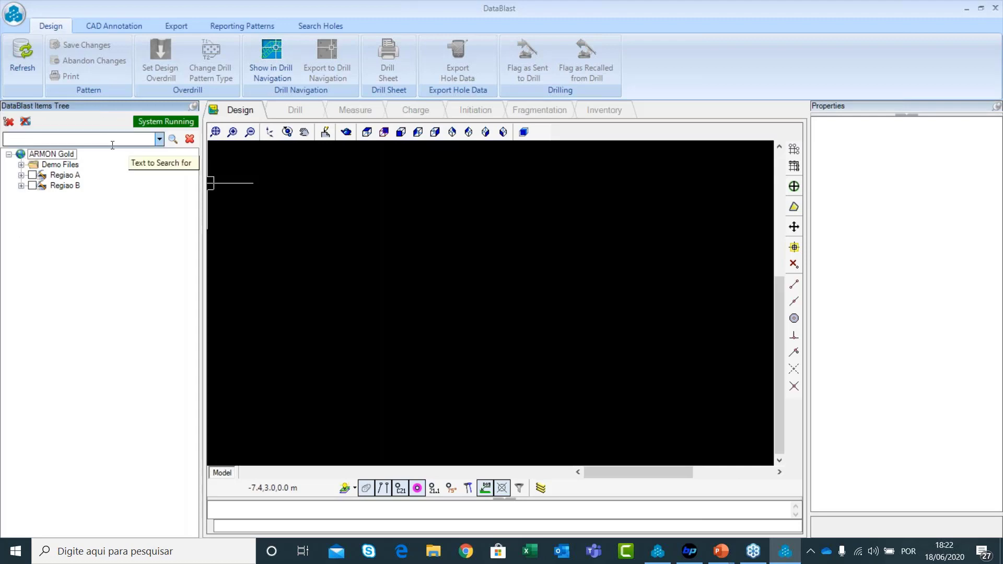
pyautogui.click(60, 178)
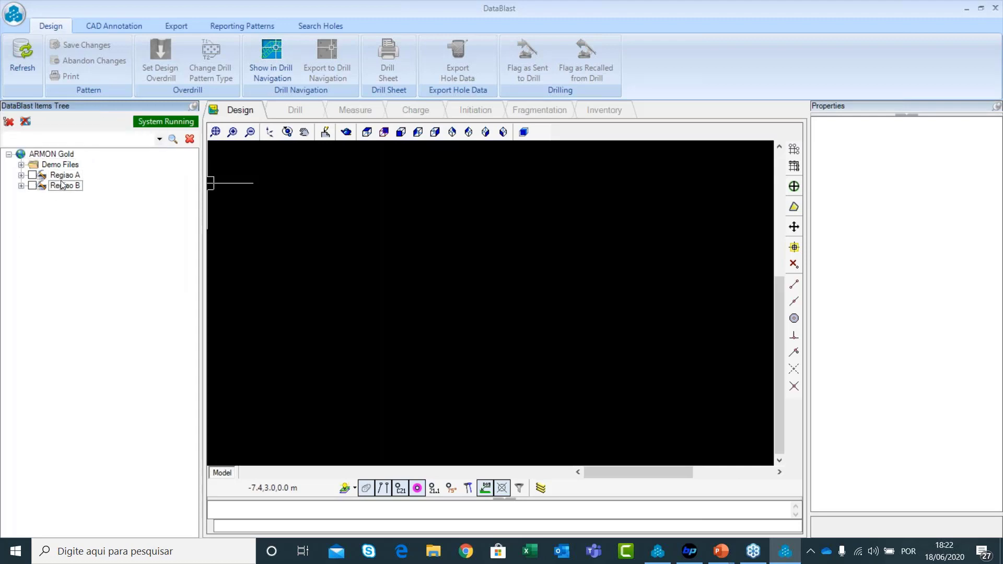
pyautogui.click(21, 175)
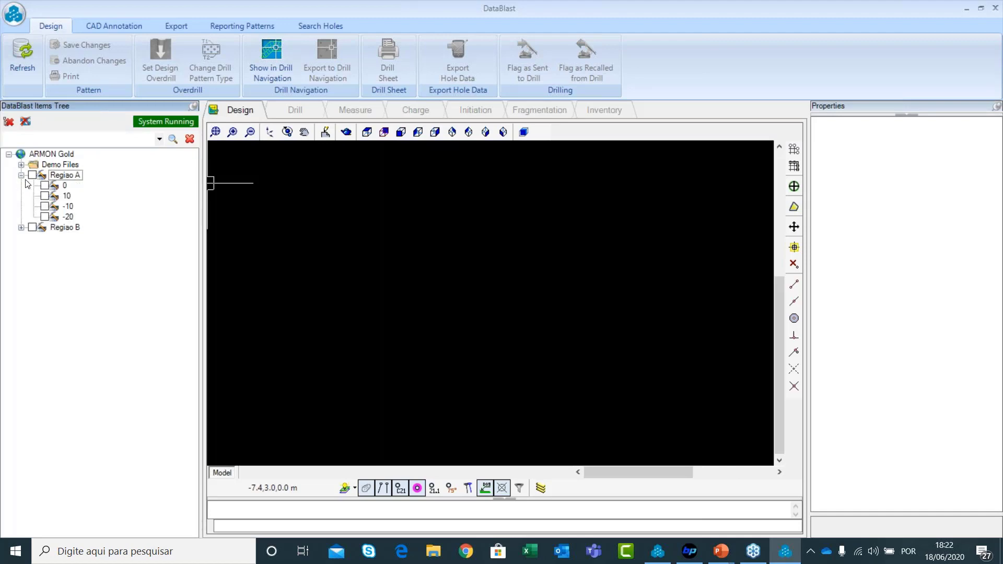
pyautogui.click(22, 228)
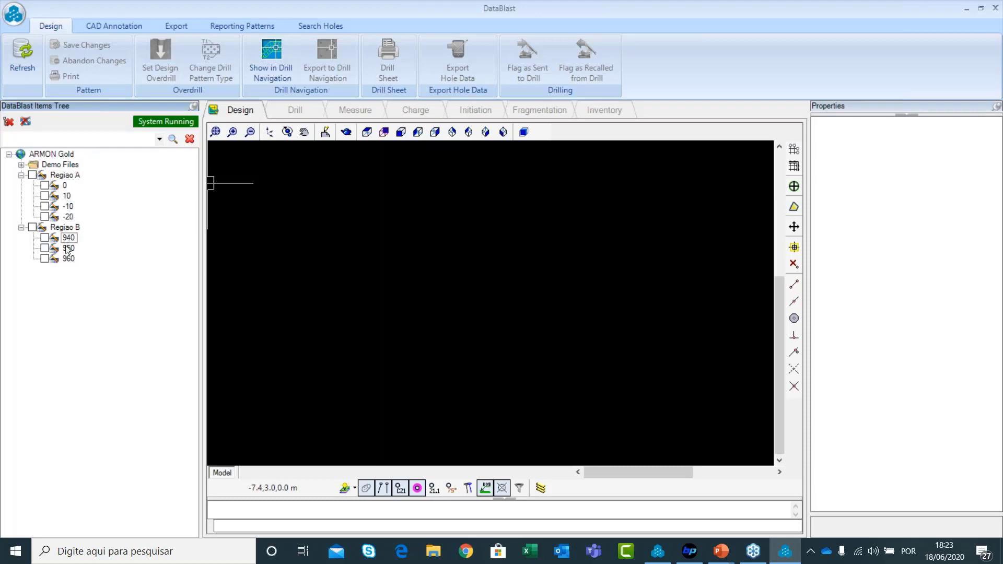
pyautogui.click(21, 228)
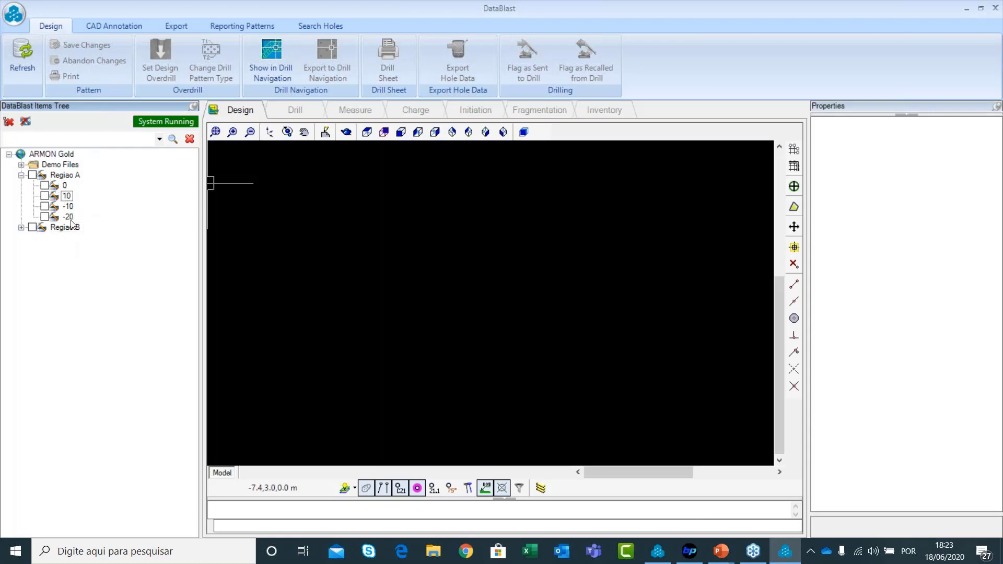
# Step: Review the item commands available for Regiao A's -10 bench and the program's site maintenance and settings options
pyautogui.rightClick(68, 213)
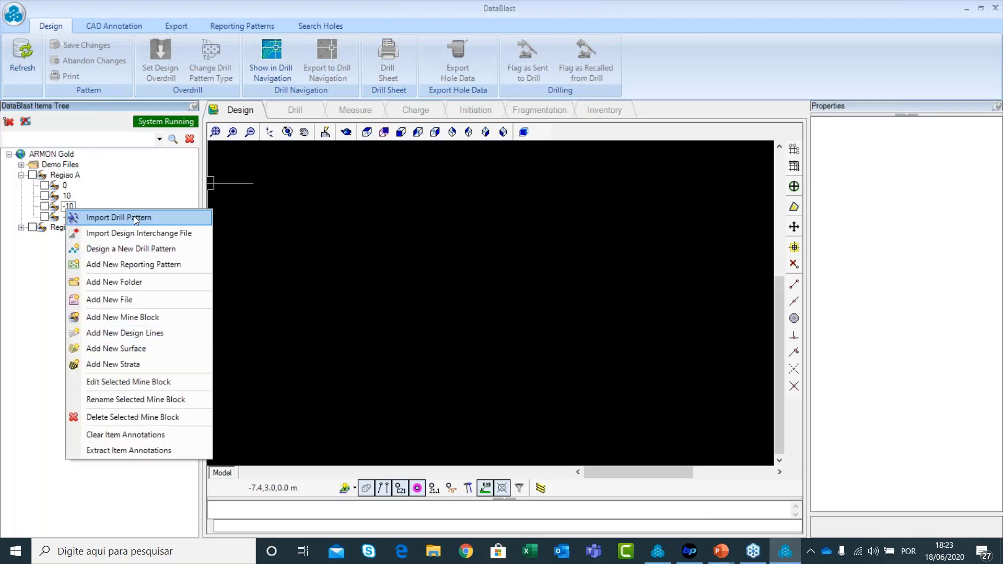
pyautogui.click(57, 187)
pyautogui.click(21, 175)
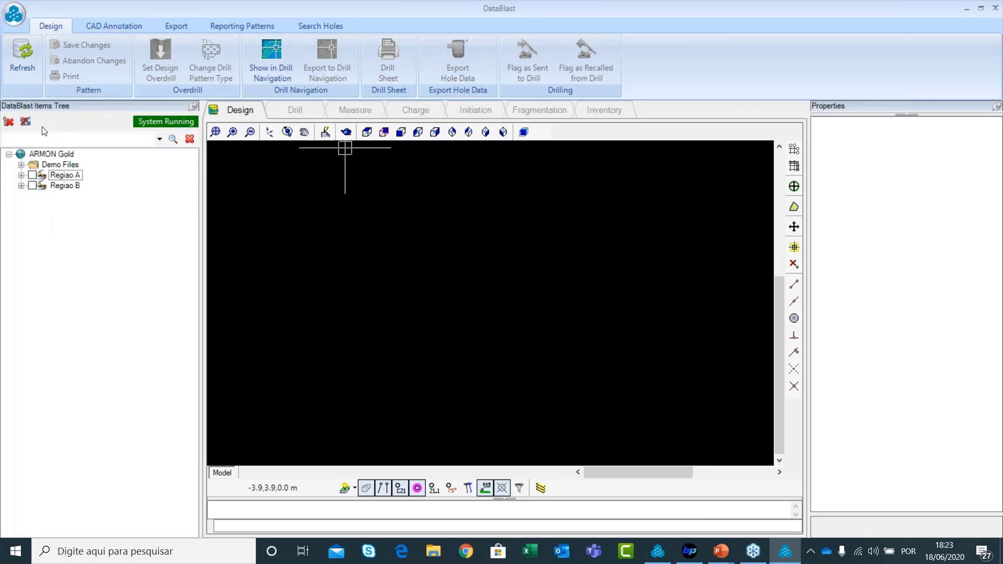
pyautogui.click(9, 21)
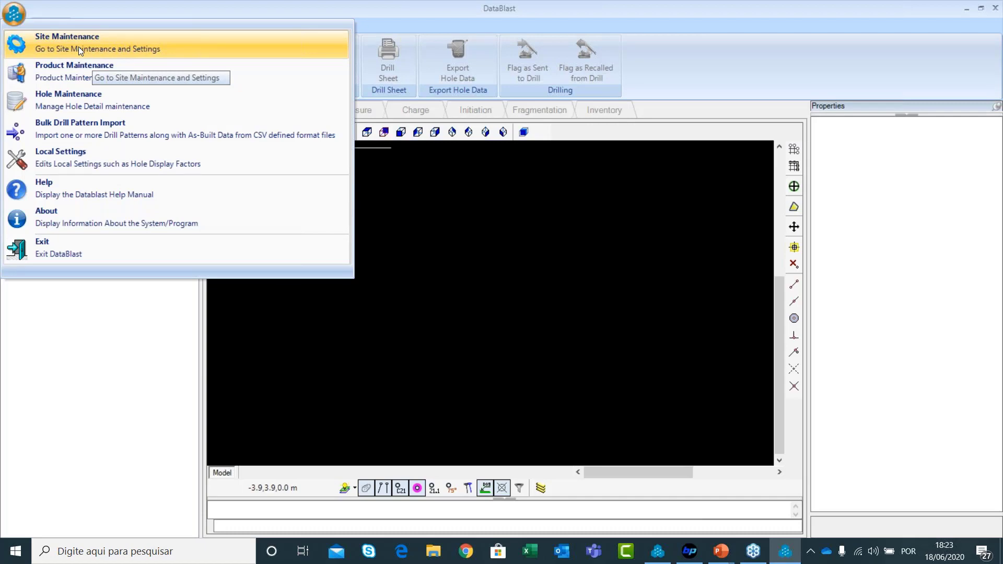
pyautogui.click(21, 17)
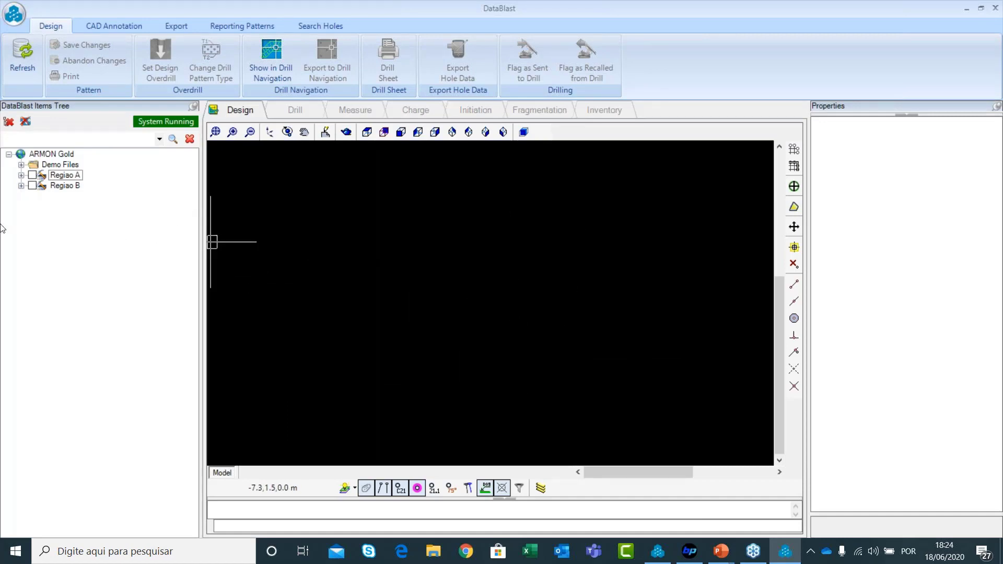
# Step: Add a new surface named Topo_062020 under the Regiao A mine block
pyautogui.click(21, 175)
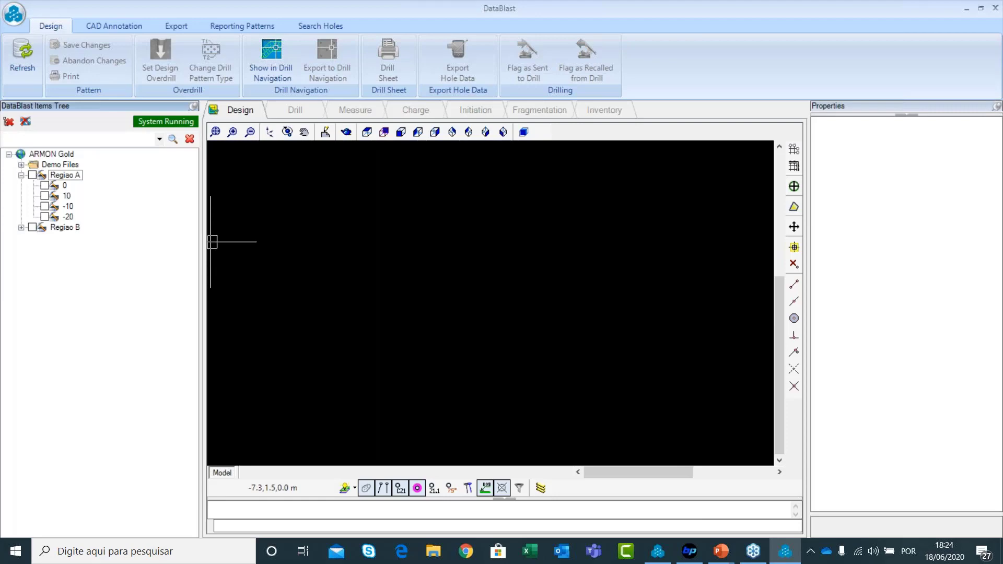
pyautogui.rightClick(68, 180)
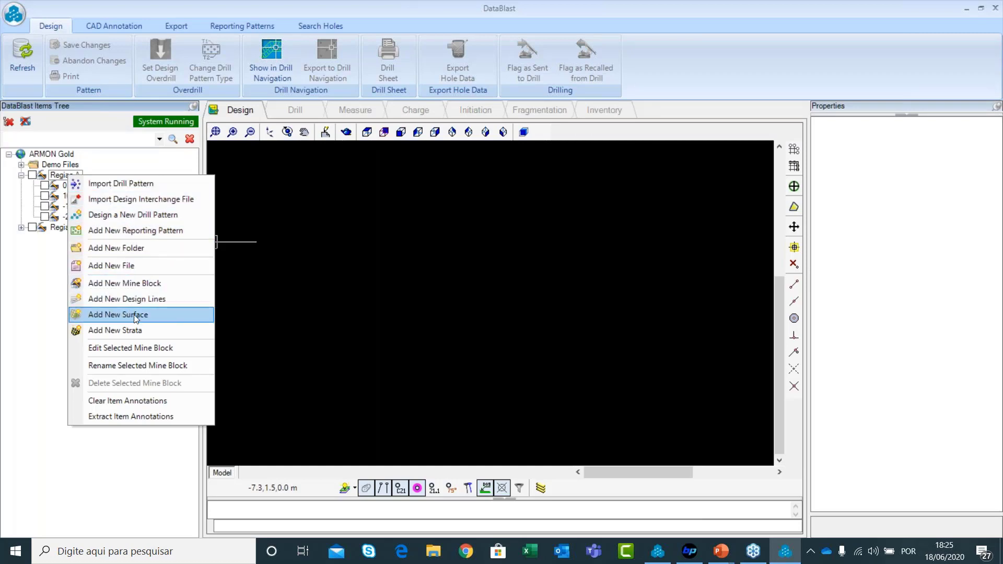
pyautogui.click(106, 315)
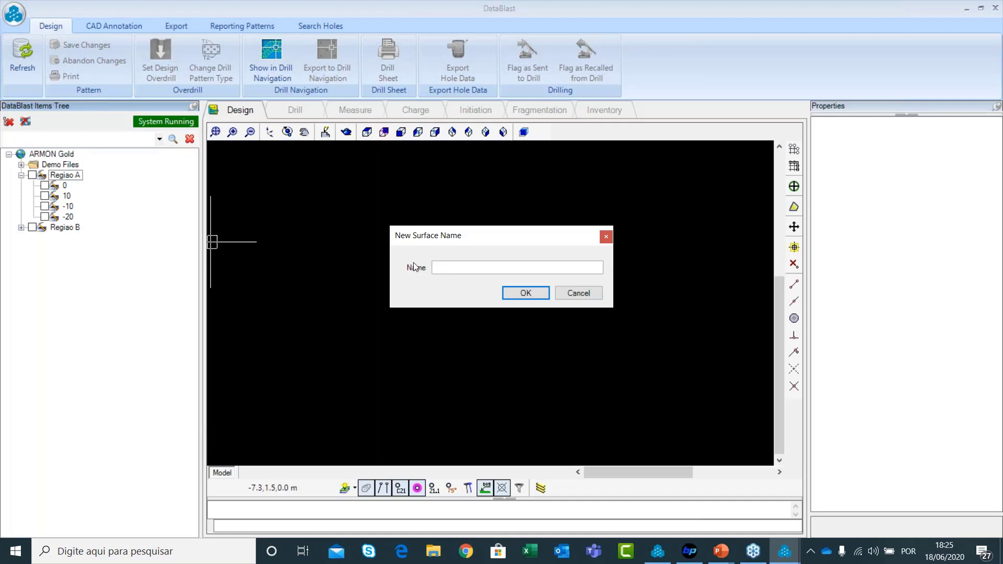
pyautogui.write('topo_062020')
pyautogui.click(526, 292)
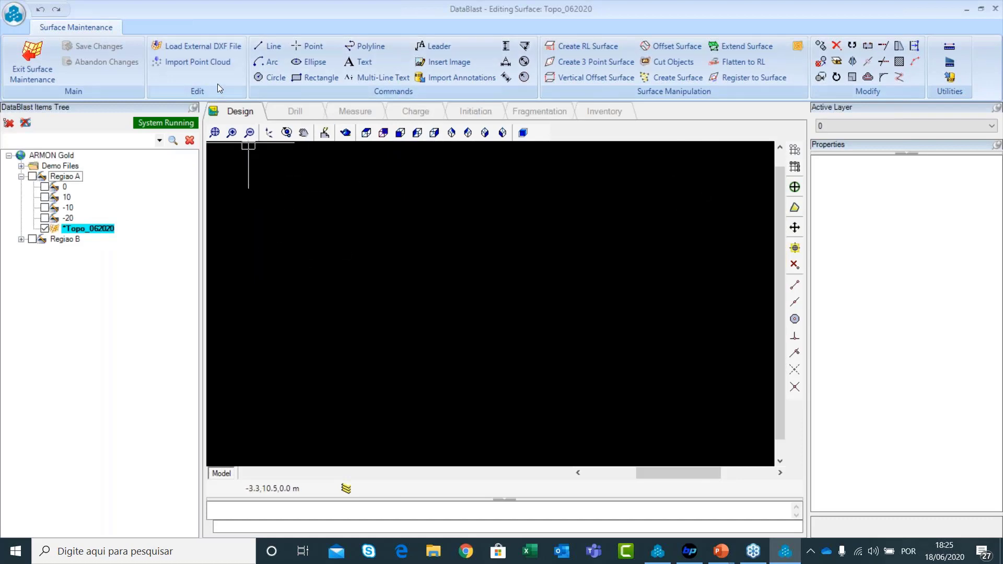
# Step: Load the external drawing DB_Topo_0219tr.dm from the desktop's Webinar folder into the surface
pyautogui.click(182, 48)
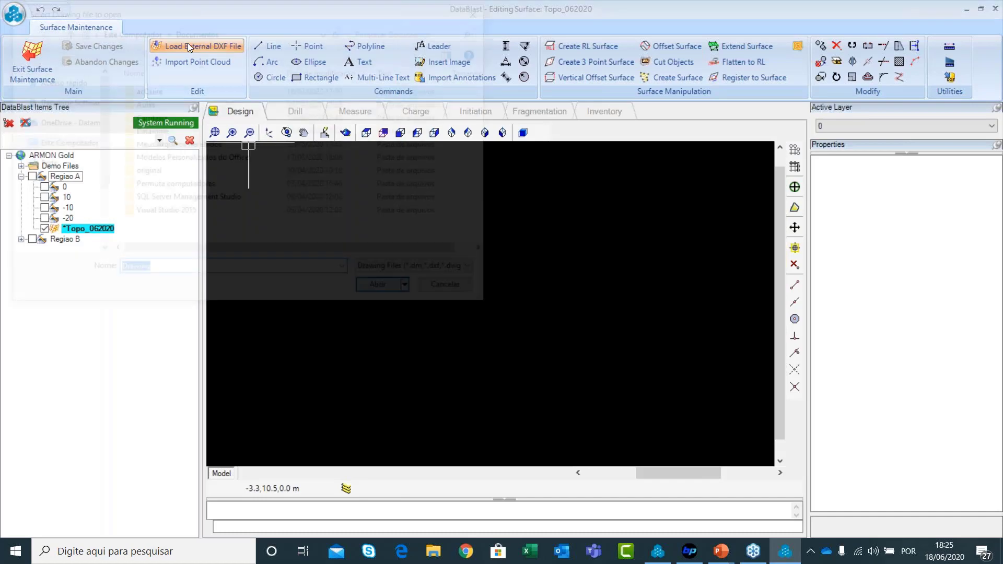
pyautogui.scroll(2, 99, 123)
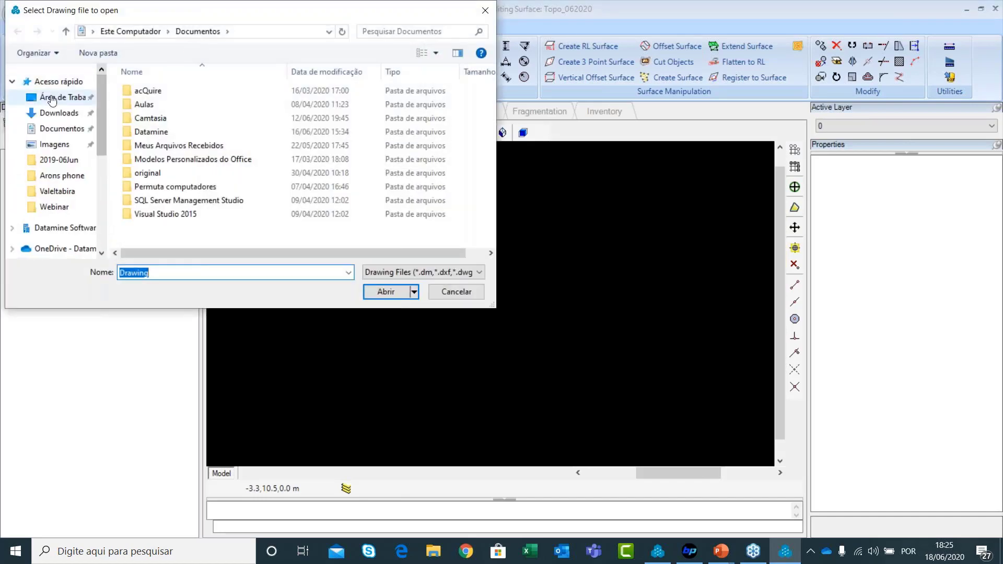
pyautogui.click(52, 97)
pyautogui.doubleClick(156, 119)
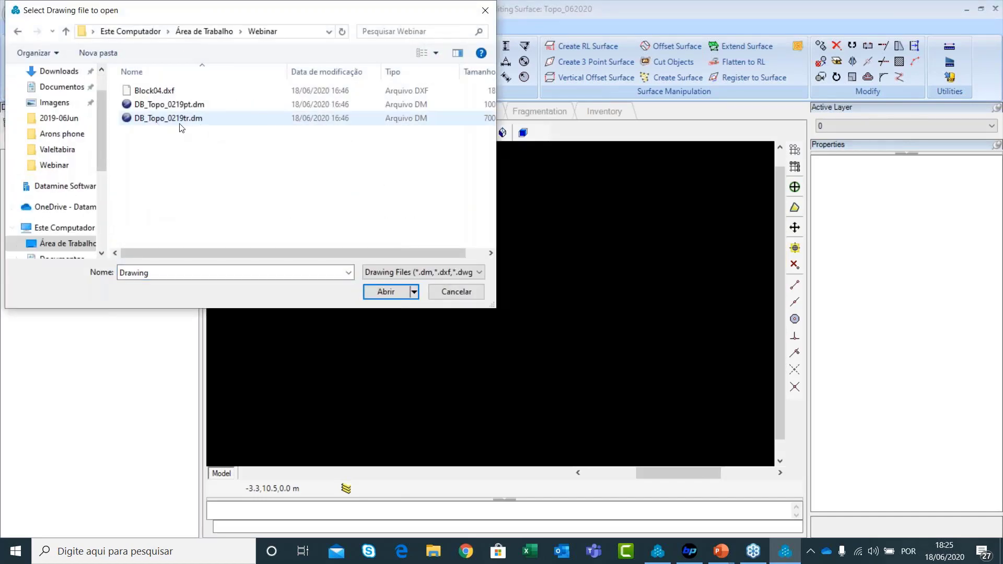
pyautogui.doubleClick(157, 118)
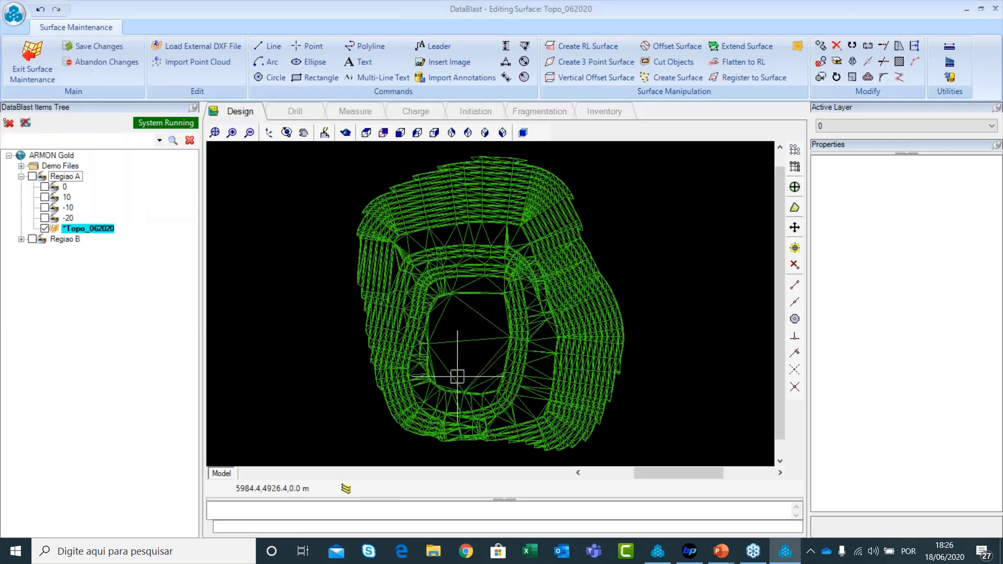
# Step: Display the imported topography shaded and inspect its benches in 3D, ending in plan view
pyautogui.click(346, 132)
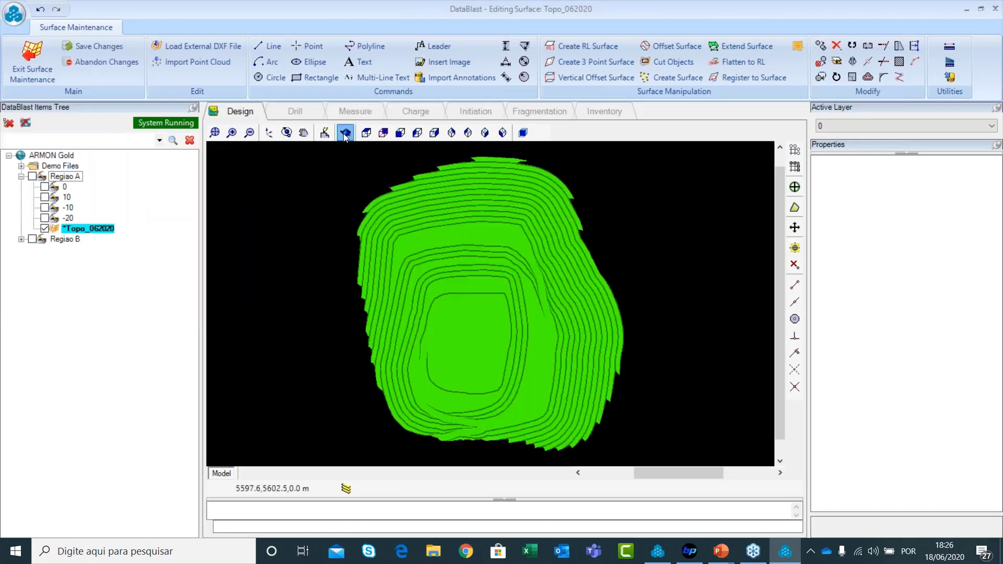
pyautogui.click(304, 133)
pyautogui.moveTo(559, 397)
pyautogui.mouseDown()
pyautogui.moveTo(571, 343)
pyautogui.moveTo(459, 304)
pyautogui.moveTo(483, 276)
pyautogui.moveTo(508, 336)
pyautogui.moveTo(515, 307)
pyautogui.moveTo(528, 325)
pyautogui.mouseUp()
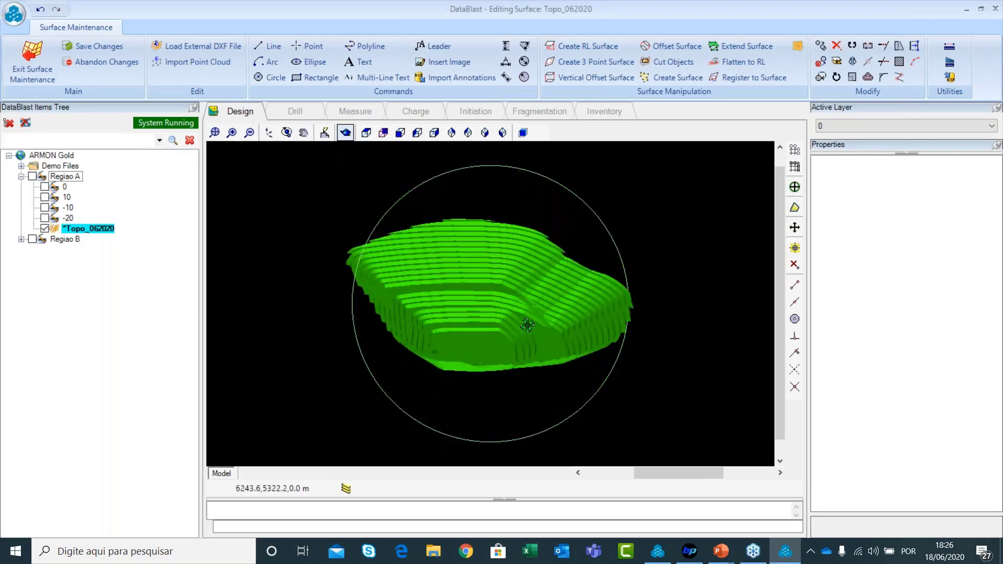
pyautogui.click(366, 132)
# Step: Save the changes made to the Topo_062020 surface
pyautogui.click(77, 230)
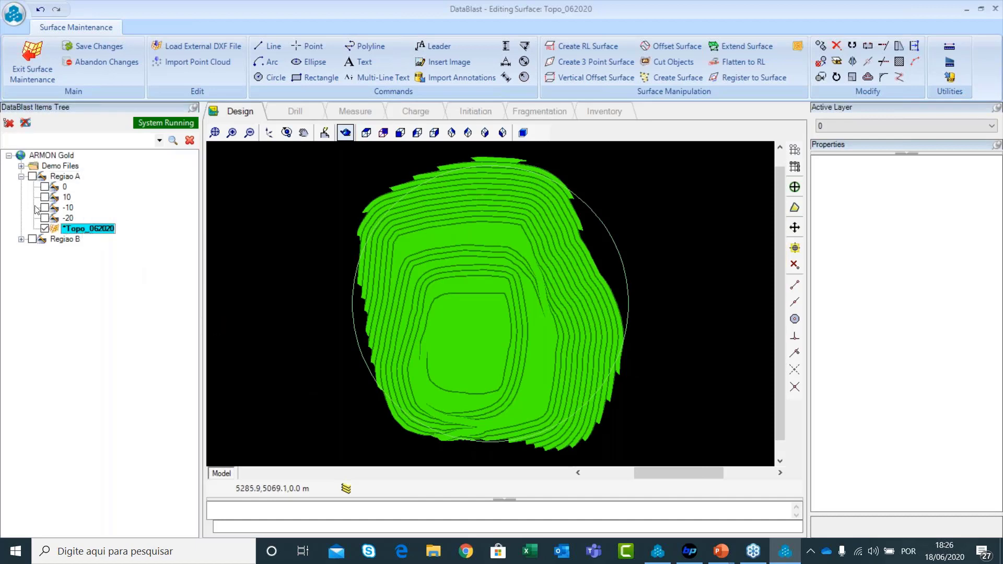
pyautogui.click(70, 179)
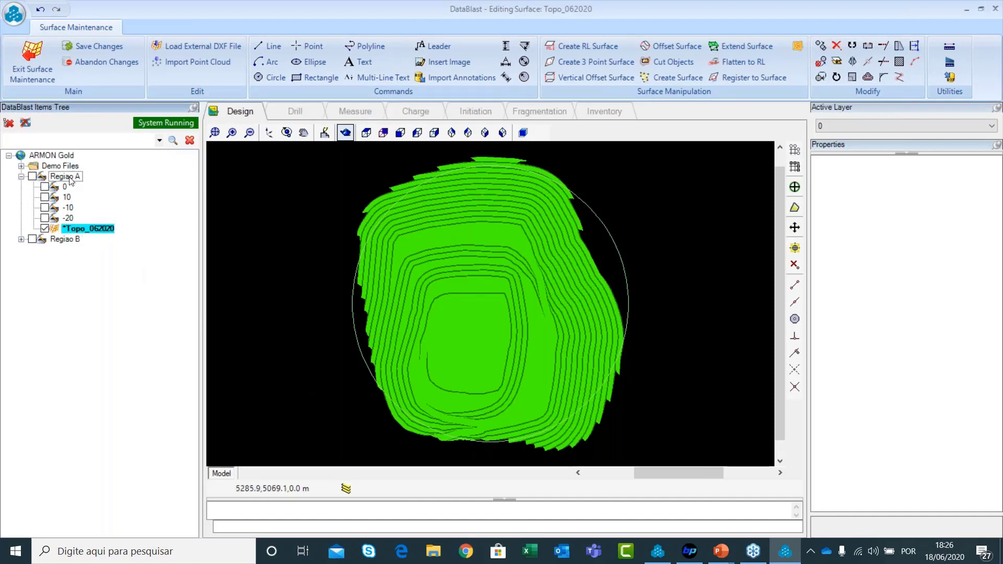
pyautogui.click(108, 50)
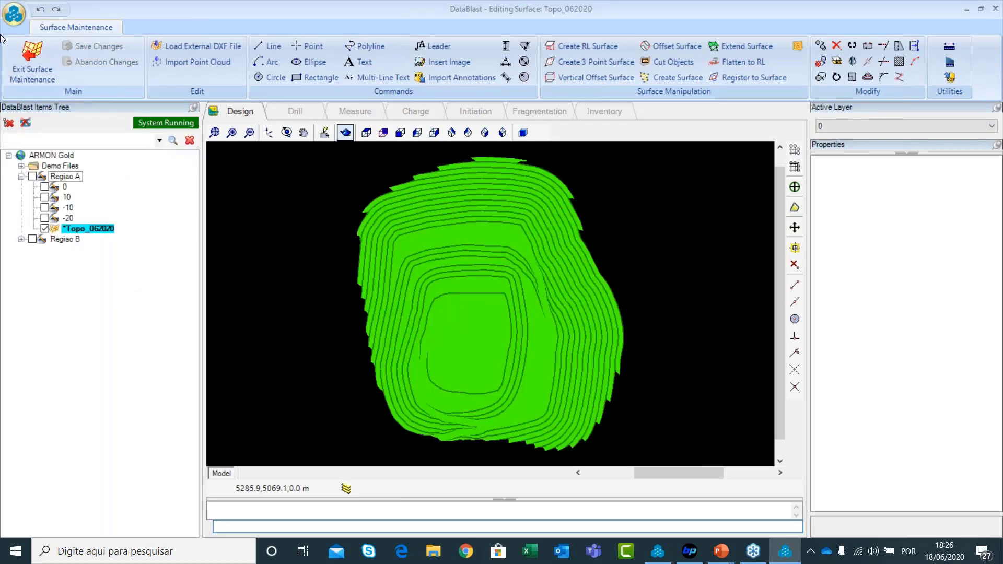
# Step: Exit surface maintenance and select the -10 mine block under Regiao A
pyautogui.click(45, 74)
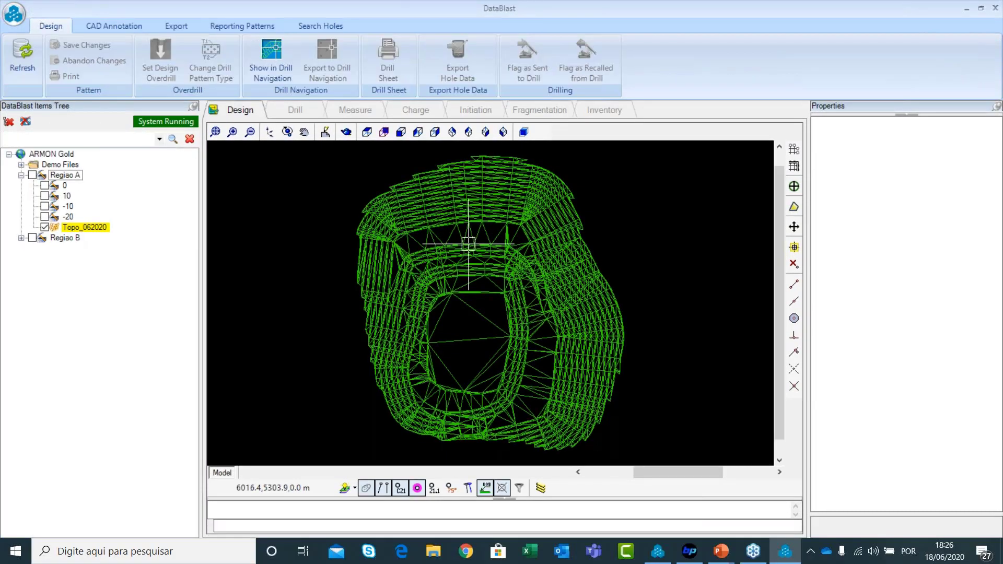
pyautogui.click(67, 206)
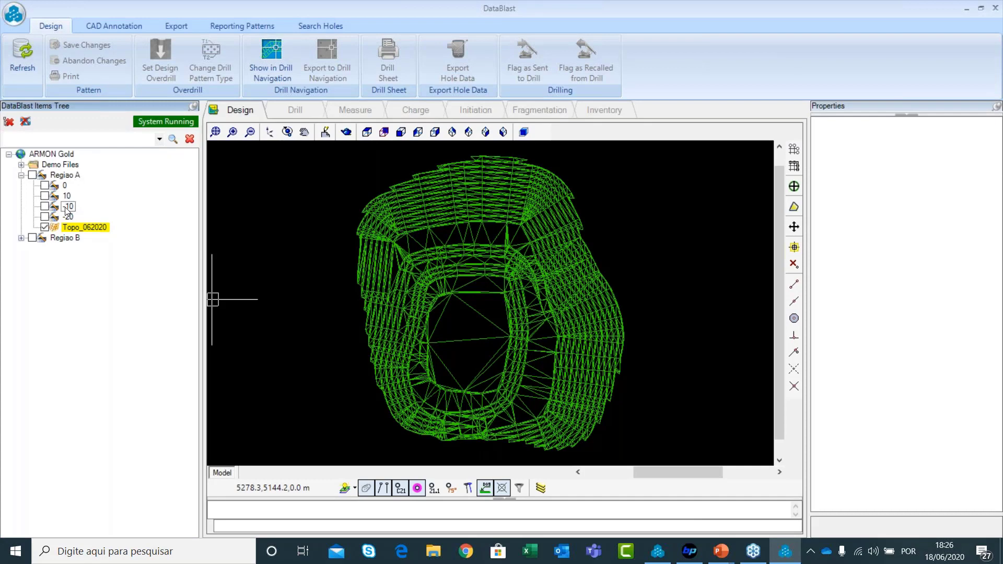
pyautogui.rightClick(65, 208)
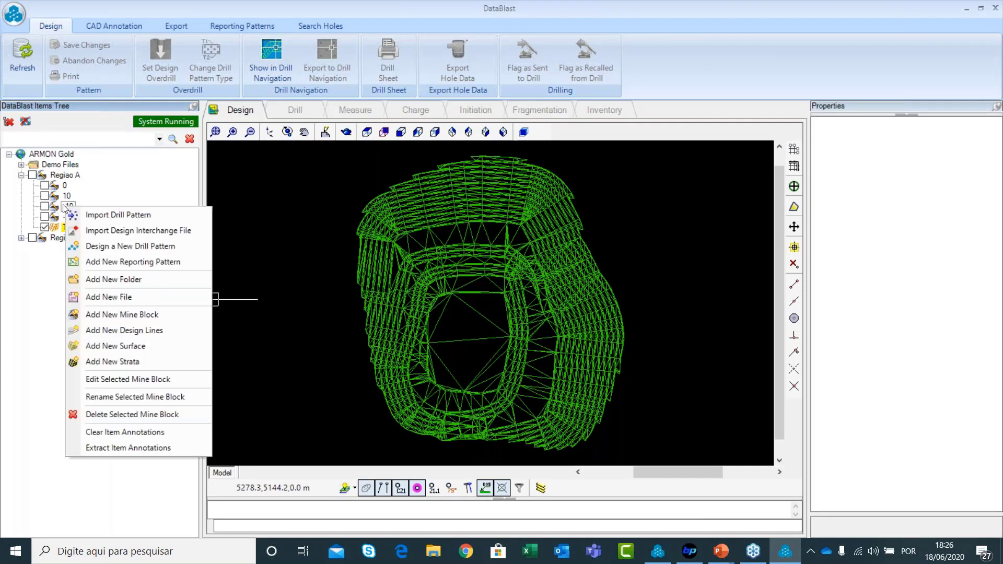
pyautogui.click(121, 247)
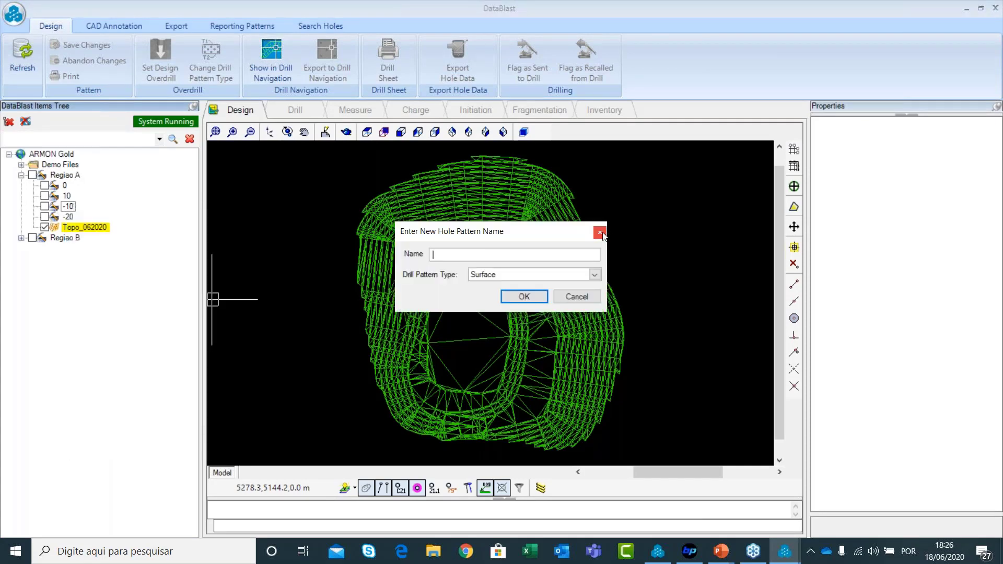
pyautogui.click(600, 233)
# Step: Add new design lines named BLK04_062020 under the -10 mine block of Regiao A
pyautogui.rightClick(66, 207)
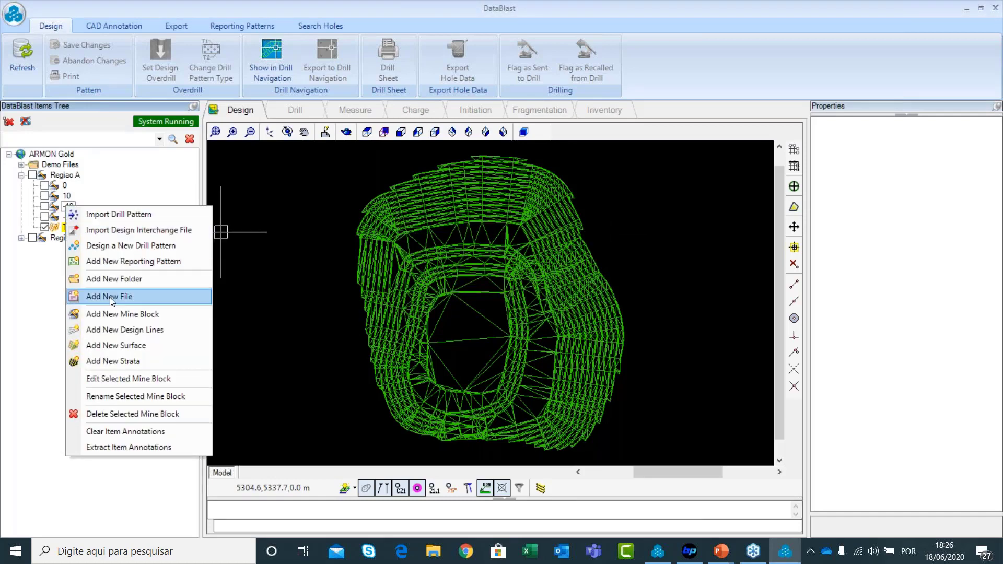
pyautogui.click(144, 334)
pyautogui.write('BLK04_062020')
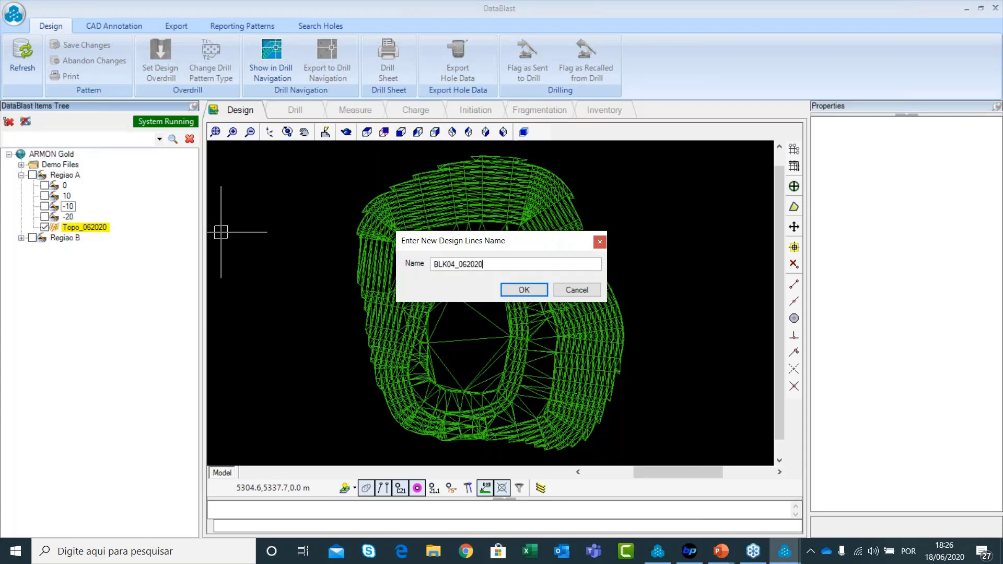
pyautogui.click(520, 286)
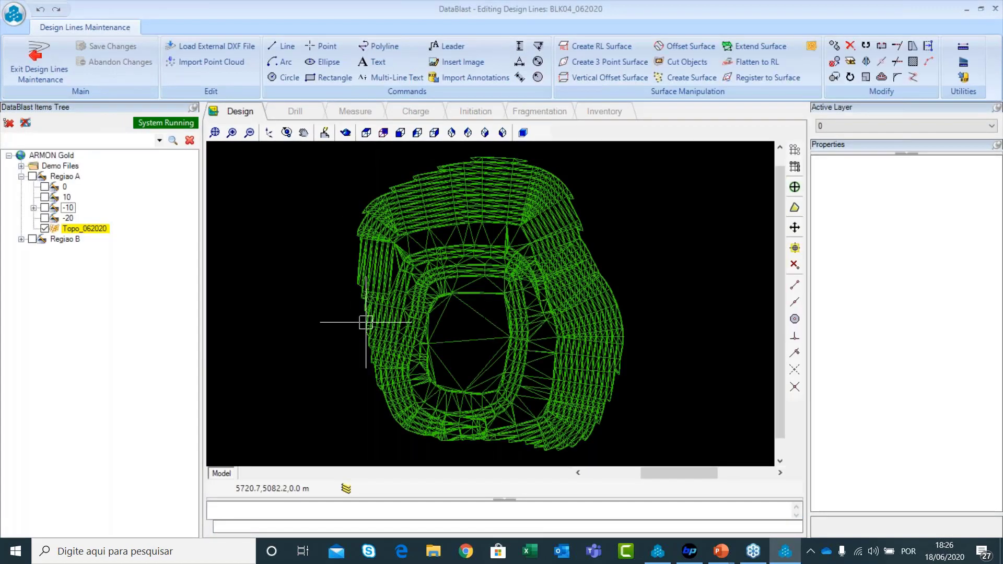
# Step: Load the external drawing Block04.dxf from the desktop's Webinar folder into the design lines
pyautogui.click(200, 43)
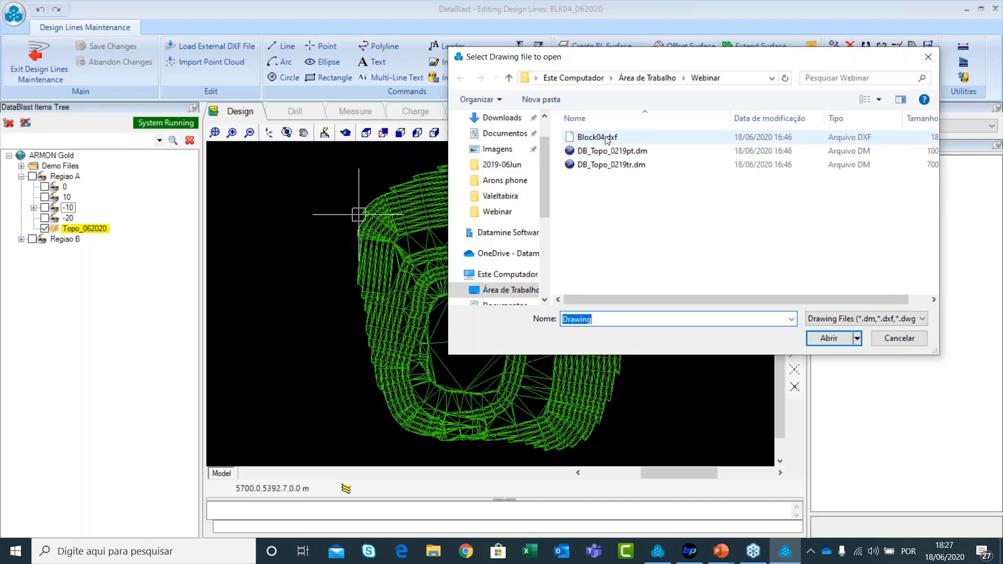
pyautogui.click(613, 144)
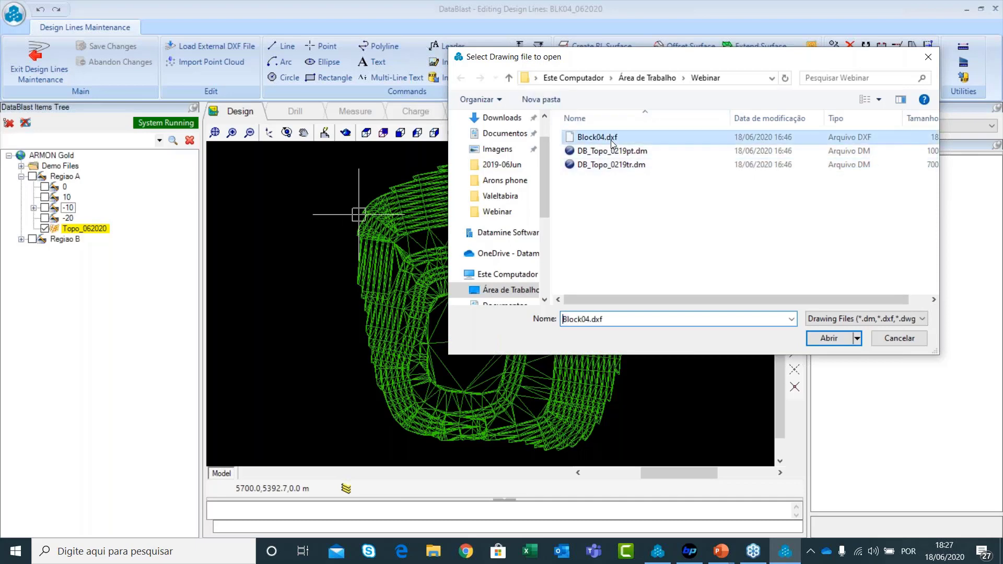
pyautogui.doubleClick(613, 141)
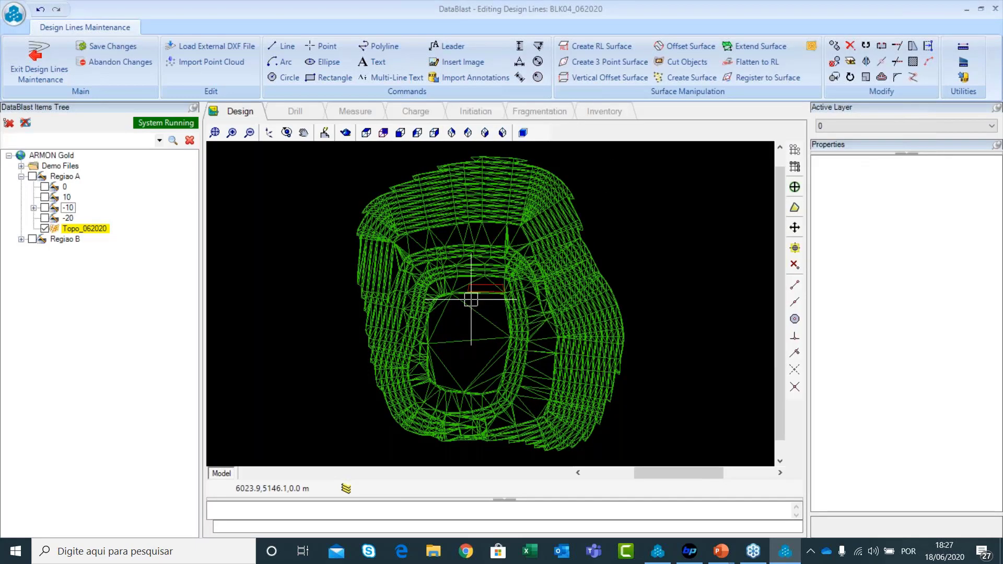
# Step: Display the topography shaded and examine where the imported block outline sits on the pit bench
pyautogui.scroll(5, 487, 288)
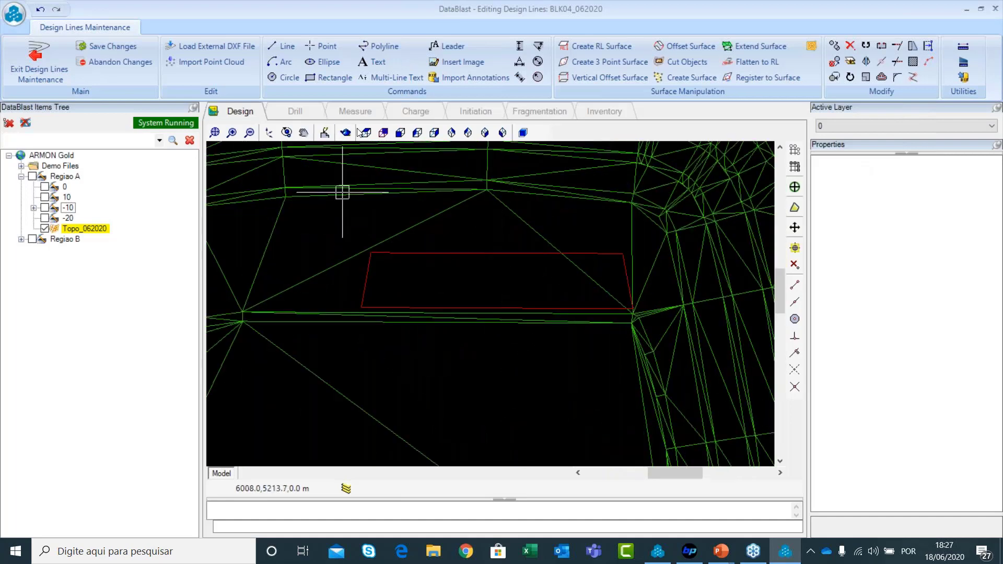
pyautogui.click(345, 132)
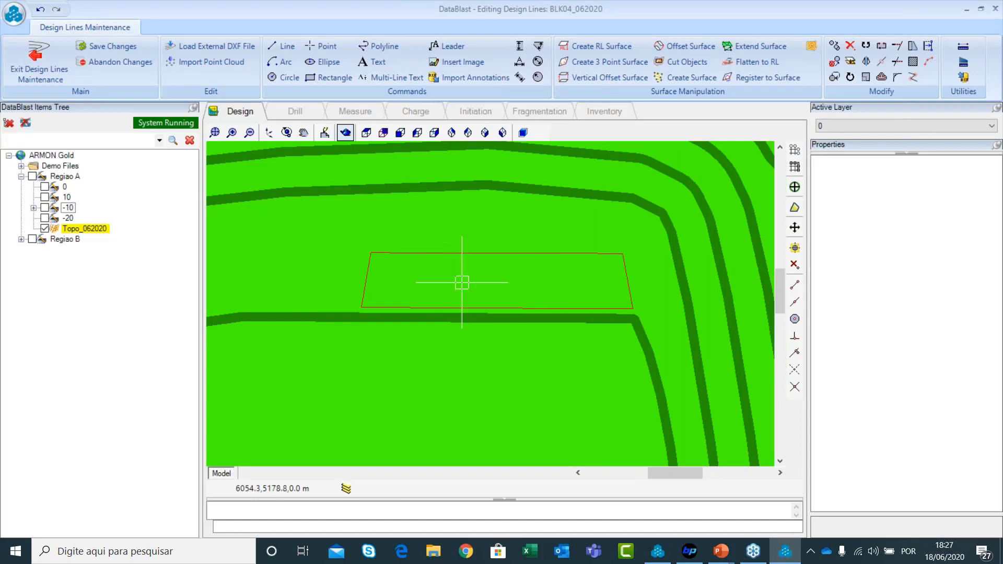
pyautogui.scroll(-1, 505, 313)
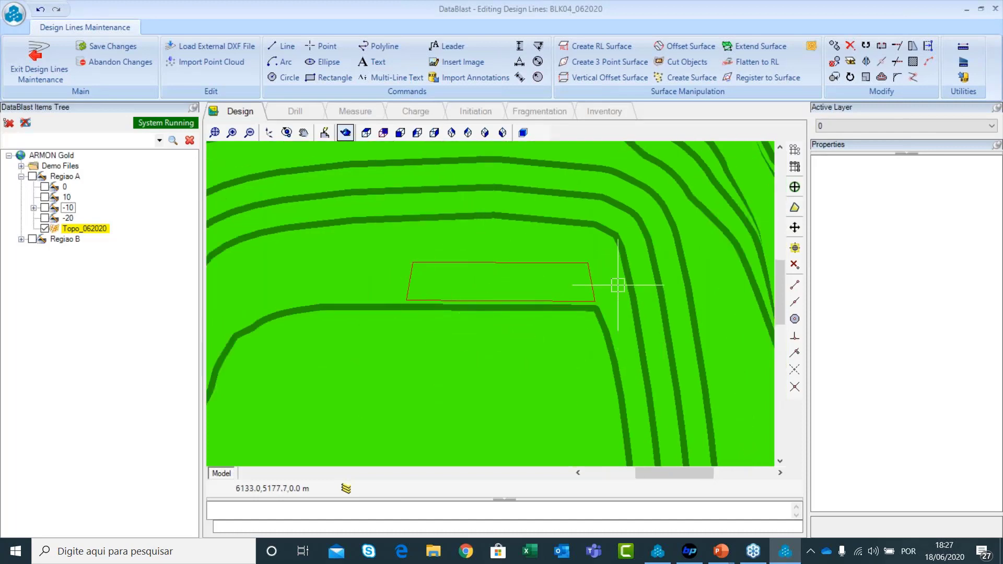
pyautogui.scroll(-1, 538, 316)
pyautogui.scroll(-2, 532, 330)
pyautogui.scroll(-2, 461, 379)
pyautogui.moveTo(463, 384); pyautogui.dragTo(510, 335, button='middle')
pyautogui.scroll(5, 520, 228)
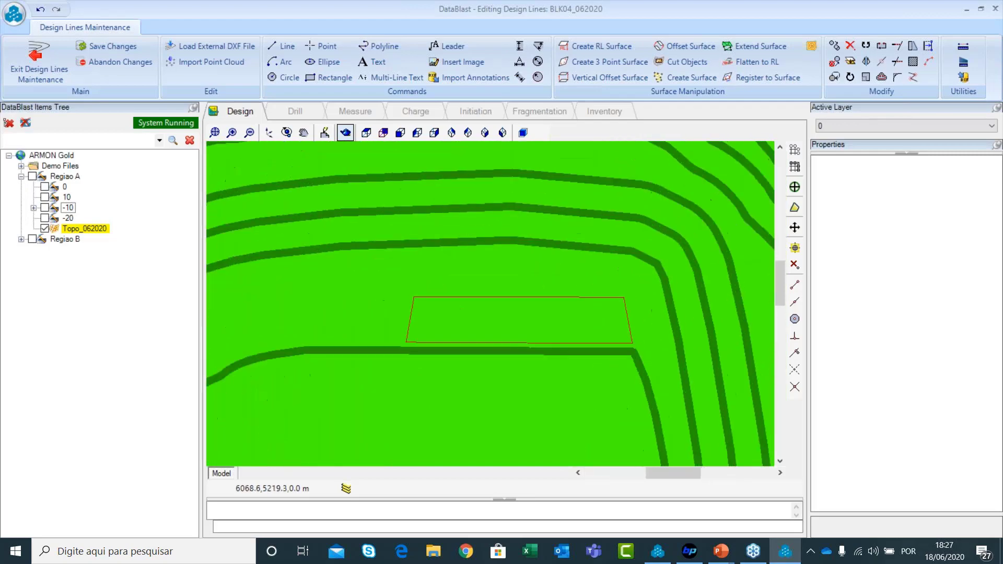
pyautogui.click(466, 374)
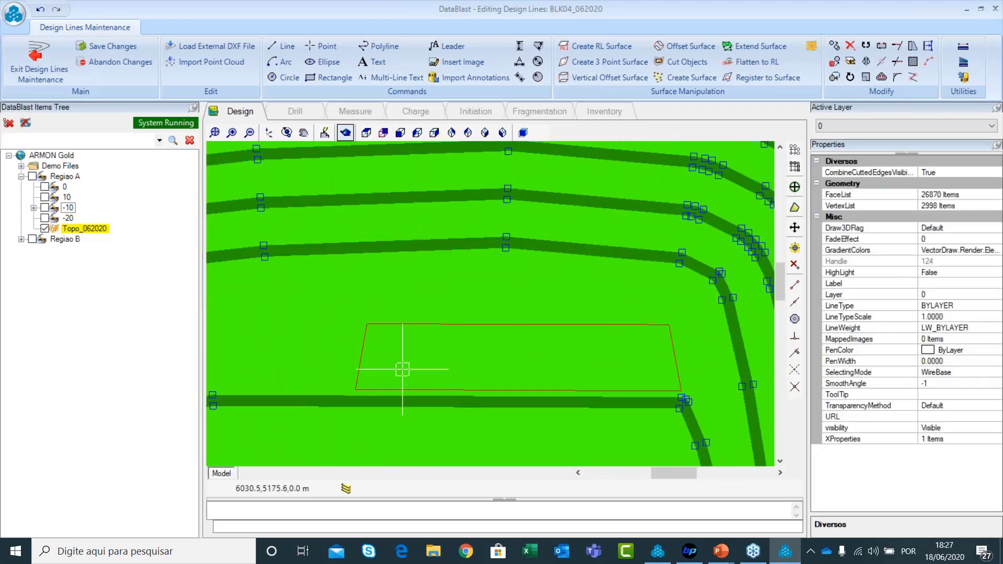
pyautogui.press('Escape')
pyautogui.scroll(-1, 556, 310)
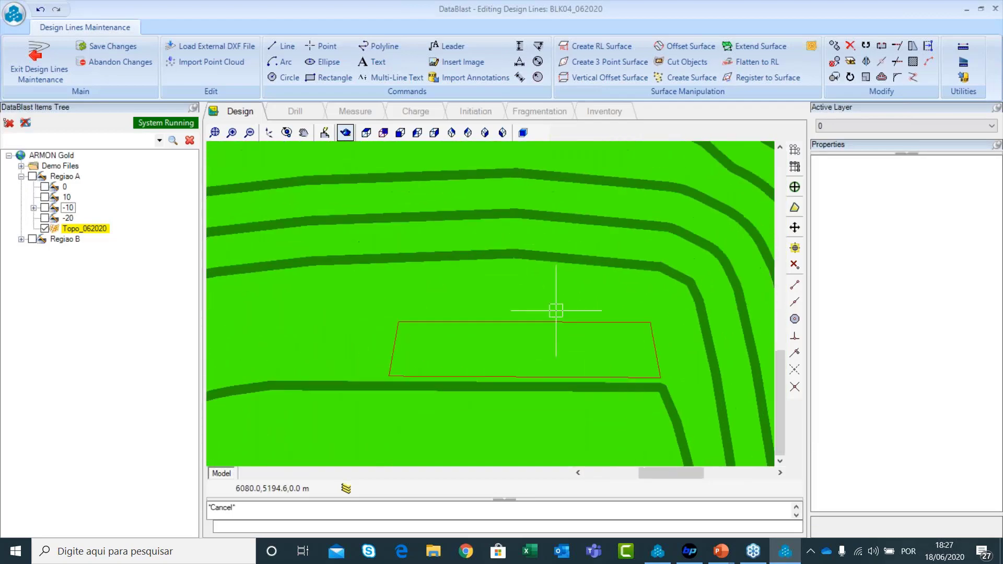
pyautogui.scroll(-3, 556, 310)
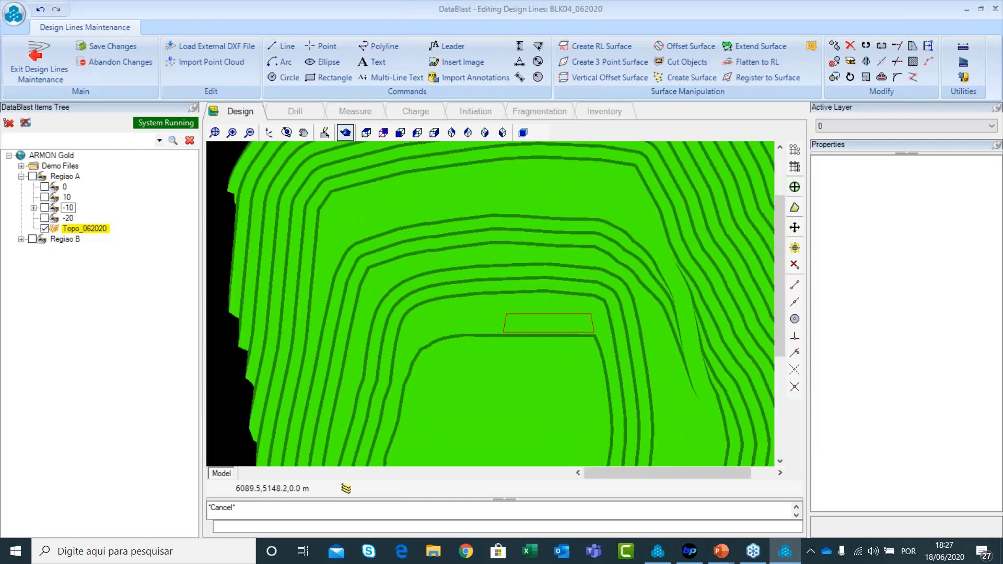
pyautogui.scroll(-4, 567, 346)
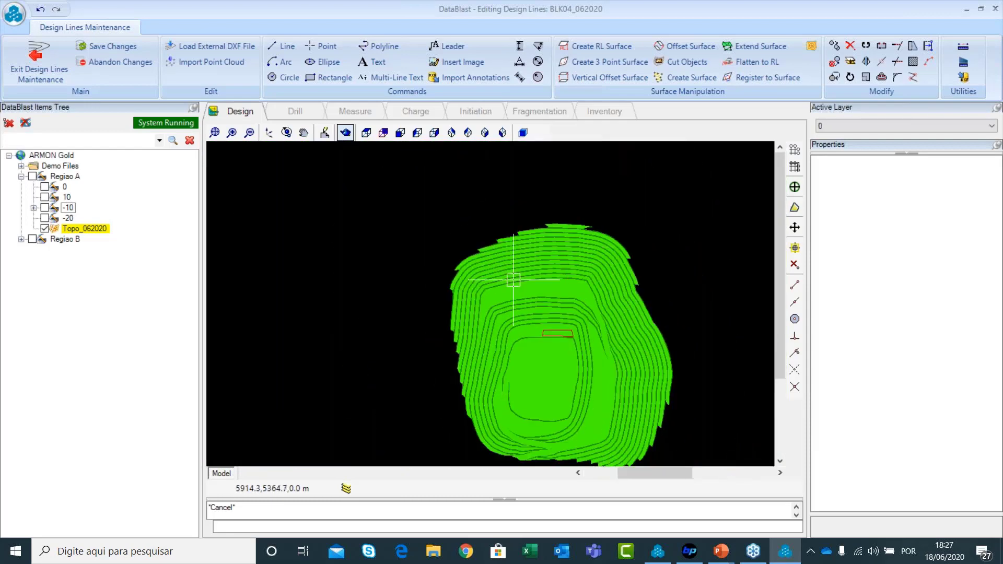
pyautogui.scroll(2, 552, 302)
pyautogui.scroll(-2, 526, 300)
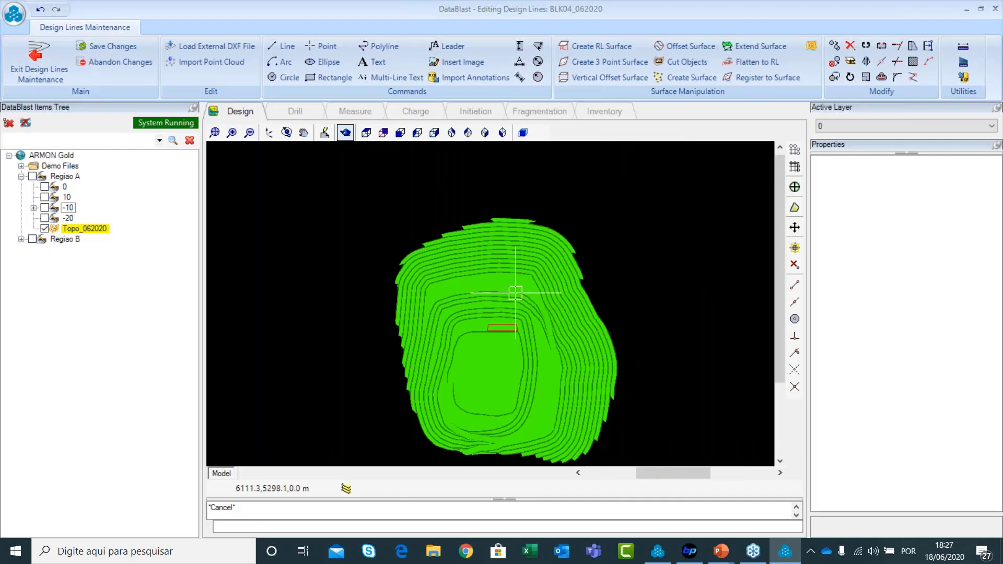
# Step: Save the BLK04_062020 design lines and exit design lines maintenance
pyautogui.click(81, 49)
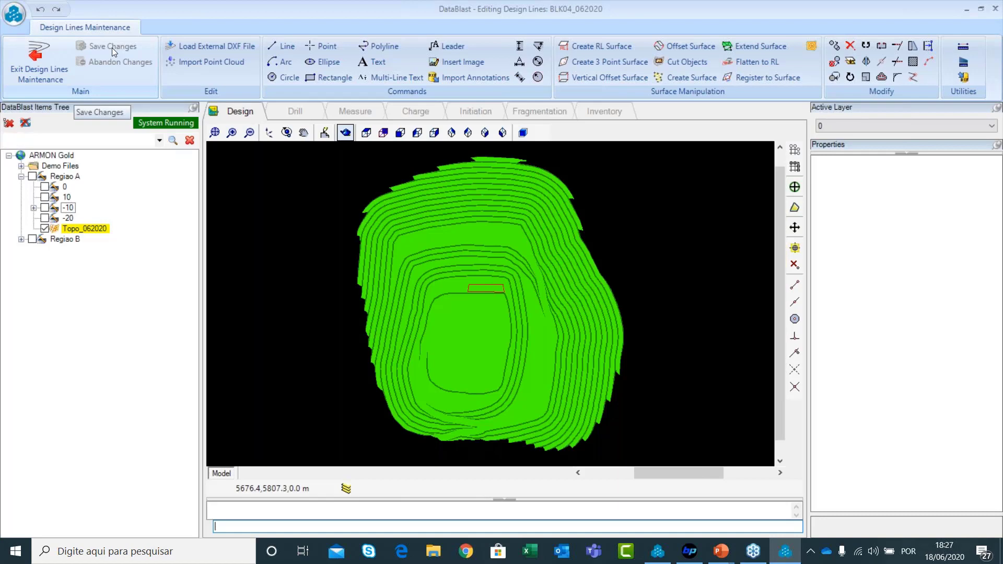
pyautogui.click(468, 284)
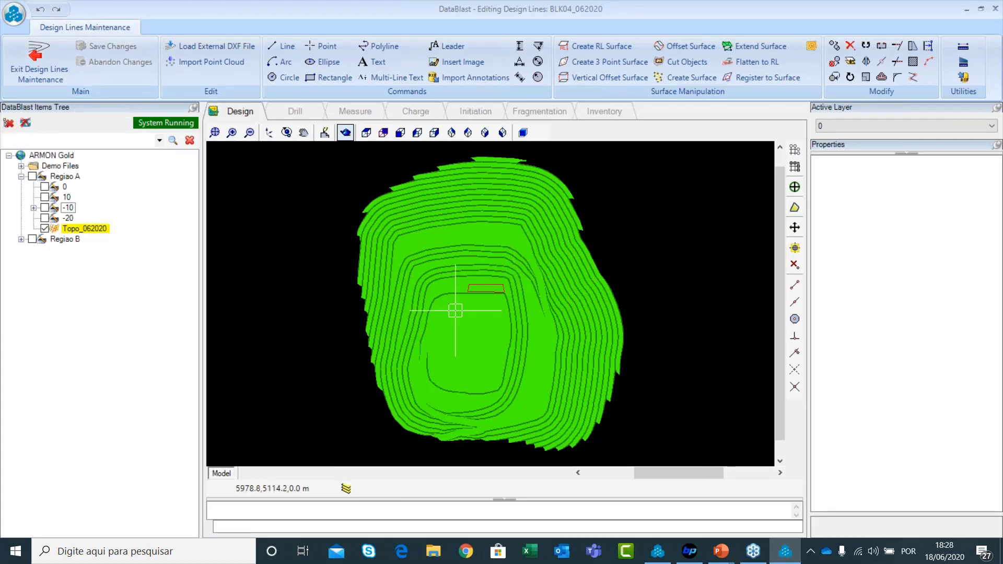
pyautogui.scroll(2, 495, 297)
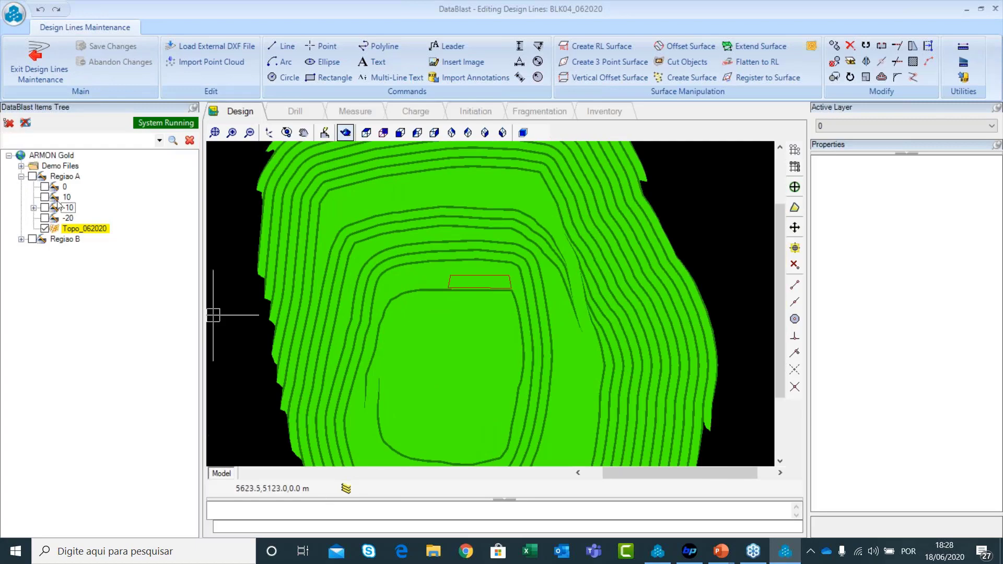
pyautogui.click(69, 45)
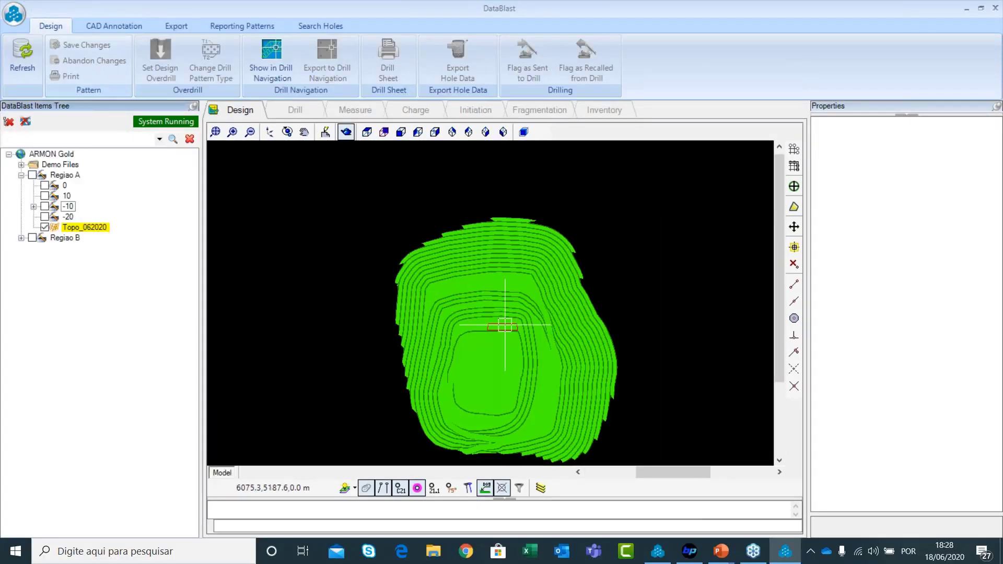
# Step: Expand the -10 mine block in the items tree and examine the BLK04_062020 outline on the topography
pyautogui.scroll(3, 520, 359)
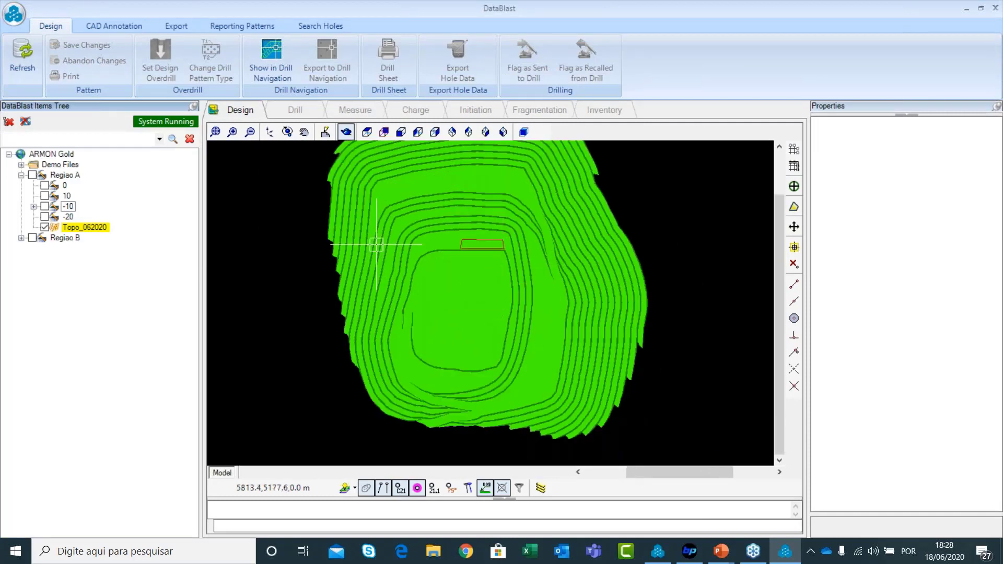
pyautogui.scroll(2, 486, 237)
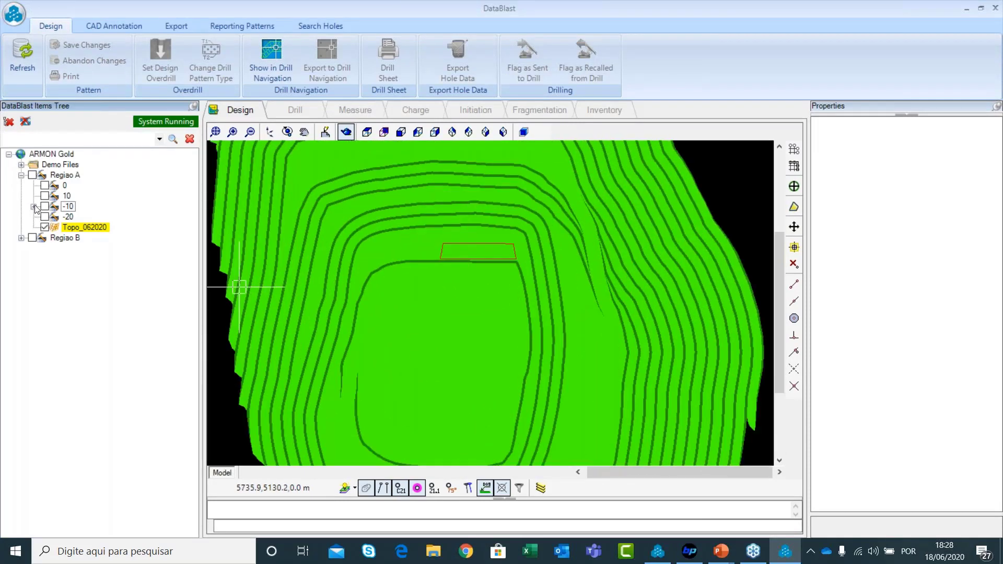
pyautogui.click(34, 207)
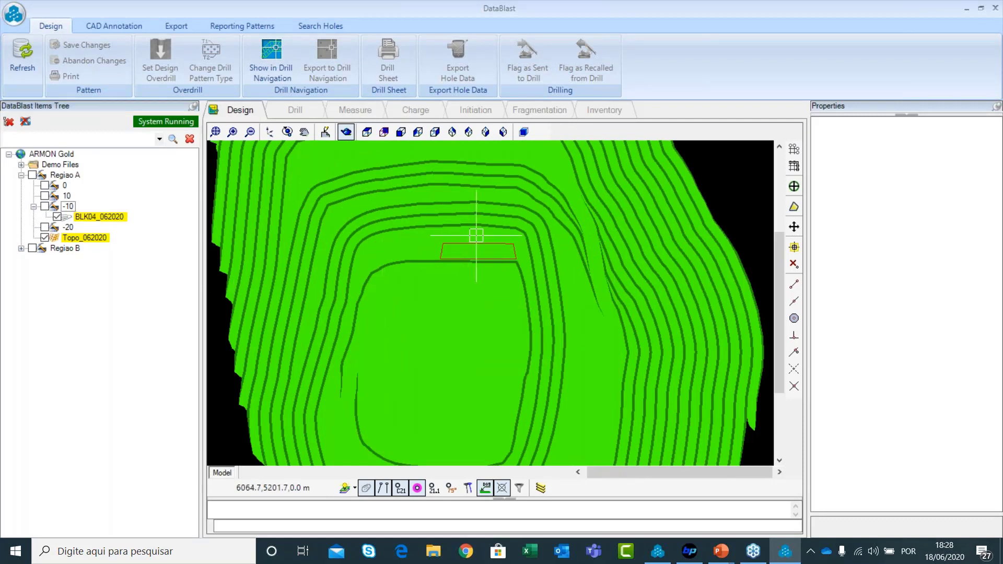
pyautogui.scroll(2, 474, 231)
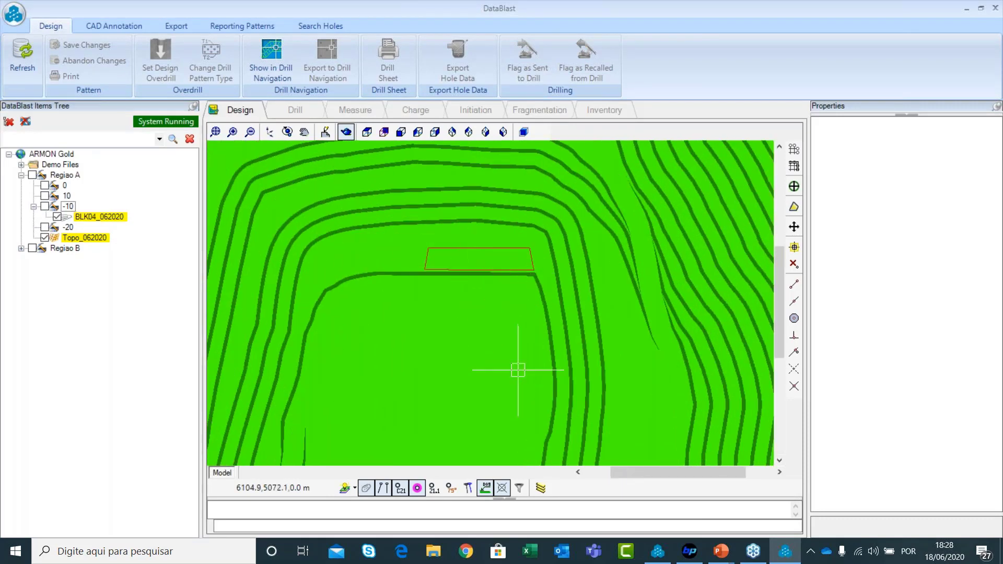
pyautogui.scroll(1, 484, 261)
pyautogui.scroll(1, 483, 260)
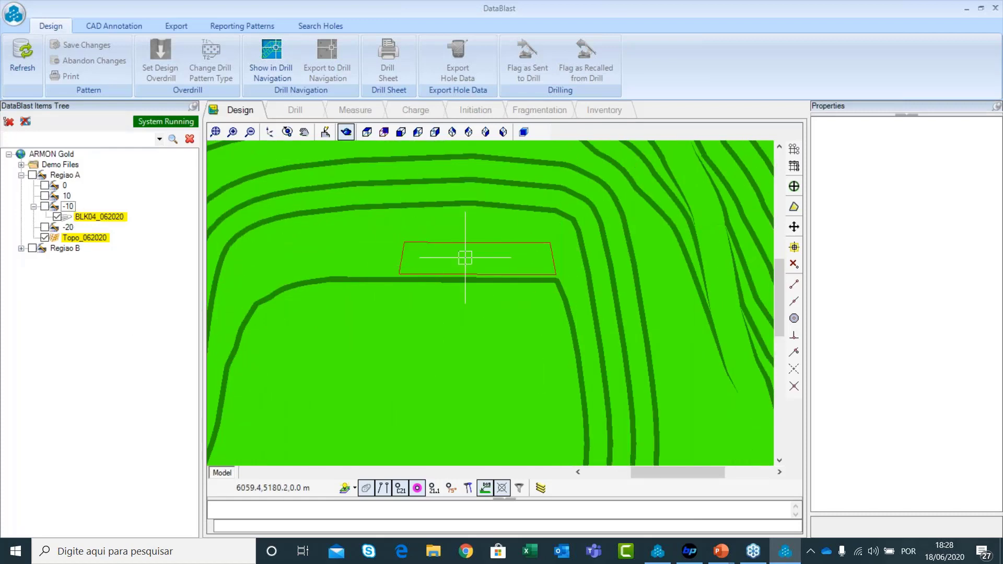
pyautogui.scroll(-1, 353, 265)
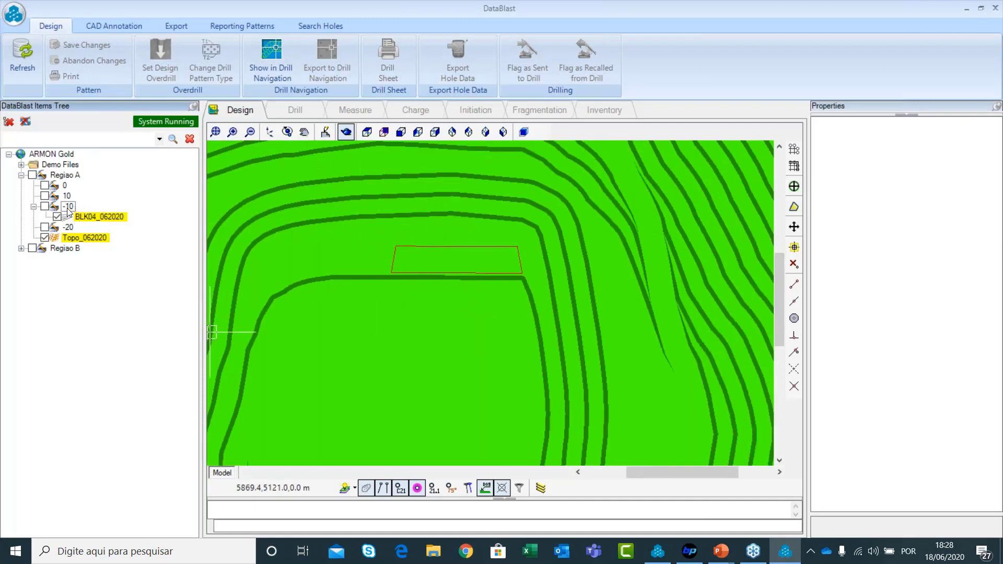
# Step: Start designing a new drill pattern named 18062020_IC_M02 under the BLK04_062020 design lines
pyautogui.click(87, 218)
pyautogui.rightClick(99, 219)
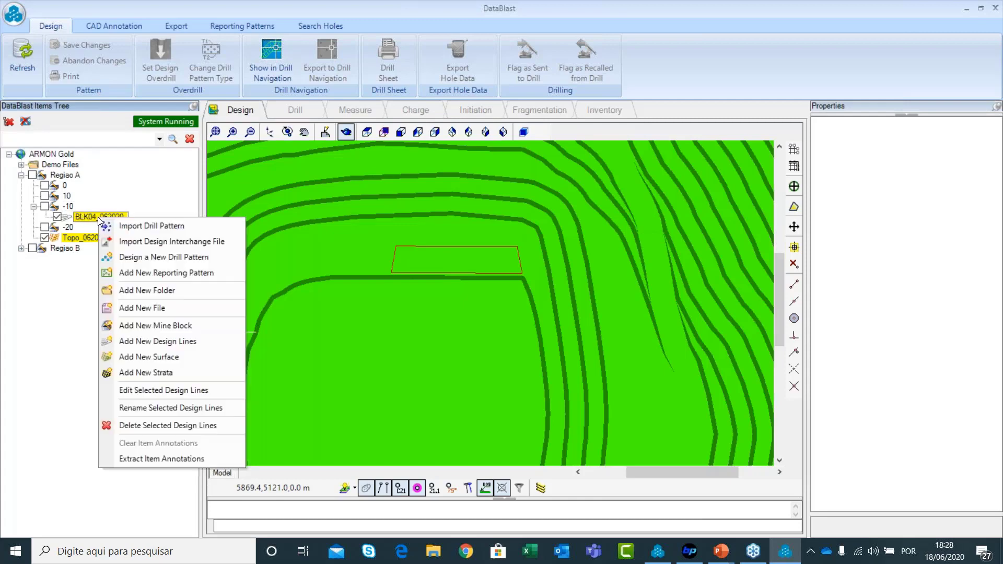
pyautogui.click(187, 259)
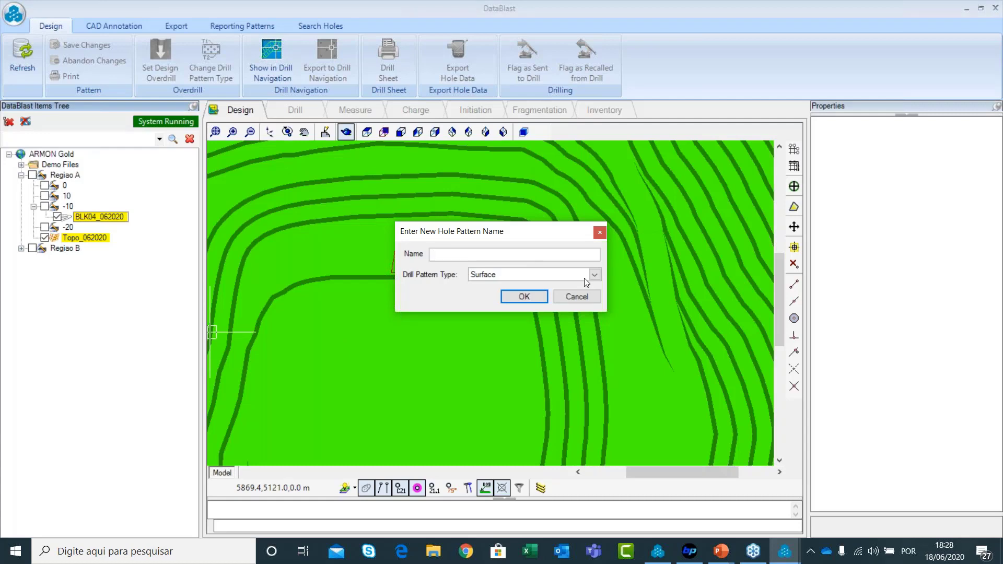
pyautogui.write('06_2020')
pyautogui.press('BackSpace')
pyautogui.press('BackSpace')
pyautogui.press('BackSpace')
pyautogui.press('BackSpace')
pyautogui.press('BackSpace')
pyautogui.press('BackSpace')
pyautogui.write('18062020_IC_M02')
pyautogui.click(523, 299)
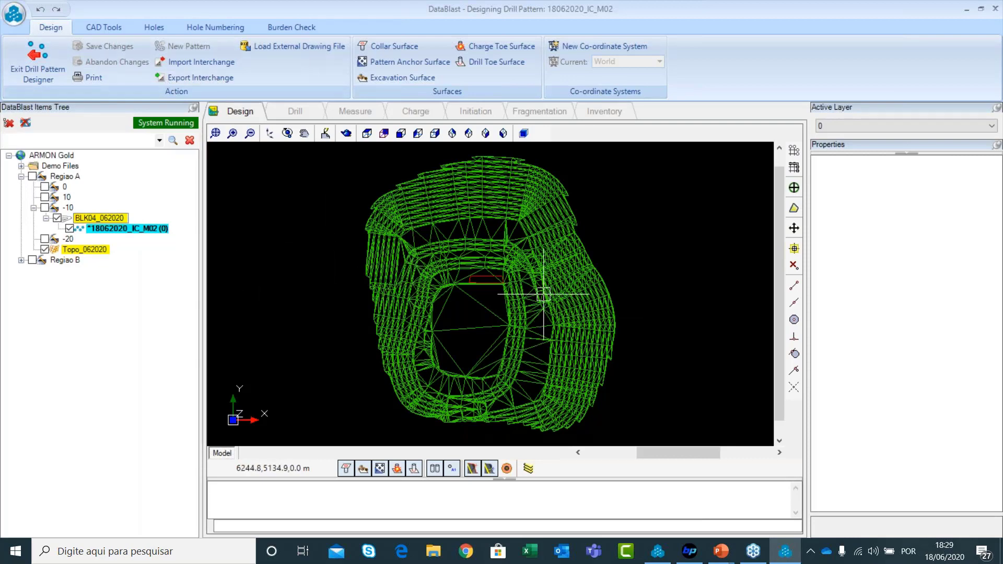
pyautogui.scroll(5, 486, 277)
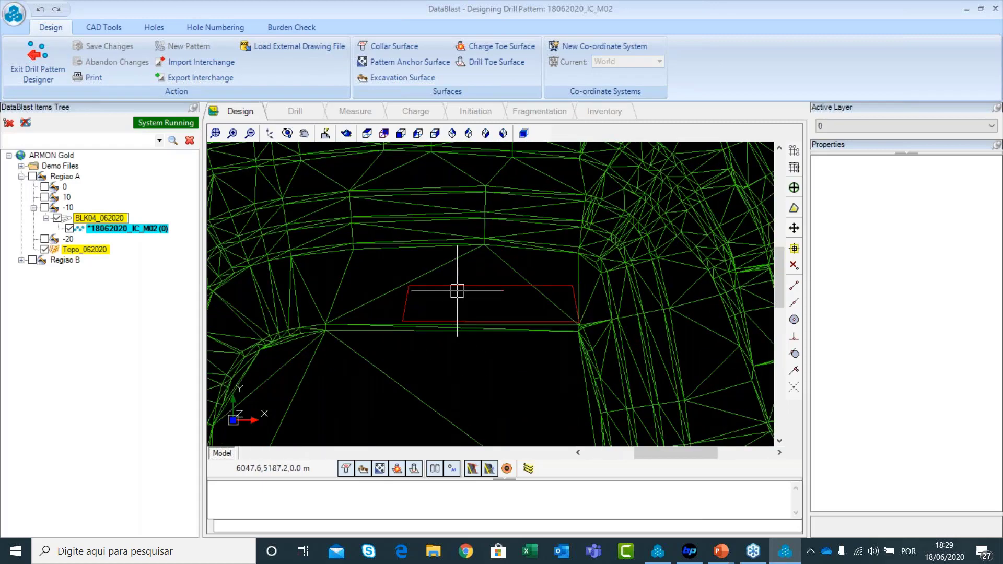
pyautogui.scroll(-8, 457, 291)
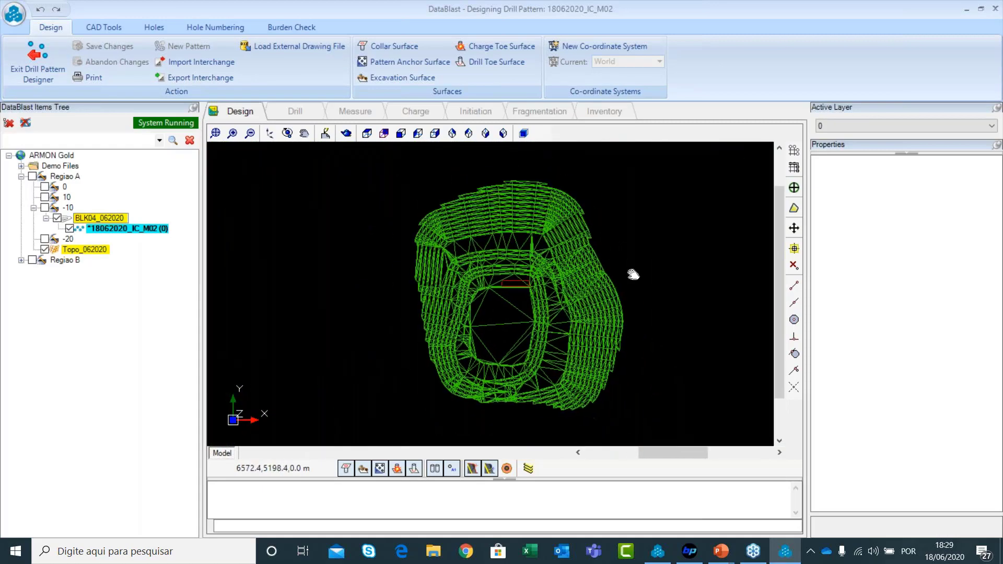
pyautogui.scroll(3, 634, 277)
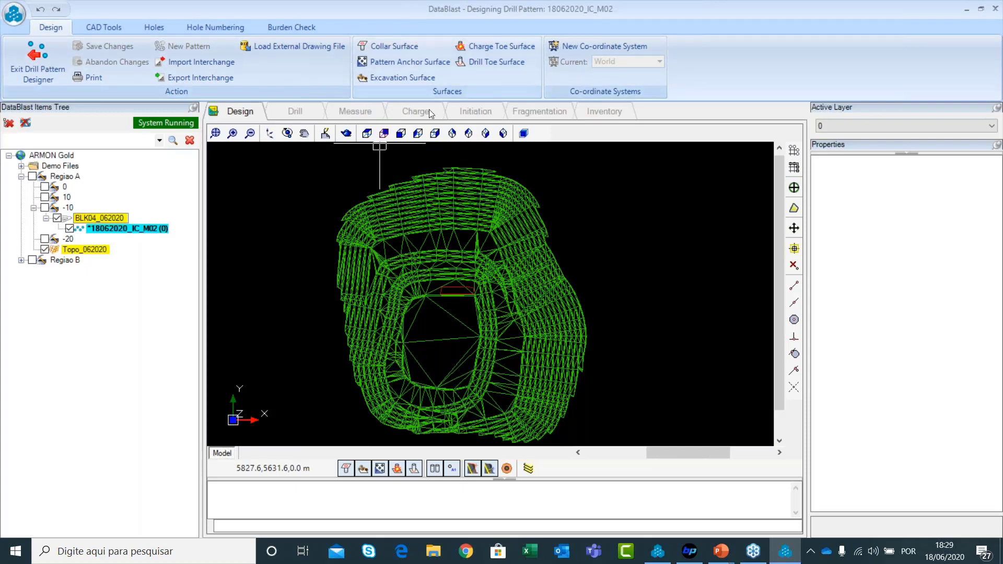
pyautogui.click(154, 30)
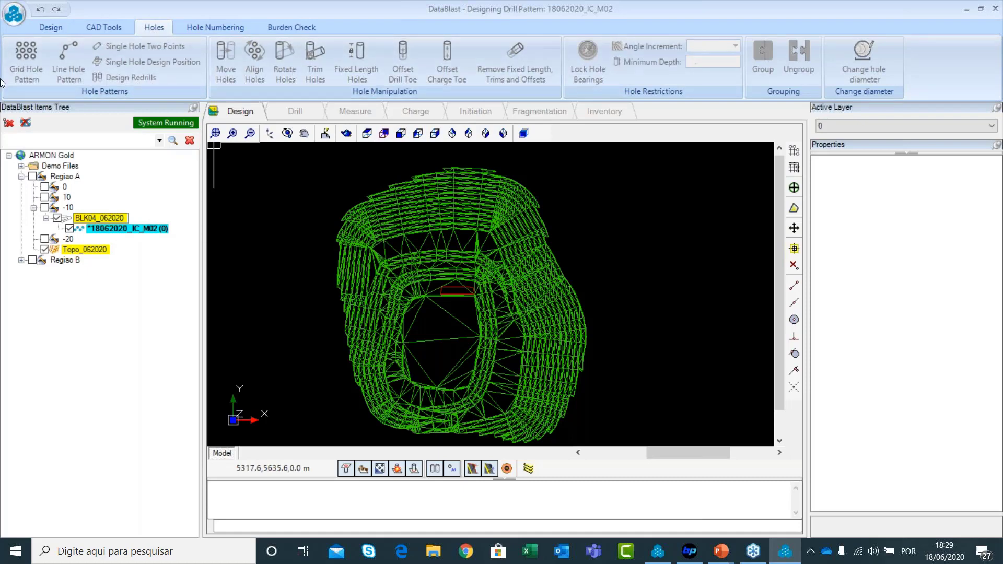
pyautogui.click(54, 29)
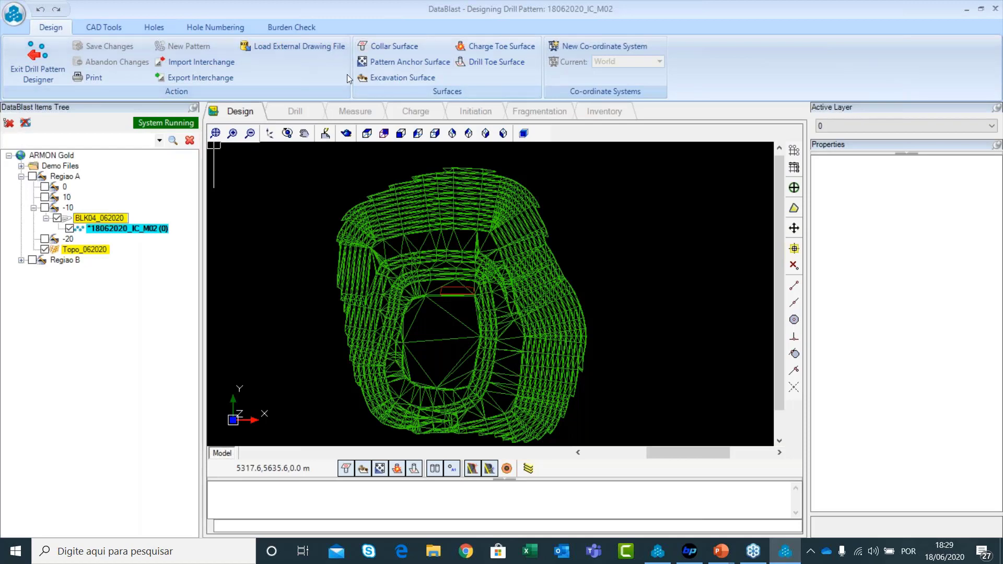
# Step: Switch to the running PowerPoint slide show and advance to the Superfícies slide to review the collar, excavation and toe surfaces
pyautogui.moveTo(721, 552)
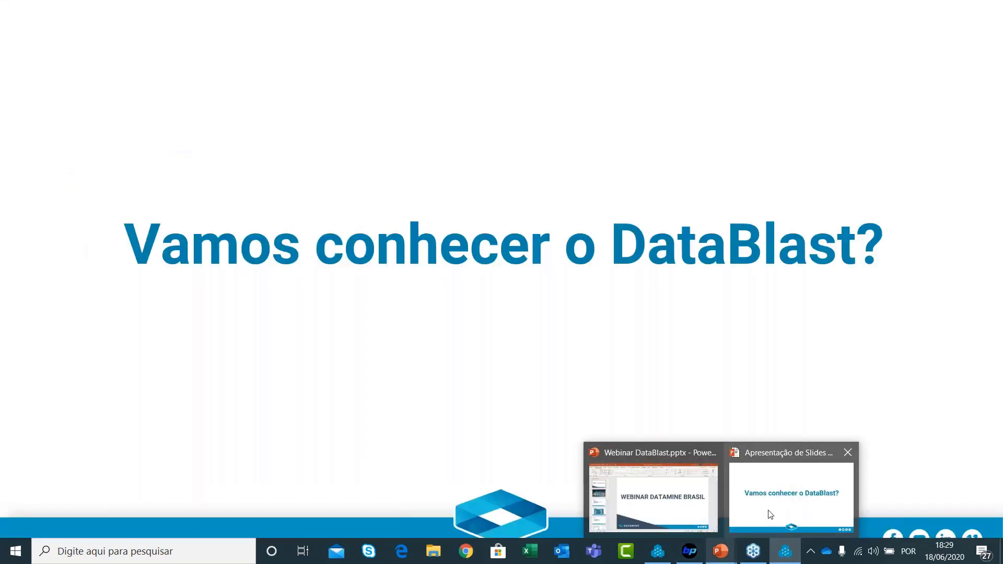
pyautogui.click(768, 510)
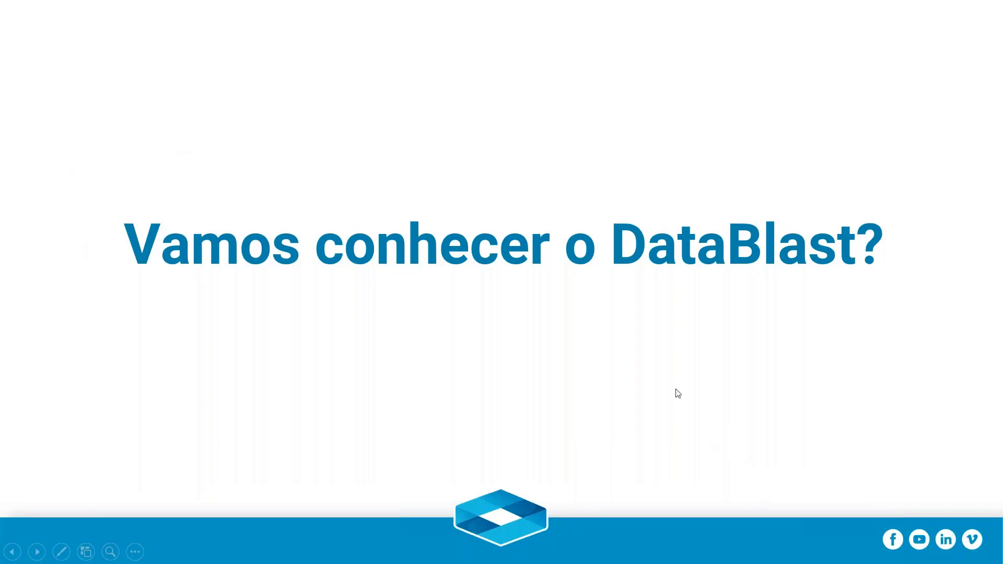
pyautogui.click(629, 362)
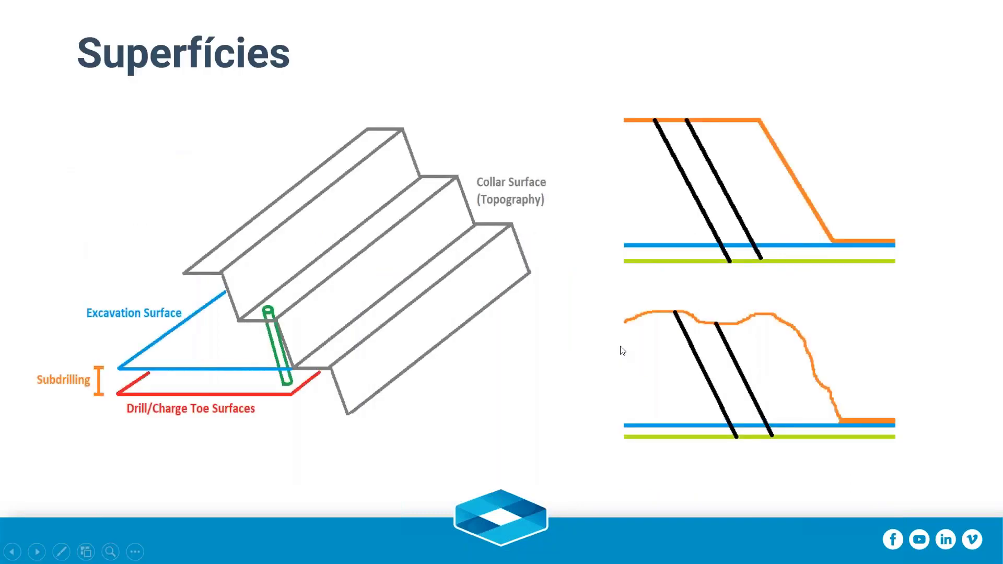
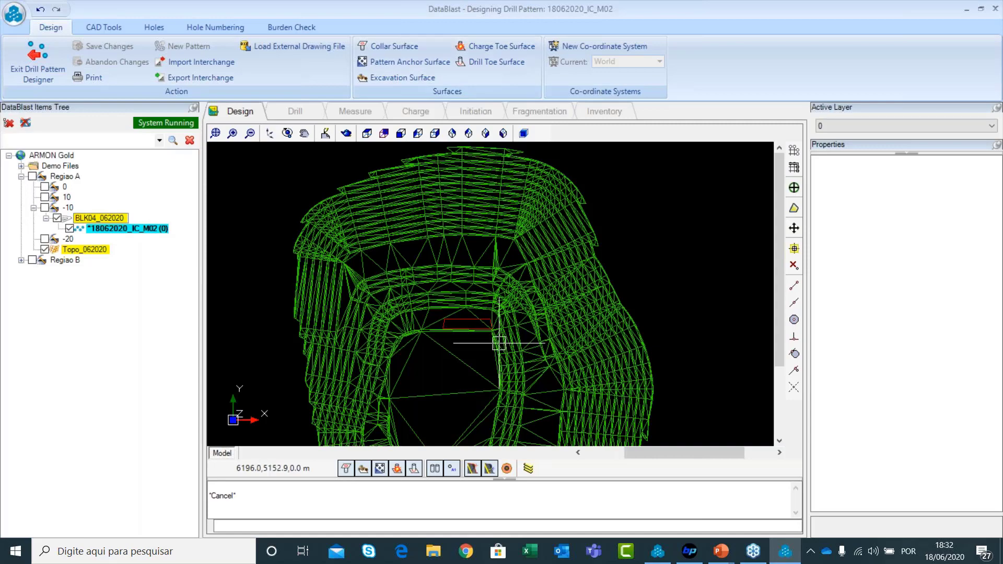
# Step: Hide the Topo_062020 topography so that only the block's design lines are displayed
pyautogui.scroll(1, 472, 348)
pyautogui.scroll(-1, 514, 338)
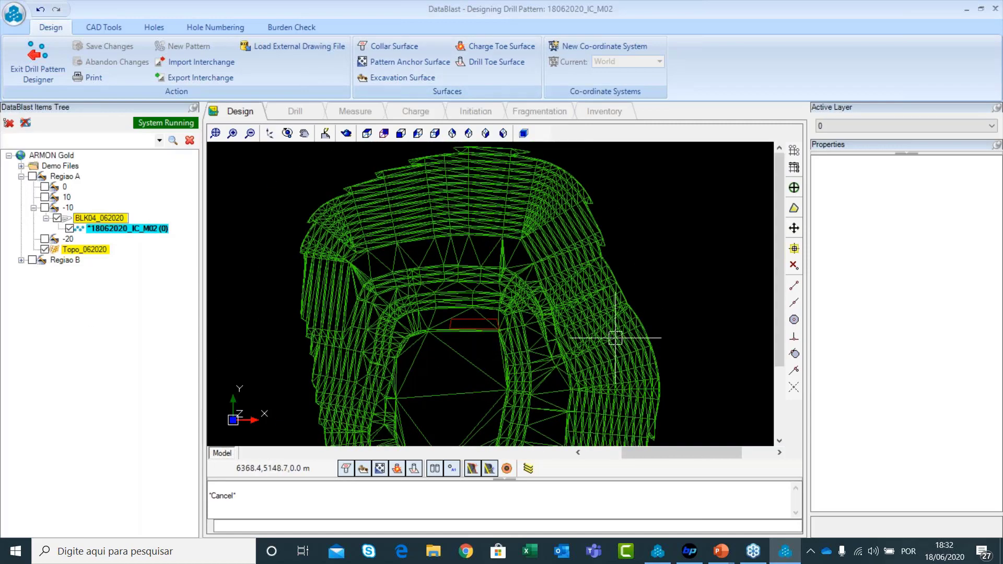
pyautogui.scroll(2, 554, 368)
pyautogui.scroll(-2, 501, 350)
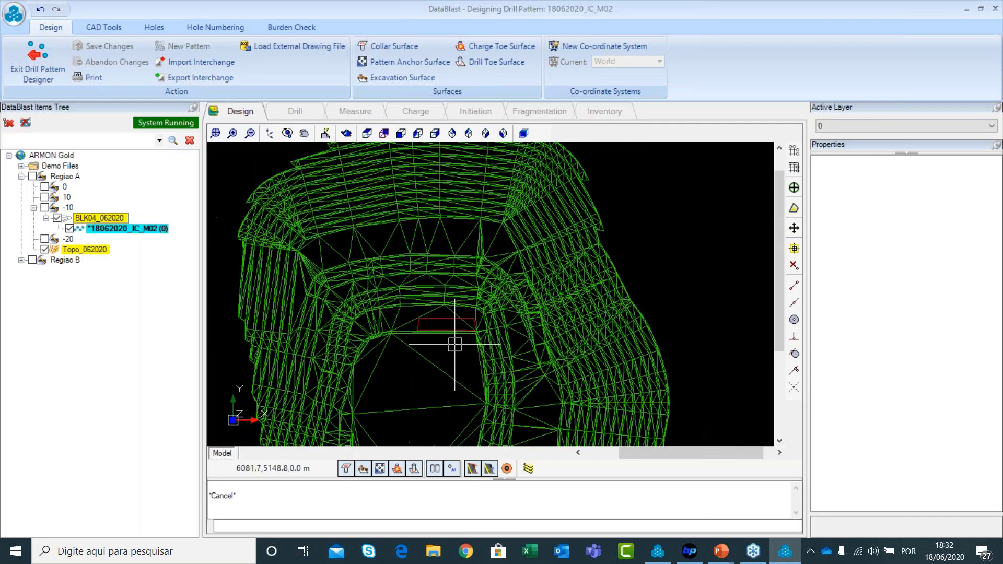
pyautogui.click(45, 250)
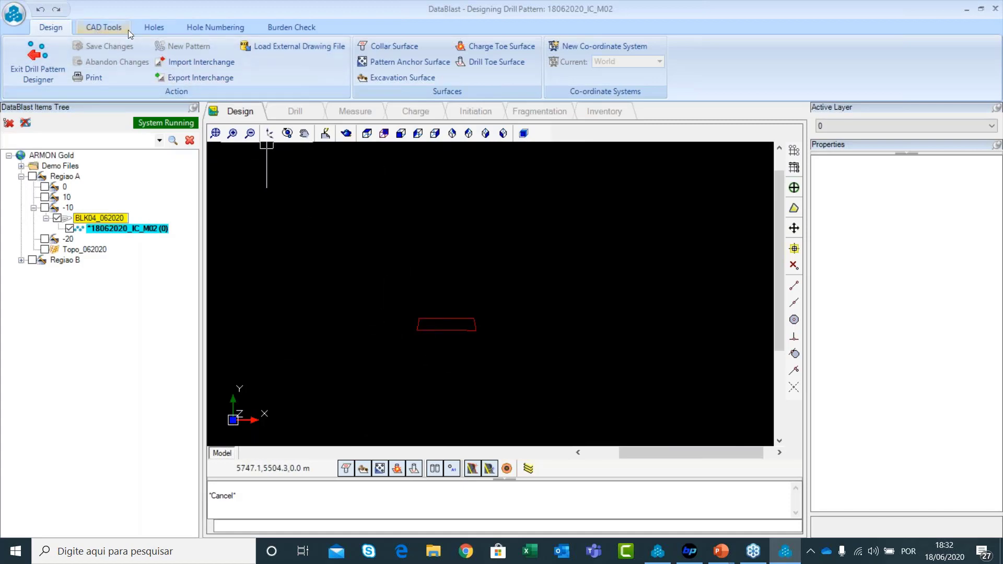
# Step: Draw a closed four-sided polyline around the red block outline, about 314 m wide at its base and 227 m high
pyautogui.click(102, 26)
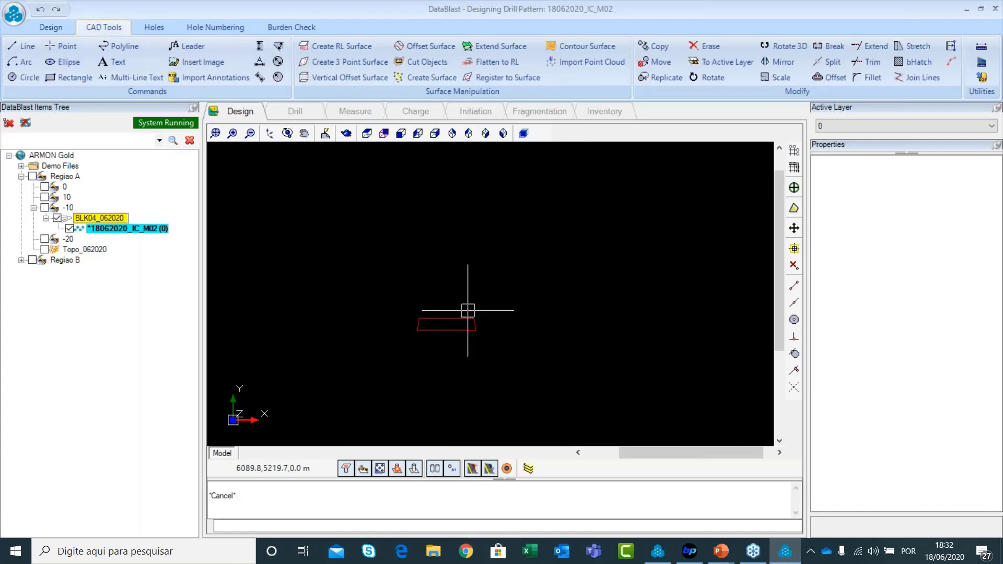
pyautogui.scroll(1, 414, 358)
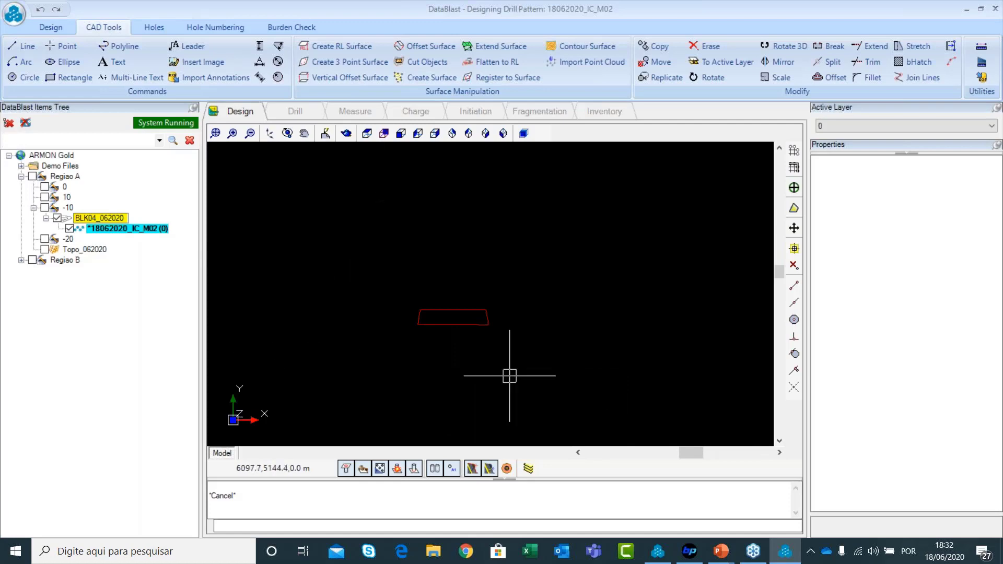
pyautogui.scroll(-1, 535, 342)
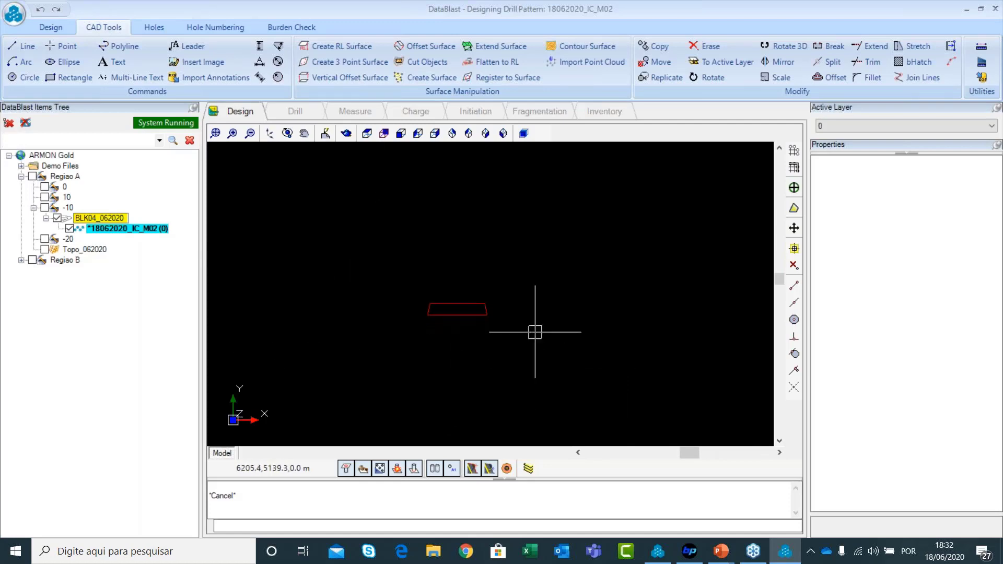
pyautogui.click(121, 47)
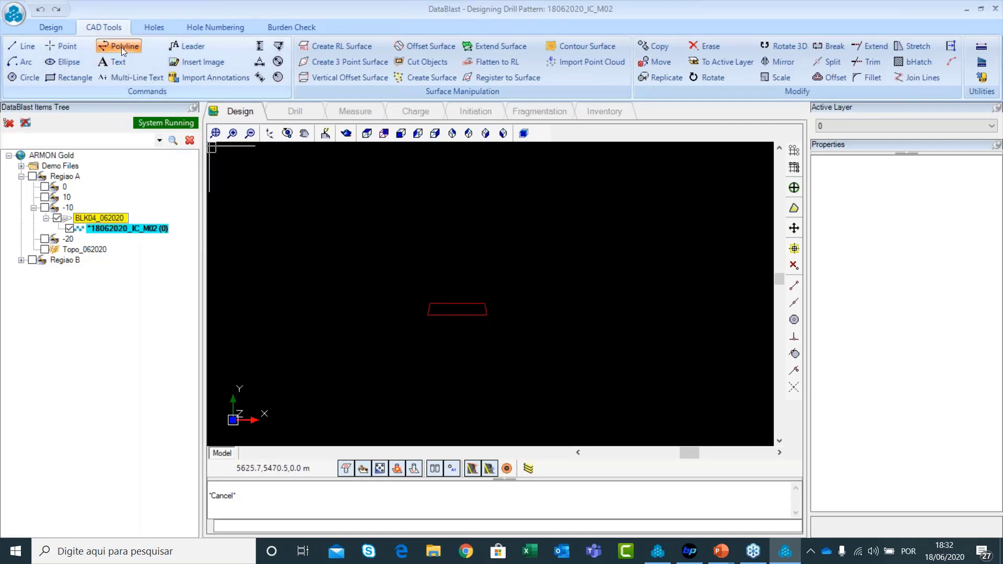
pyautogui.click(388, 264)
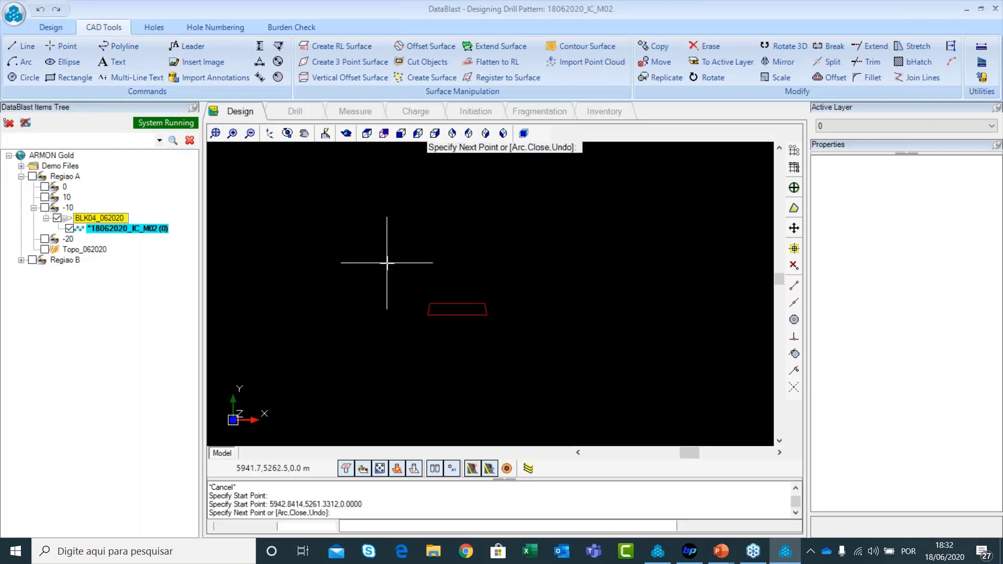
pyautogui.click(360, 375)
pyautogui.click(536, 376)
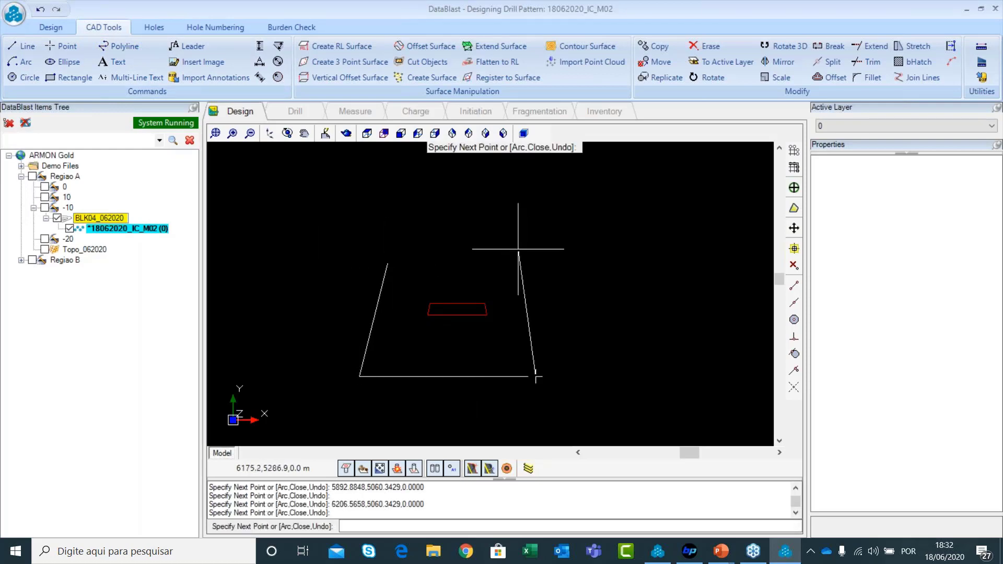
pyautogui.write('C')
pyautogui.press('Return')
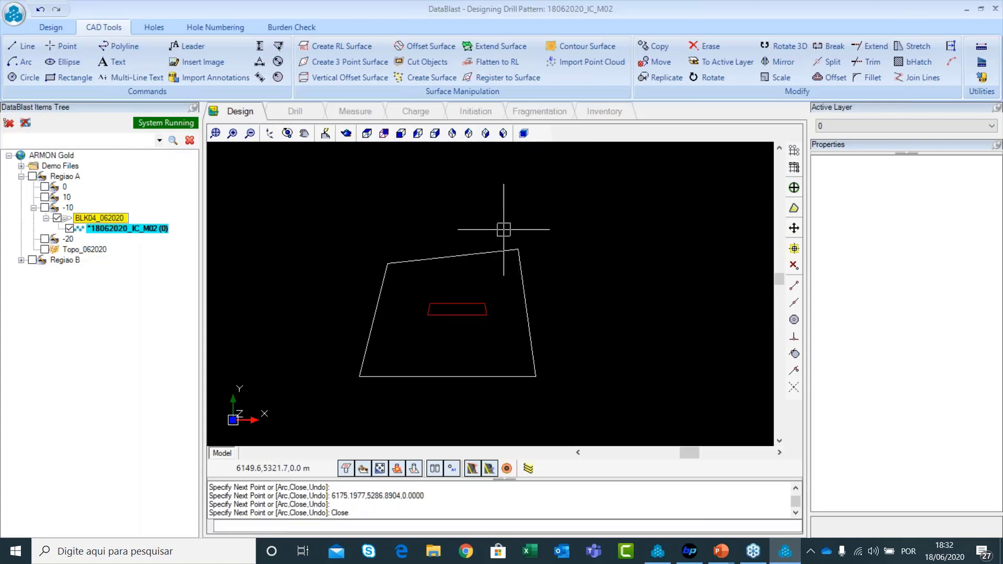
# Step: Move the polyline's upper-right corner to about 6177, 5264 and its lower corners to about 5906, 5065 and 6212, 5066
pyautogui.scroll(2, 520, 264)
pyautogui.click(509, 246)
pyautogui.click(515, 240)
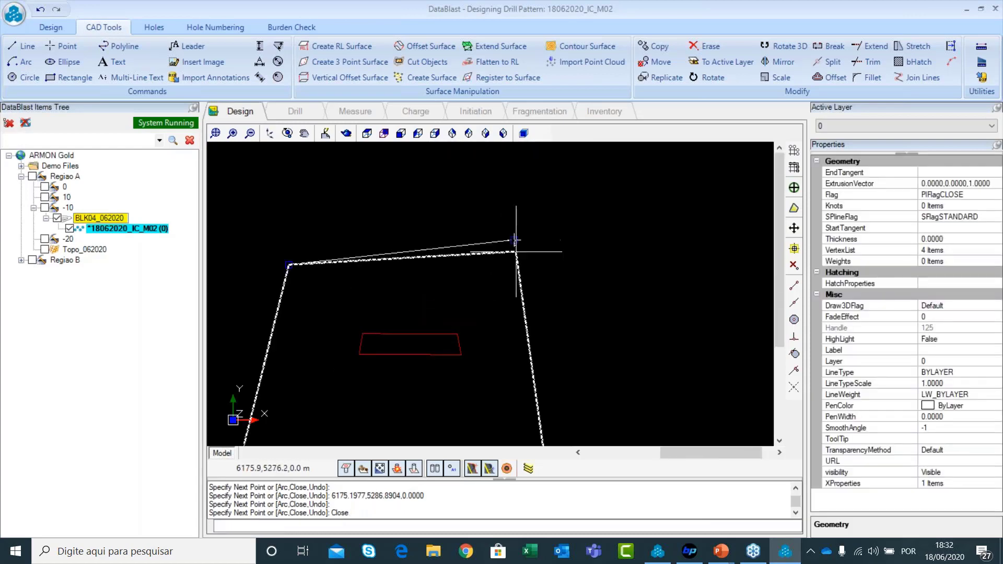
pyautogui.click(516, 263)
pyautogui.scroll(-1, 601, 292)
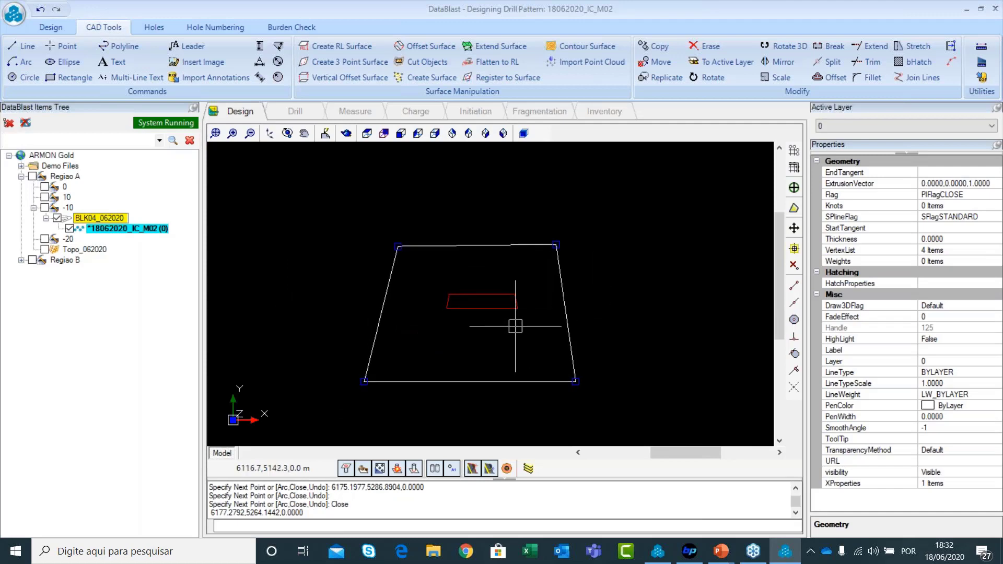
pyautogui.scroll(1, 516, 331)
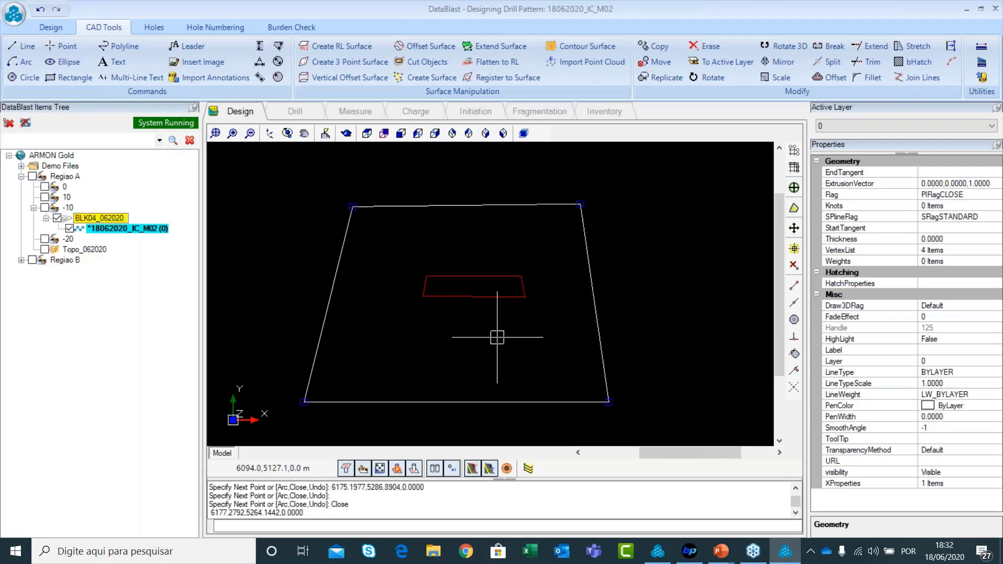
pyautogui.click(317, 397)
pyautogui.click(609, 401)
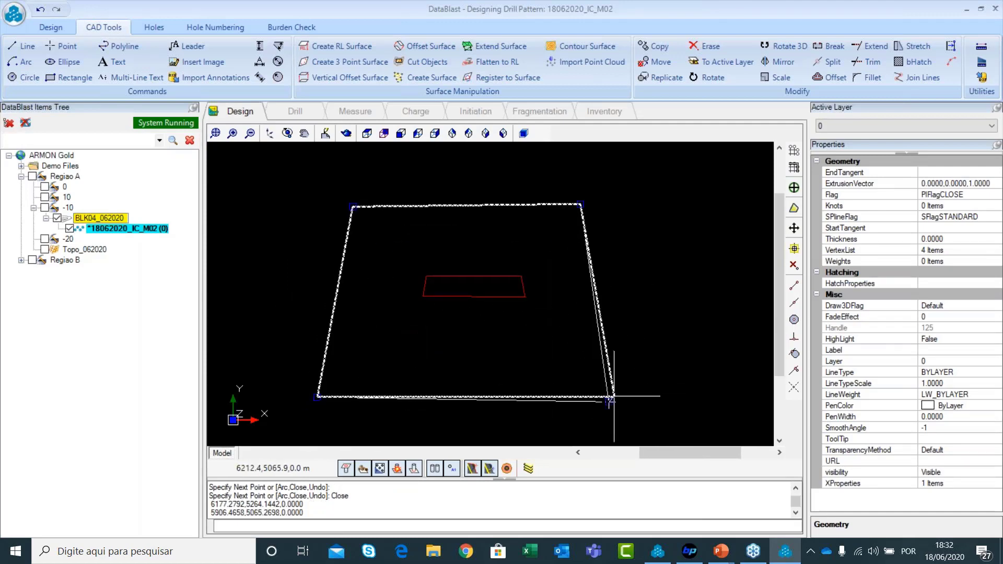
pyautogui.click(614, 396)
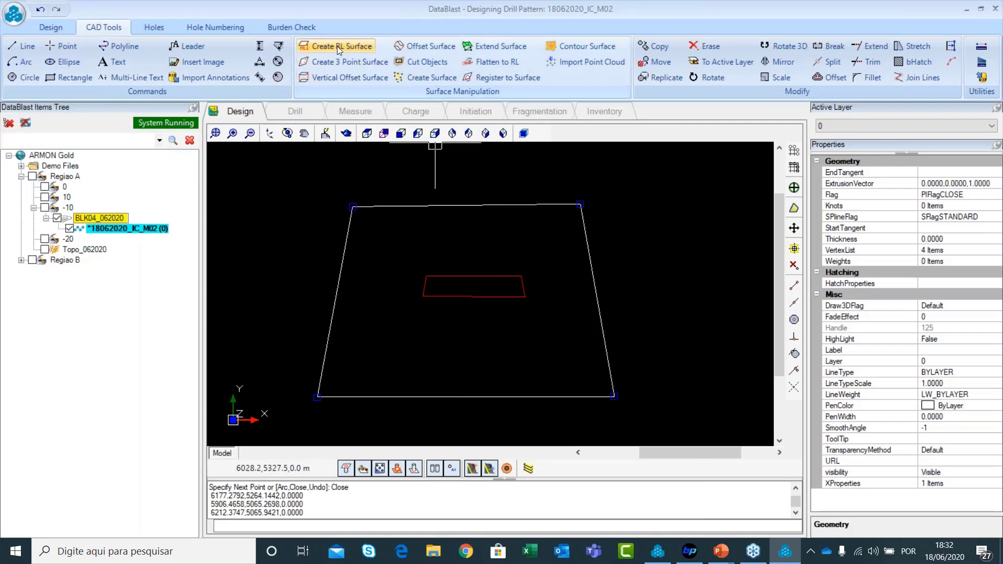
# Step: Deselect the polyline and check the elevation at a corner of the red block outline
pyautogui.scroll(-1, 372, 171)
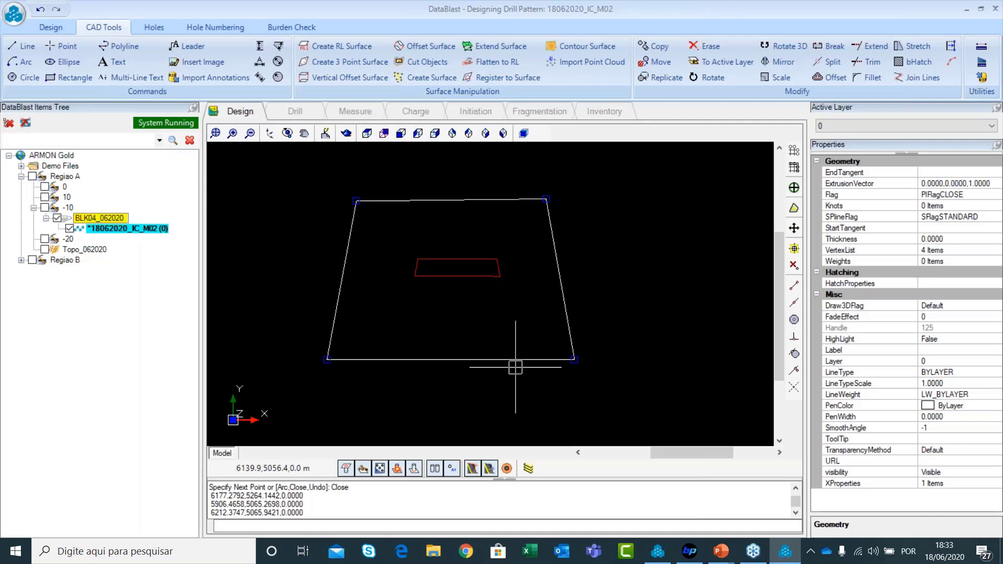
pyautogui.scroll(2, 515, 368)
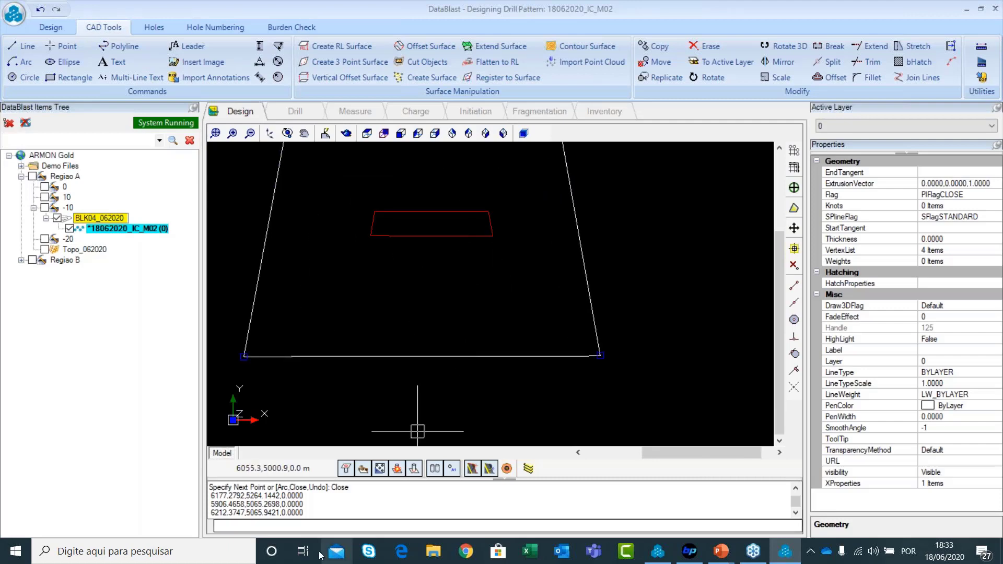
pyautogui.press('Escape')
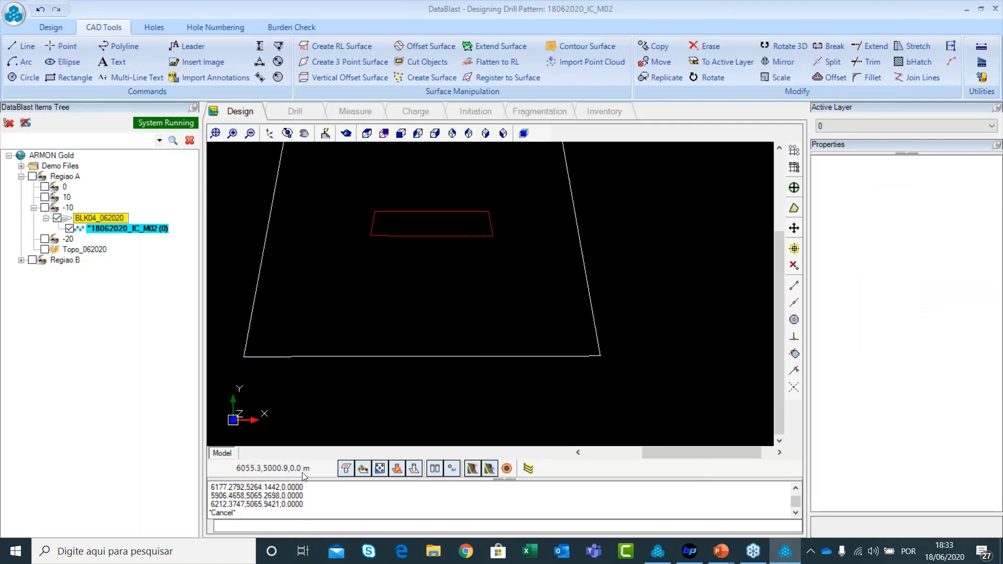
pyautogui.click(490, 223)
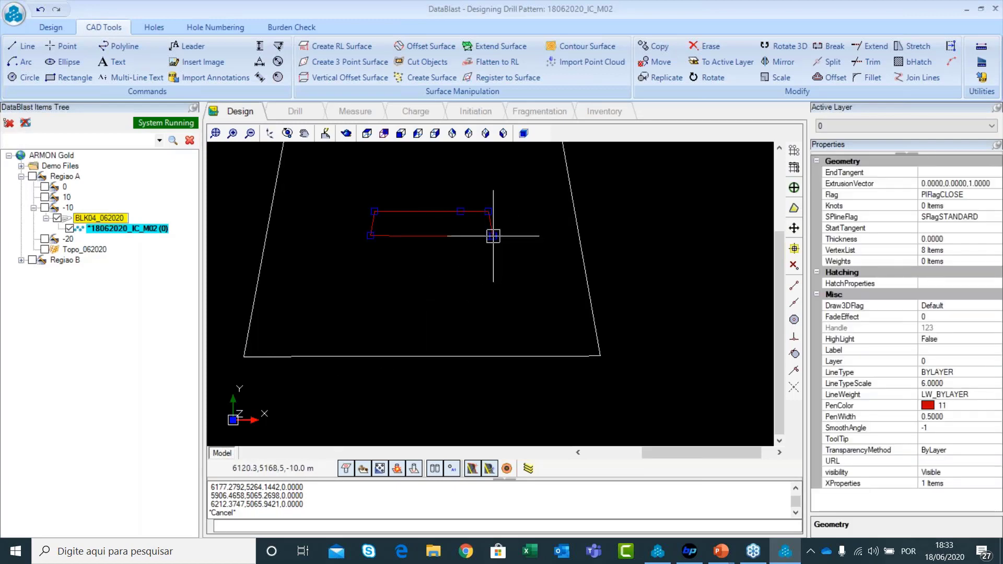
pyautogui.press('Escape')
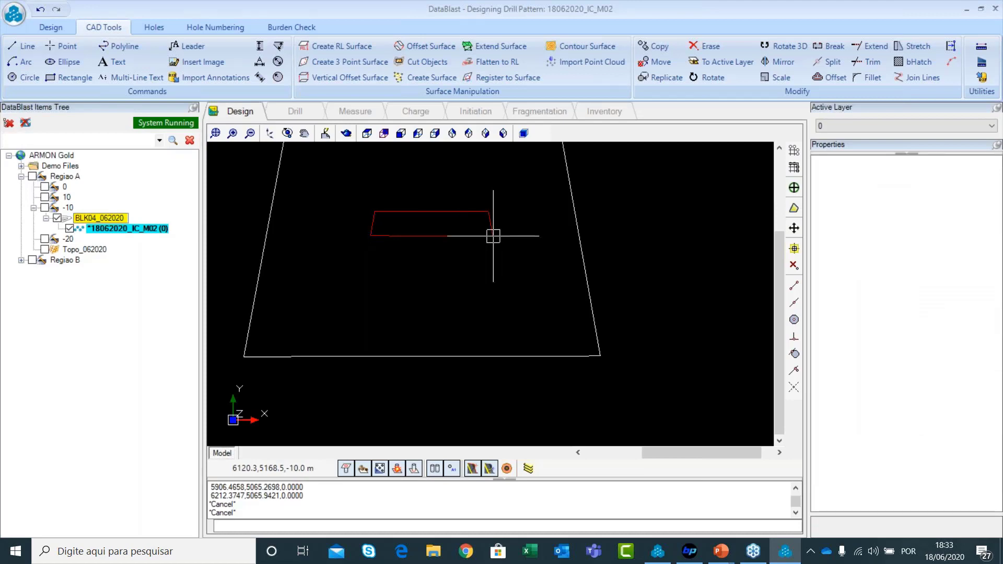
pyautogui.scroll(-1, 509, 358)
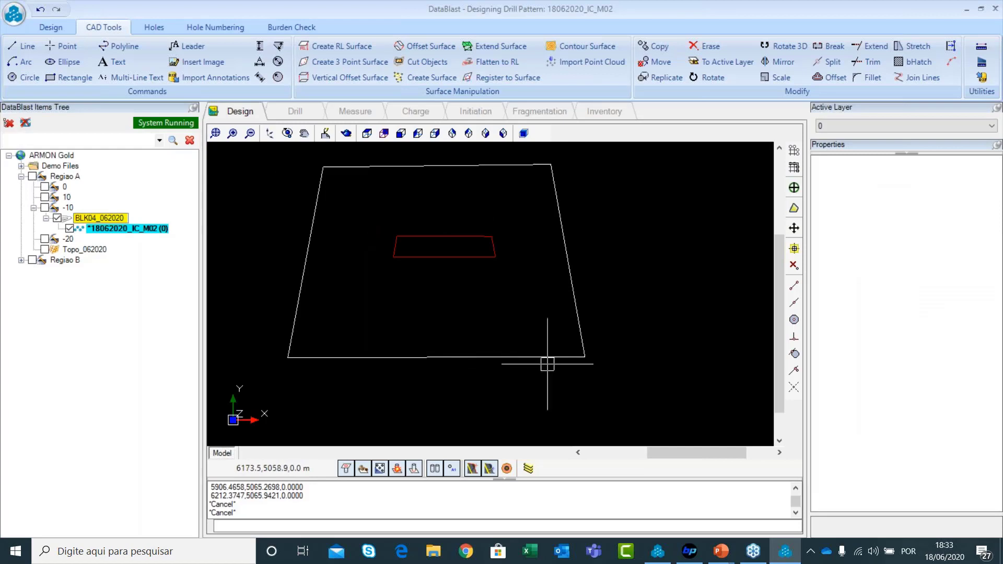
# Step: Create an RL surface at -20 within the limits of the surrounding polyline, and delete that polyline
pyautogui.click(488, 357)
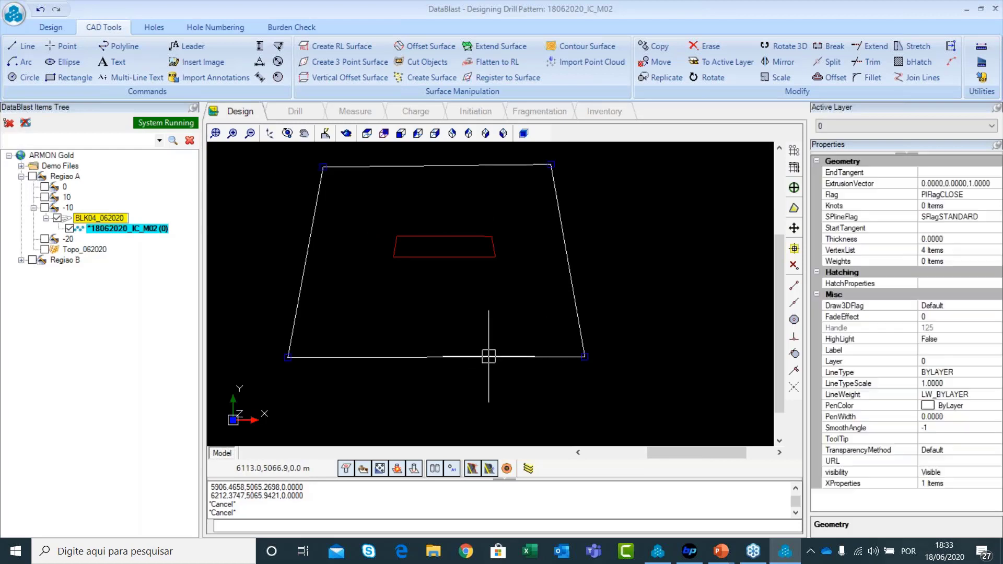
pyautogui.click(340, 45)
pyautogui.click(455, 357)
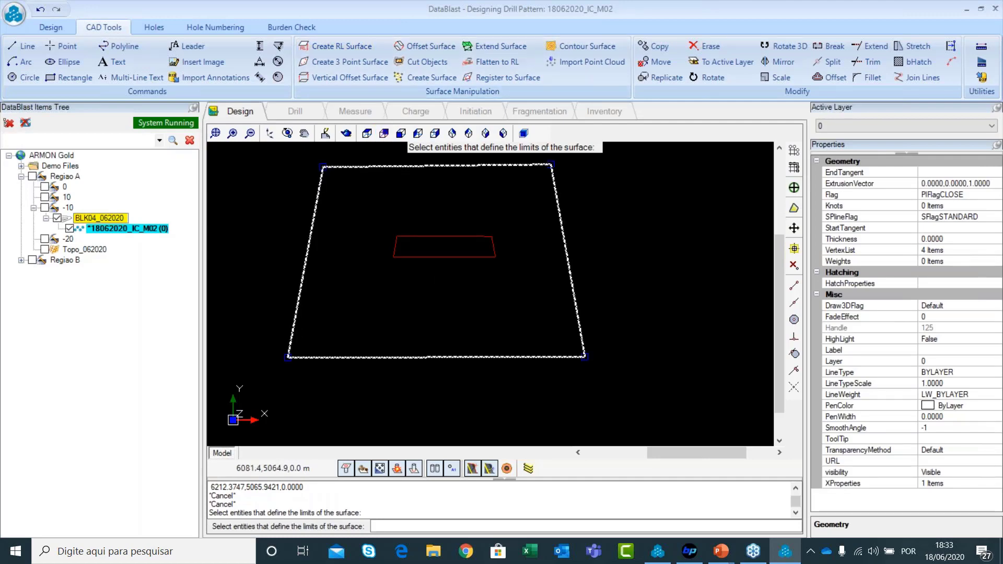
pyautogui.press('Return')
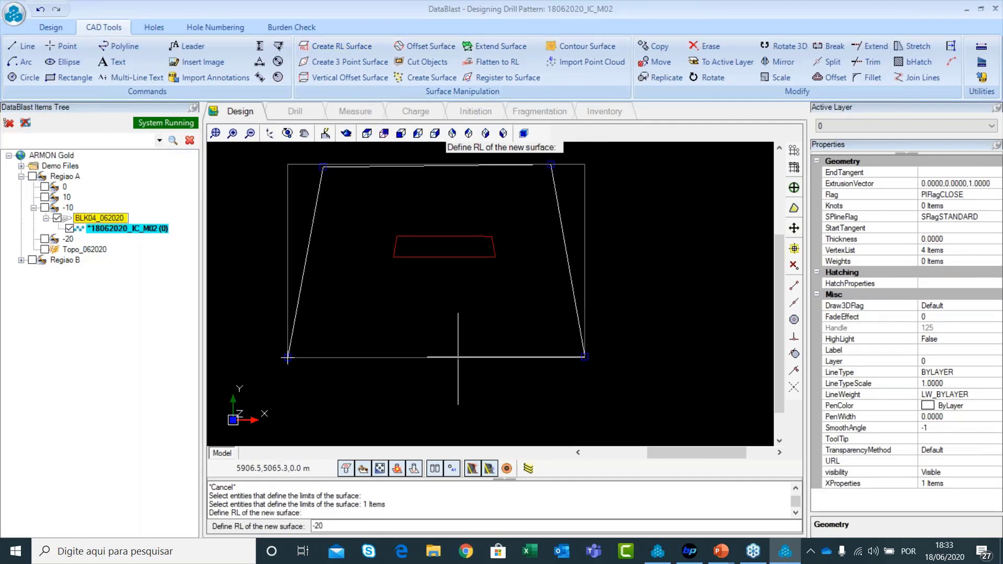
pyautogui.click(341, 527)
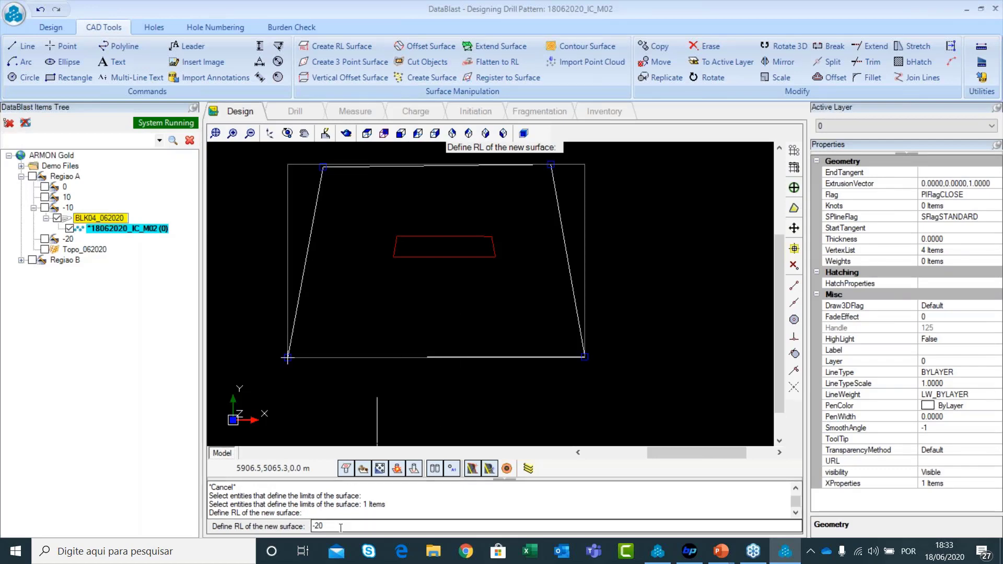
pyautogui.press('Return')
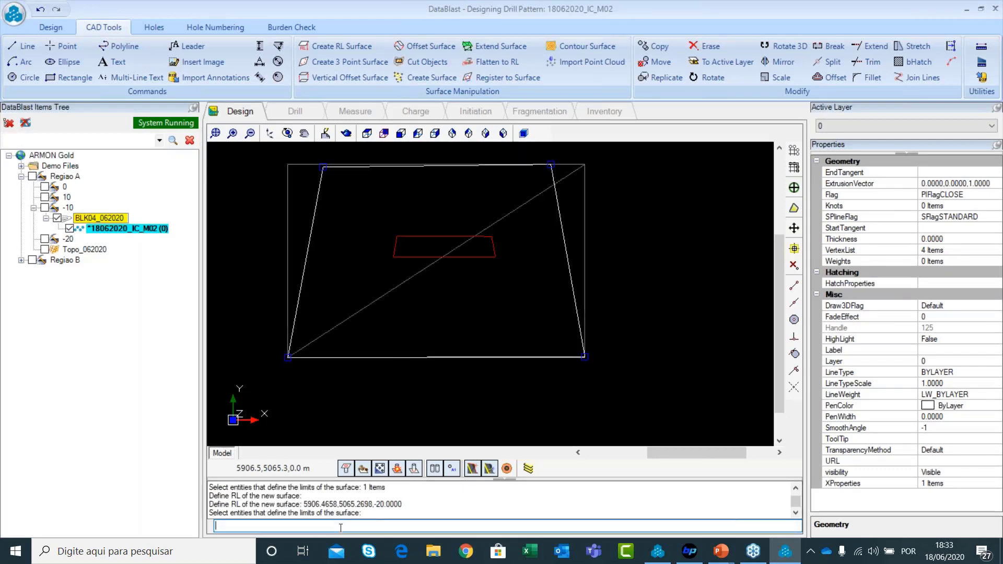
pyautogui.press('Delete')
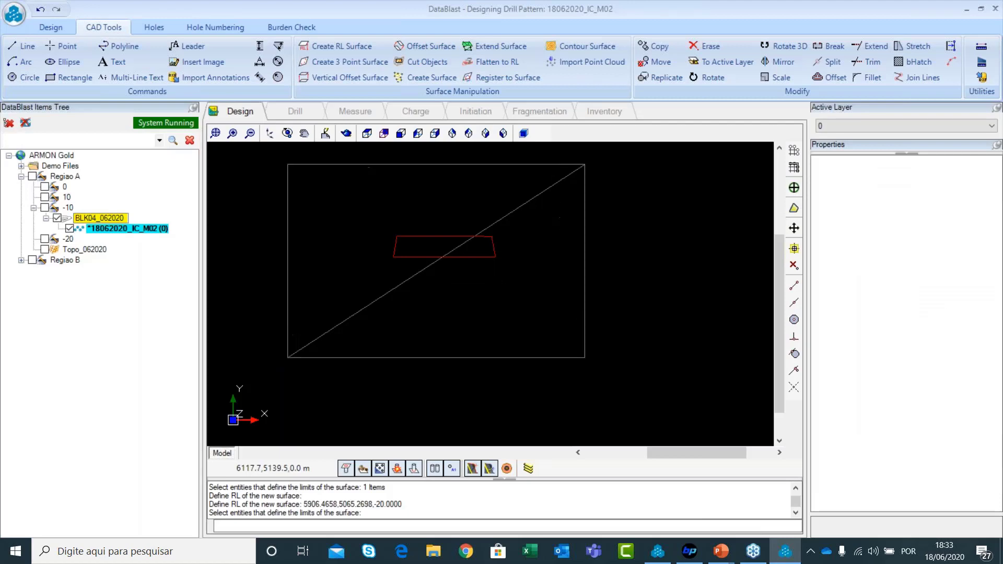
# Step: Examine the RL surface's level relative to the block outline from an oblique 3D side view
pyautogui.click(288, 137)
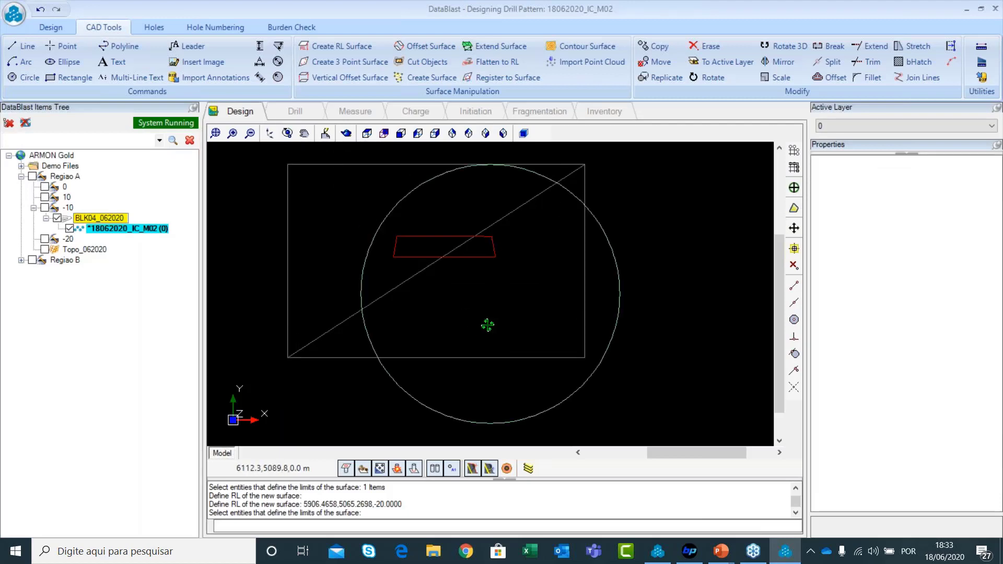
pyautogui.moveTo(487, 325); pyautogui.dragTo(605, 329)
pyautogui.press('Escape')
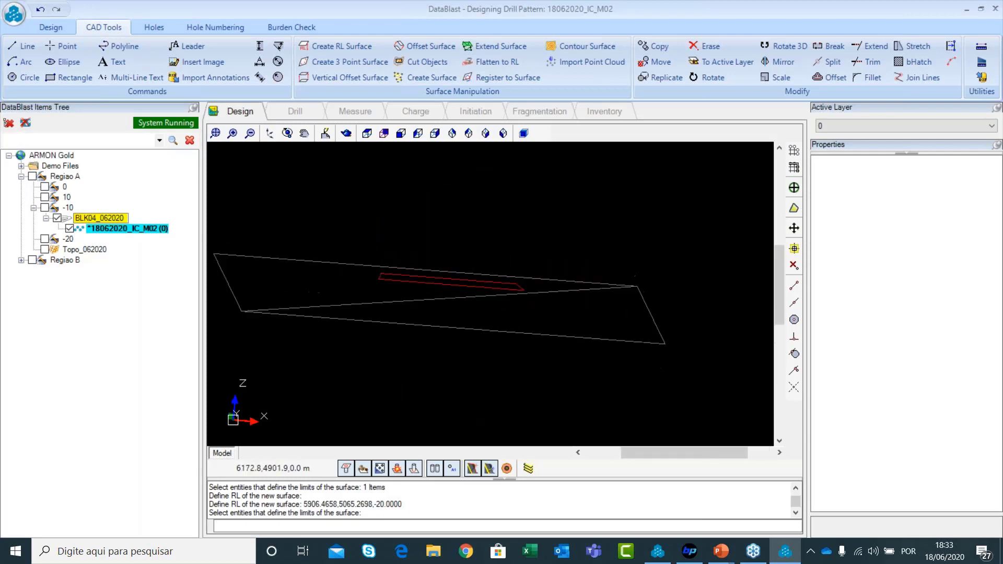
# Step: Create a vertical offset copy of the RL surface 1 m below the original
pyautogui.click(346, 133)
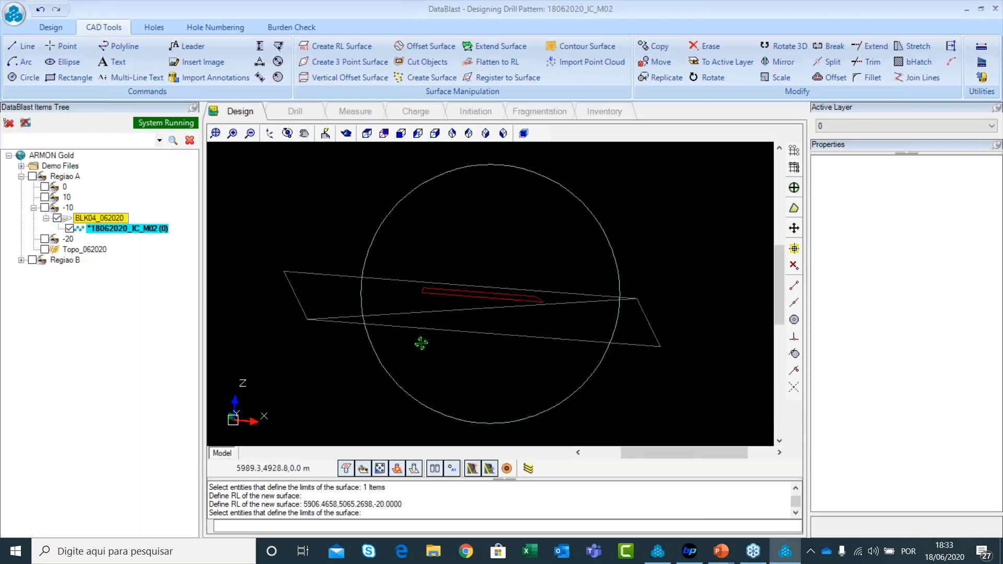
pyautogui.moveTo(422, 343); pyautogui.dragTo(699, 357)
pyautogui.moveTo(542, 352); pyautogui.dragTo(541, 344)
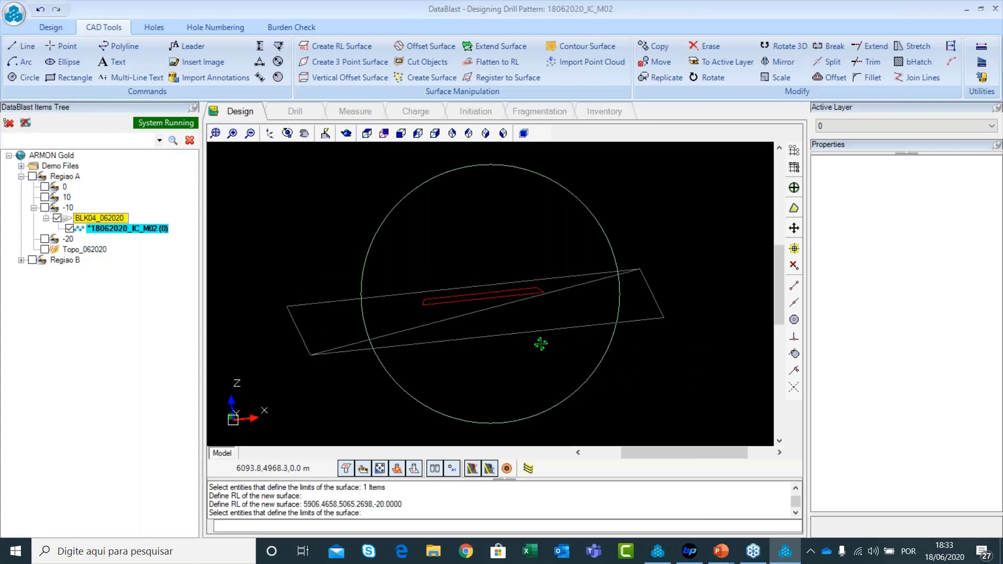
pyautogui.press('Escape')
pyautogui.scroll(3, 613, 301)
pyautogui.click(672, 334)
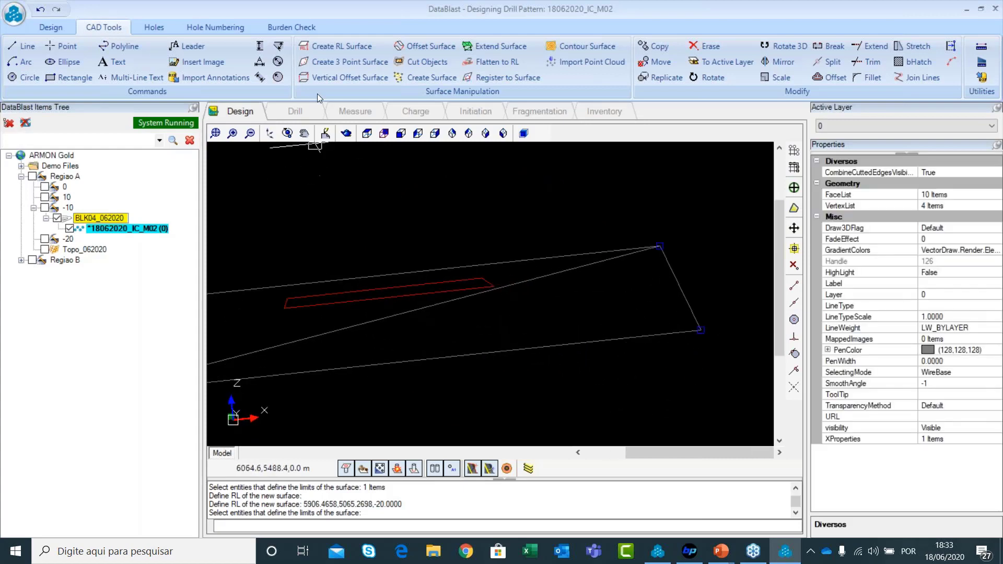
pyautogui.click(349, 77)
pyautogui.scroll(-1, 527, 372)
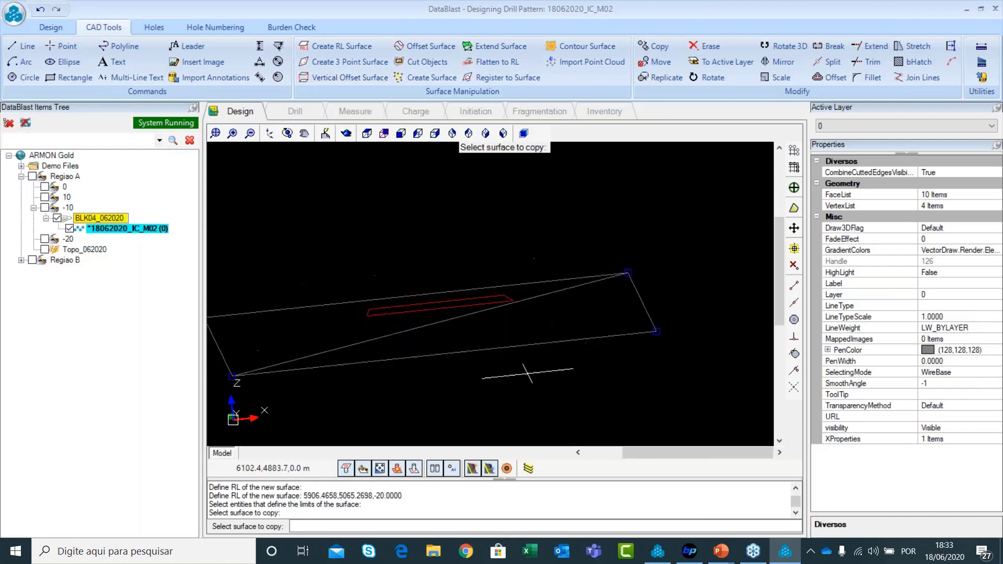
pyautogui.scroll(-1, 528, 373)
pyautogui.click(490, 354)
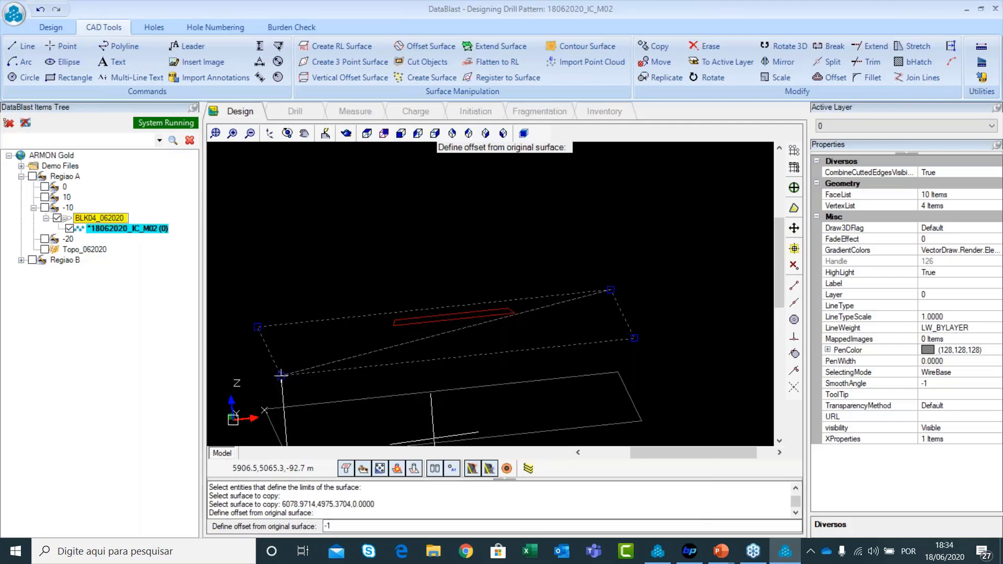
pyautogui.click(280, 374)
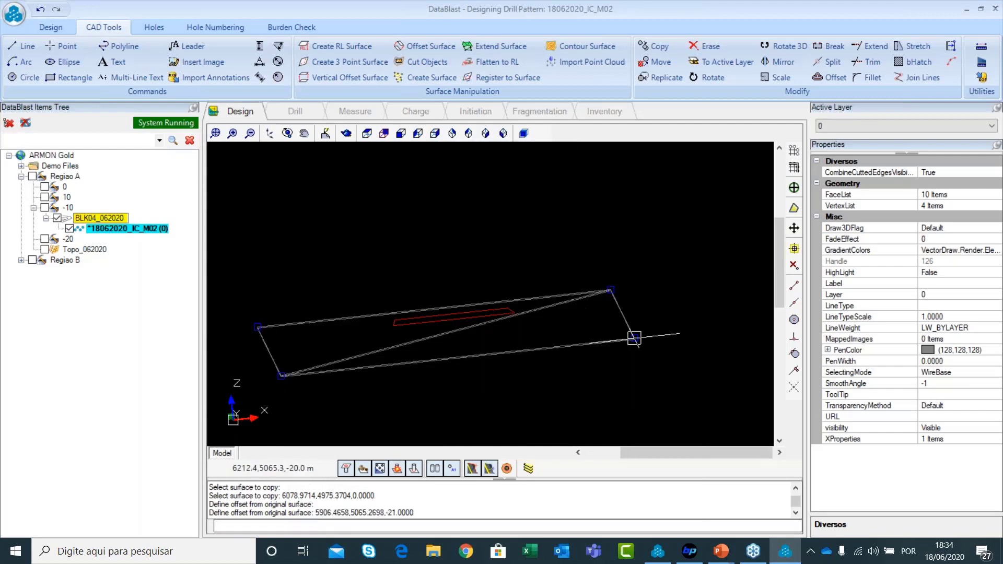
# Step: Check the separation between the RL surface and its offset copy at a corner, and return to the plan view
pyautogui.scroll(3, 631, 341)
pyautogui.scroll(3, 631, 340)
pyautogui.press('Escape')
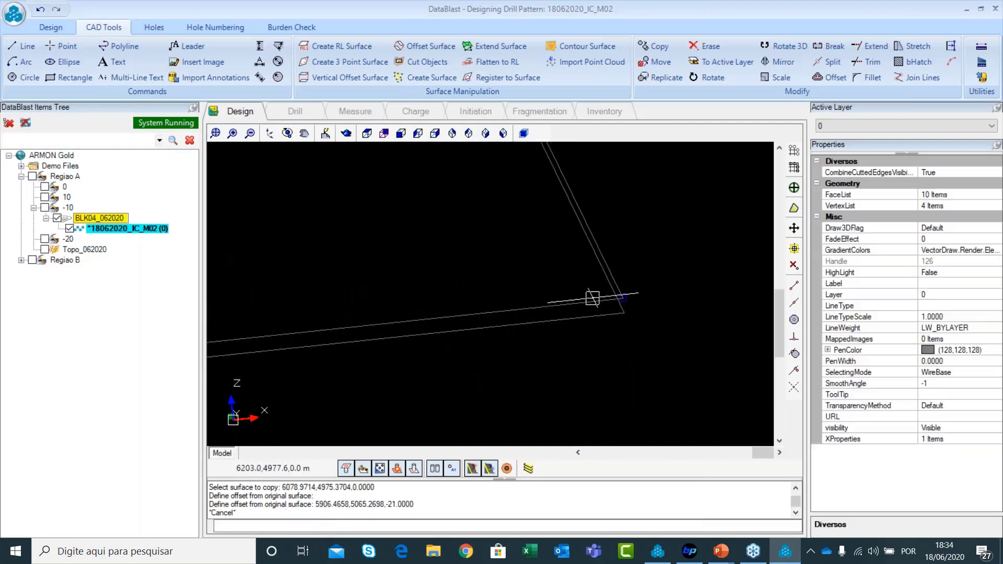
pyautogui.press('Escape')
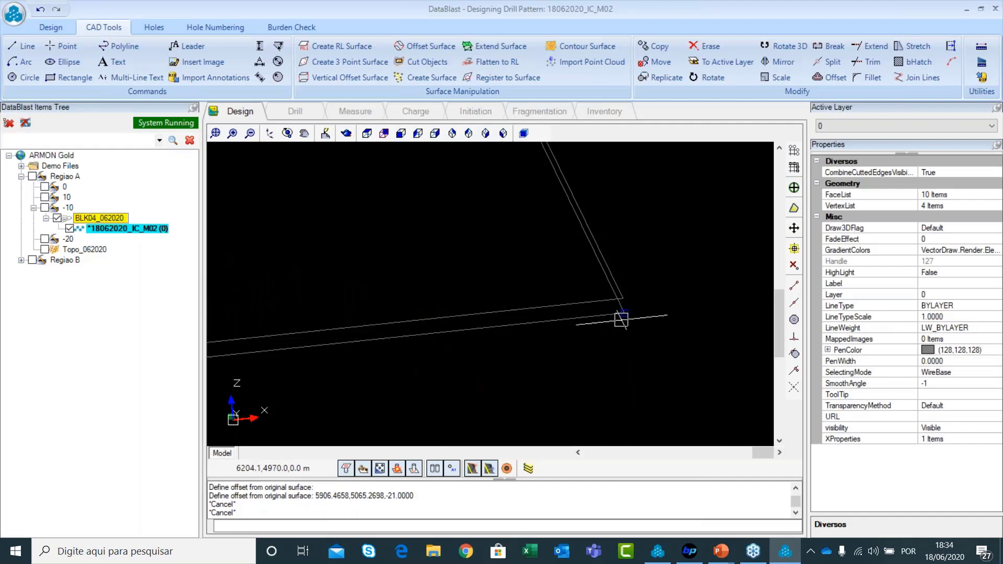
pyautogui.scroll(-3, 577, 323)
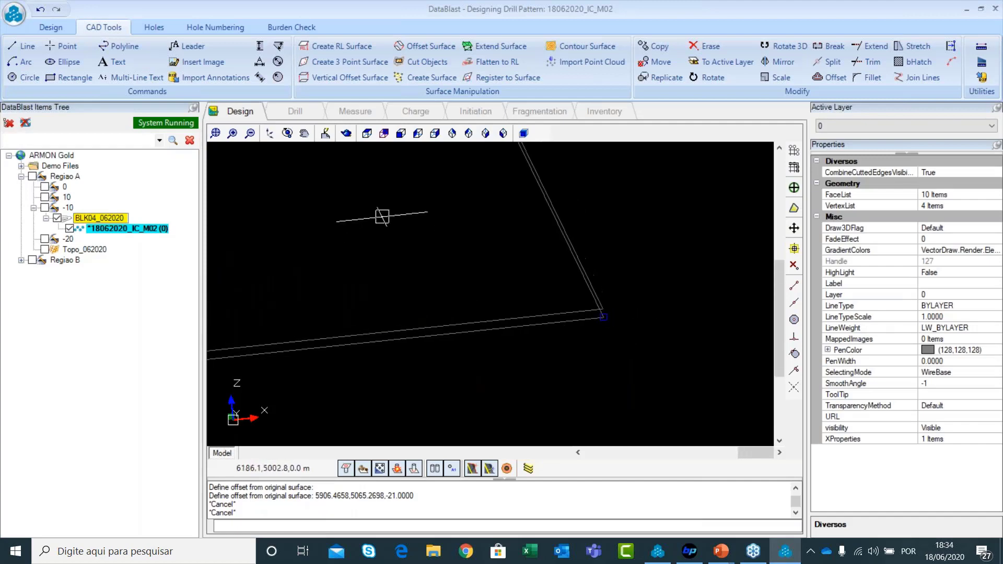
pyautogui.click(366, 134)
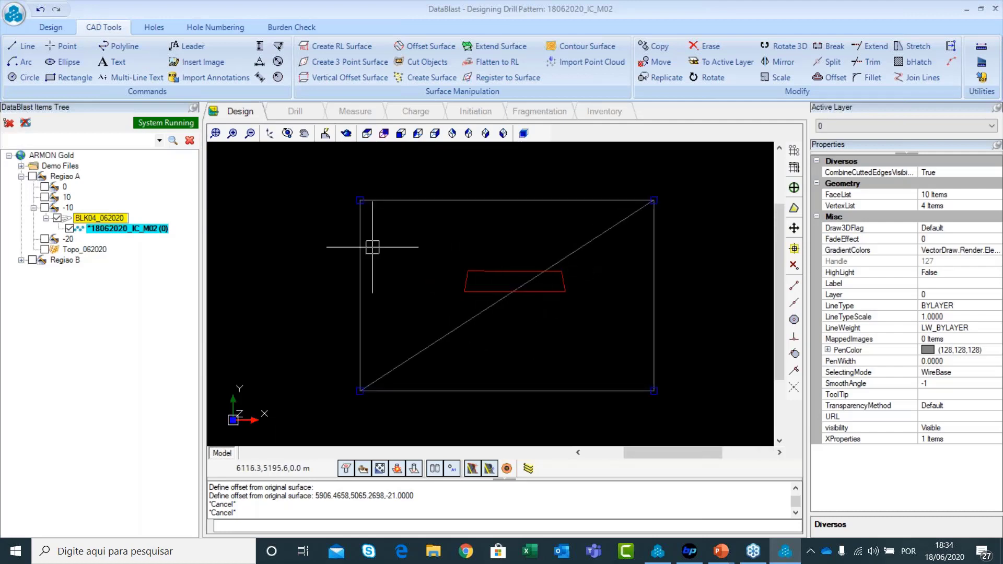
# Step: Show Topo_062020 and assign the topography as the pattern's collar surface
pyautogui.click(58, 30)
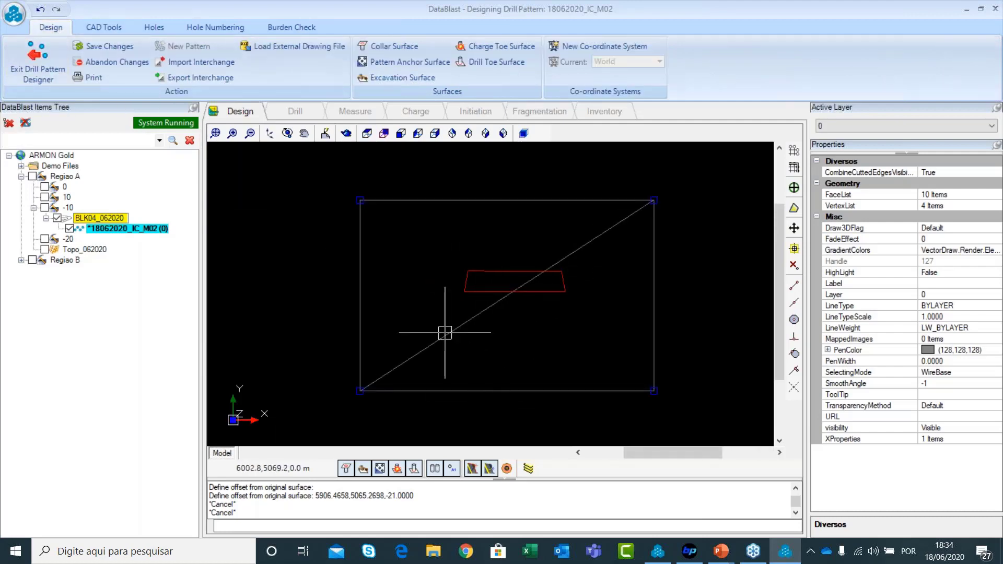
pyautogui.click(287, 133)
pyautogui.moveTo(517, 293); pyautogui.dragTo(522, 262)
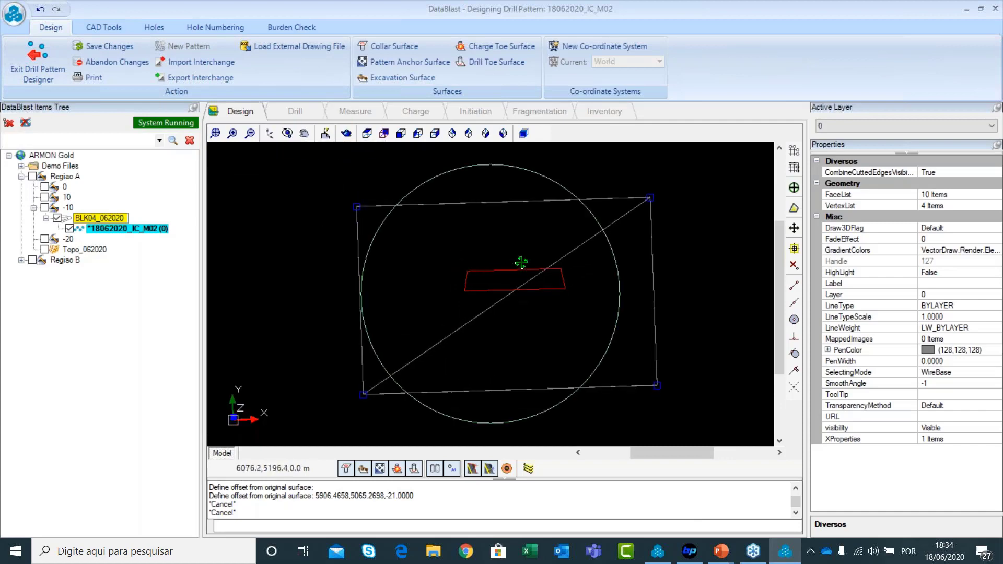
pyautogui.scroll(-3, 522, 263)
pyautogui.click(46, 250)
pyautogui.scroll(-2, 483, 266)
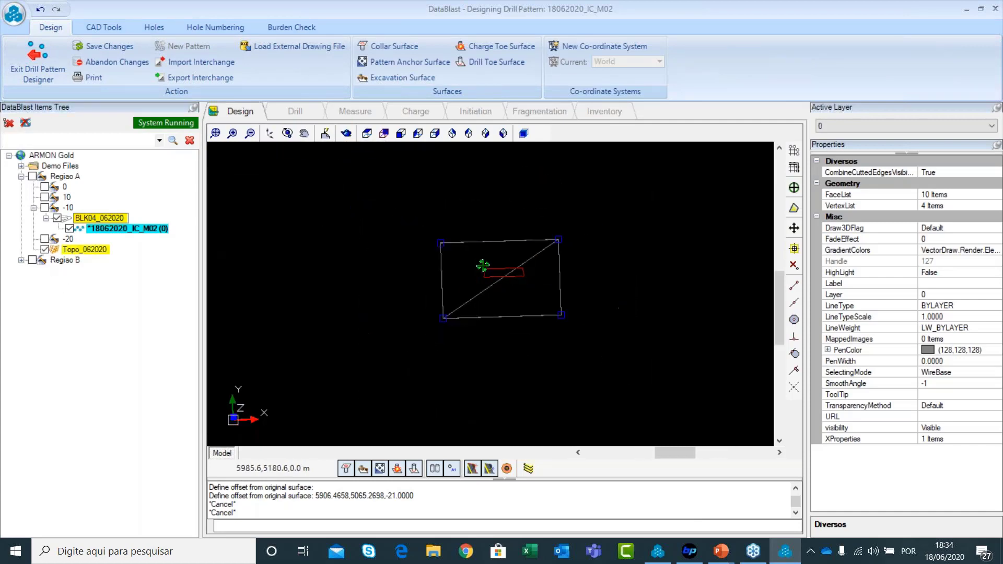
pyautogui.moveTo(509, 198); pyautogui.dragTo(497, 255, button='middle')
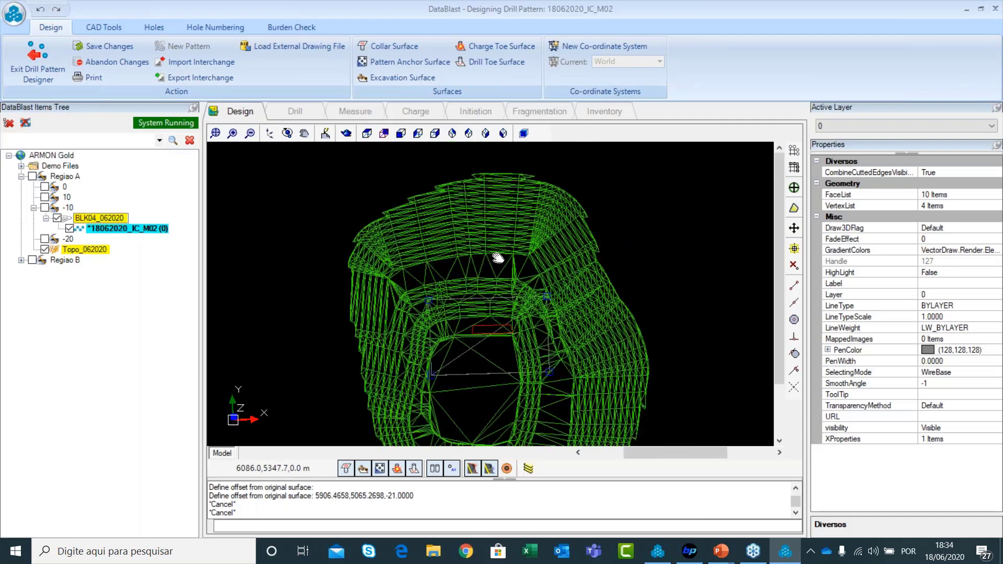
pyautogui.press('Escape')
pyautogui.click(401, 46)
pyautogui.click(496, 207)
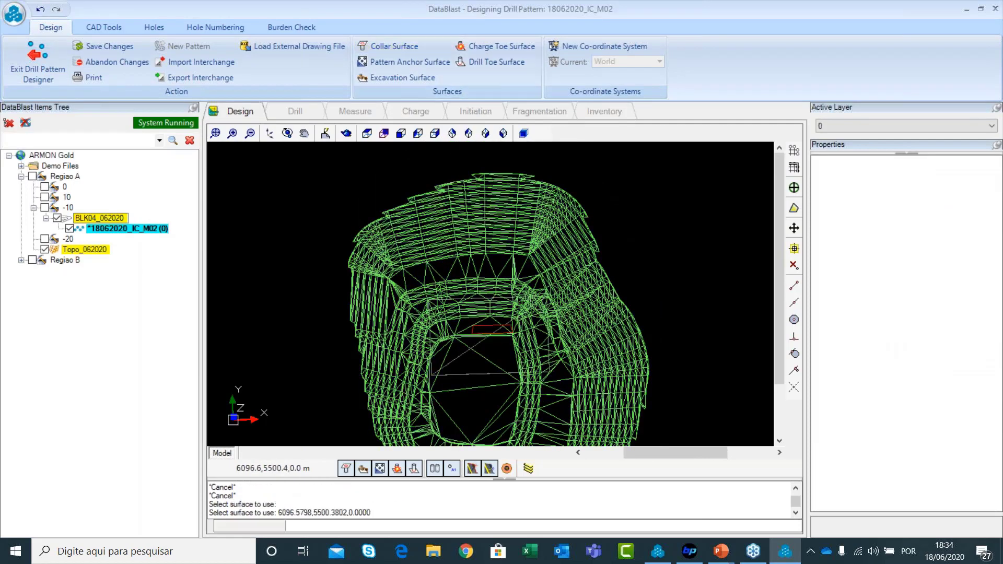
# Step: Assign the topography as the pattern anchor surface too, and hide Topo_062020 together with the collar and anchor surfaces
pyautogui.click(435, 76)
pyautogui.click(501, 201)
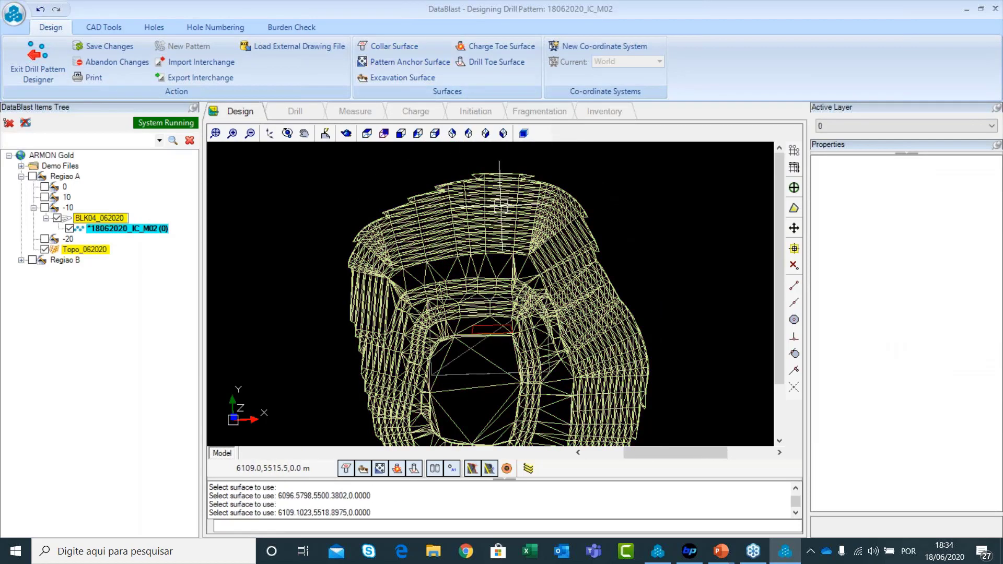
pyautogui.click(45, 250)
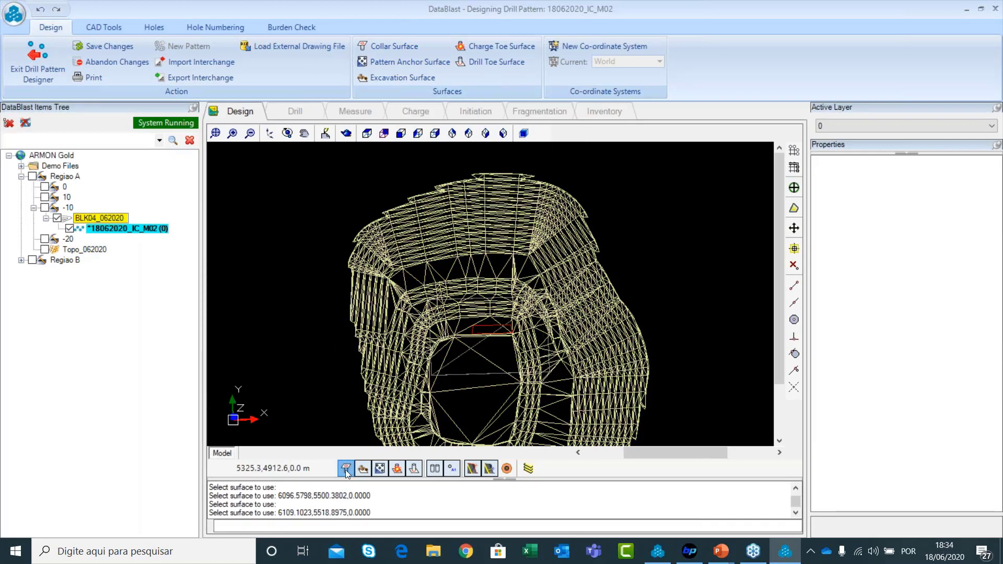
pyautogui.click(362, 469)
# Step: Assign the upper RL surface at -20 as the excavation surface
pyautogui.scroll(5, 601, 406)
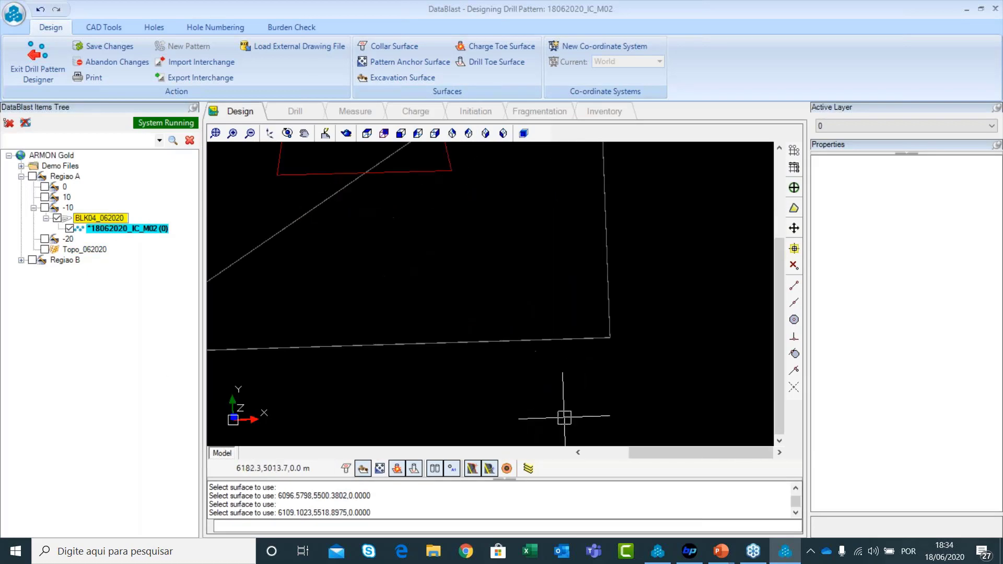
pyautogui.click(287, 133)
pyautogui.moveTo(526, 307); pyautogui.dragTo(551, 263)
pyautogui.press('Escape')
pyautogui.scroll(3, 638, 306)
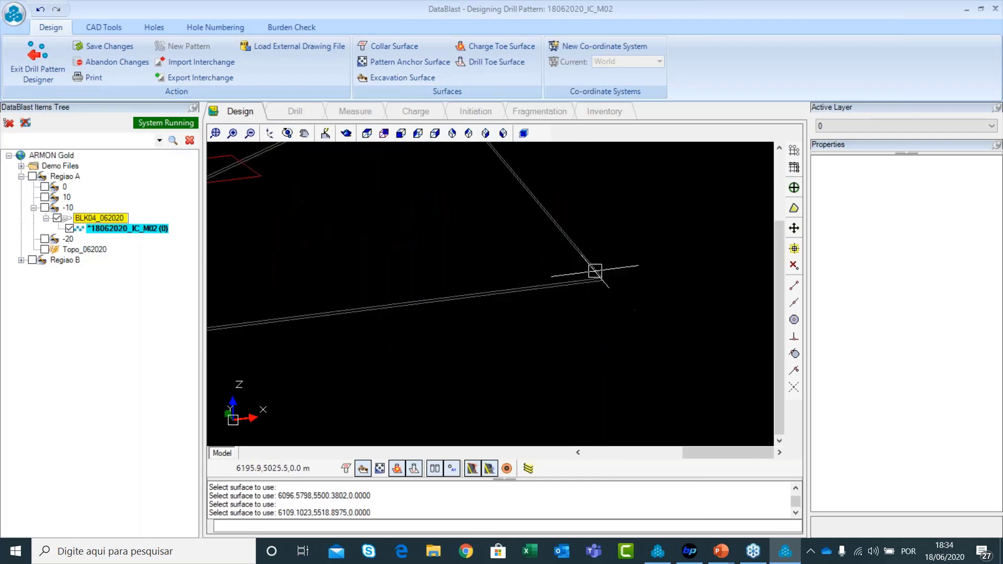
pyautogui.scroll(2, 669, 283)
pyautogui.scroll(1, 582, 302)
pyautogui.scroll(1, 555, 304)
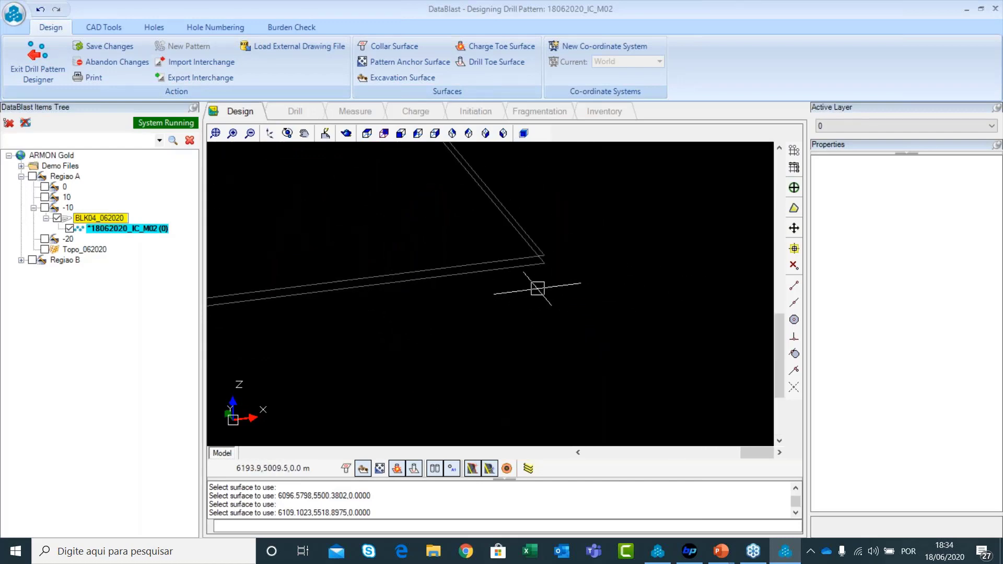
pyautogui.scroll(1, 540, 282)
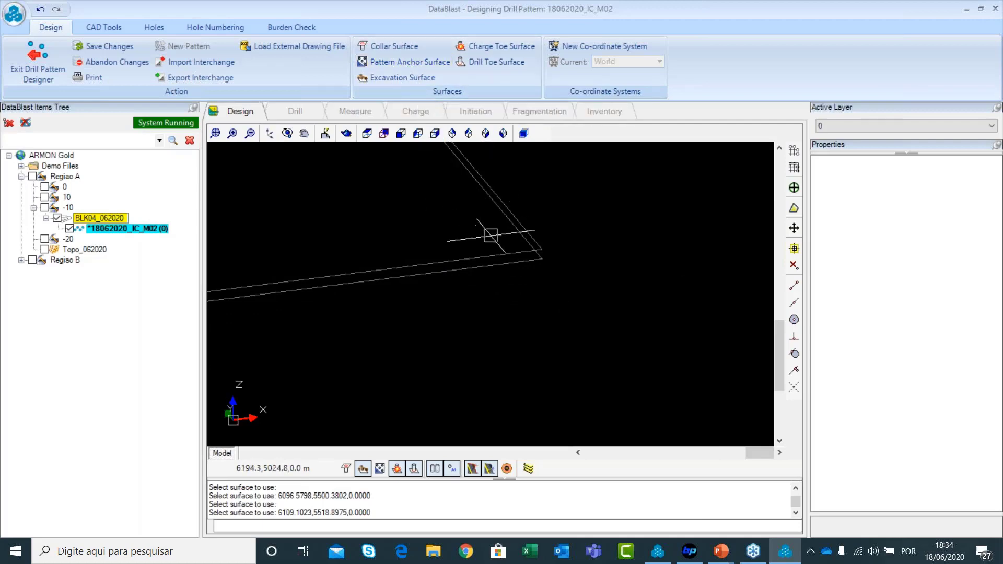
pyautogui.moveTo(597, 270); pyautogui.dragTo(618, 278, button='middle')
pyautogui.scroll(1, 590, 245)
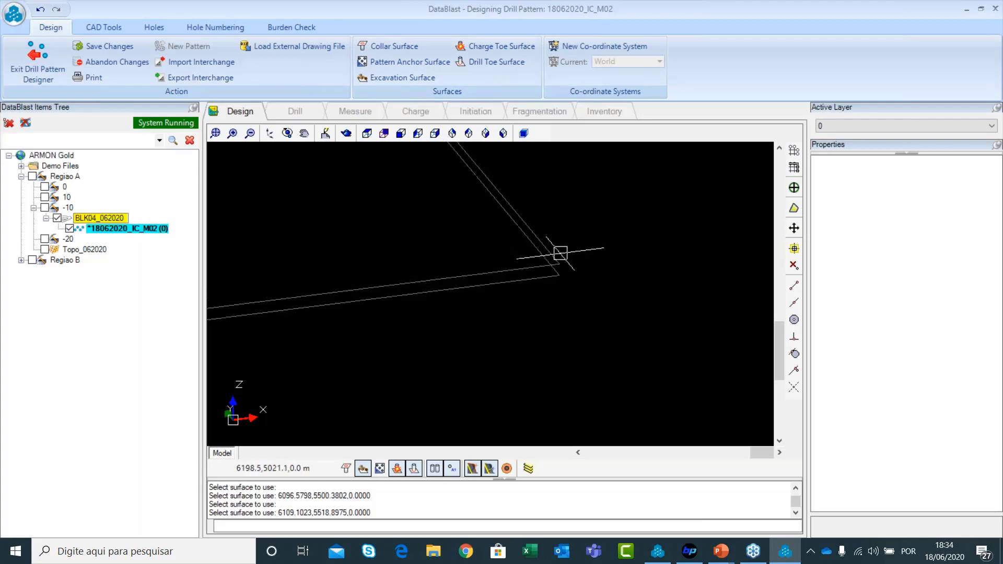
pyautogui.moveTo(586, 203); pyautogui.dragTo(565, 220, button='middle')
pyautogui.click(287, 133)
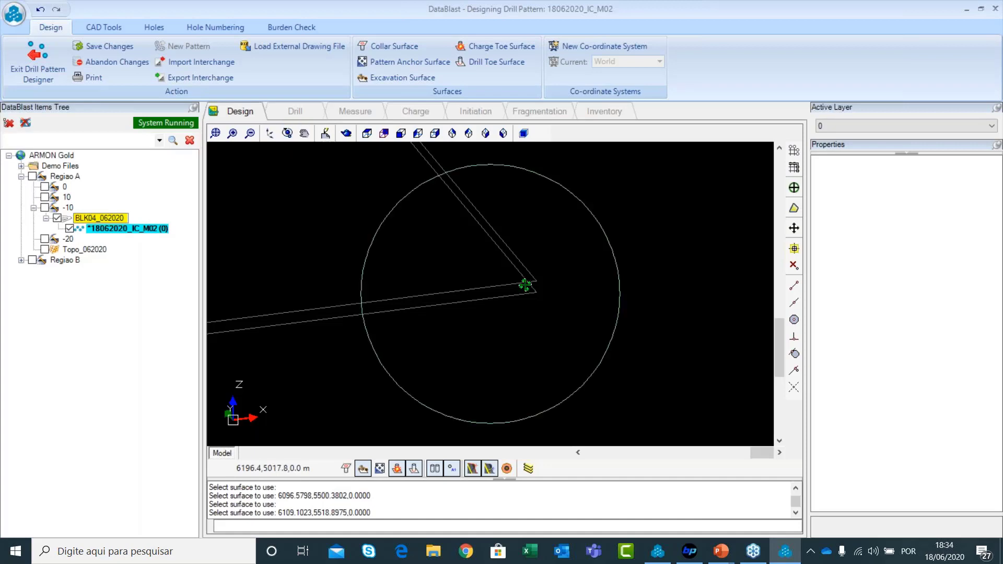
pyautogui.moveTo(526, 284); pyautogui.dragTo(529, 264)
pyautogui.moveTo(551, 237); pyautogui.dragTo(528, 287, button='middle')
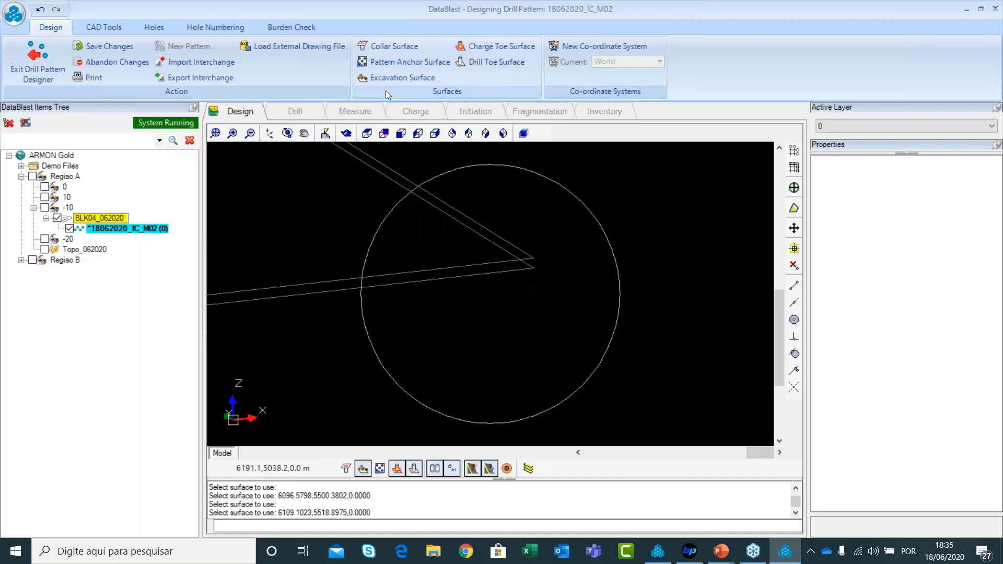
pyautogui.click(403, 80)
pyautogui.click(535, 259)
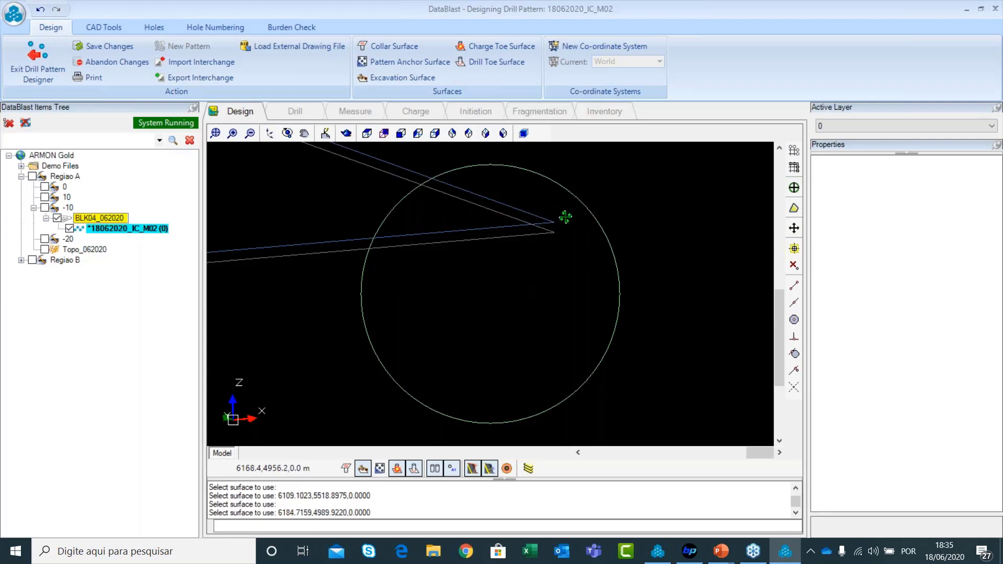
# Step: Assign the lower offset surface at -21 as both the charge toe surface and the drill toe surface
pyautogui.moveTo(565, 208); pyautogui.dragTo(552, 222)
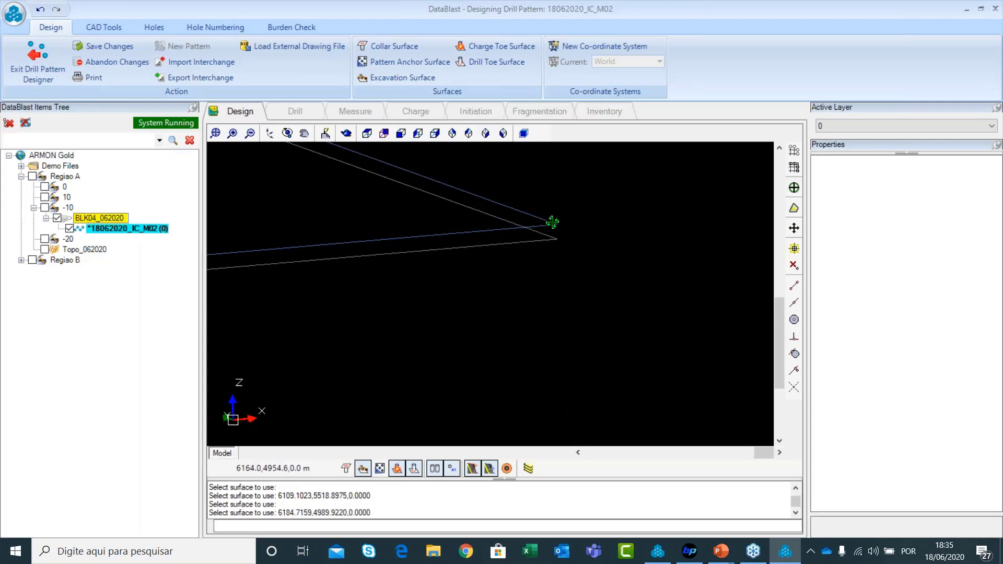
pyautogui.click(509, 46)
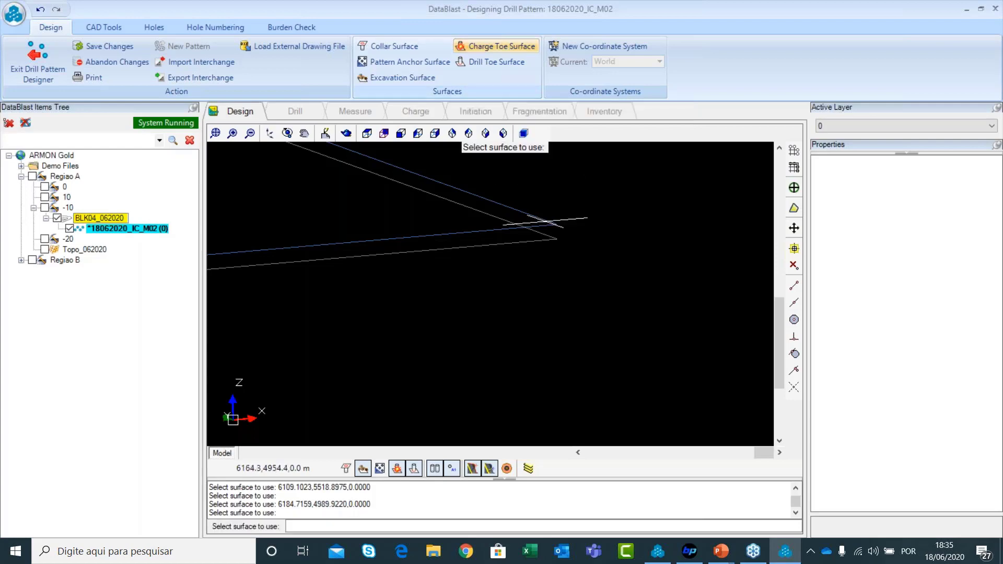
pyautogui.click(554, 217)
pyautogui.click(496, 62)
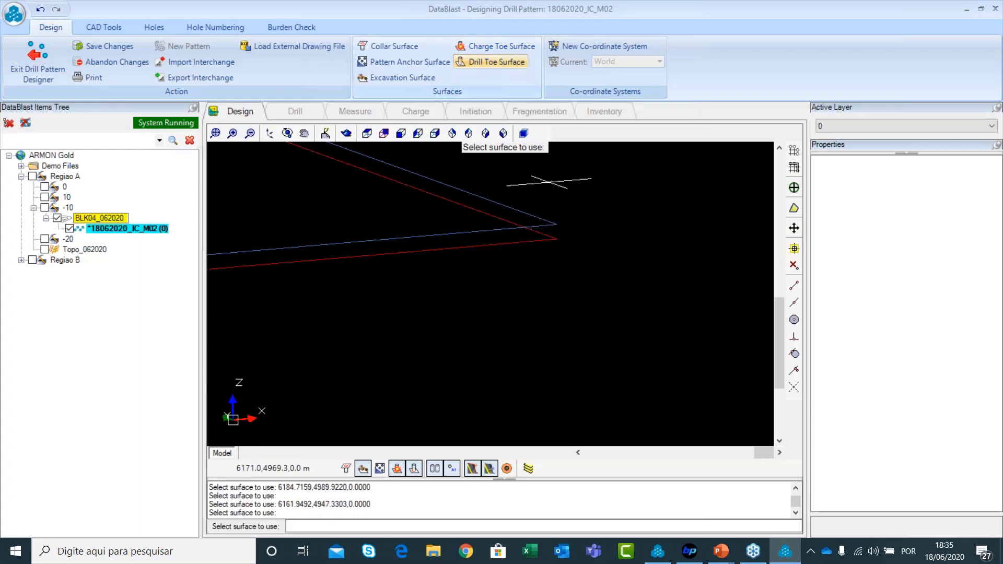
pyautogui.click(561, 239)
pyautogui.scroll(-1, 565, 277)
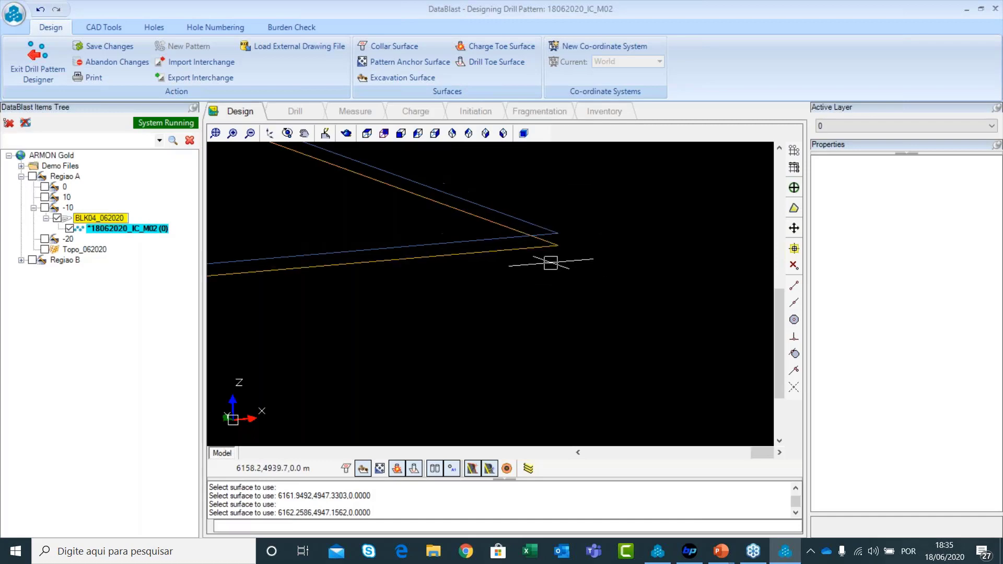
# Step: Hide the excavation, charge toe and drill toe surfaces in plan view, and save the pattern changes
pyautogui.click(367, 134)
pyautogui.scroll(-1, 476, 249)
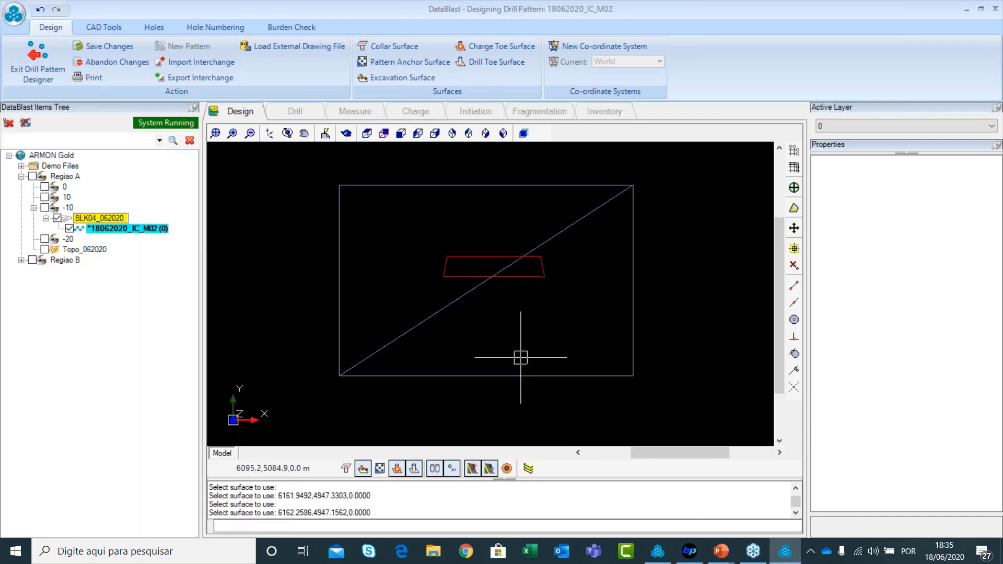
pyautogui.scroll(-1, 521, 357)
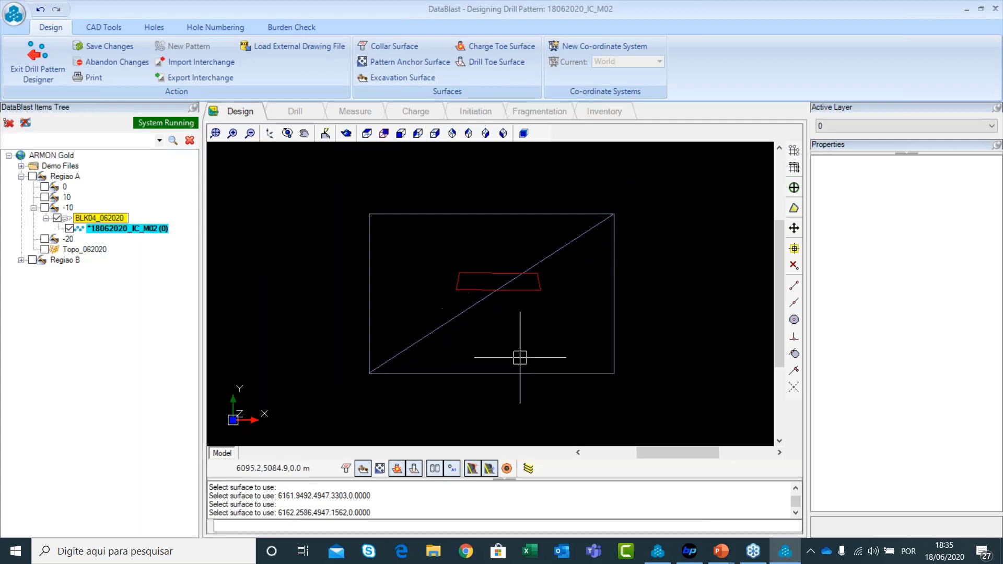
pyautogui.click(368, 474)
pyautogui.click(401, 471)
pyautogui.click(417, 471)
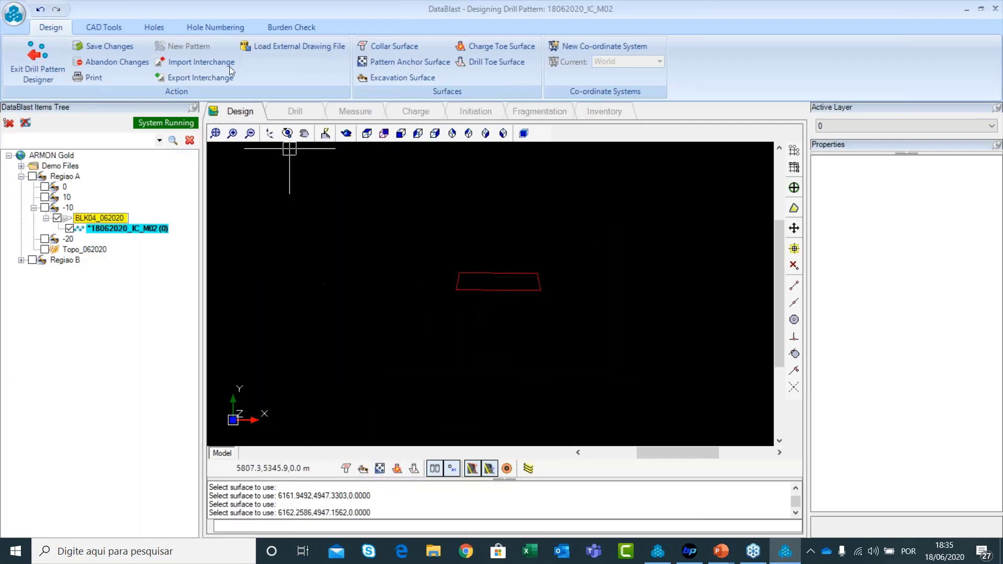
pyautogui.click(112, 49)
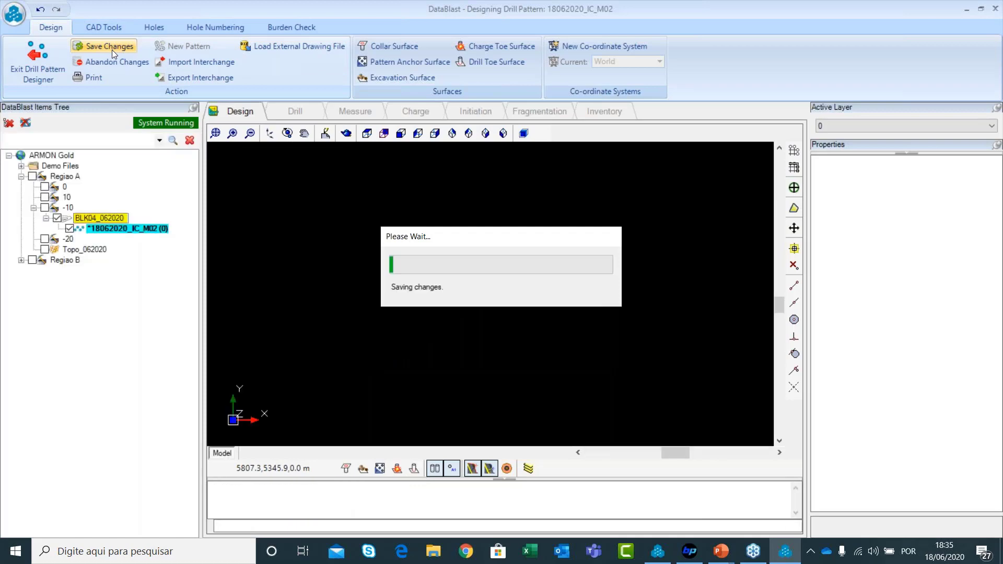
# Step: Start a grid hole pattern with origin and row alignment at the block's lower-left and lower-right corners, using the block outline as boundary
pyautogui.click(159, 26)
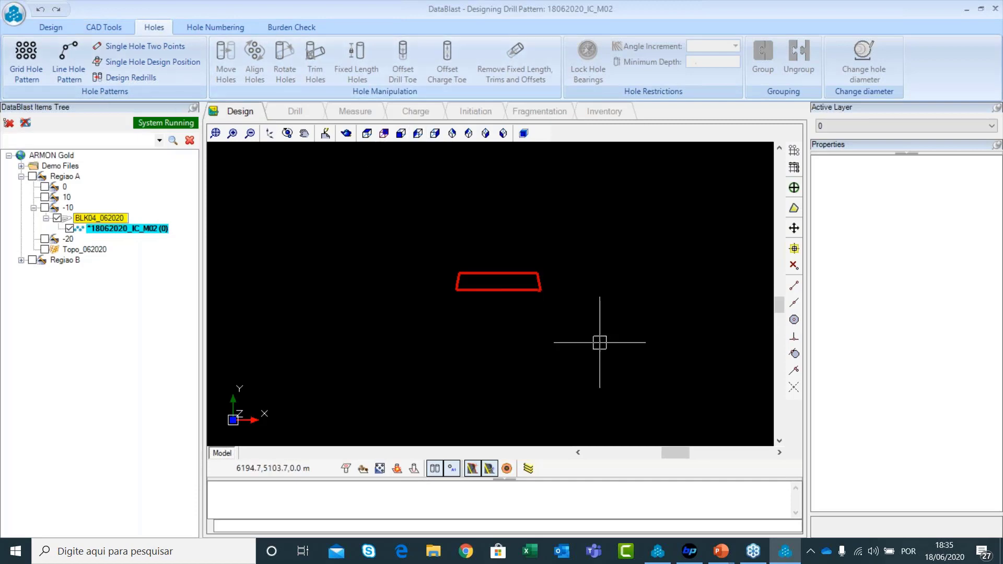
pyautogui.scroll(5, 535, 292)
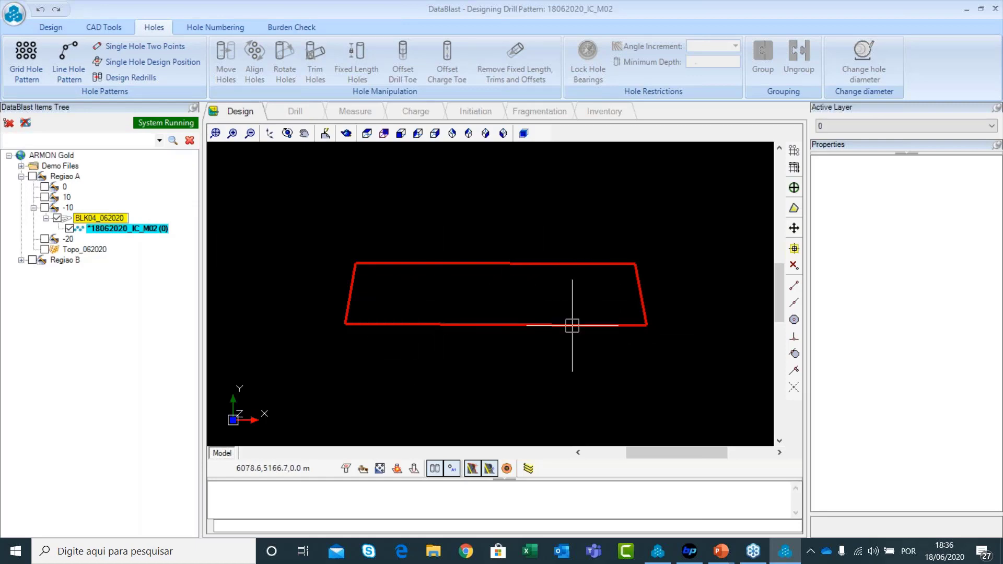
pyautogui.click(14, 71)
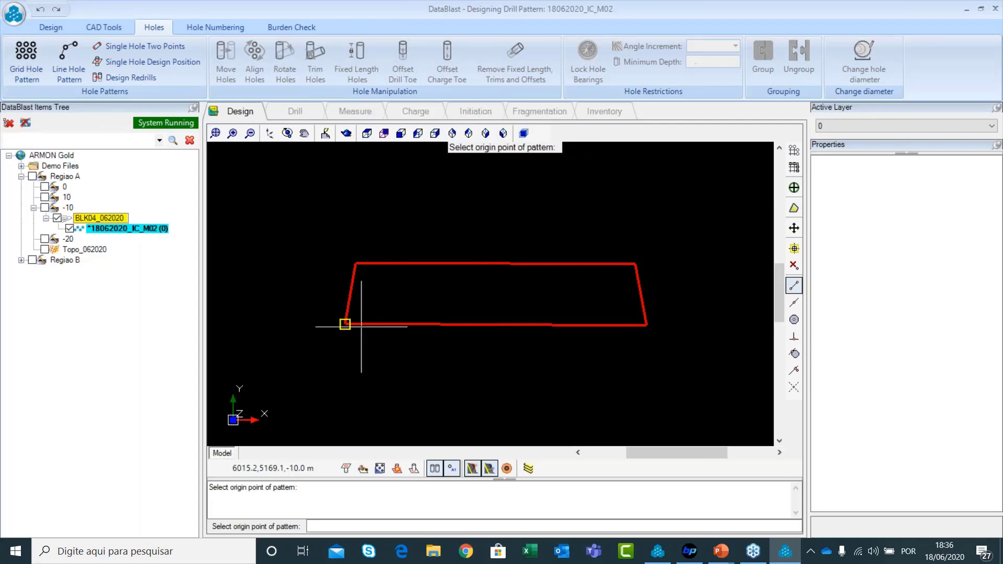
pyautogui.moveTo(493, 297); pyautogui.dragTo(477, 308, button='middle')
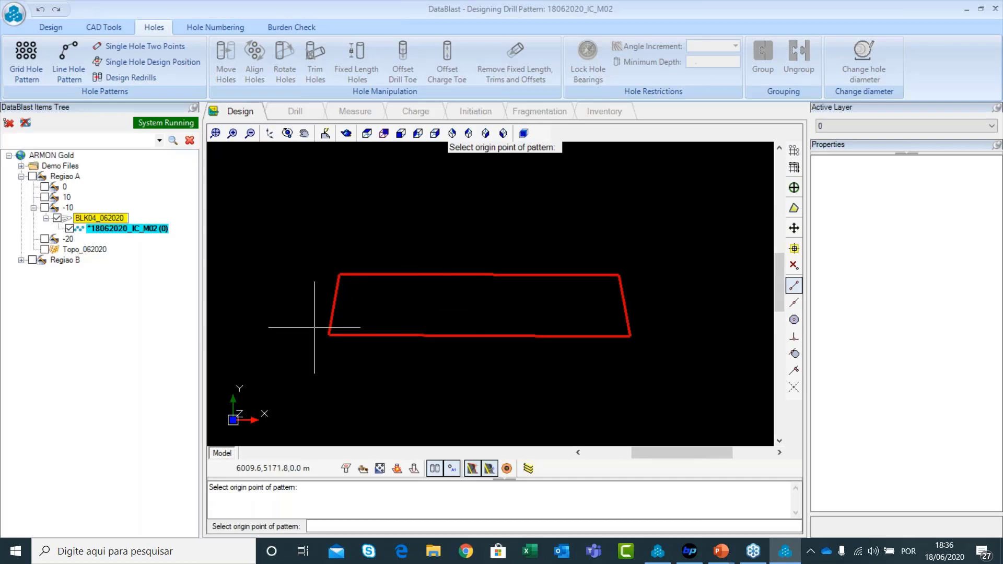
pyautogui.click(329, 335)
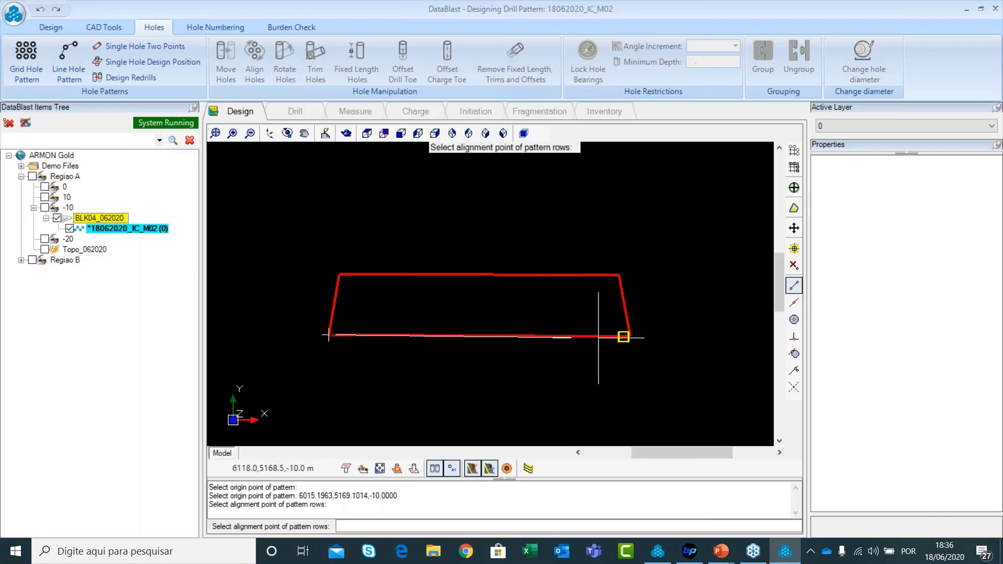
pyautogui.click(629, 336)
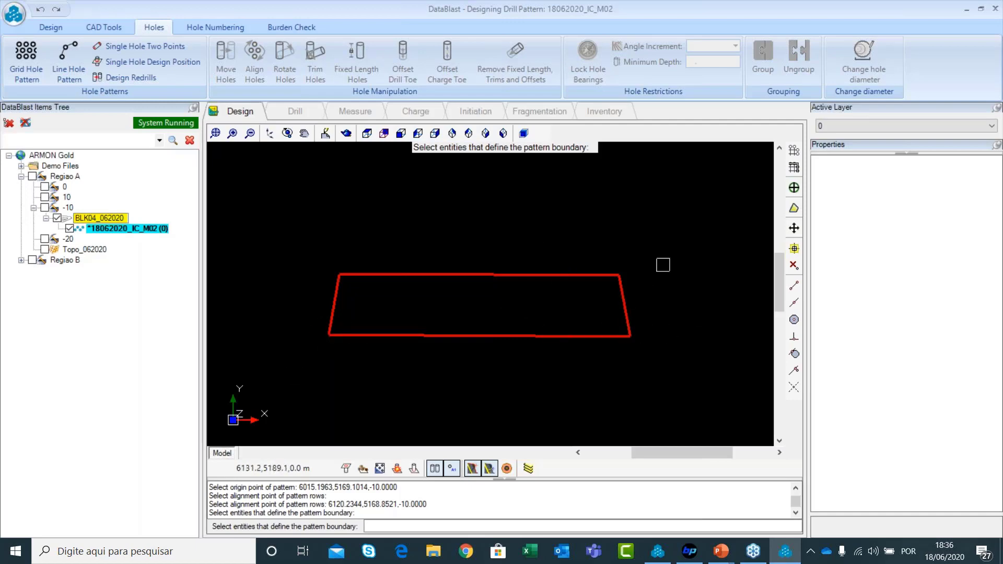
pyautogui.click(525, 334)
pyautogui.press('Return')
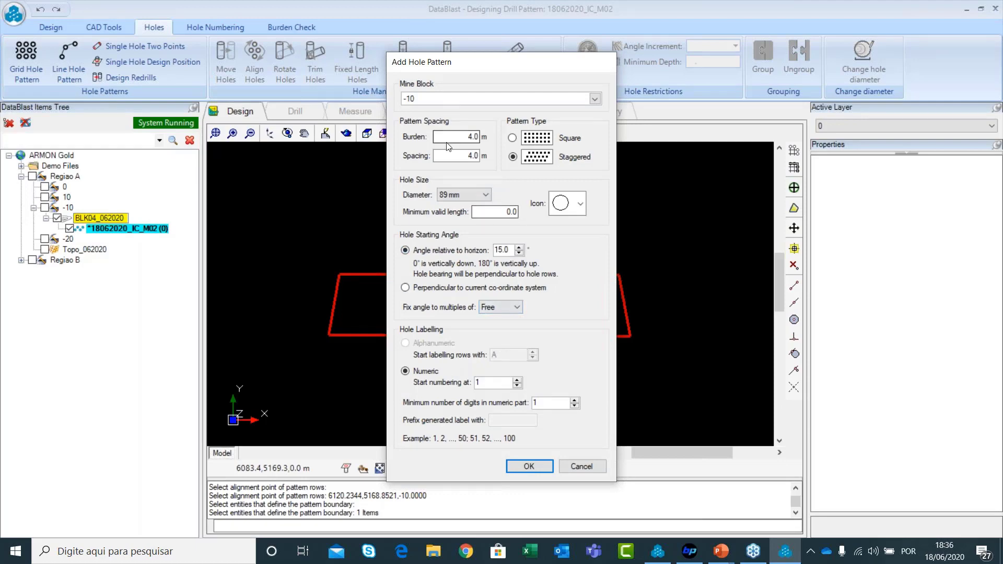
# Step: Use 4.0 m burden and spacing, an 89 mm hole diameter and the hollow circle icon for the grid pattern
pyautogui.click(469, 137)
pyautogui.click(459, 151)
pyautogui.click(484, 195)
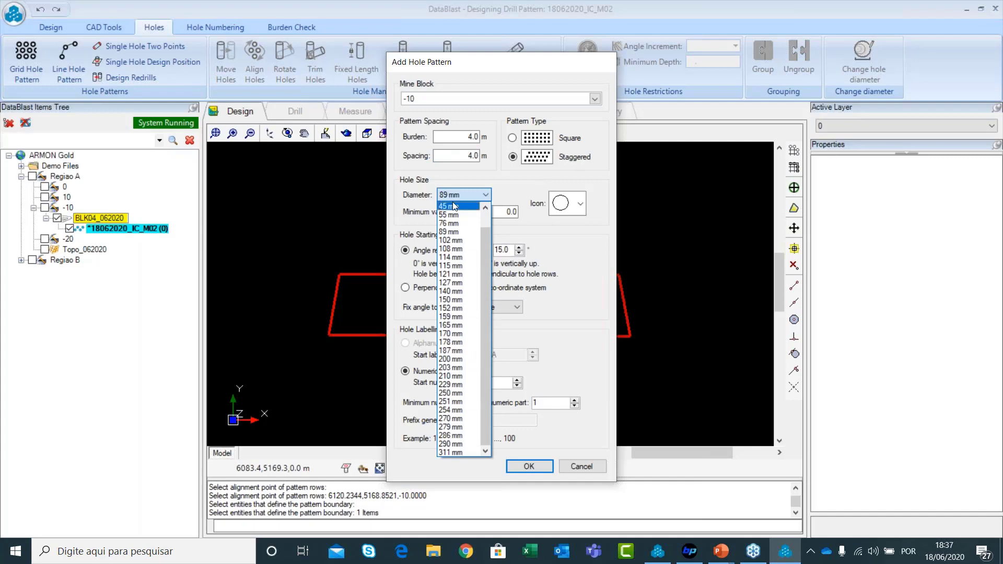
pyautogui.click(473, 197)
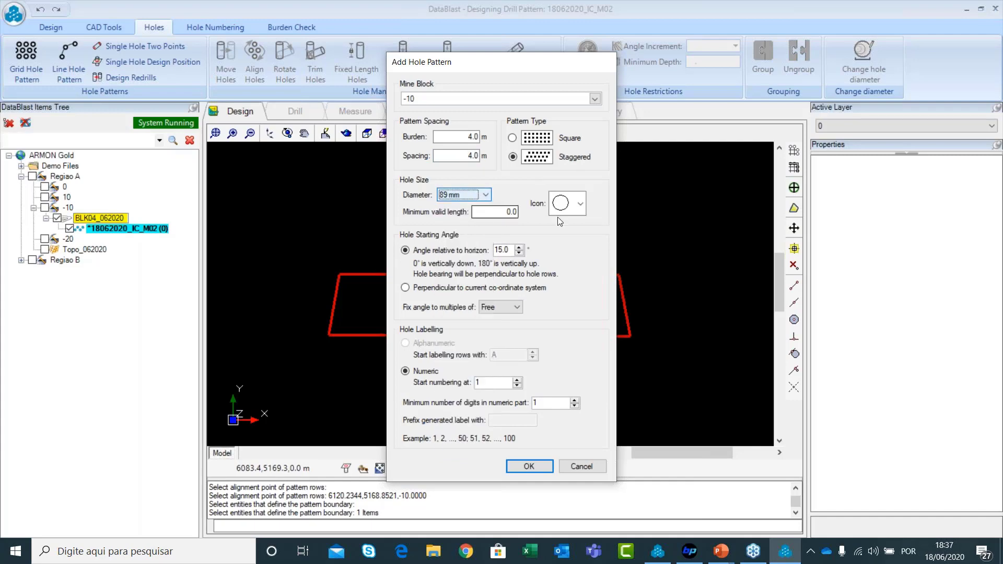
pyautogui.click(581, 205)
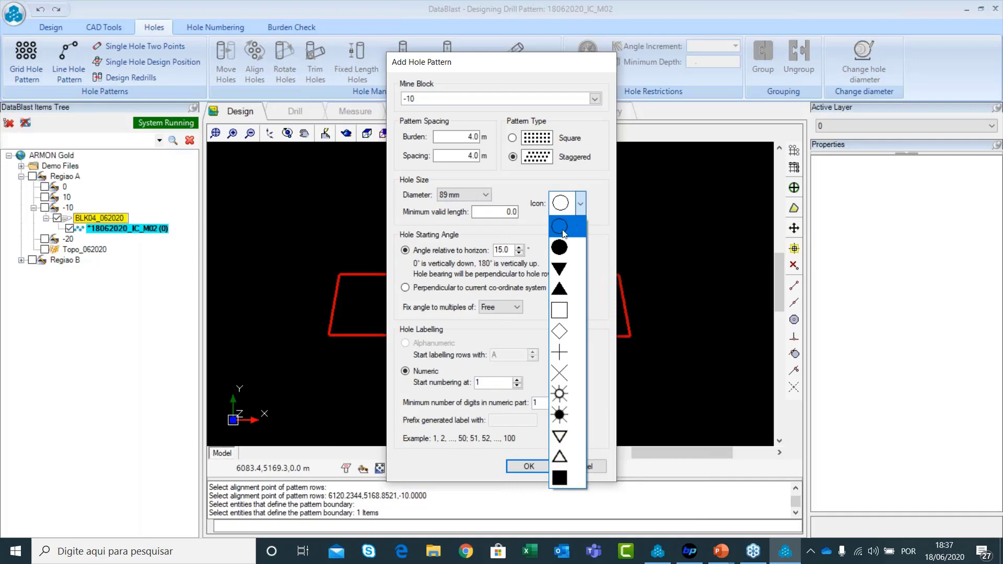
pyautogui.click(580, 206)
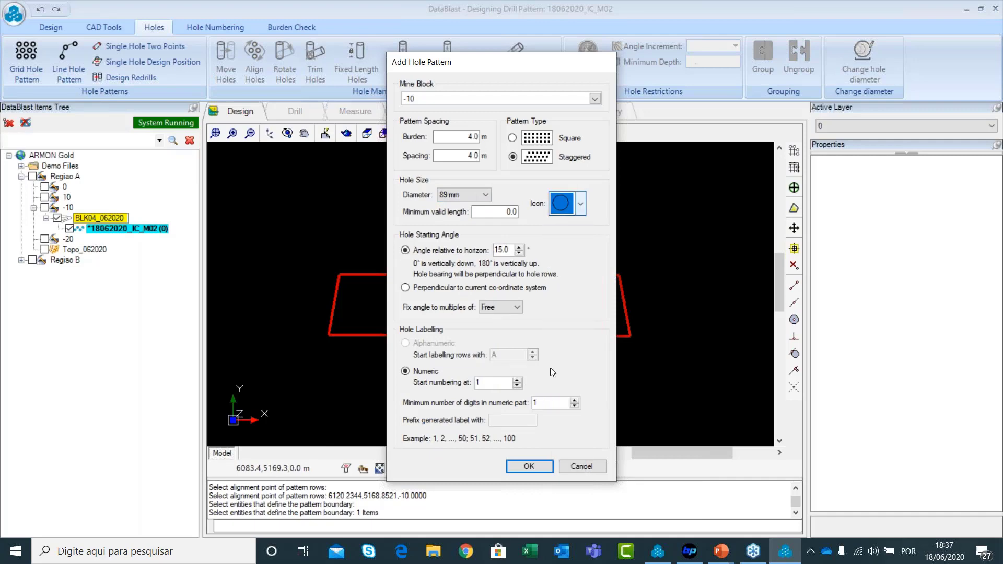
# Step: Keep the hole angle at 15.0° relative to horizon, the minimum valid length at 0.0 and the angle multiples at Free
pyautogui.doubleClick(502, 250)
pyautogui.click(506, 251)
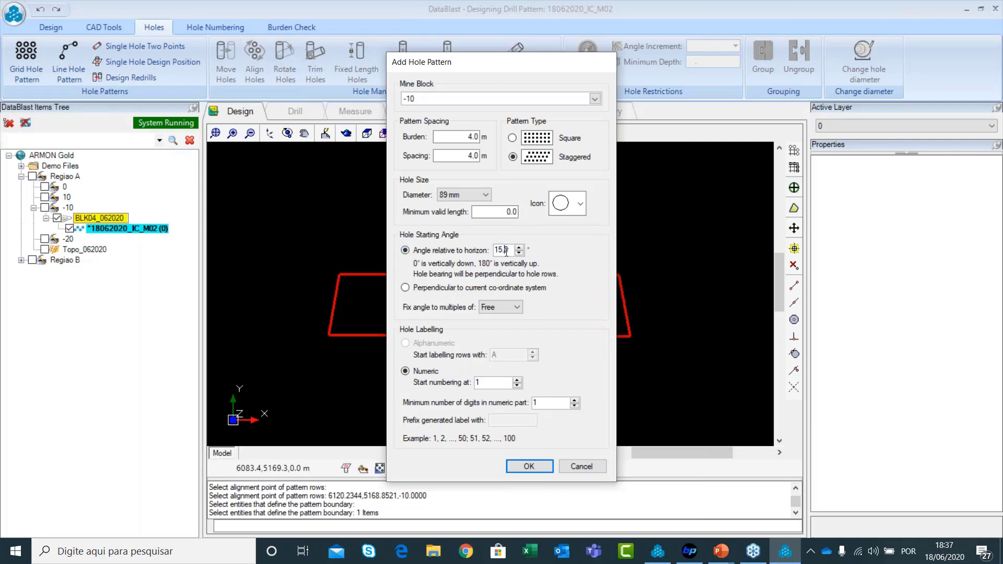
pyautogui.moveTo(511, 251); pyautogui.dragTo(482, 253)
pyautogui.click(517, 253)
pyautogui.click(519, 248)
pyautogui.click(499, 212)
pyautogui.doubleClick(512, 212)
pyautogui.click(503, 308)
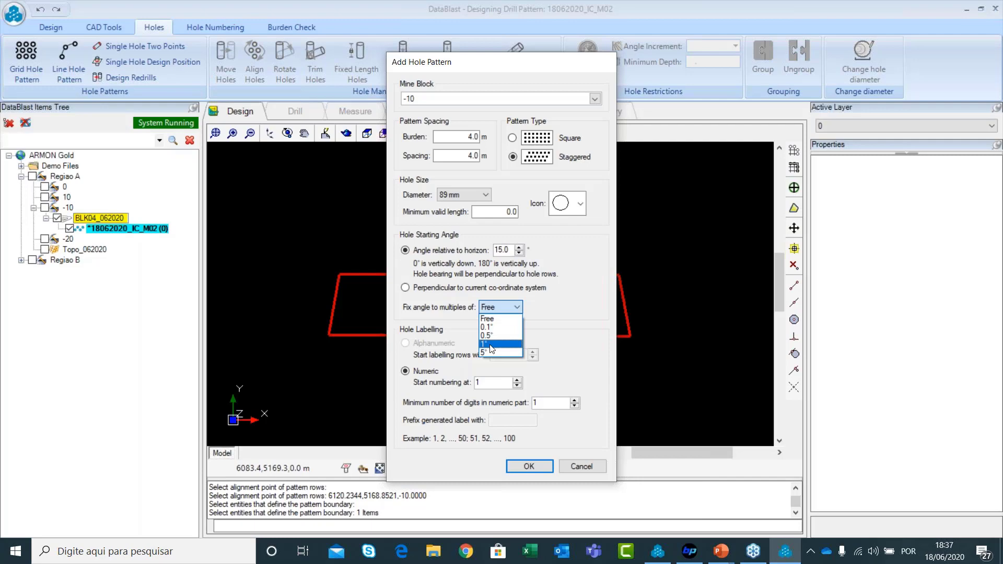
pyautogui.click(512, 250)
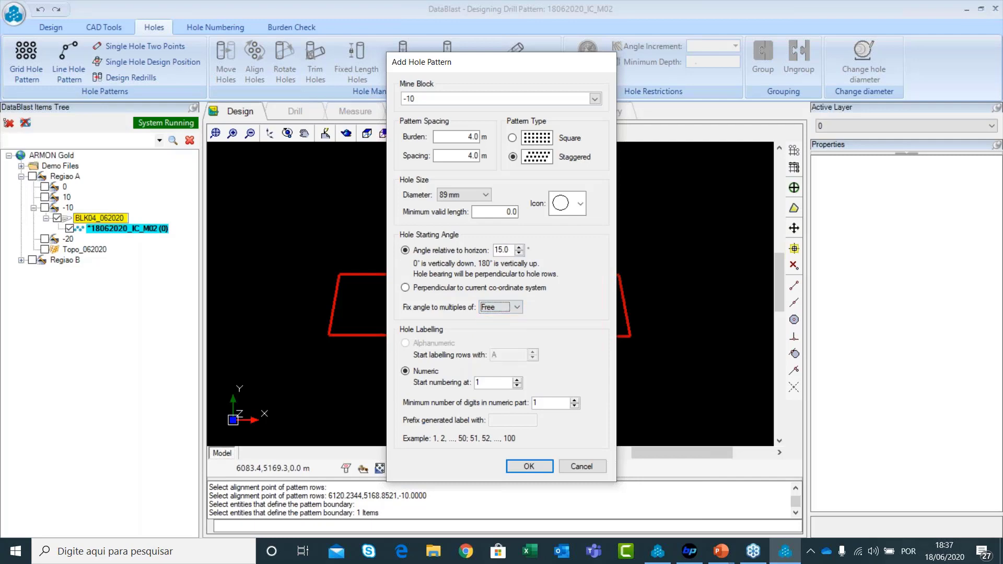
pyautogui.moveTo(512, 251); pyautogui.dragTo(487, 260)
pyautogui.click(497, 250)
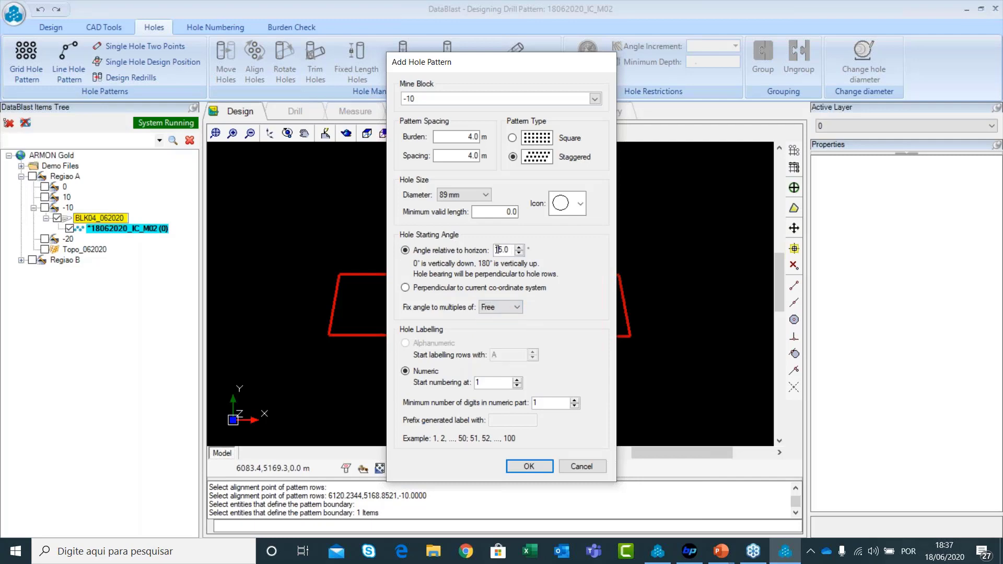
pyautogui.click(502, 308)
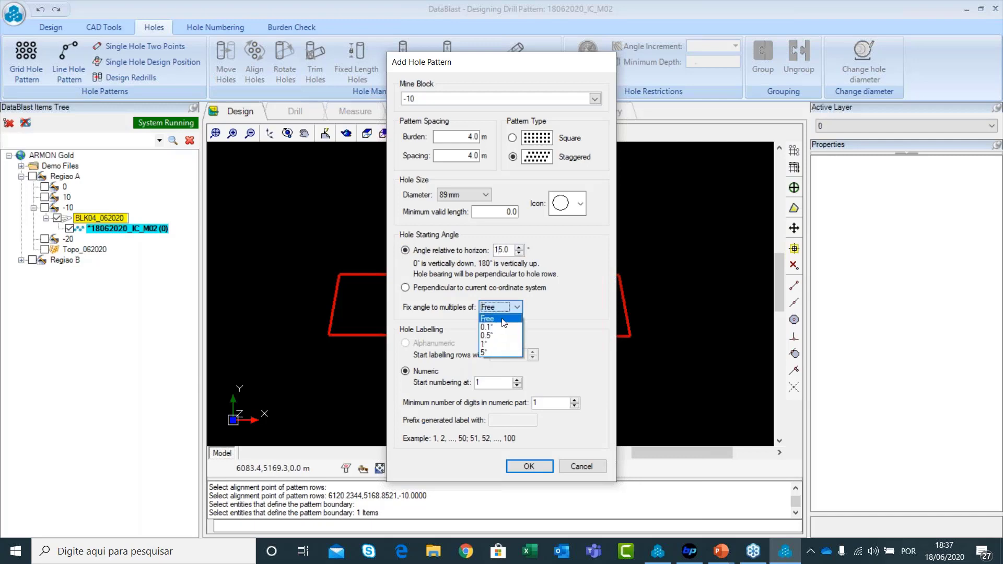
pyautogui.click(476, 309)
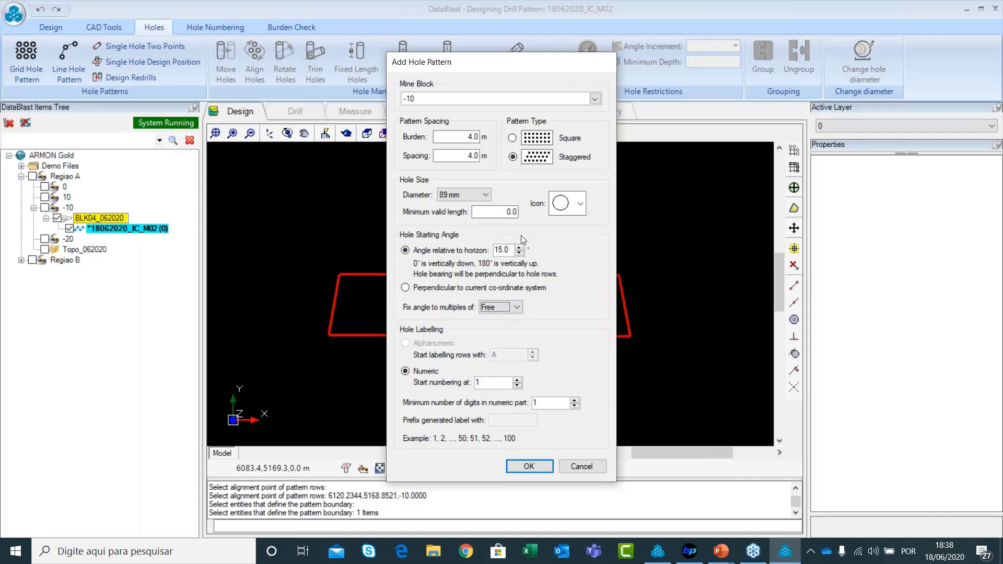
pyautogui.click(501, 307)
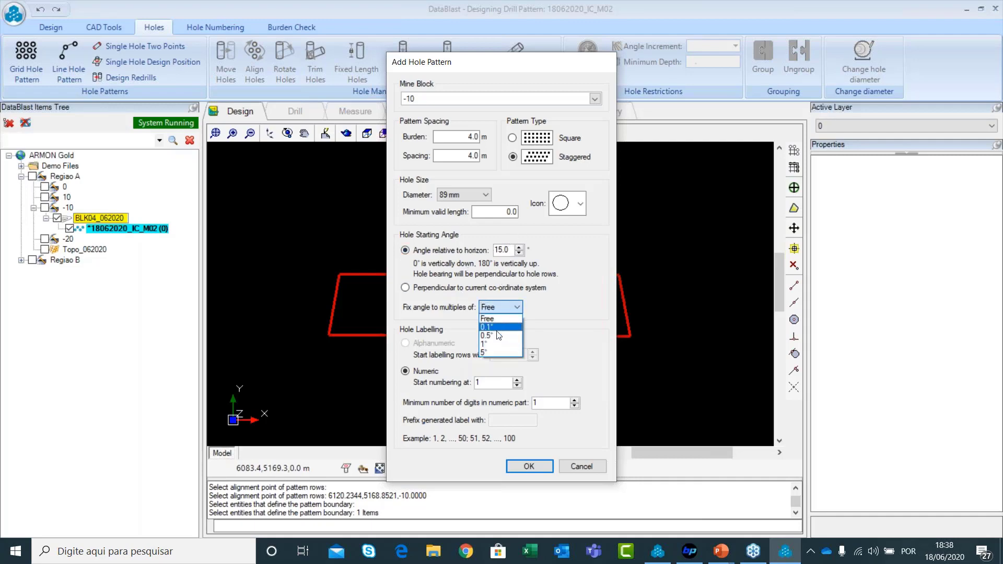
pyautogui.click(504, 307)
pyautogui.moveTo(510, 250); pyautogui.dragTo(497, 250)
pyautogui.click(502, 251)
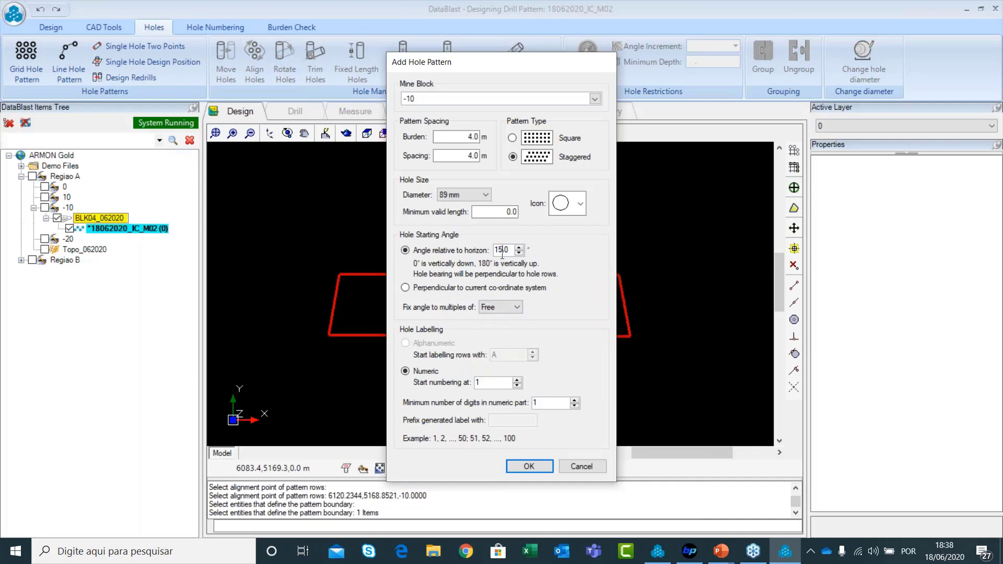
# Step: Keep one minimum digit for hole numbering, accept the pattern settings, and direct the hole toes to the negative-Y side of the rows
pyautogui.click(536, 401)
pyautogui.write('1')
pyautogui.click(540, 404)
pyautogui.click(530, 466)
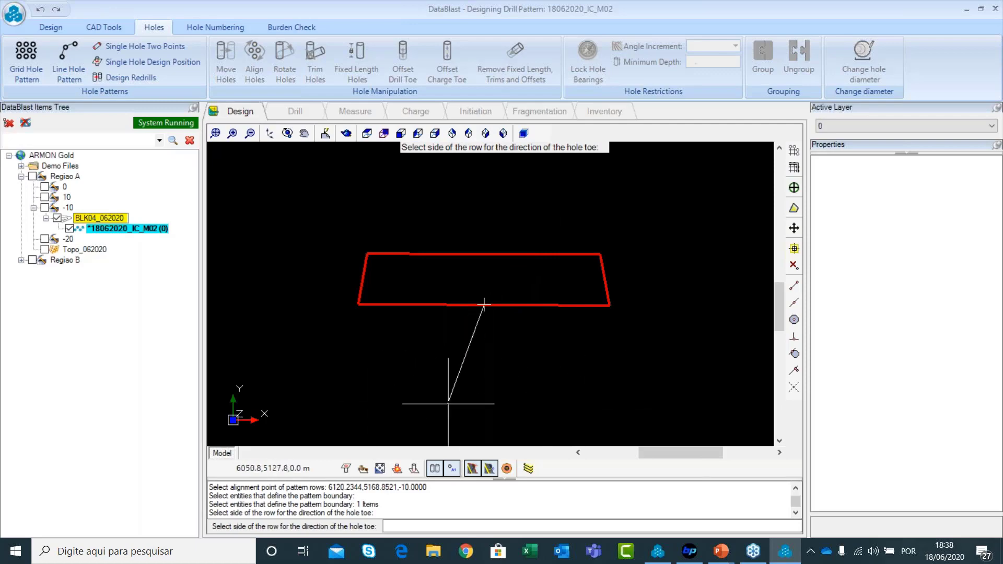
pyautogui.click(492, 411)
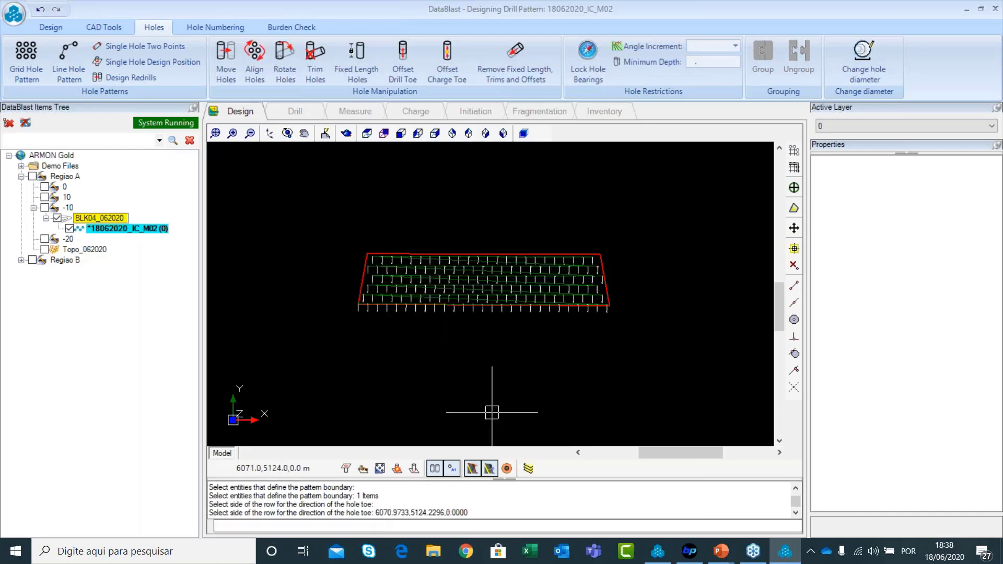
# Step: Examine the layout of the generated staggered hole rows within the block boundary
pyautogui.scroll(1, 387, 273)
pyautogui.scroll(2, 603, 271)
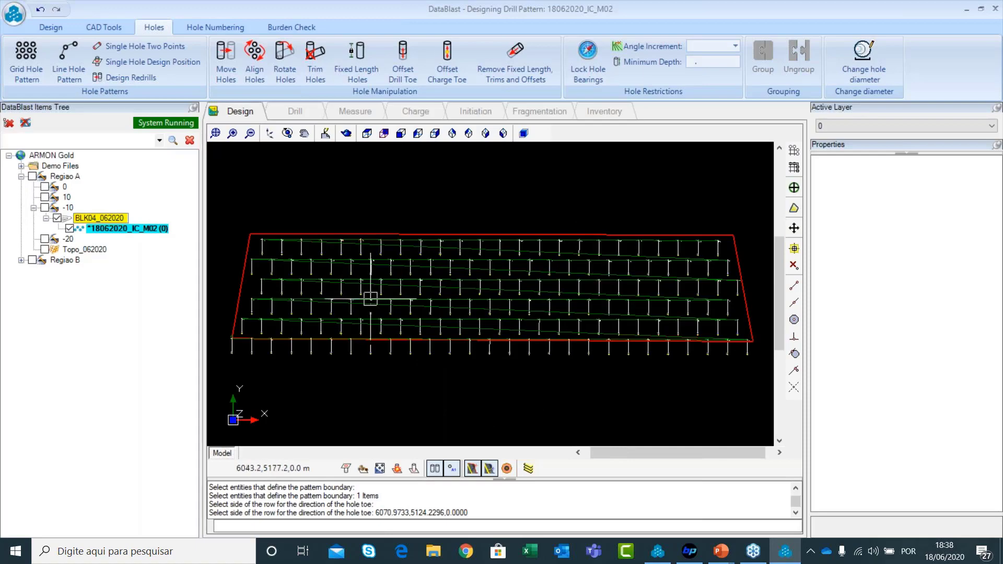
pyautogui.scroll(1, 370, 285)
pyautogui.moveTo(371, 285); pyautogui.dragTo(520, 267, button='middle')
pyautogui.scroll(-1, 573, 252)
pyautogui.moveTo(573, 252); pyautogui.dragTo(407, 297, button='middle')
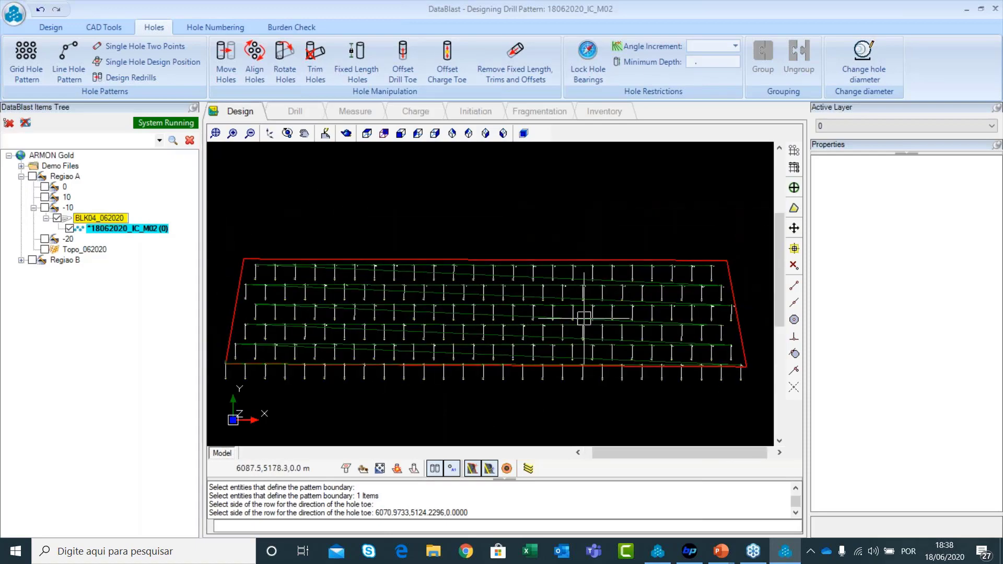
pyautogui.scroll(1, 582, 314)
pyautogui.scroll(-1, 470, 336)
pyautogui.moveTo(470, 336); pyautogui.dragTo(532, 288, button='middle')
pyautogui.scroll(-1, 523, 303)
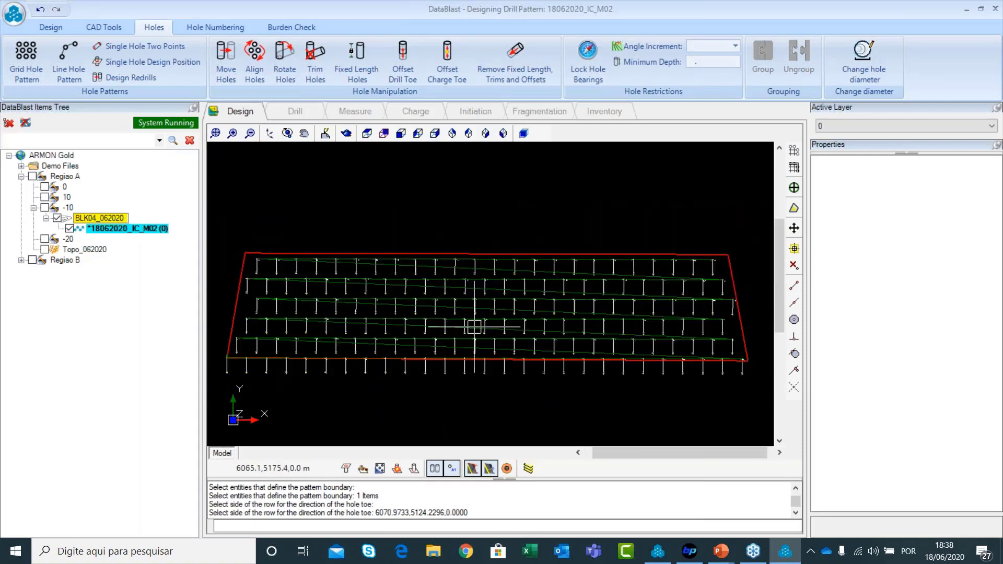
pyautogui.scroll(-1, 470, 325)
# Step: Save the changes to the drill pattern with its new grid holes
pyautogui.click(64, 29)
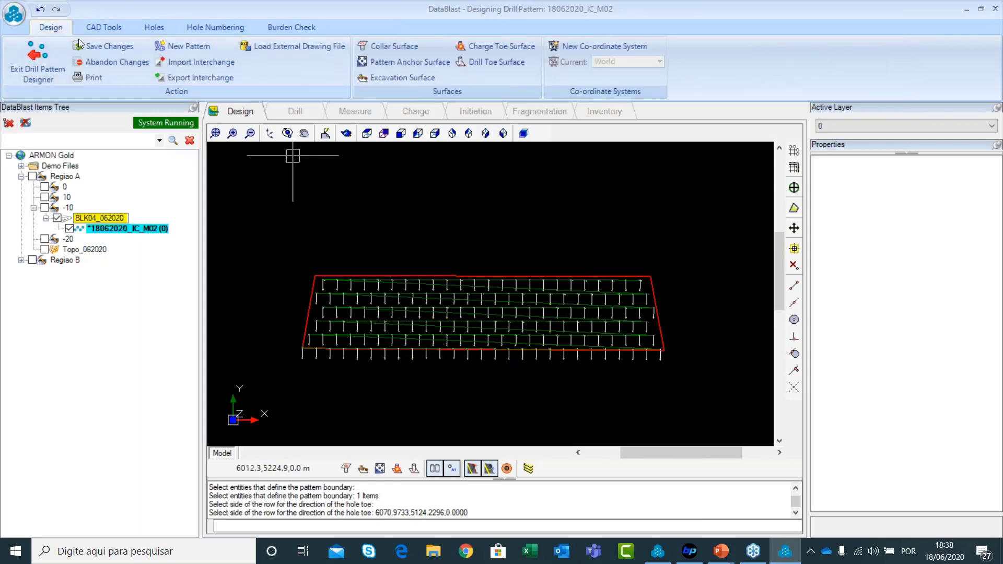
pyautogui.click(104, 46)
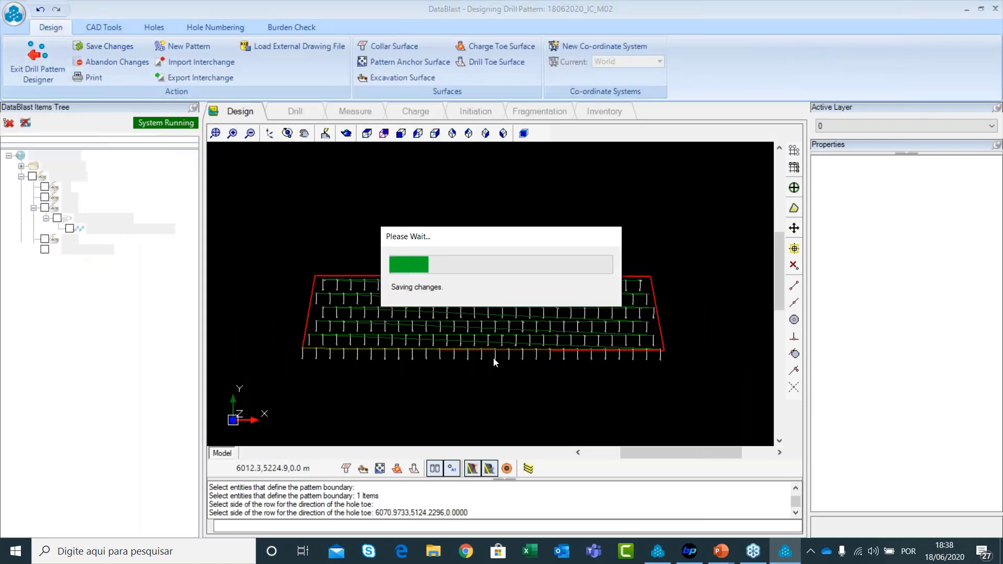
pyautogui.scroll(1, 514, 309)
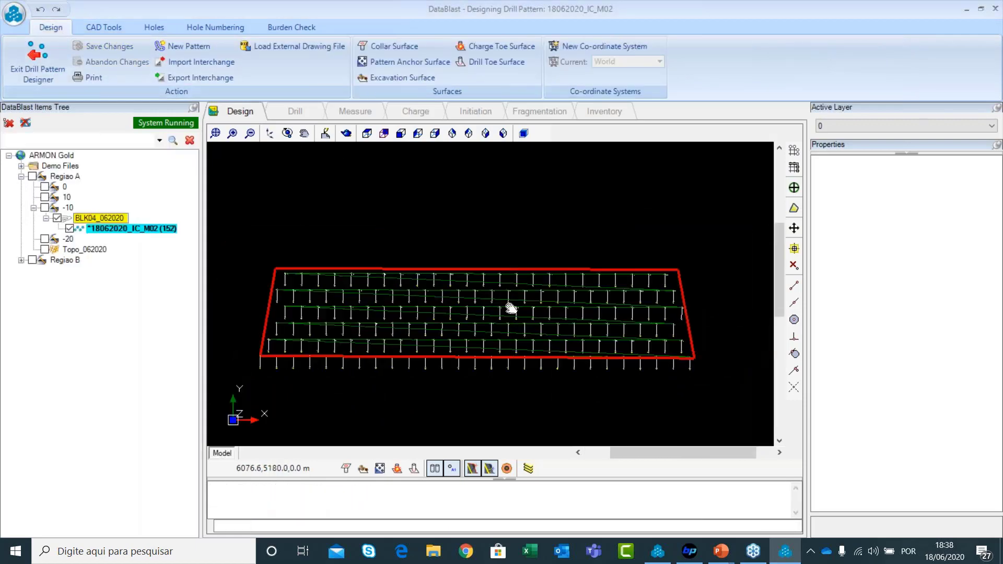
pyautogui.moveTo(514, 310); pyautogui.dragTo(494, 290, button='middle')
# Step: With endpoint snapping on, draw a polyline along the block's upper edge from its upper-left to its upper-right corner
pyautogui.click(101, 26)
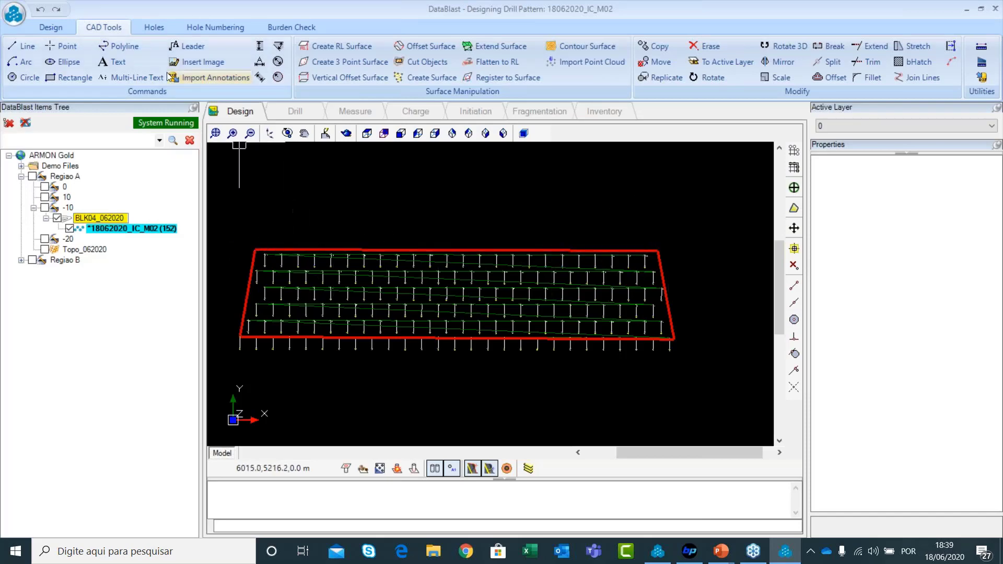
pyautogui.click(137, 49)
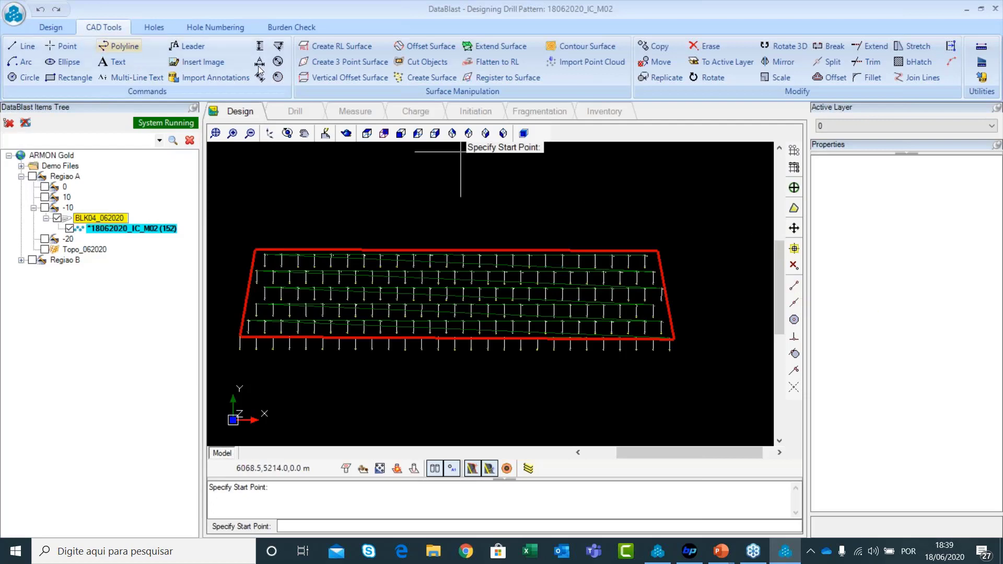
pyautogui.press('Escape')
pyautogui.click(794, 286)
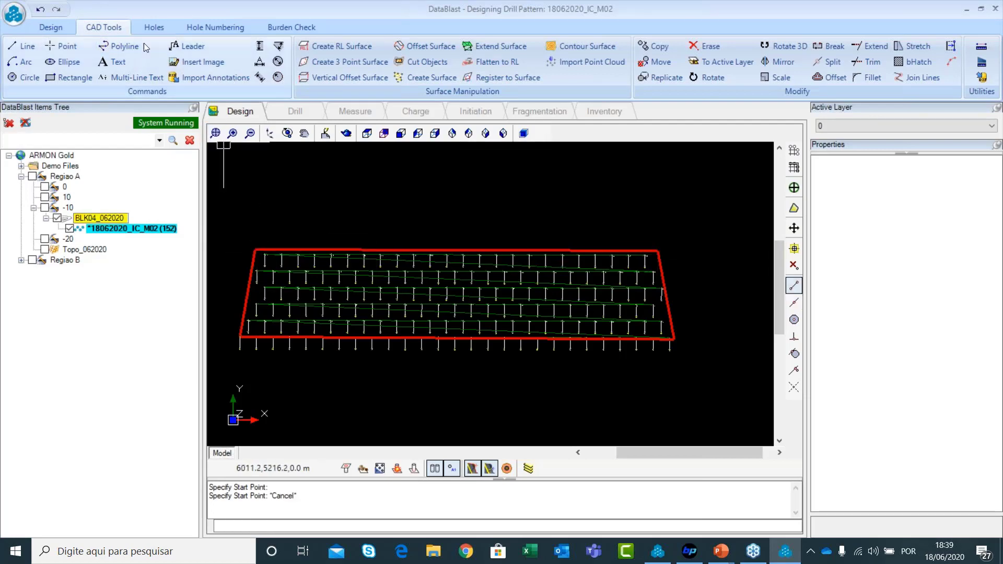
pyautogui.click(119, 46)
pyautogui.click(255, 249)
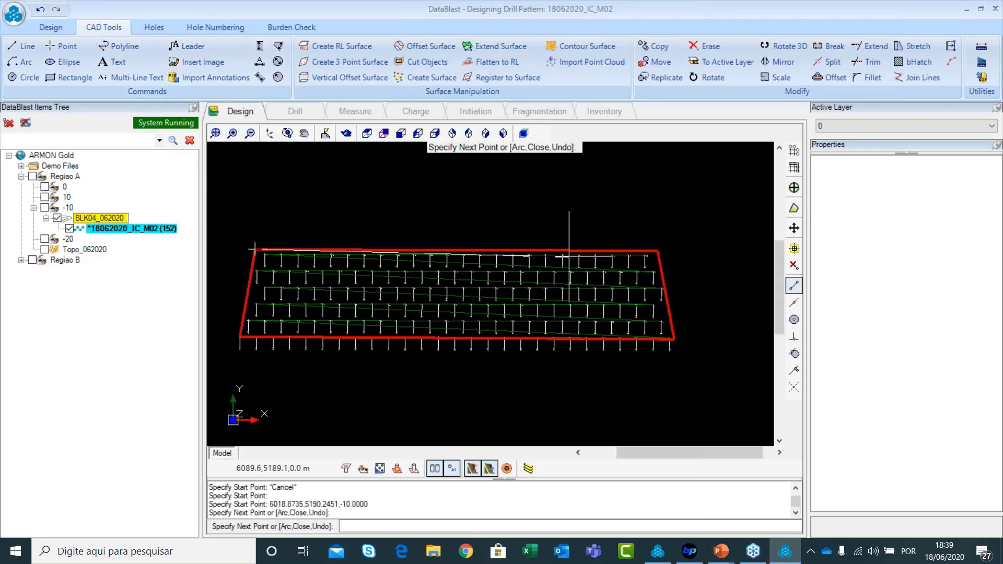
pyautogui.click(658, 251)
pyautogui.press('Escape')
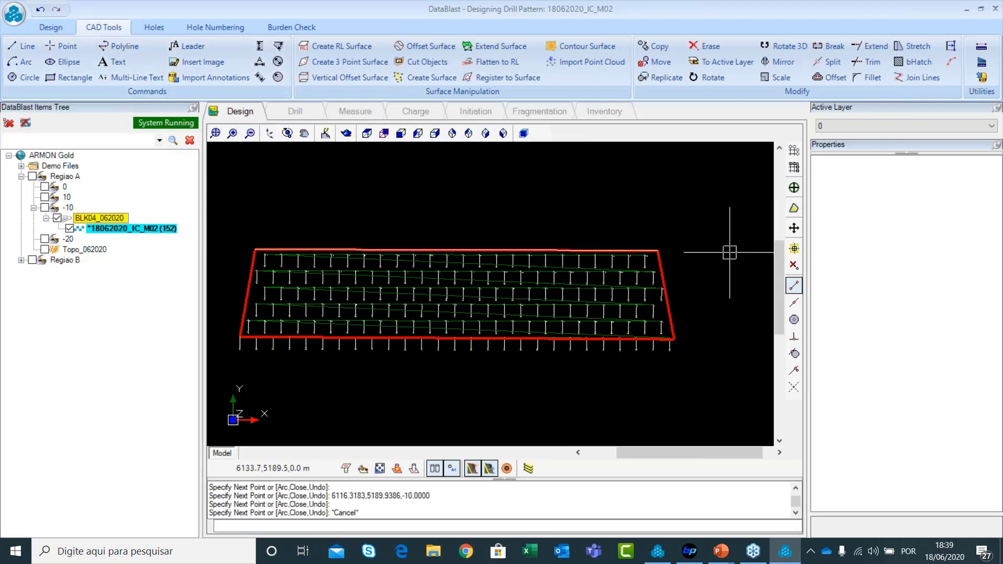
# Step: Hide block BLK04_062020 and start a Line Hole Pattern on the upper-edge polyline, beginning from its left end
pyautogui.click(57, 218)
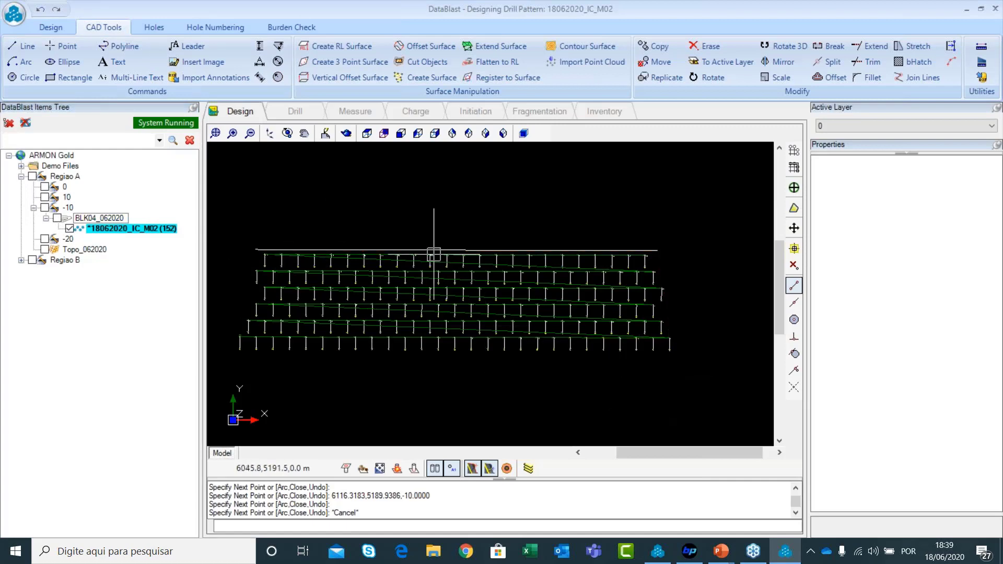
pyautogui.click(155, 27)
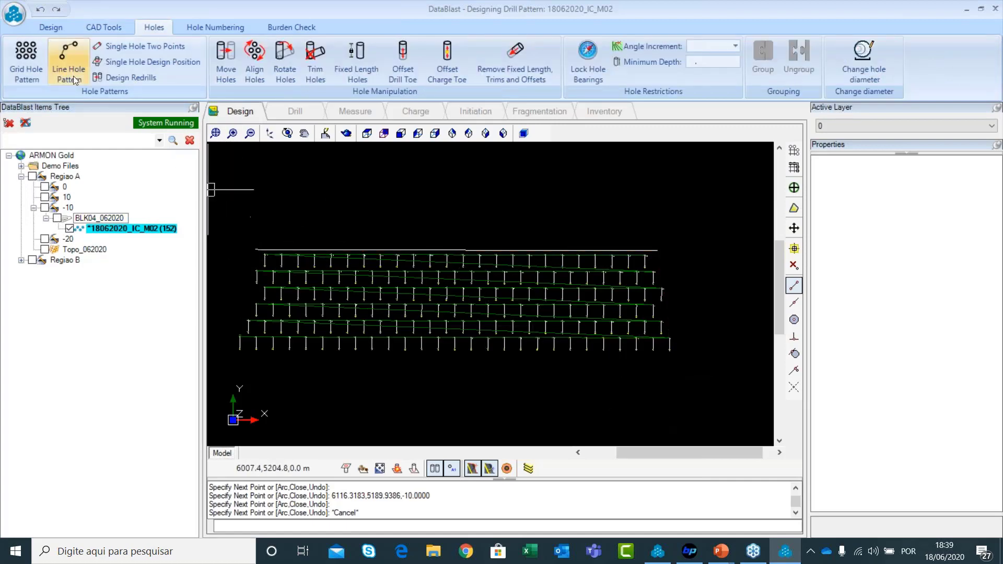
pyautogui.click(64, 55)
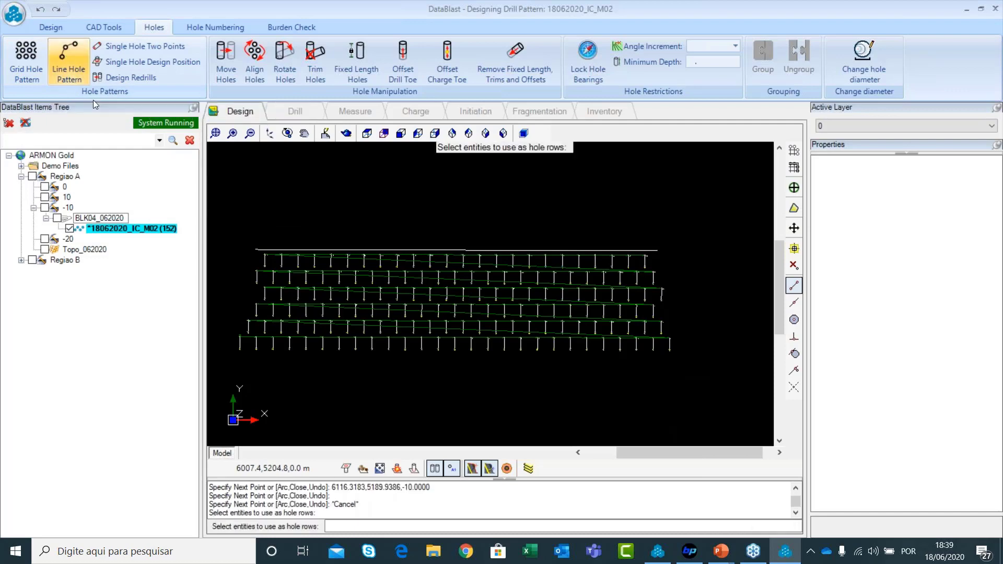
pyautogui.scroll(1, 269, 242)
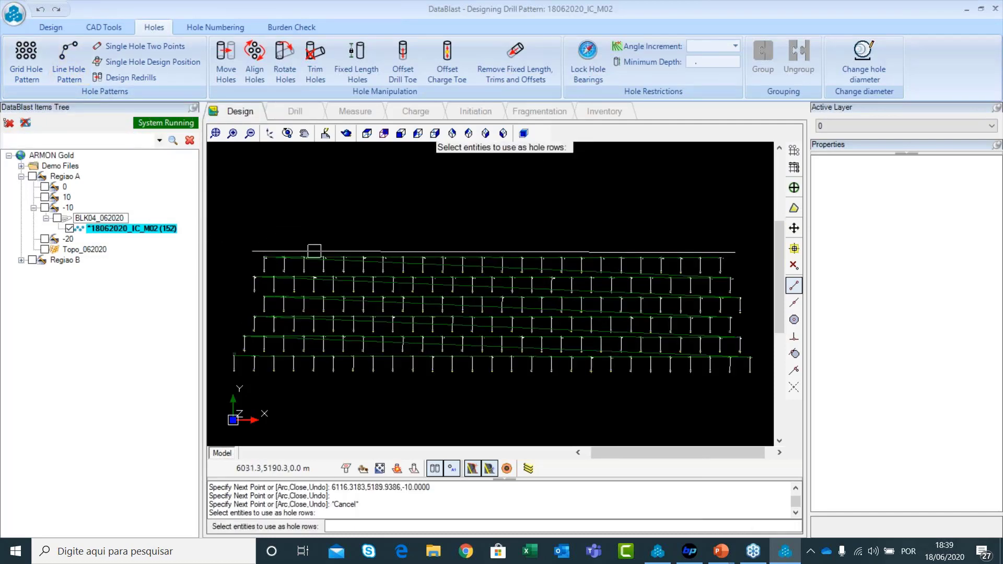
pyautogui.click(314, 252)
pyautogui.press('Return')
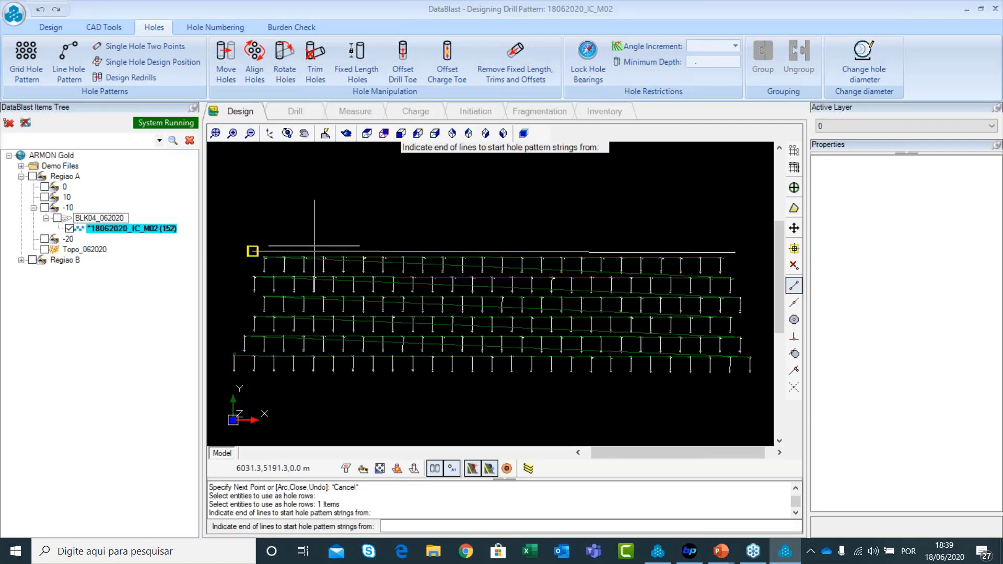
pyautogui.click(252, 251)
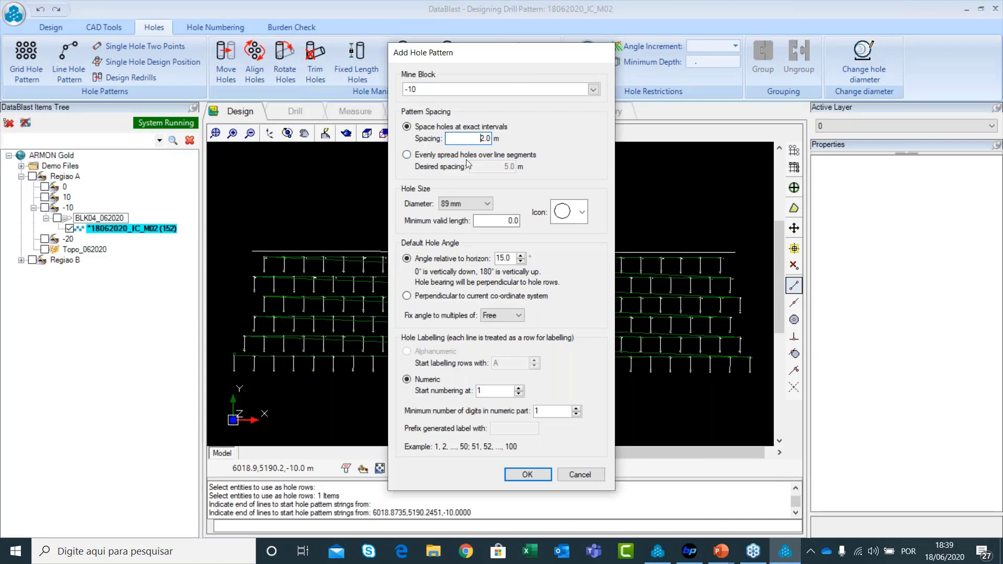
# Step: Accept the line pattern with exact 2.0 m spacing, 89 mm diameter and 15° angle, directing the hole toes to the negative-Y side
pyautogui.moveTo(462, 139); pyautogui.dragTo(534, 139)
pyautogui.click(527, 473)
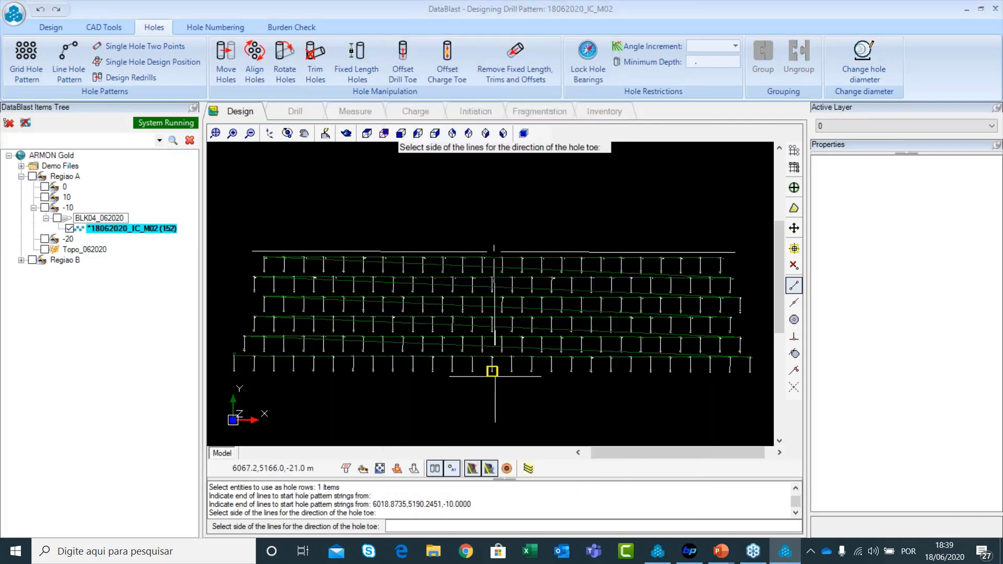
pyautogui.scroll(-1, 492, 371)
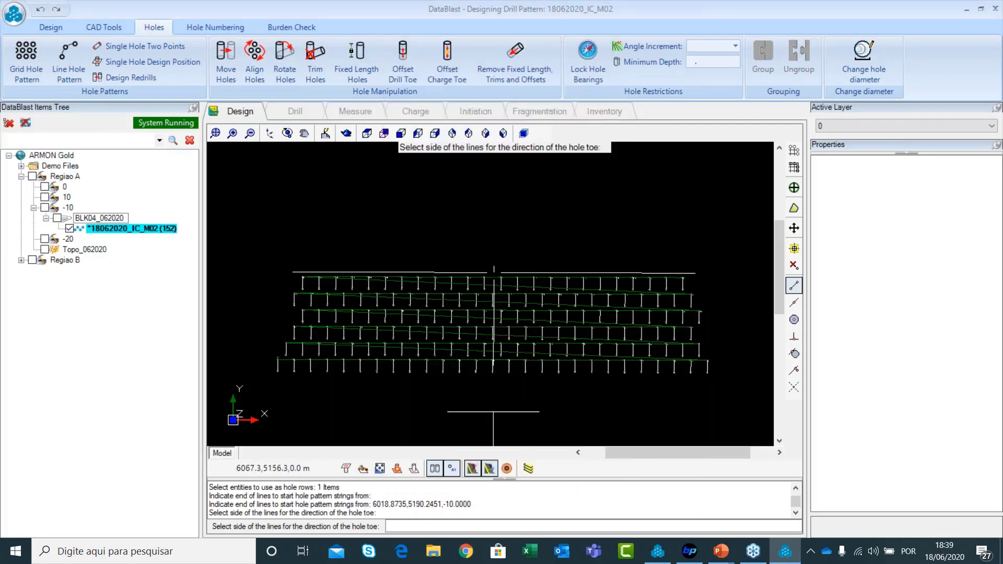
pyautogui.click(497, 416)
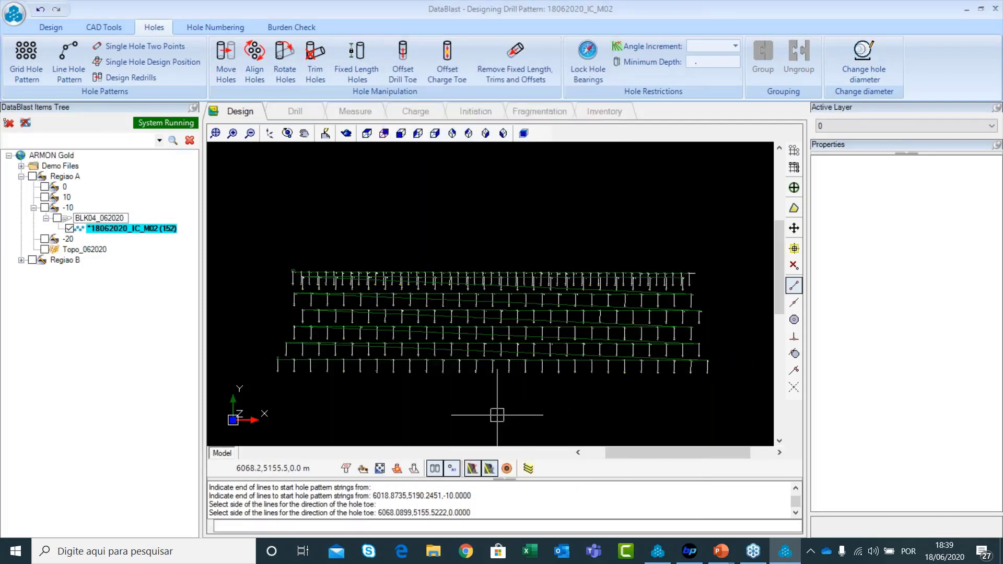
# Step: Examine the layout of the closely spaced line of holes along the upper edge against the staggered grid rows
pyautogui.scroll(-1, 497, 416)
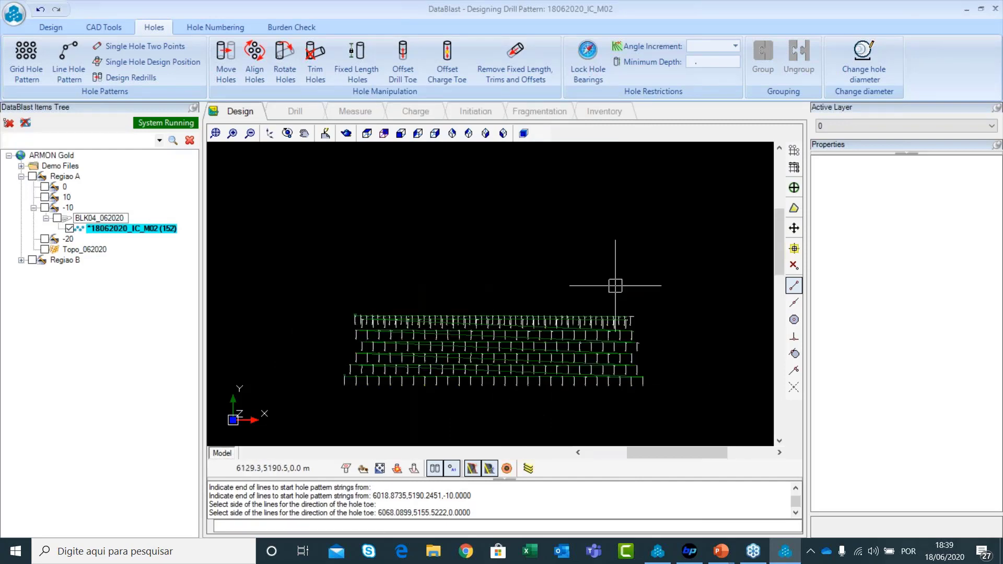
pyautogui.scroll(-1, 497, 292)
pyautogui.scroll(1, 528, 341)
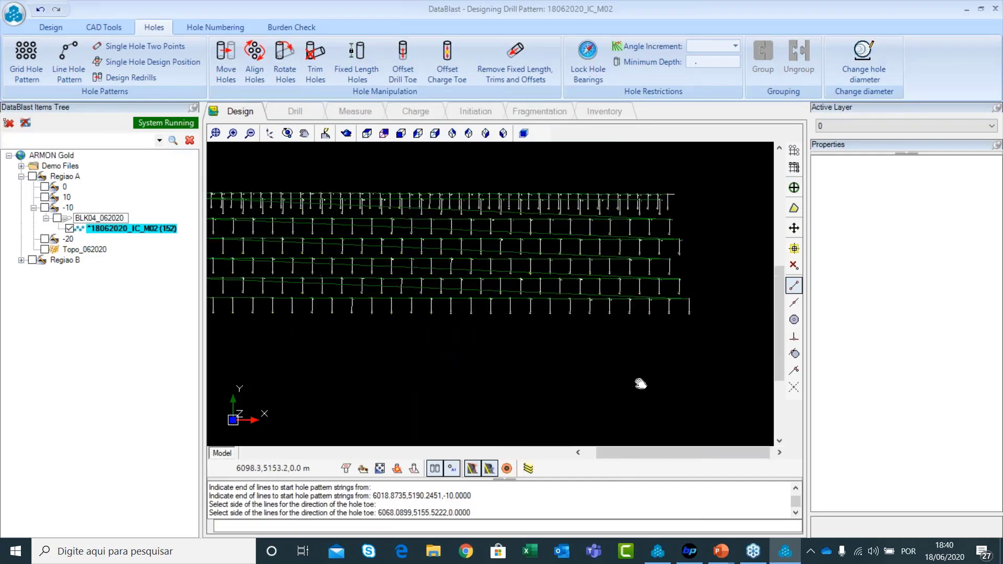
pyautogui.scroll(-1, 543, 334)
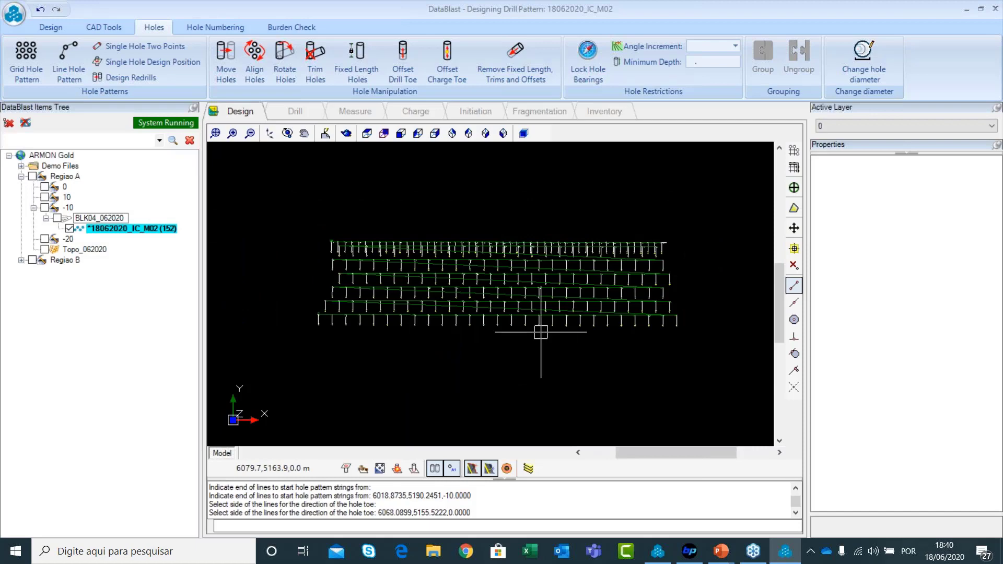
pyautogui.scroll(2, 541, 332)
pyautogui.moveTo(491, 309); pyautogui.dragTo(501, 335, button='middle')
pyautogui.scroll(-1, 465, 295)
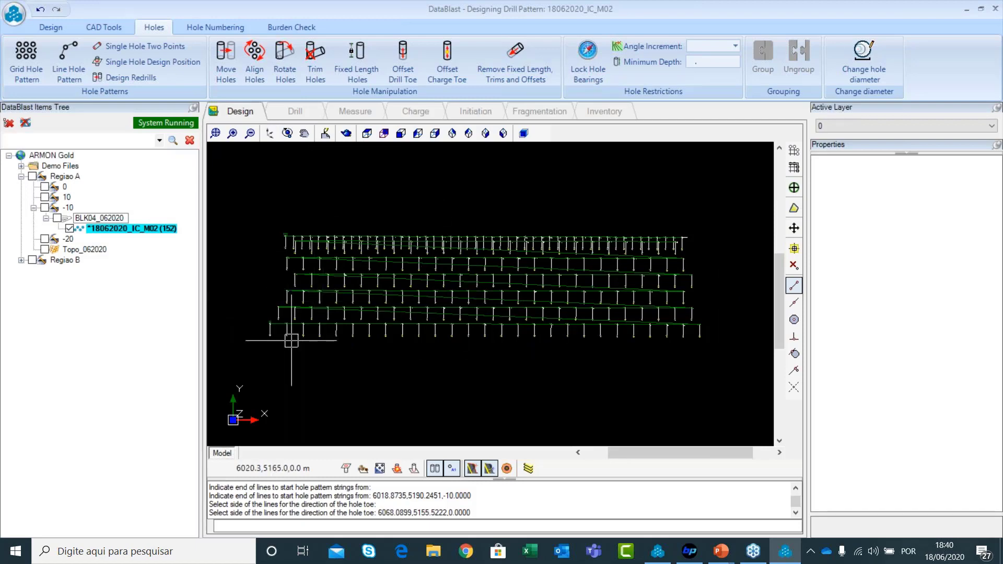
pyautogui.click(271, 371)
pyautogui.click(731, 259)
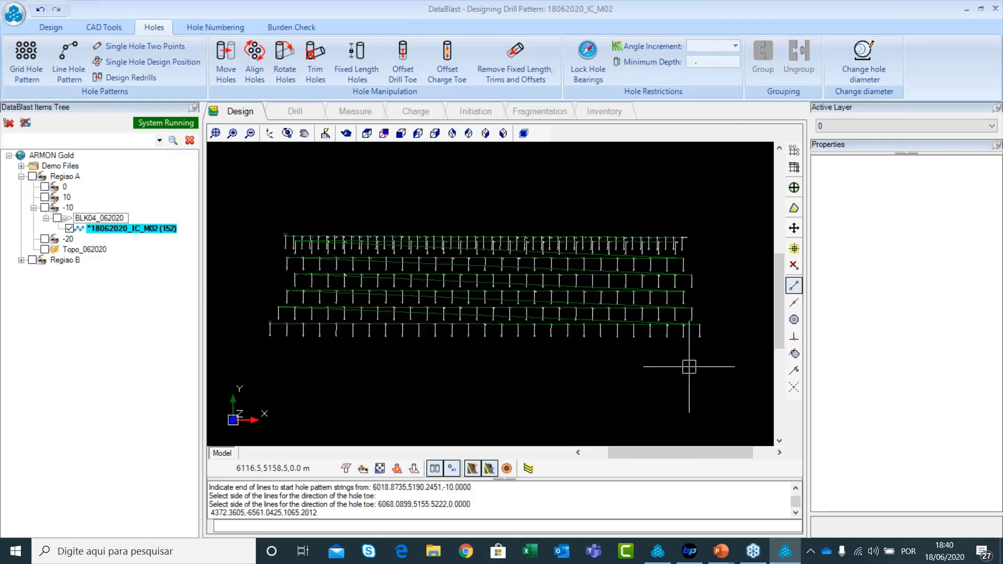
pyautogui.click(702, 239)
pyautogui.click(753, 274)
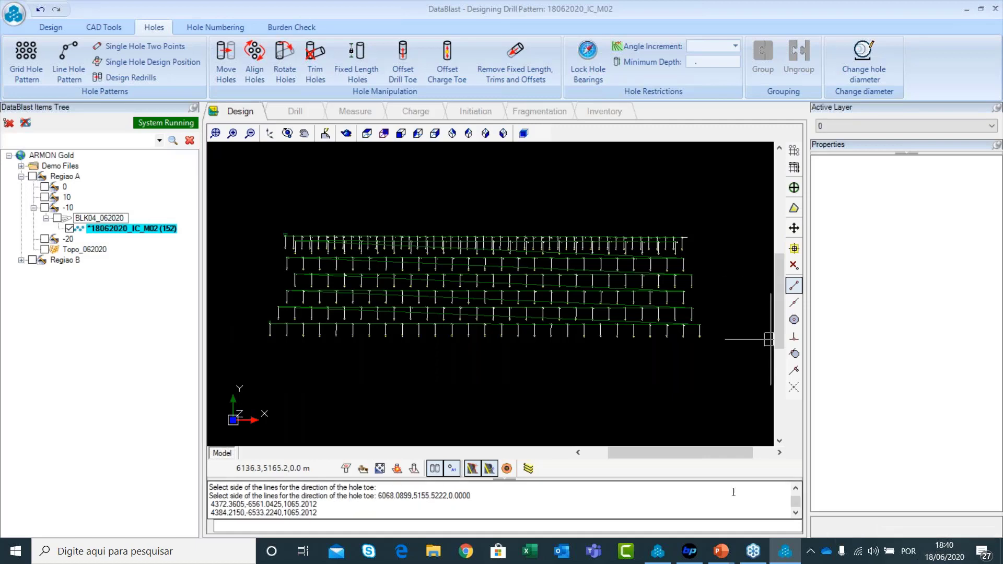
pyautogui.scroll(1, 436, 228)
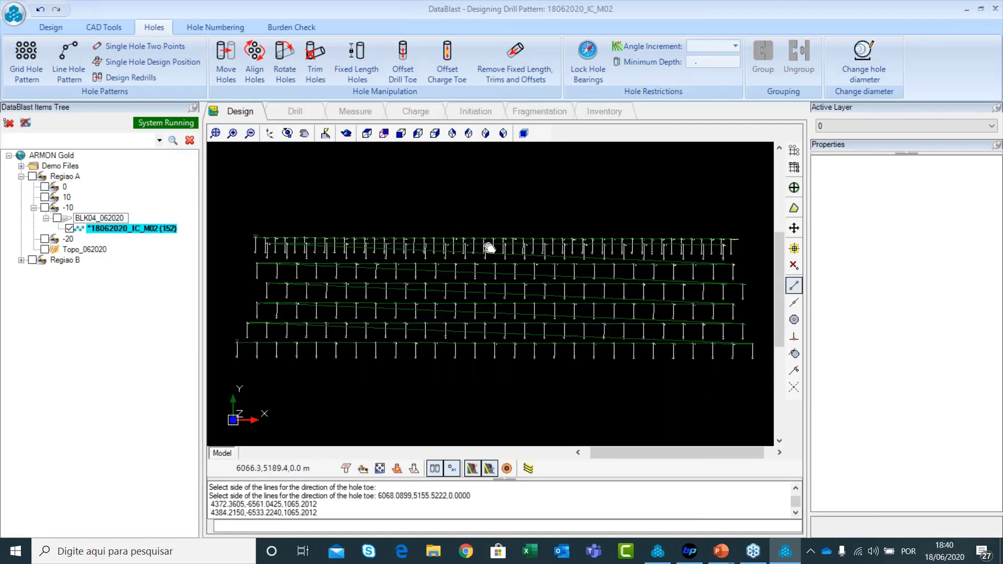
pyautogui.moveTo(490, 248); pyautogui.dragTo(486, 260, button='middle')
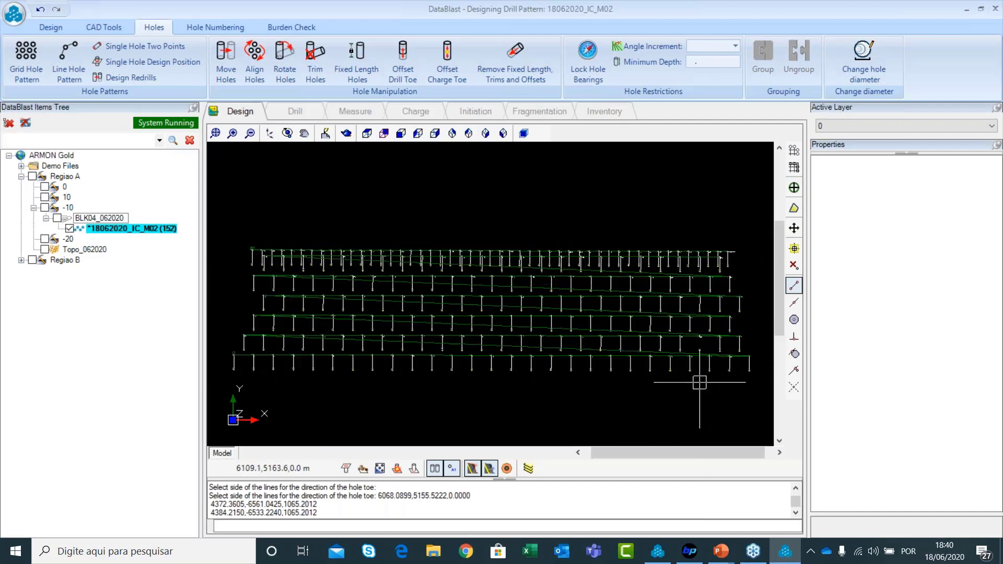
pyautogui.scroll(1, 711, 384)
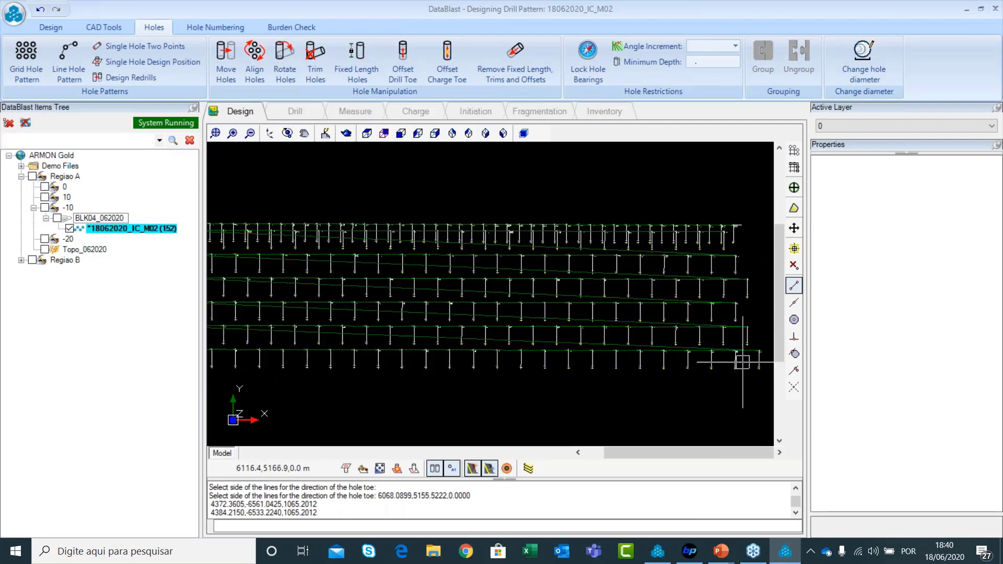
# Step: Select holes at the right end of the lowest row and check the end hole's collar angle and collar bearing
pyautogui.click(754, 400)
pyautogui.click(512, 358)
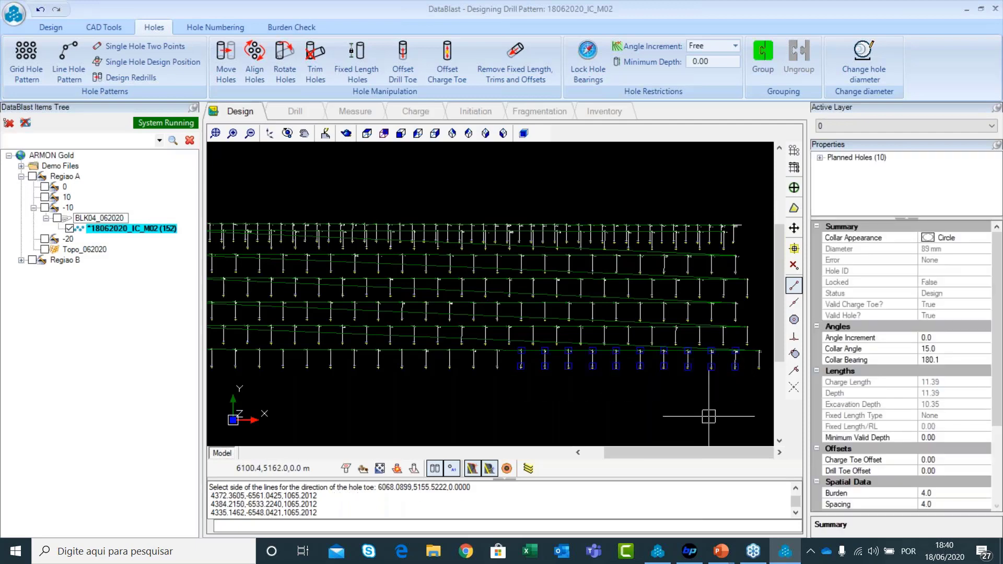
pyautogui.press('Escape')
pyautogui.click(757, 359)
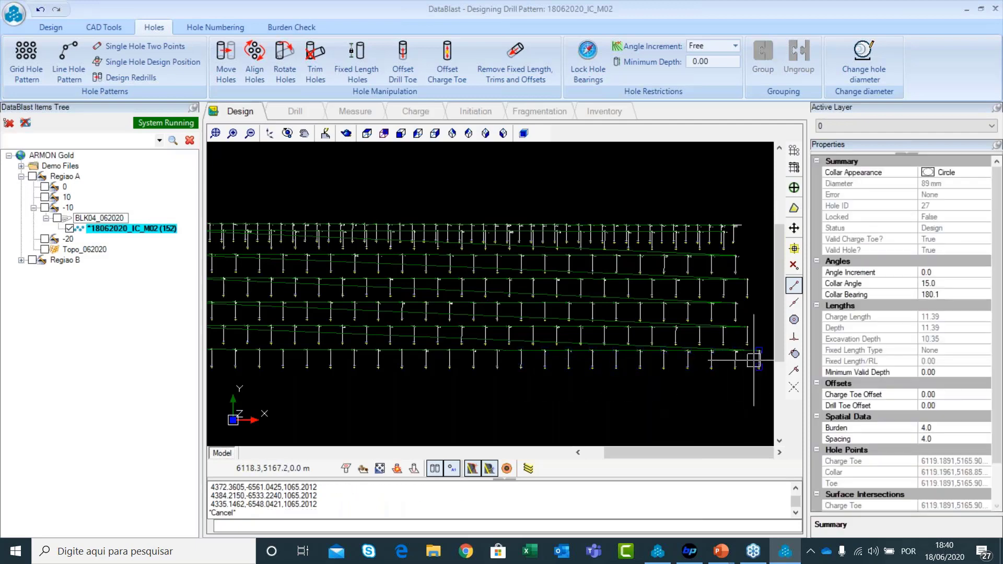
pyautogui.scroll(-2, 998, 322)
pyautogui.scroll(2, 999, 322)
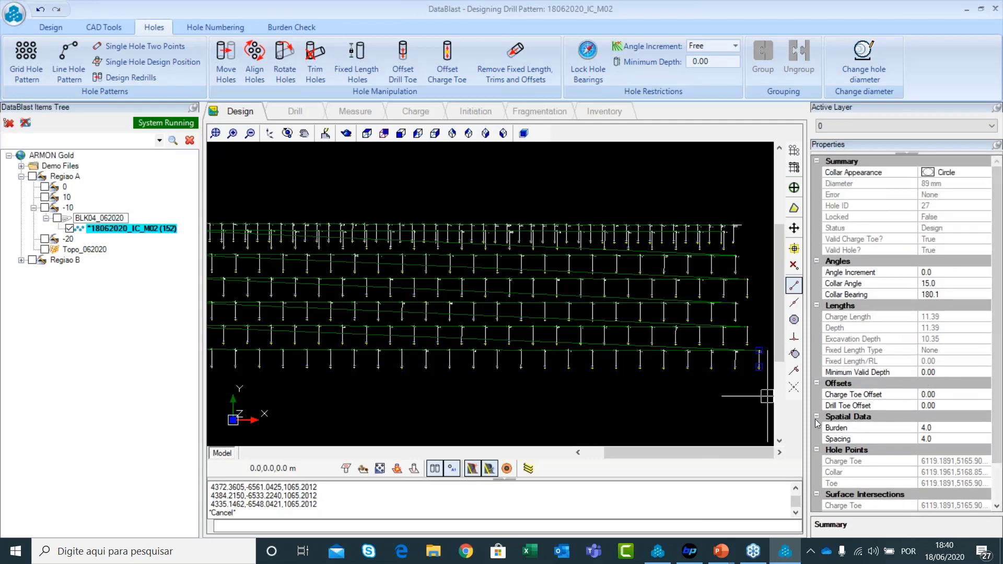
pyautogui.click(882, 287)
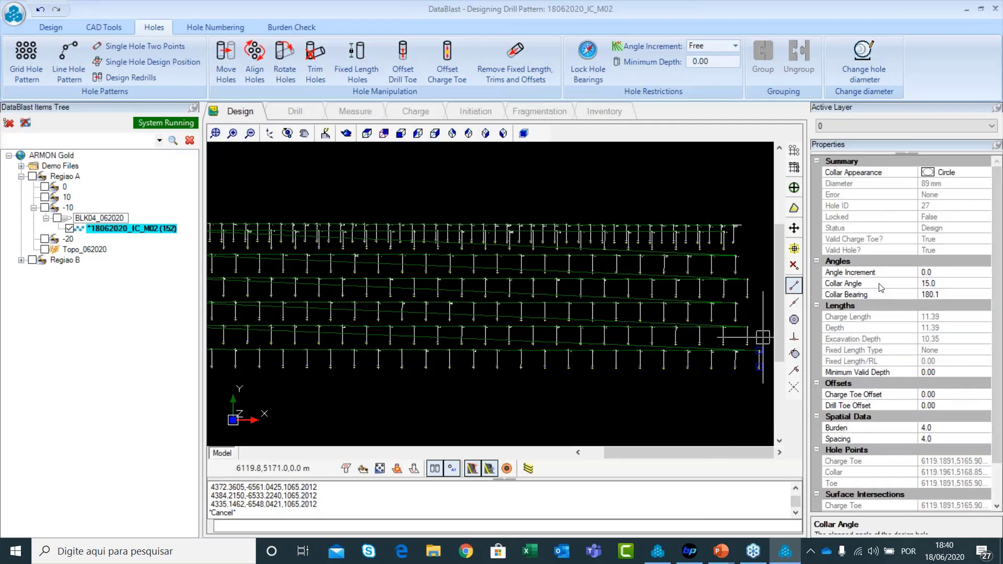
pyautogui.click(879, 295)
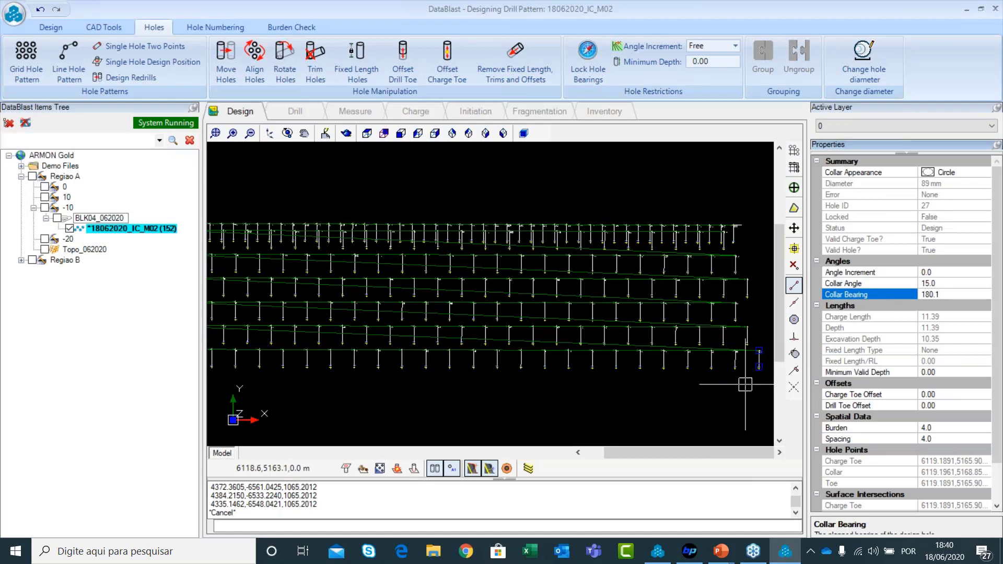
pyautogui.press('Escape')
# Step: Check the properties of a hole in an inner row and of a group of holes in the lowest row
pyautogui.scroll(-2, 726, 377)
pyautogui.moveTo(672, 381); pyautogui.dragTo(633, 354, button='middle')
pyautogui.click(678, 308)
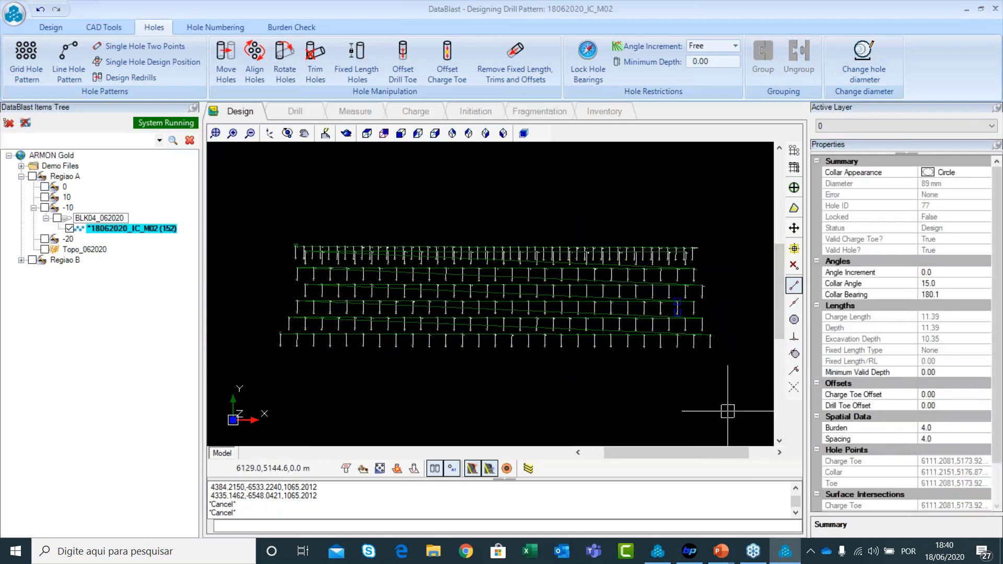
pyautogui.press('Escape')
pyautogui.scroll(2, 621, 375)
pyautogui.click(442, 365)
pyautogui.click(574, 330)
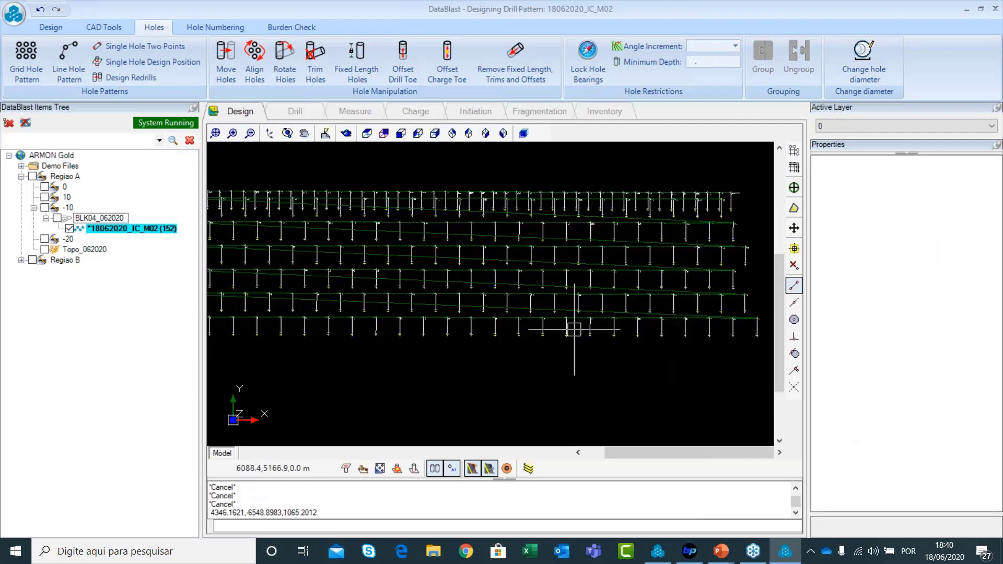
pyautogui.click(650, 346)
pyautogui.click(472, 332)
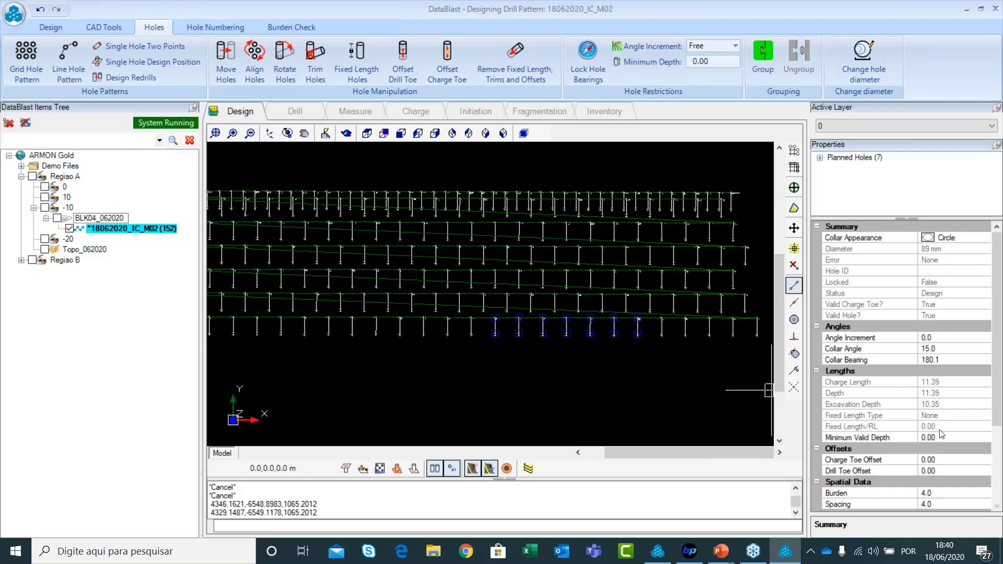
pyautogui.press('Escape')
# Step: Cut a section slice across the middle of the pattern, from above the top row to below the lowest row
pyautogui.scroll(-2, 607, 369)
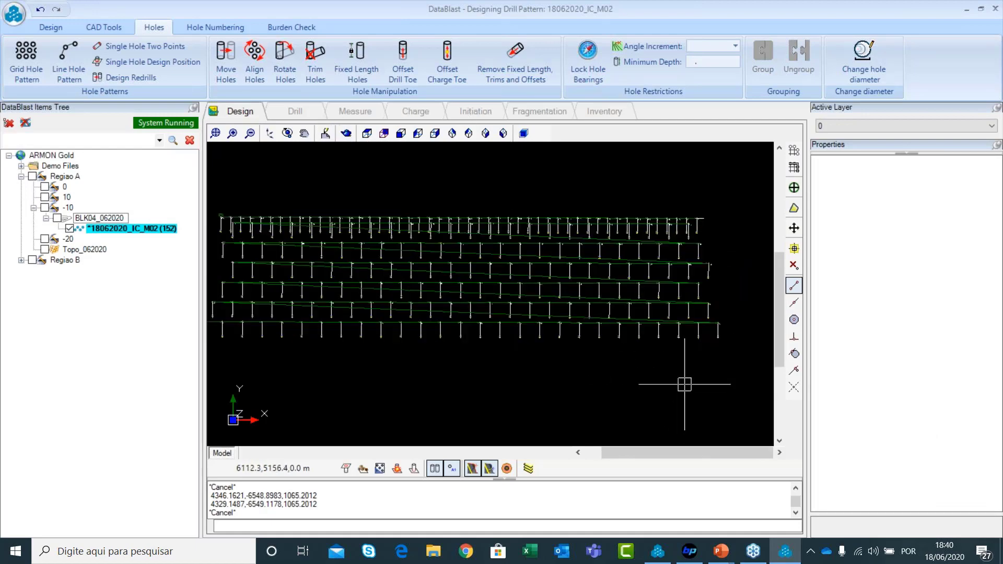
pyautogui.moveTo(604, 374); pyautogui.dragTo(633, 383, button='middle')
pyautogui.scroll(-2, 633, 383)
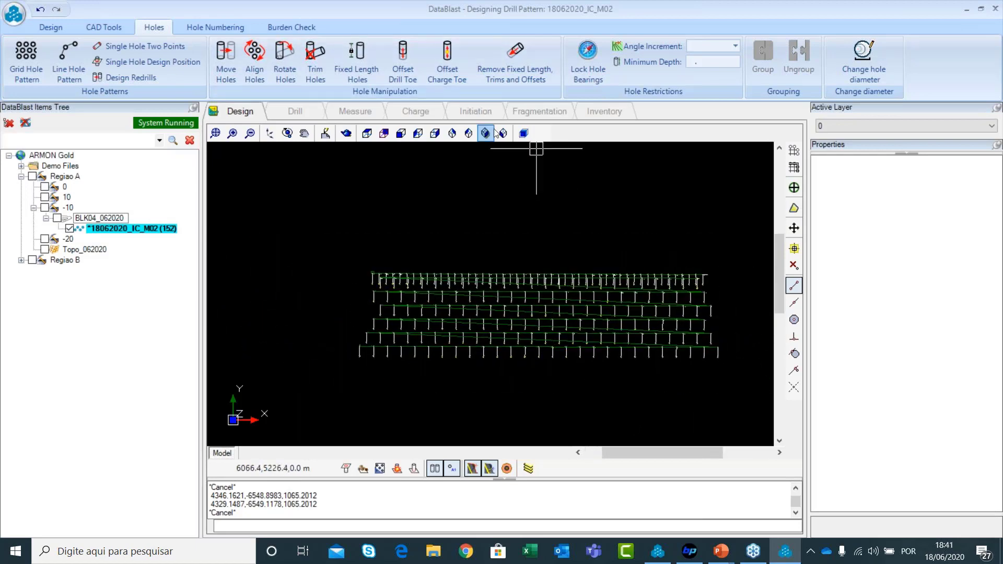
pyautogui.click(524, 133)
pyautogui.click(525, 232)
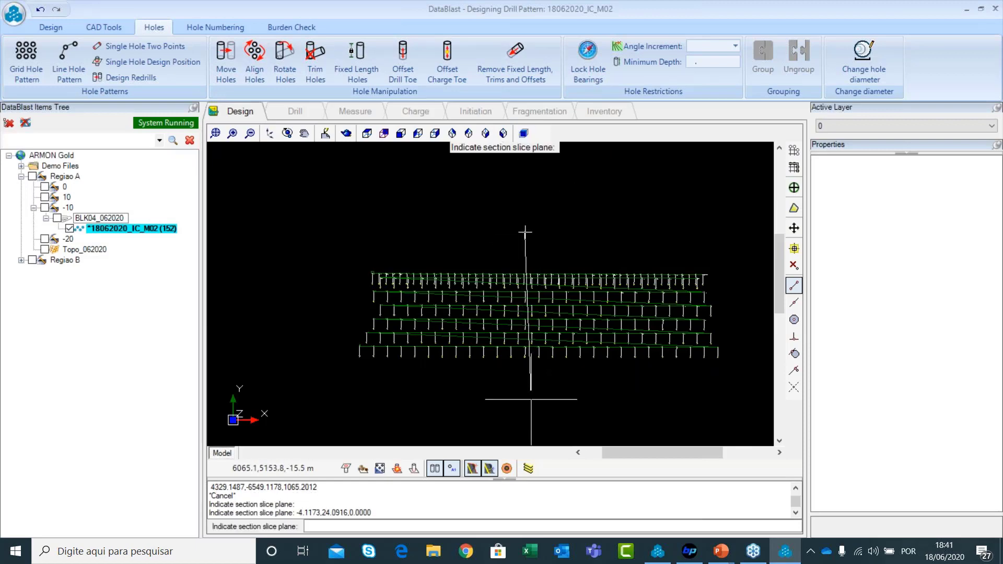
pyautogui.click(530, 401)
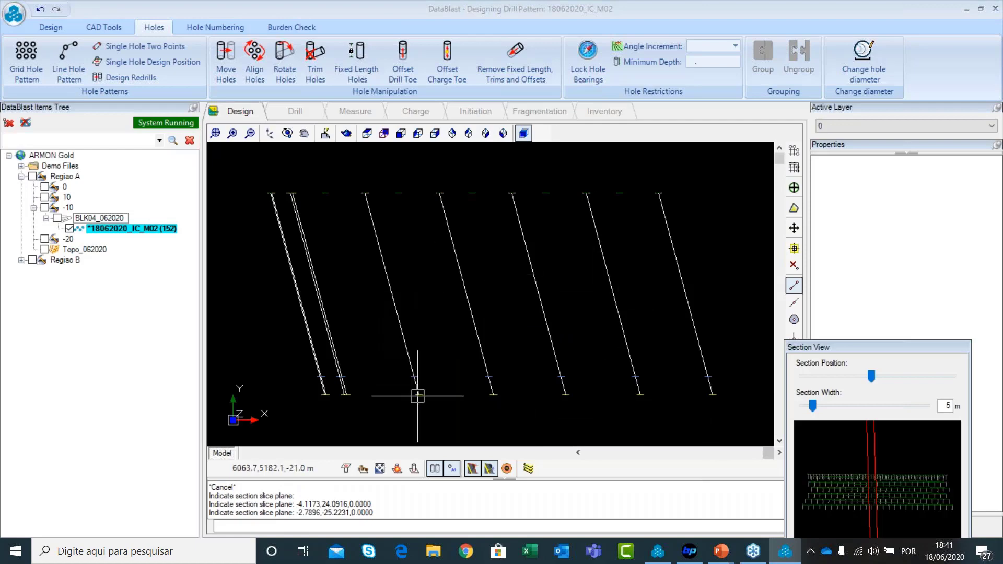
# Step: Display the collar, base and hole-toe surfaces in the section, and reposition the Section View window so it is entirely visible
pyautogui.click(414, 469)
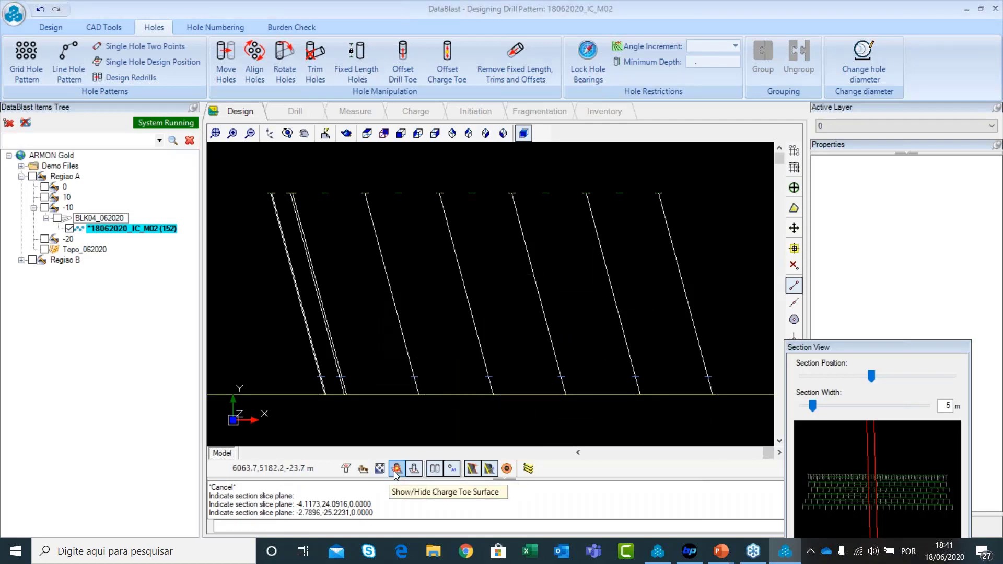
pyautogui.click(345, 469)
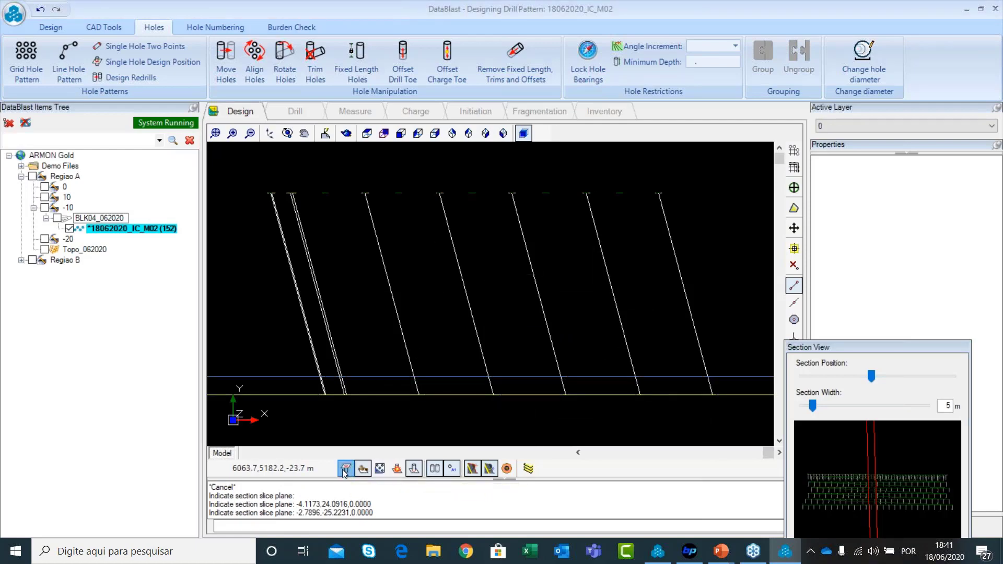
pyautogui.scroll(-3, 412, 314)
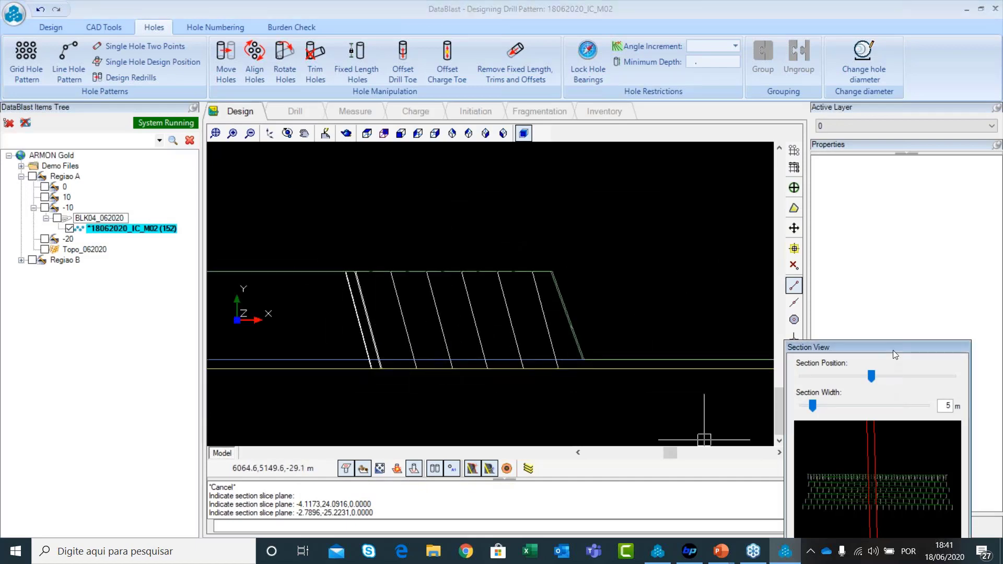
pyautogui.moveTo(892, 347); pyautogui.dragTo(806, 252)
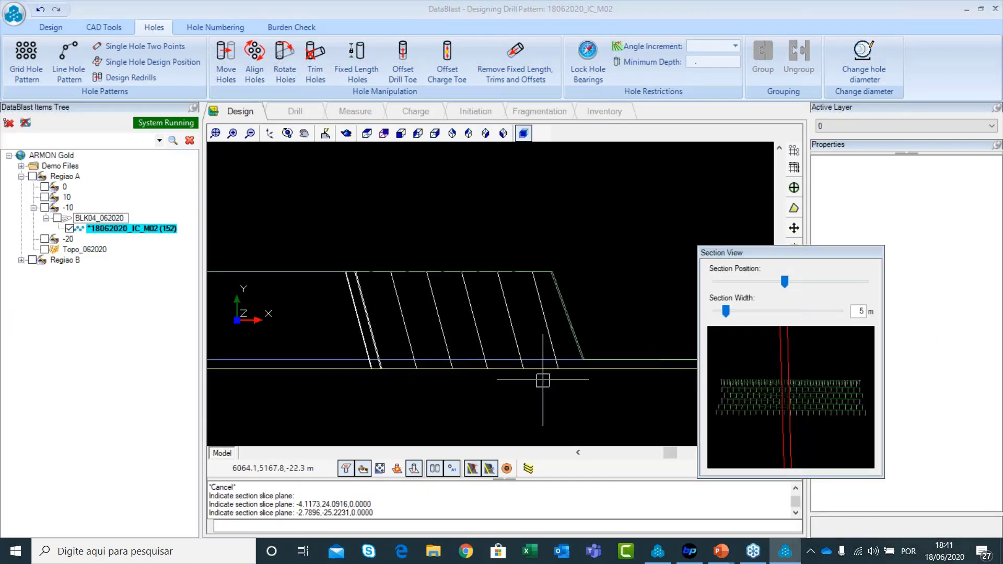
# Step: Examine the inclined holes in the section view, comparing their toes with the bench floor and drill toe surface
pyautogui.scroll(2, 376, 365)
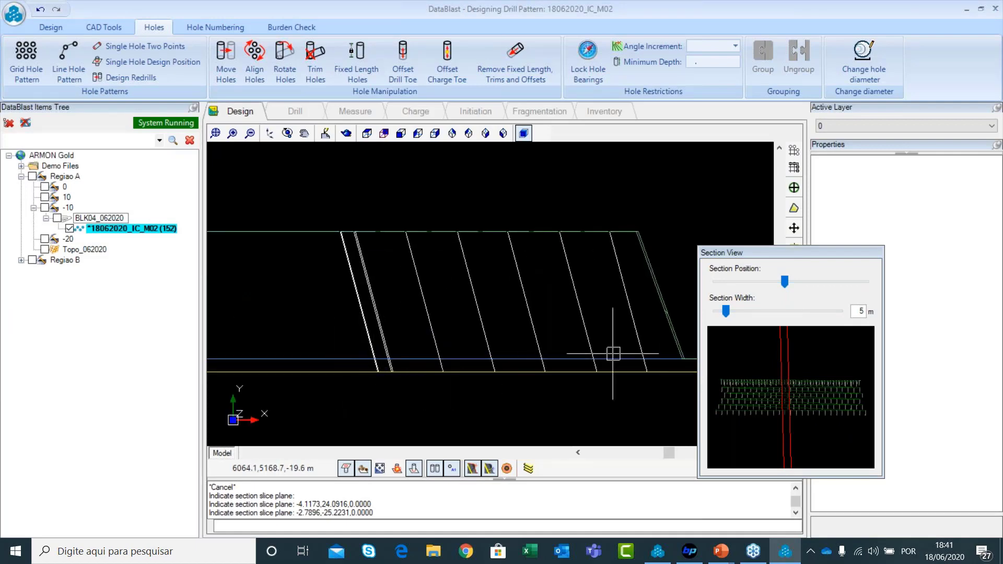
pyautogui.moveTo(623, 354); pyautogui.dragTo(496, 310, button='middle')
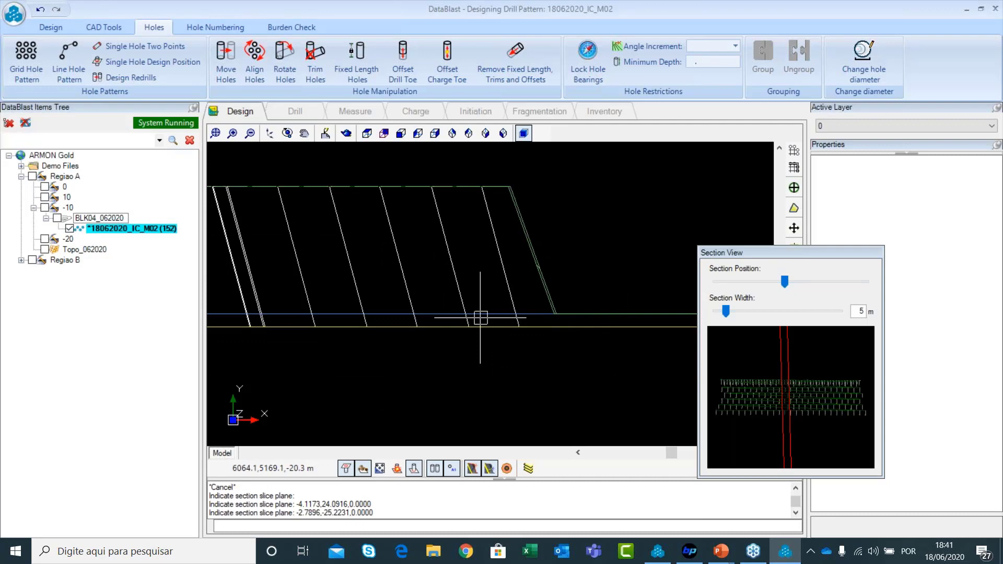
pyautogui.scroll(3, 466, 328)
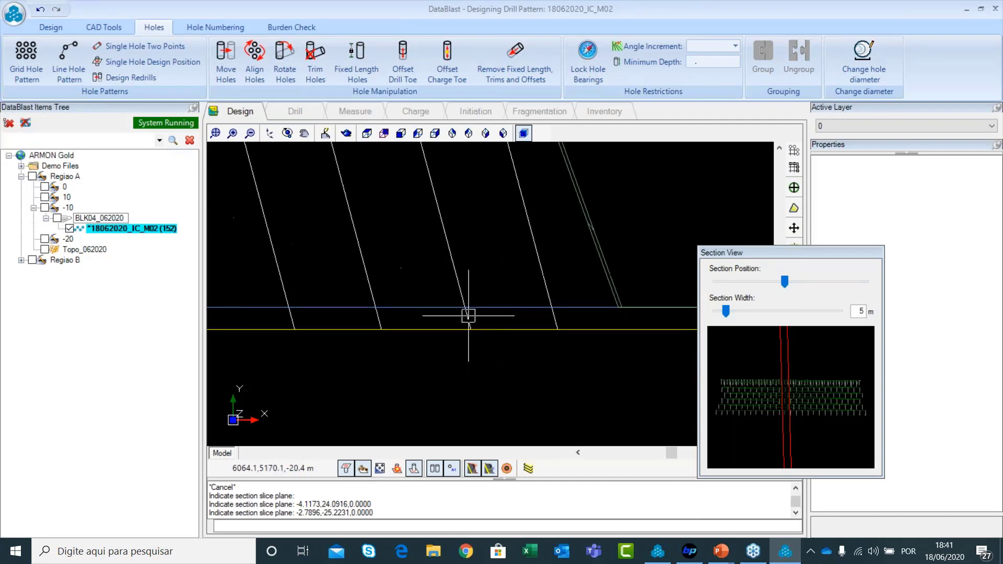
pyautogui.scroll(-3, 472, 322)
pyautogui.moveTo(403, 253); pyautogui.dragTo(513, 307, button='middle')
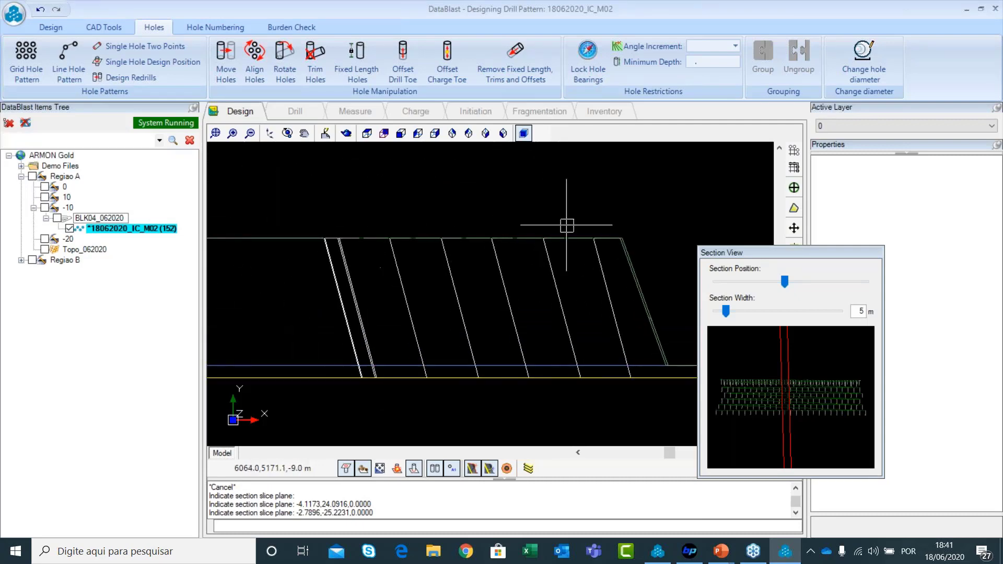
pyautogui.moveTo(615, 358); pyautogui.dragTo(519, 336, button='middle')
pyautogui.scroll(-2, 506, 280)
pyautogui.scroll(2, 257, 294)
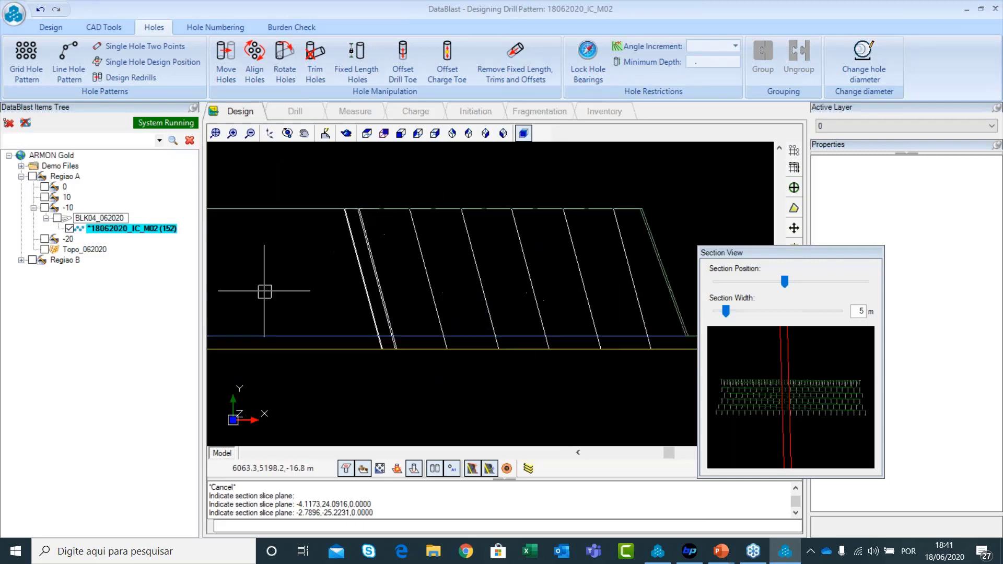
pyautogui.moveTo(463, 240); pyautogui.dragTo(414, 258, button='middle')
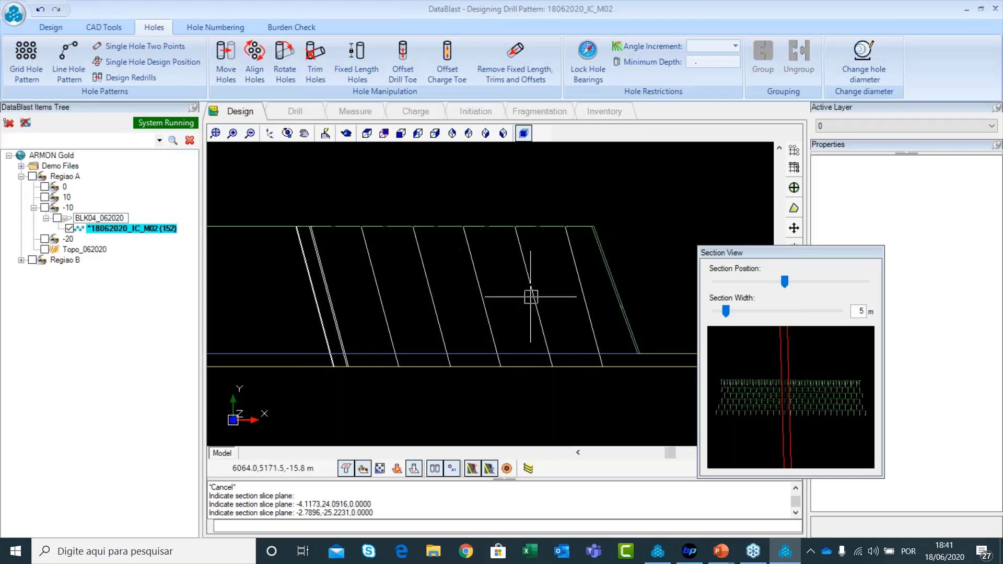
# Step: Return to the plan view and turn off the section view around the drill pattern
pyautogui.click(367, 133)
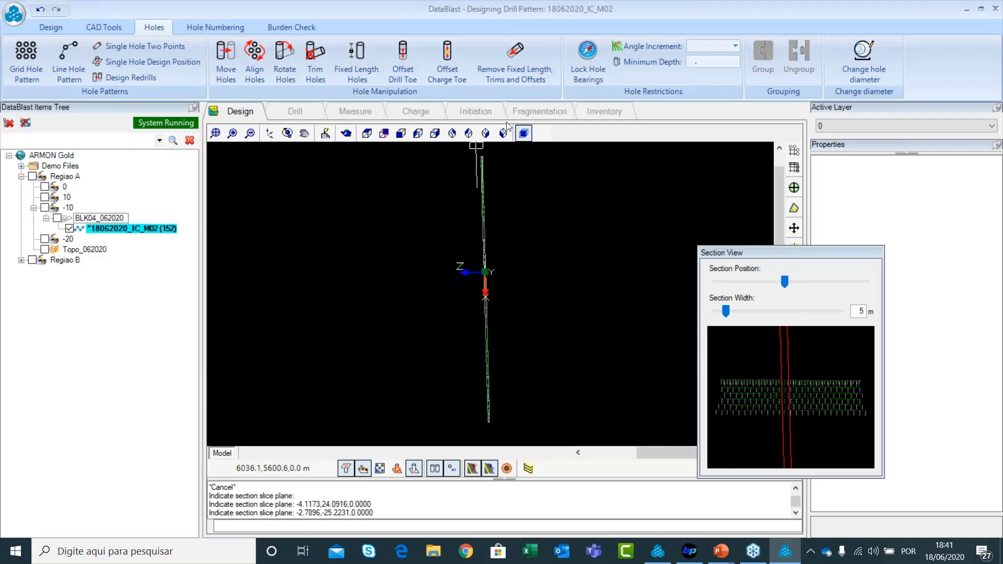
pyautogui.click(523, 135)
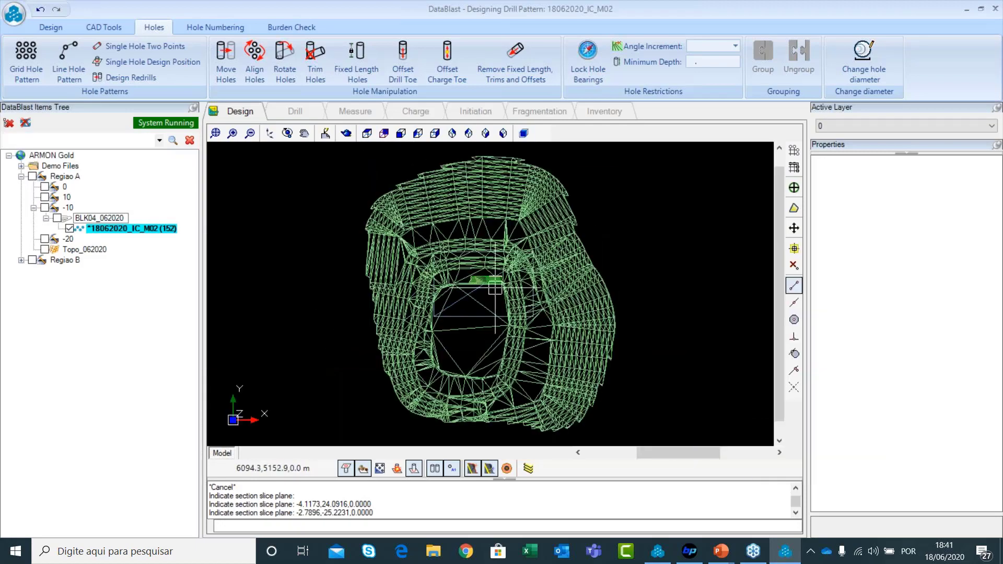
pyautogui.scroll(6, 495, 288)
# Step: Hide the collar, excavation and drill toe surfaces so only the drill pattern is displayed
pyautogui.click(347, 471)
pyautogui.click(360, 473)
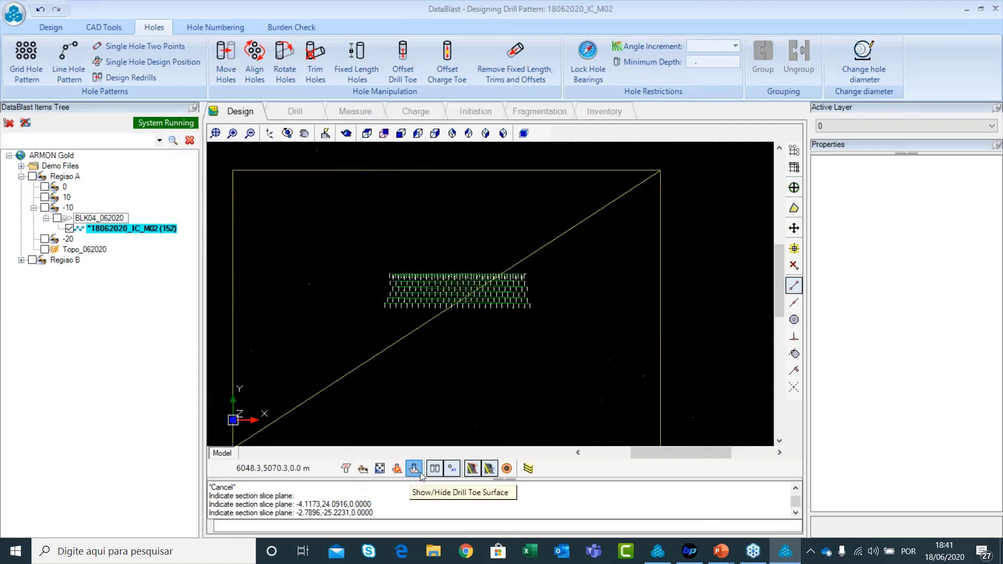
pyautogui.click(414, 469)
pyautogui.scroll(4, 448, 287)
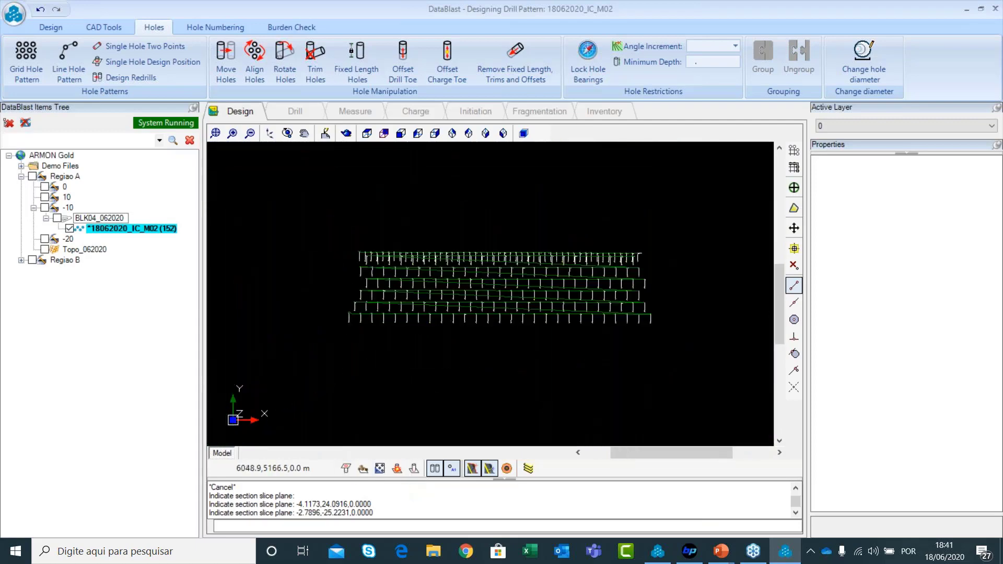
# Step: Save the changes to drill pattern 18062020_IC_M02 and exit the drill pattern designer
pyautogui.click(50, 28)
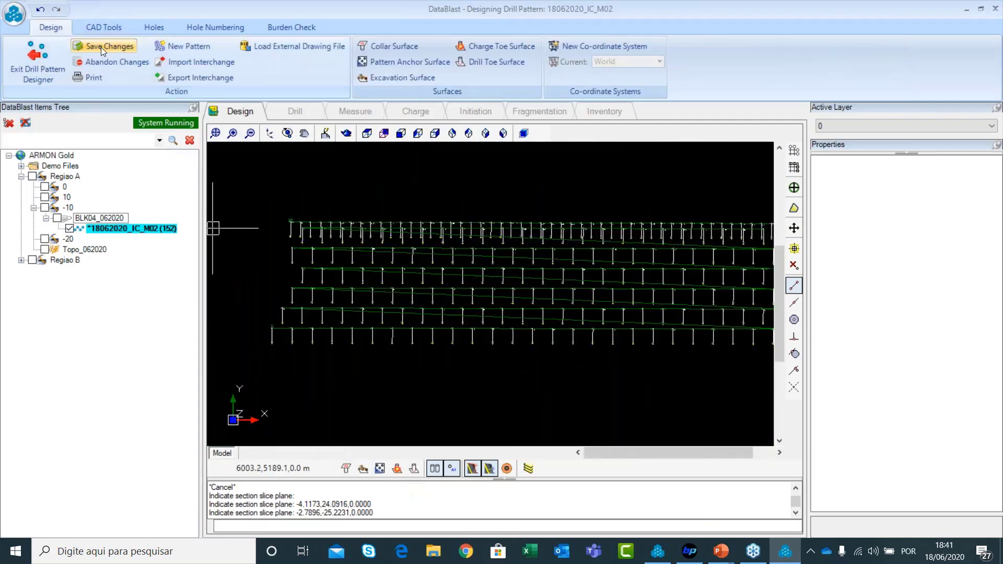
pyautogui.click(102, 47)
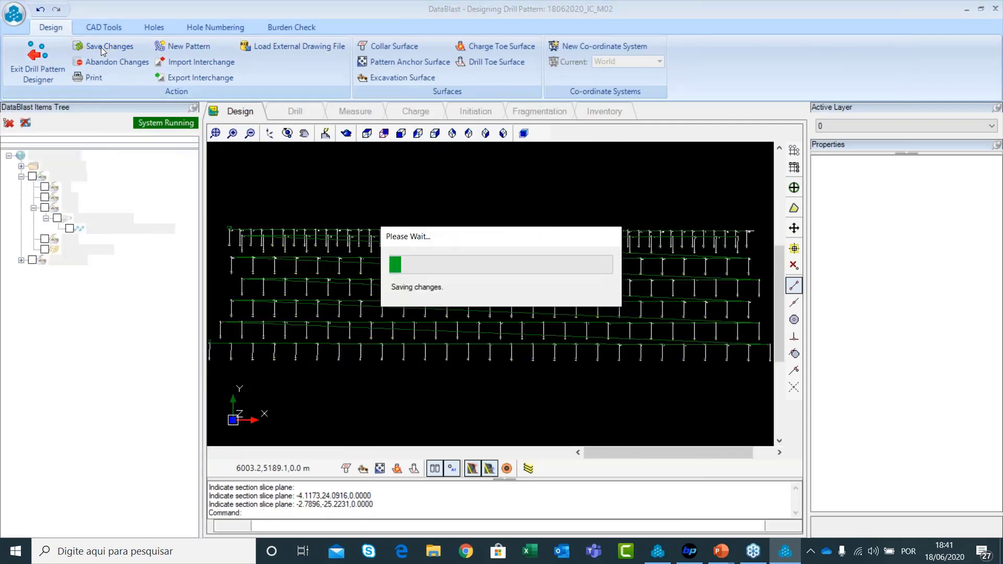
pyautogui.scroll(-1, 433, 298)
pyautogui.moveTo(433, 298); pyautogui.dragTo(386, 300, button='middle')
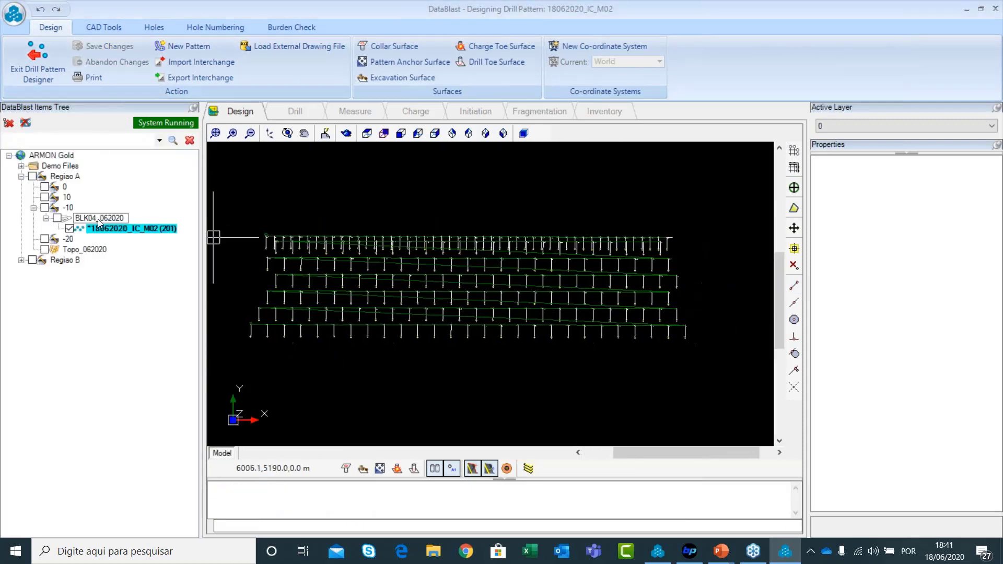
pyautogui.click(34, 80)
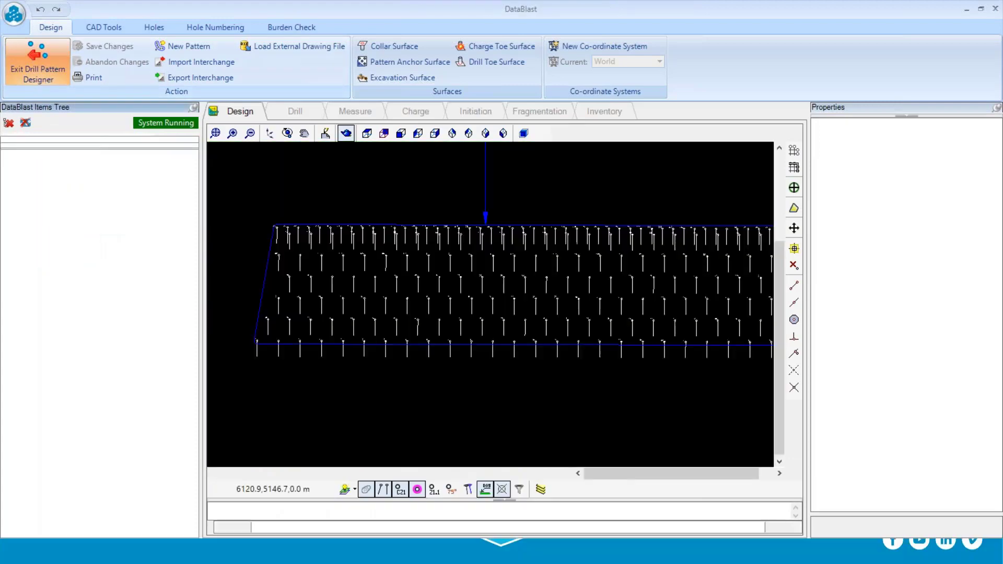
# Step: Orbit the saved drill pattern to inspect its holes in 3D and return to the plan view
pyautogui.scroll(-2, 635, 259)
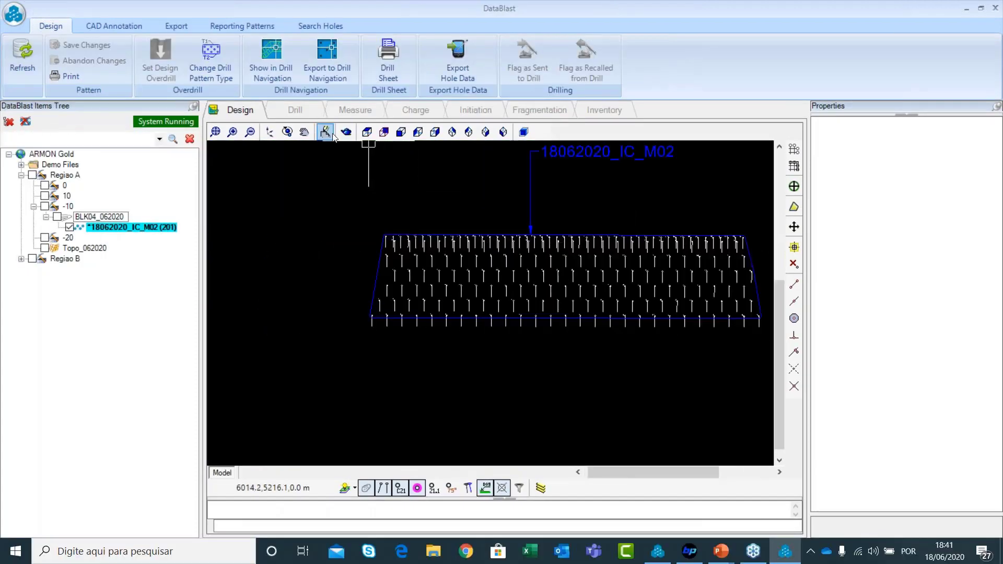
pyautogui.click(288, 132)
pyautogui.moveTo(574, 238); pyautogui.dragTo(573, 344)
pyautogui.click(287, 132)
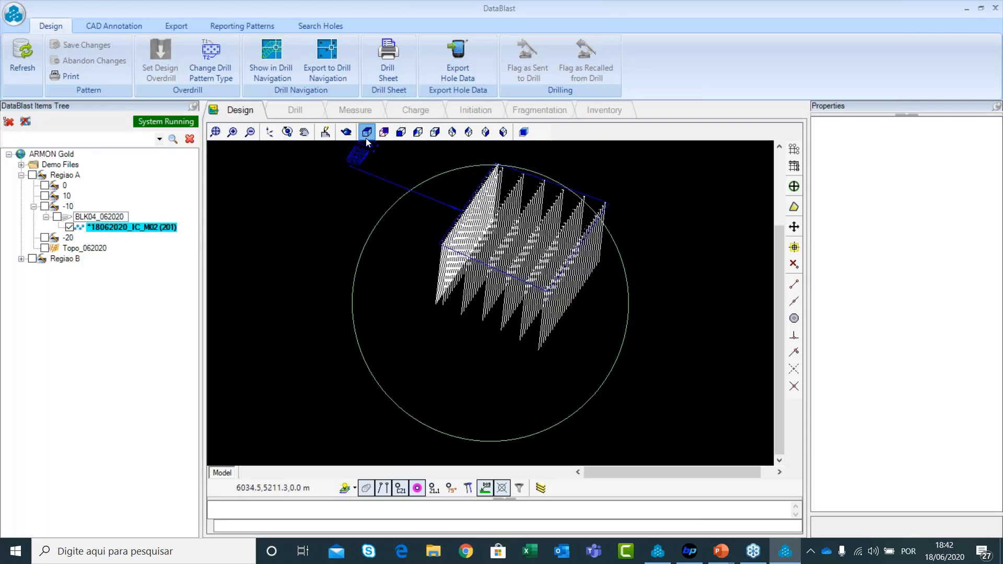
pyautogui.click(366, 138)
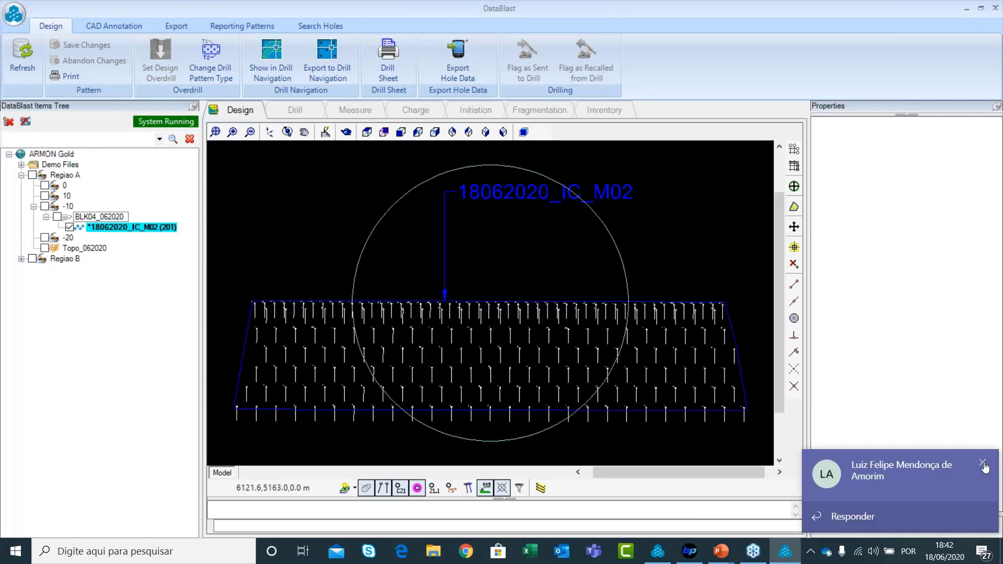
pyautogui.click(983, 465)
pyautogui.scroll(-2, 650, 354)
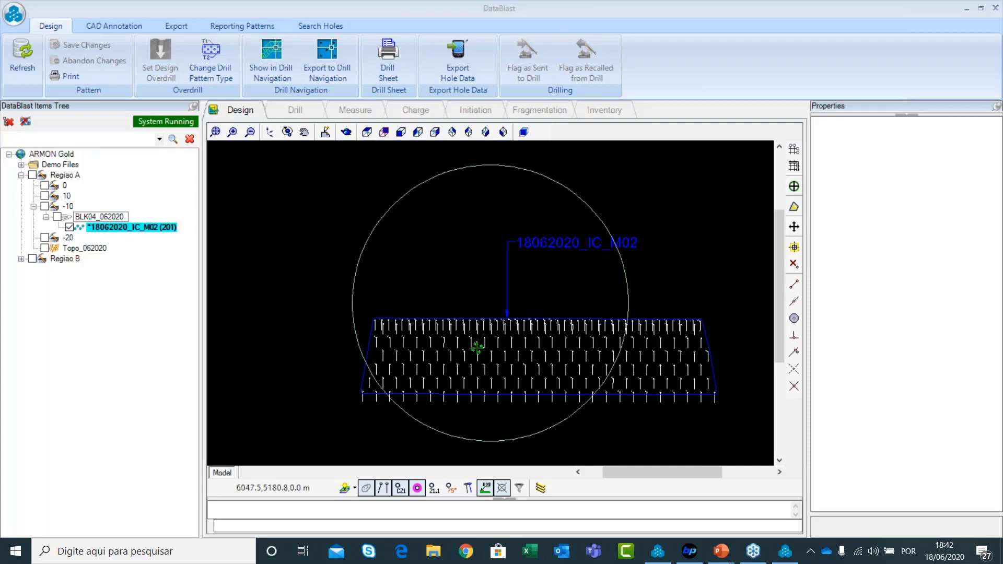
pyautogui.moveTo(669, 349); pyautogui.dragTo(633, 321, button='middle')
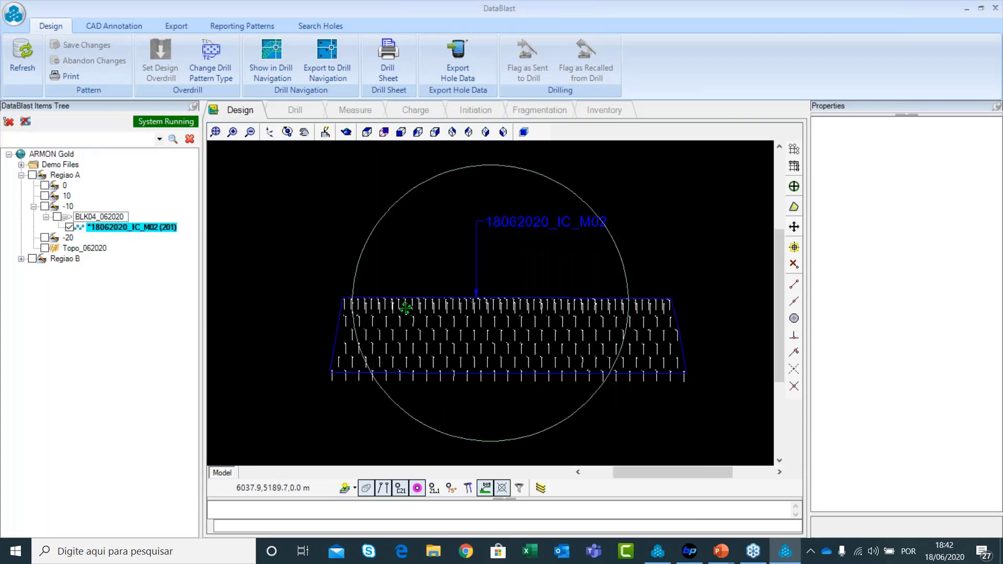
pyautogui.scroll(-2, 396, 363)
pyautogui.scroll(1, 392, 291)
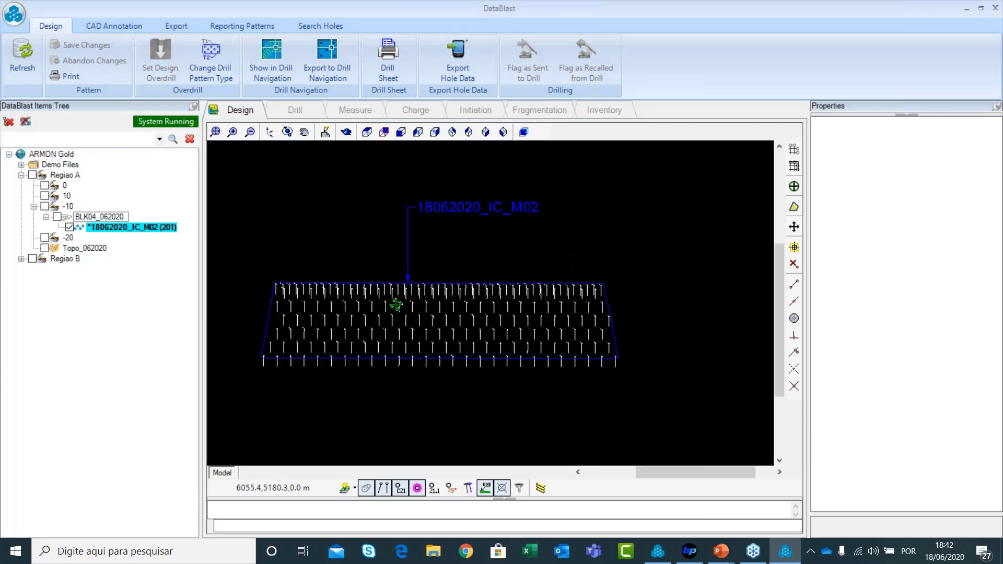
pyautogui.scroll(1, 402, 293)
pyautogui.moveTo(458, 292); pyautogui.dragTo(503, 317, button='middle')
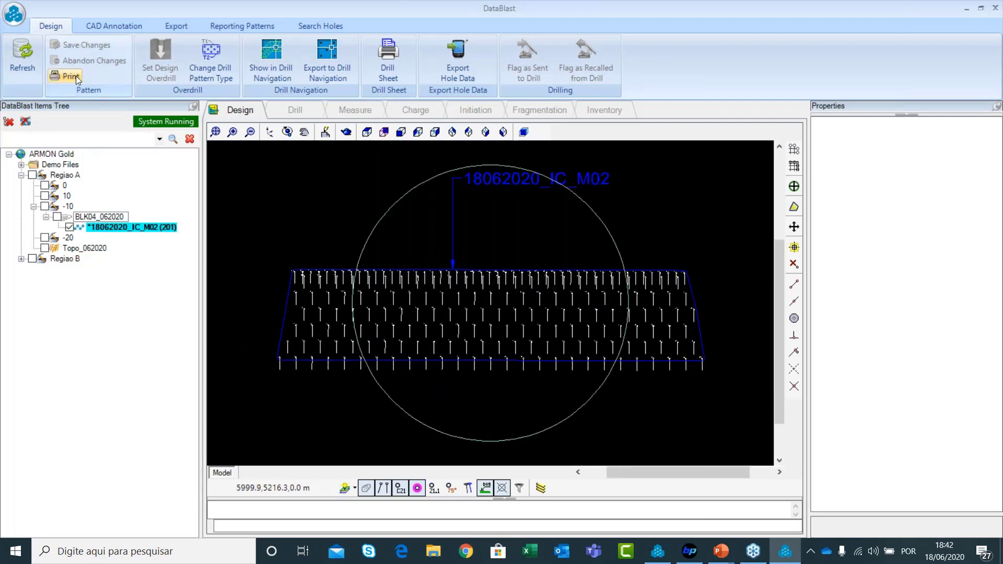
pyautogui.scroll(-1, 354, 242)
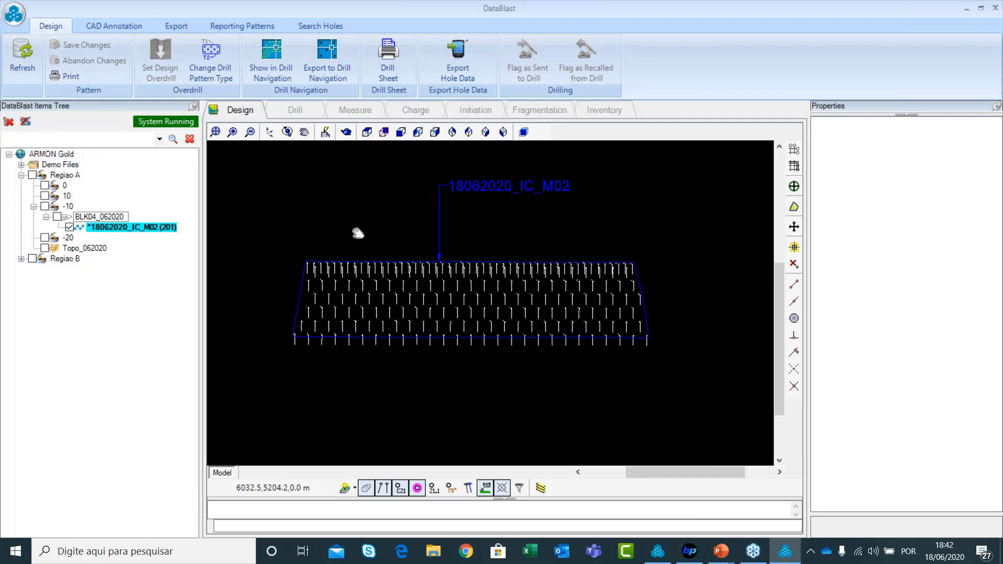
pyautogui.moveTo(358, 230); pyautogui.dragTo(359, 240, button='middle')
# Step: Preview the drill sheet for pattern 18062020_IC_M02, review its header and hole depth, angle and bearing columns, and close it
pyautogui.click(389, 73)
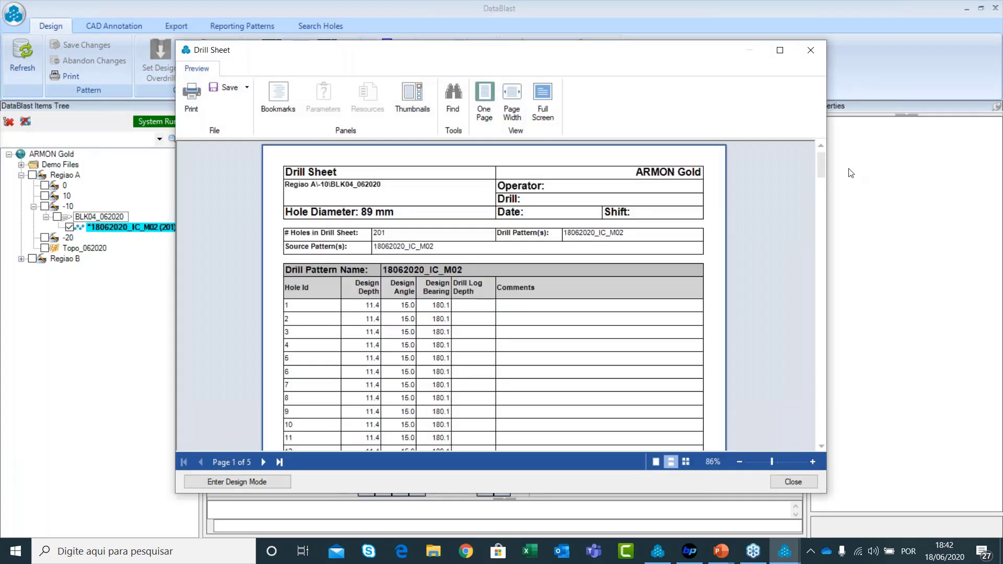
pyautogui.moveTo(824, 171); pyautogui.dragTo(670, 173)
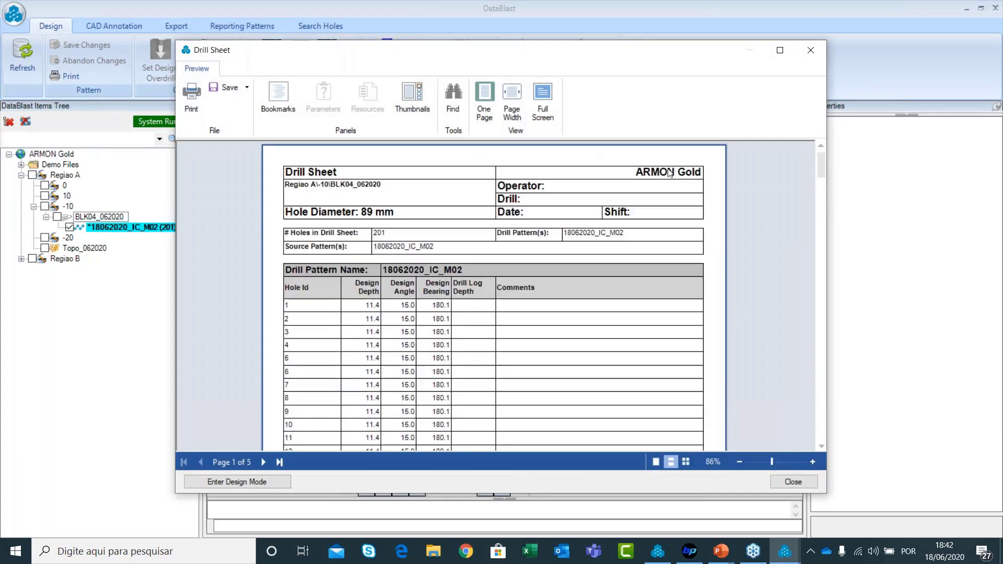
pyautogui.scroll(-3, 280, 246)
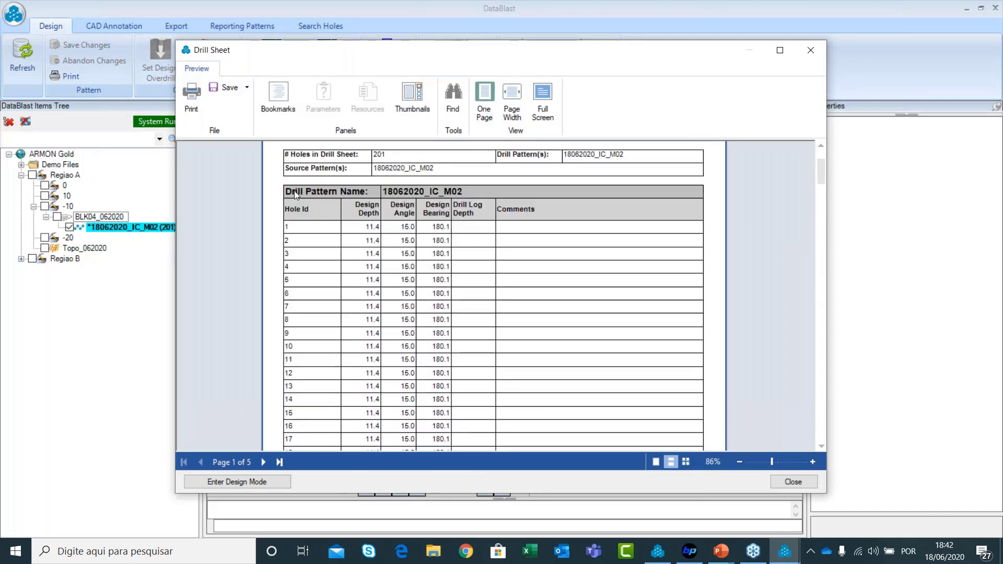
pyautogui.scroll(2, 296, 194)
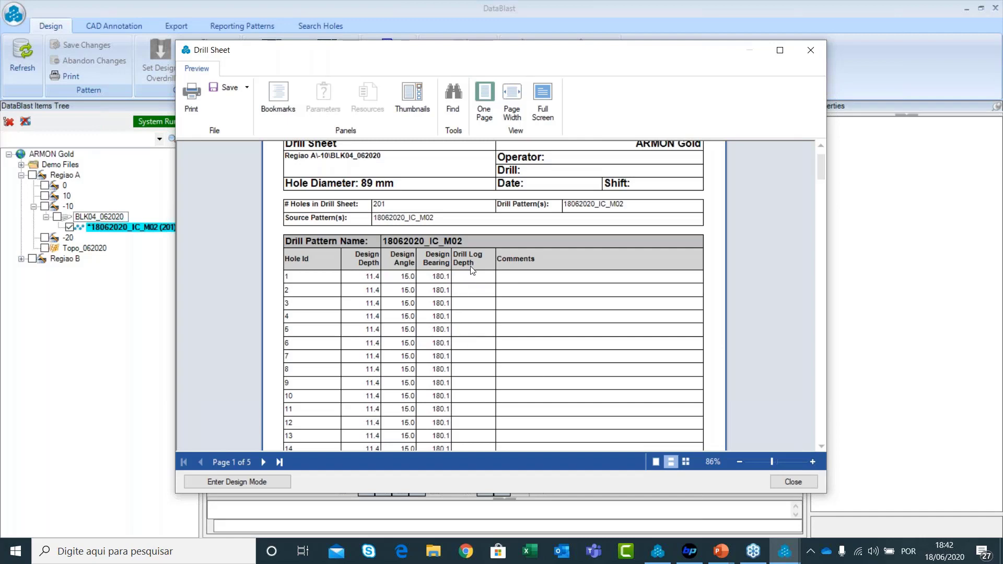
pyautogui.scroll(1, 502, 336)
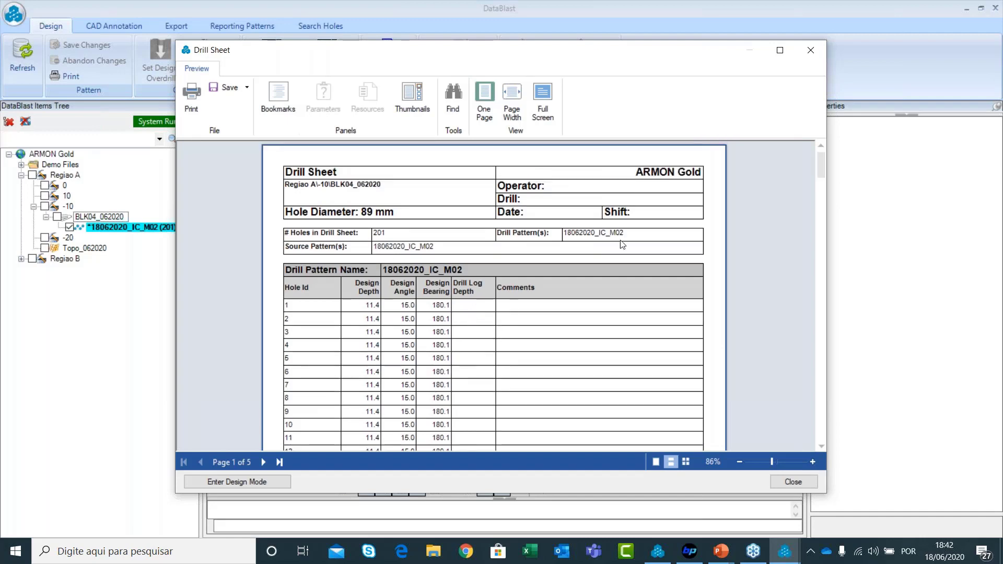
pyautogui.scroll(-10, 496, 345)
pyautogui.scroll(10, 539, 357)
pyautogui.click(811, 54)
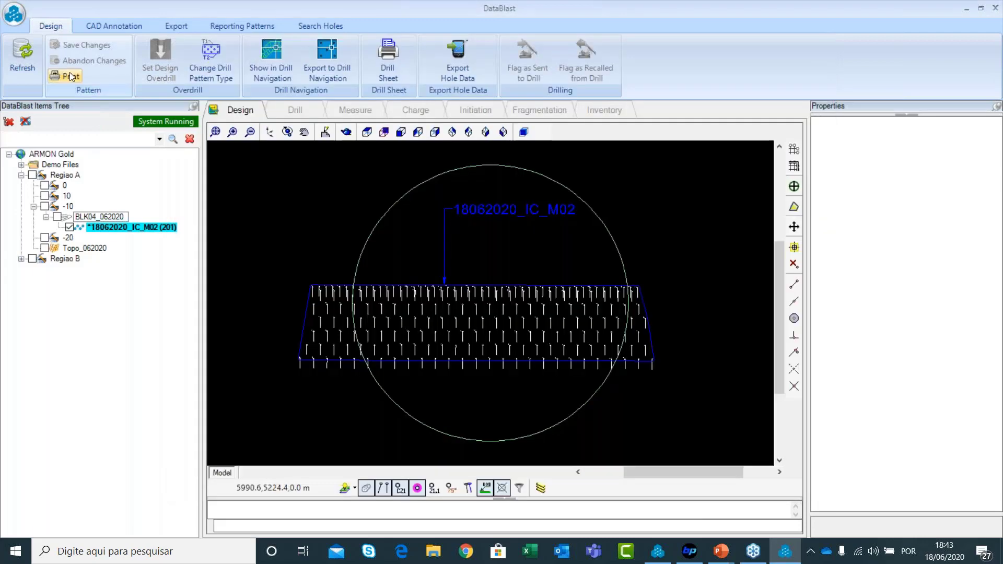
# Step: Open the print settings for the drill pattern and set the print scale to 300:1
pyautogui.click(70, 76)
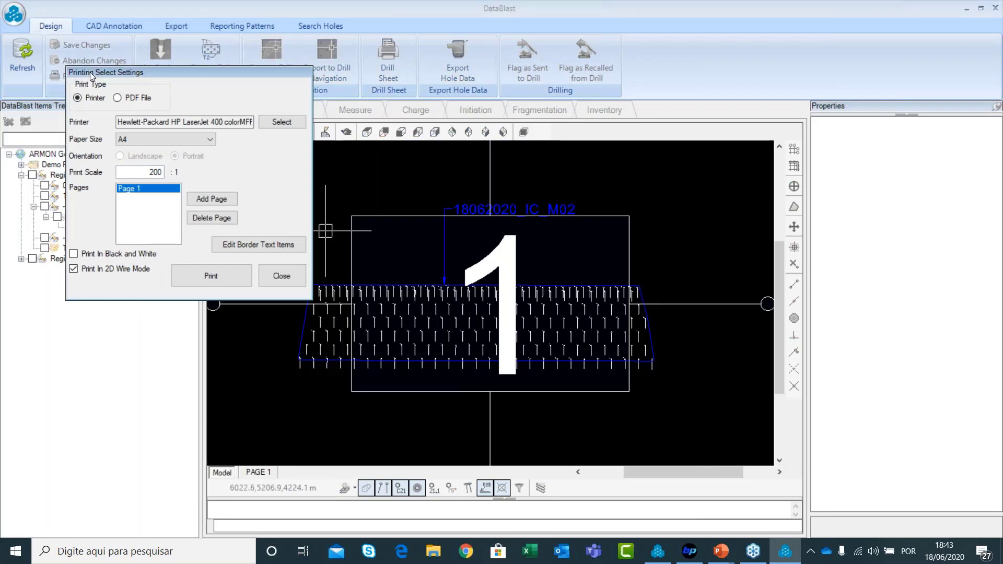
pyautogui.moveTo(90, 72); pyautogui.dragTo(86, 125)
pyautogui.doubleClick(143, 226)
pyautogui.write('300')
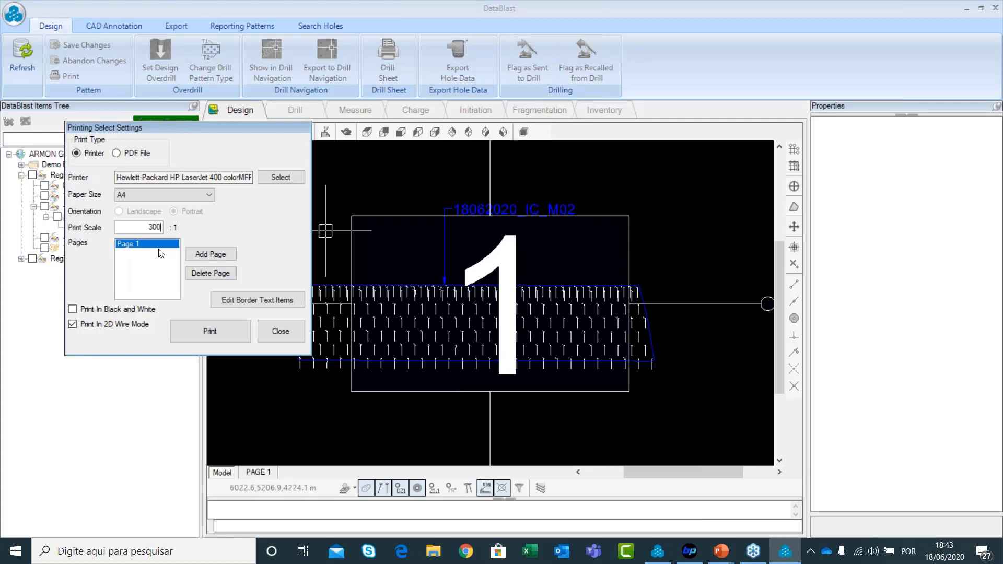
pyautogui.press('Return')
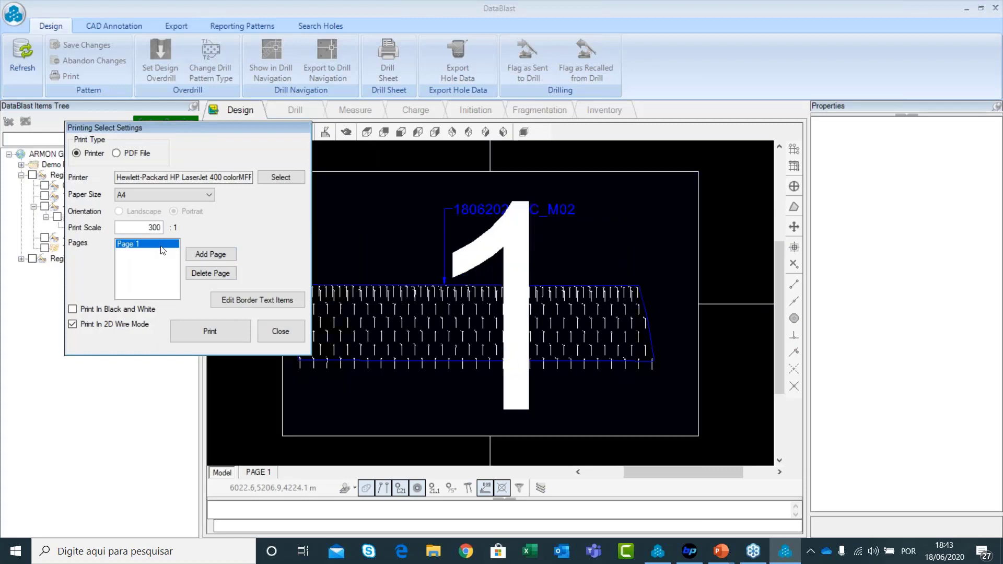
# Step: Move the Page 1 print frame so that it surrounds the drill pattern more centrally
pyautogui.click(585, 218)
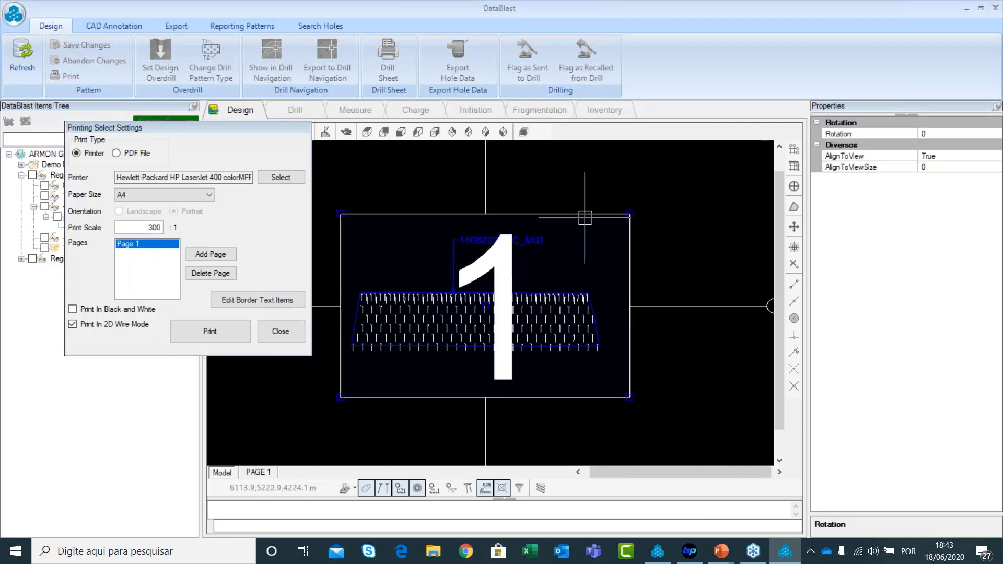
pyautogui.click(485, 307)
pyautogui.click(469, 320)
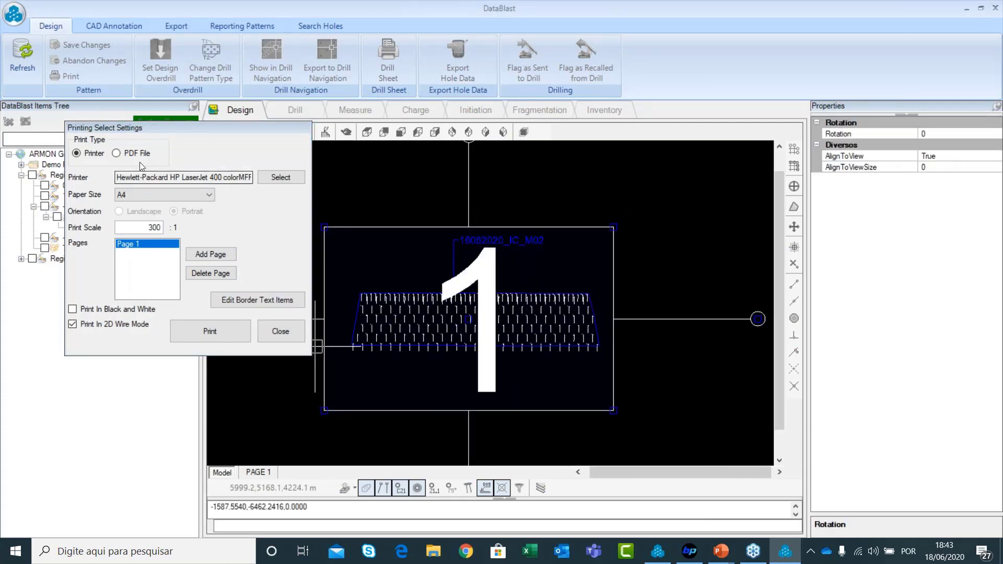
# Step: Print the drill pattern plan to a PDF file named Printout.pdf in the Webinar folder
pyautogui.click(116, 153)
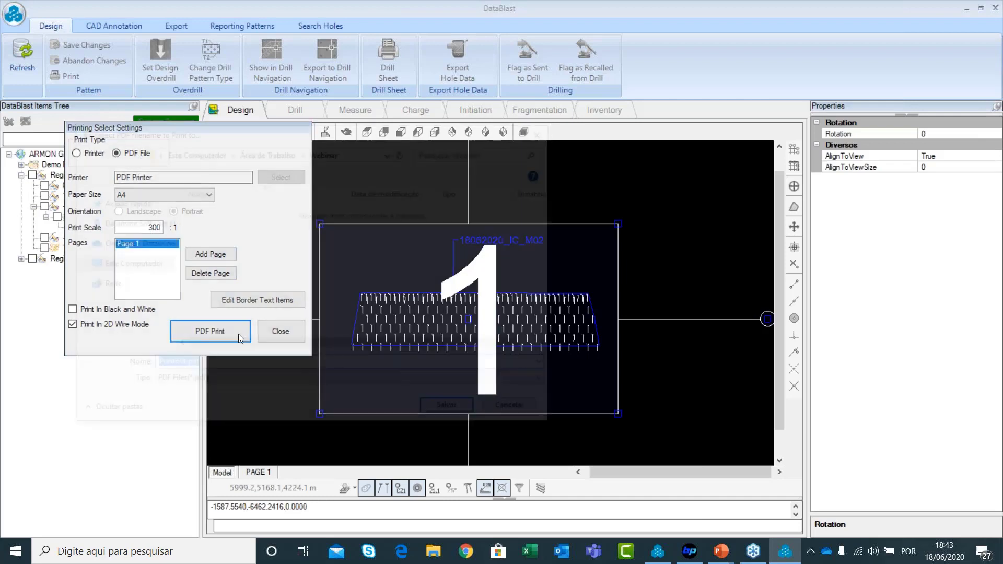
pyautogui.click(238, 333)
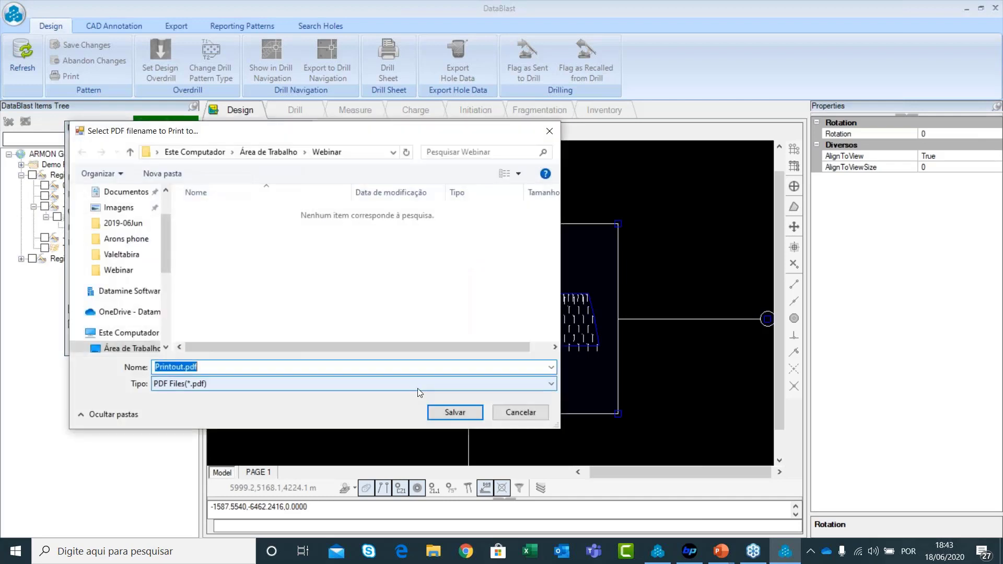
pyautogui.click(470, 410)
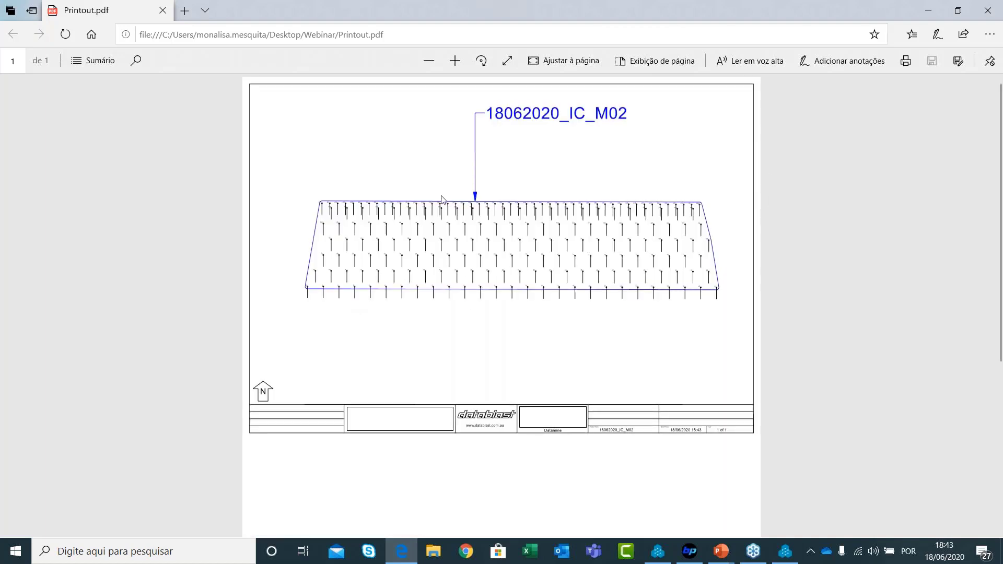
# Step: Review the printed plan and its title block in Printout.pdf, and close the PDF
pyautogui.scroll(-3, 459, 296)
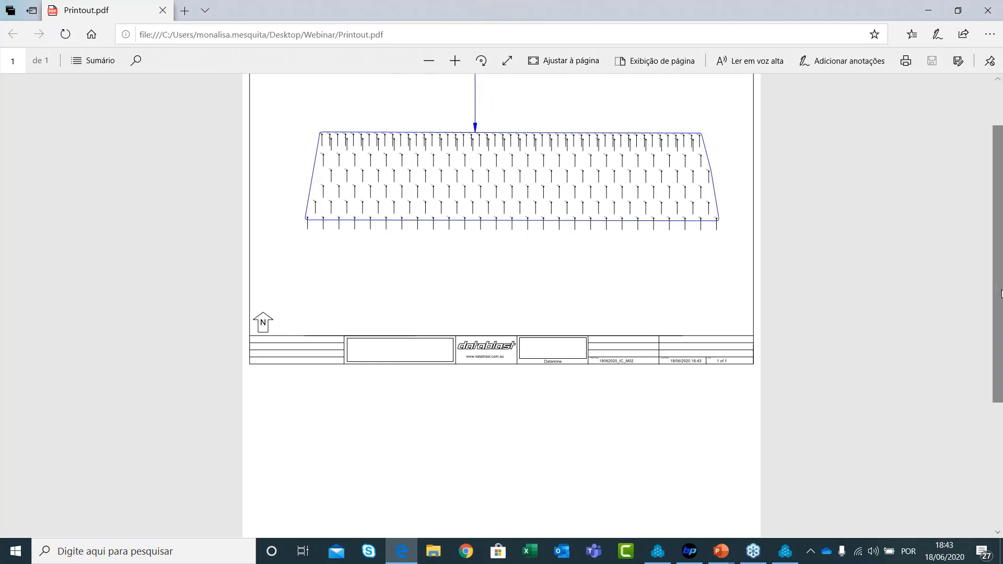
pyautogui.scroll(3, 379, 521)
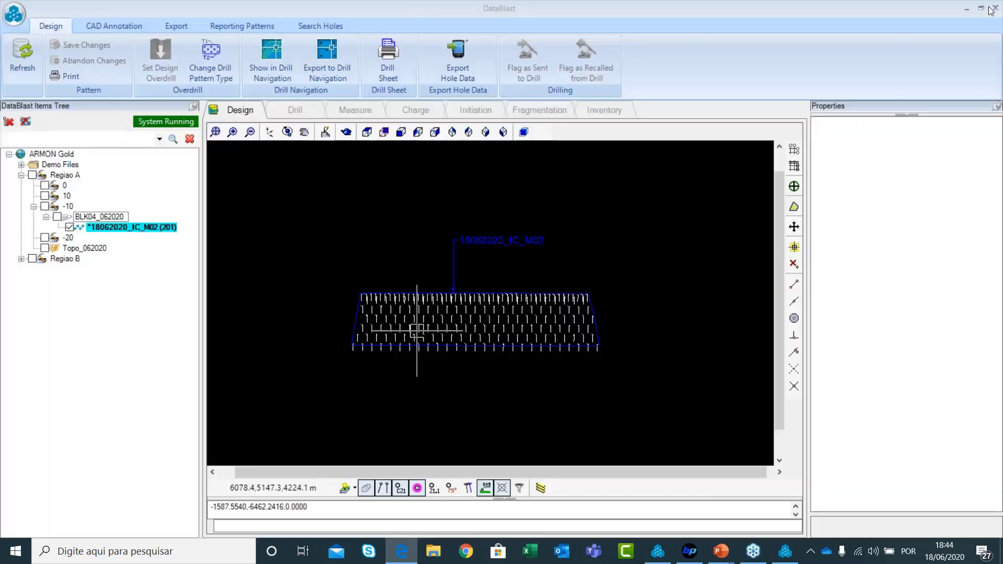
pyautogui.click(988, 10)
# Step: Examine the export format and hole filter options for exporting the pattern's hole data, and cancel the export
pyautogui.scroll(2, 343, 312)
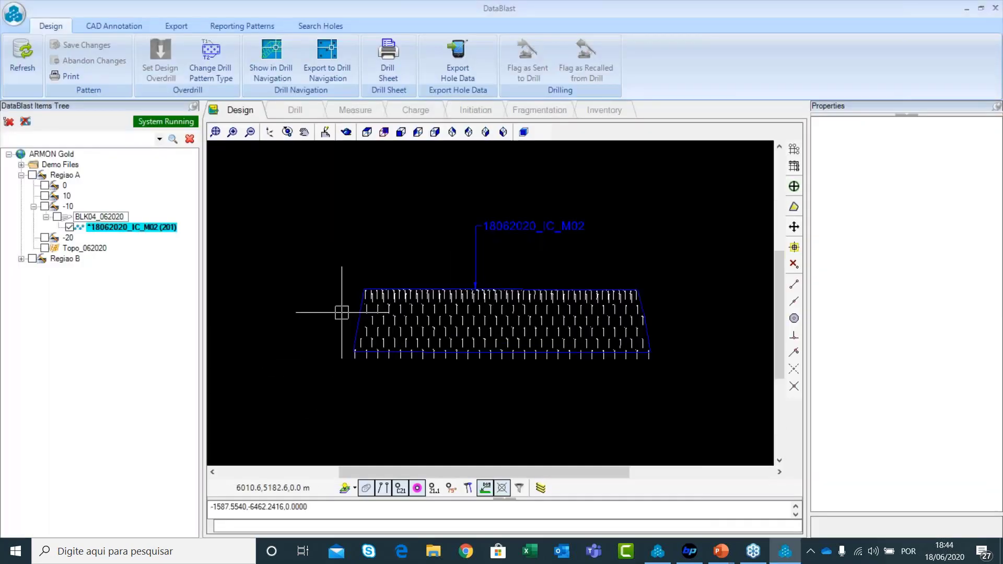
pyautogui.moveTo(599, 223); pyautogui.dragTo(549, 251, button='middle')
pyautogui.scroll(1, 536, 257)
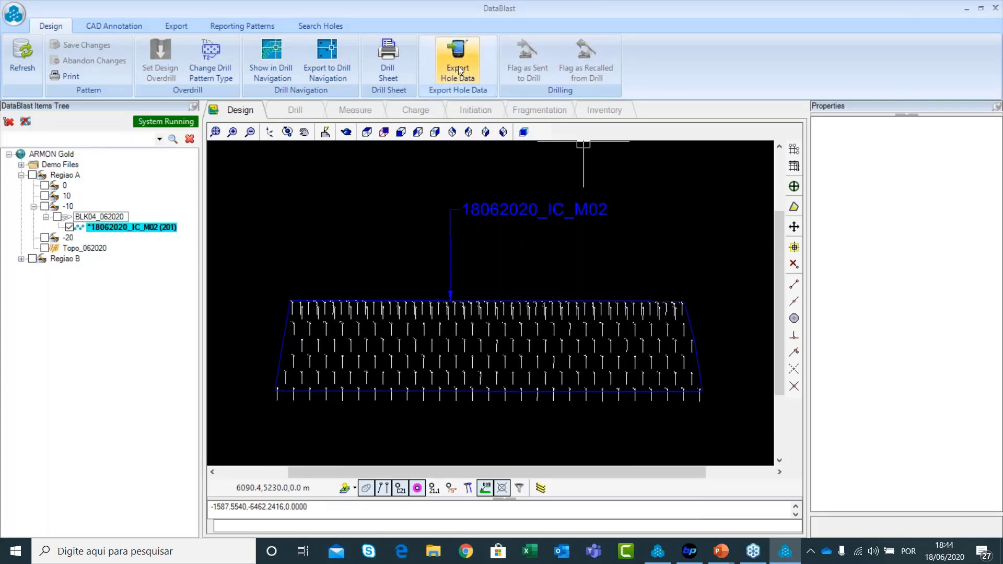
pyautogui.click(474, 55)
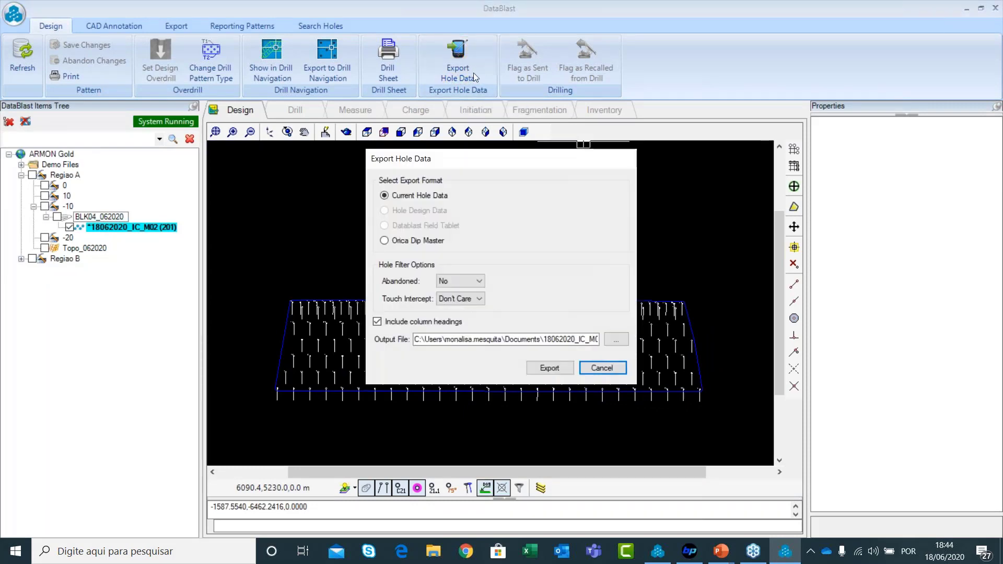
pyautogui.click(601, 369)
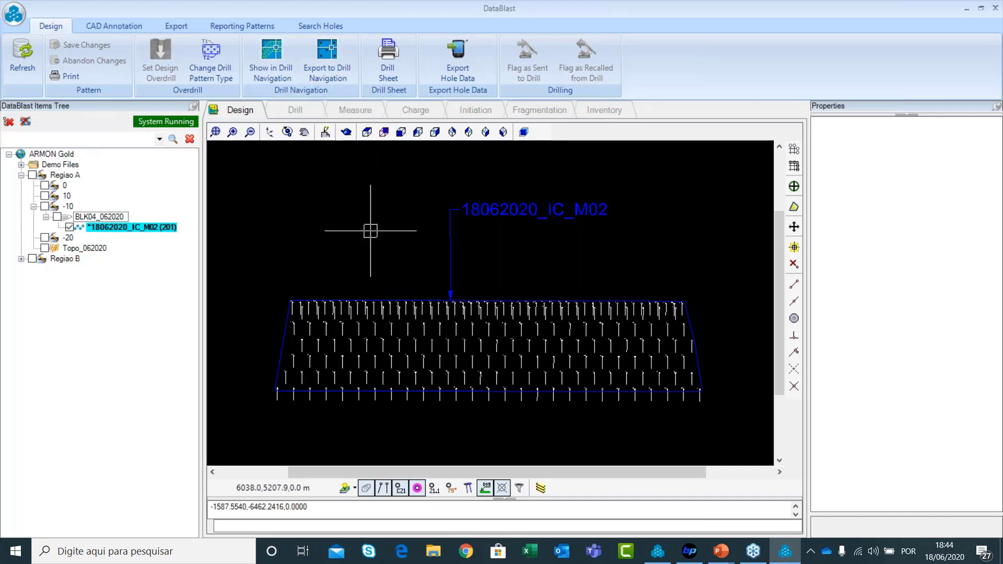
# Step: Open the drill navigation export and examine the output directory and the cfg, csv and dxf files generated for Wenco
pyautogui.click(328, 76)
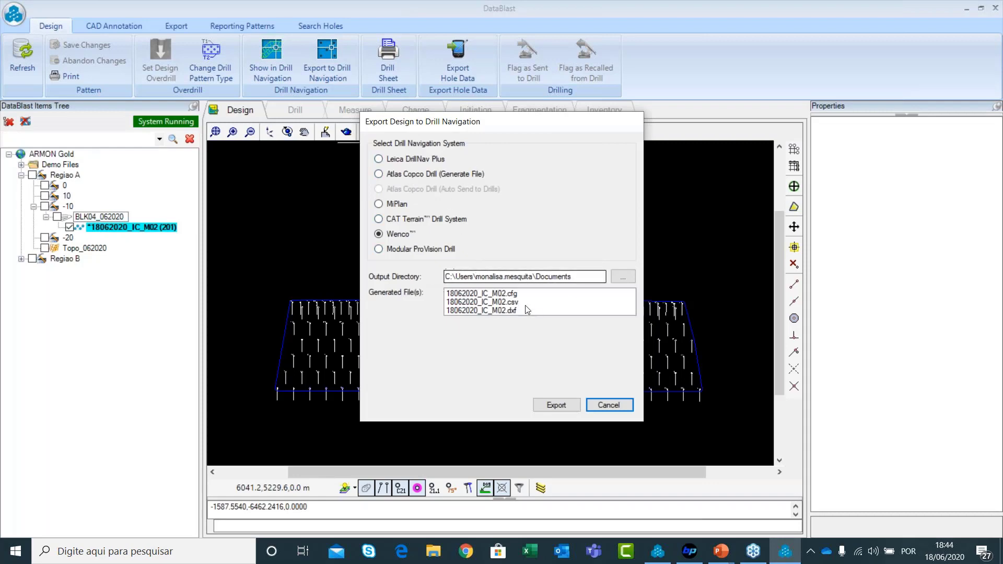
pyautogui.click(466, 274)
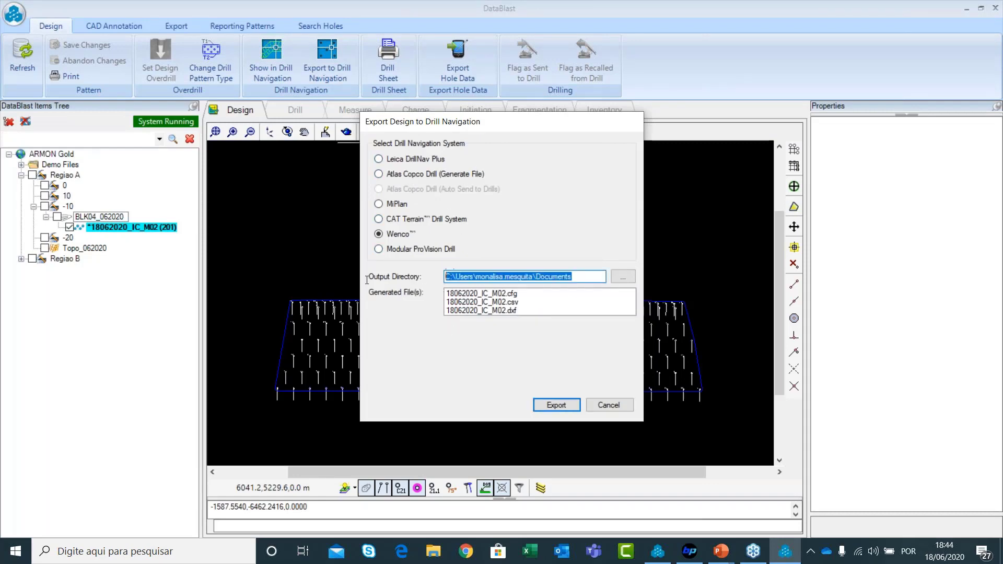
pyautogui.click(508, 310)
pyautogui.click(504, 301)
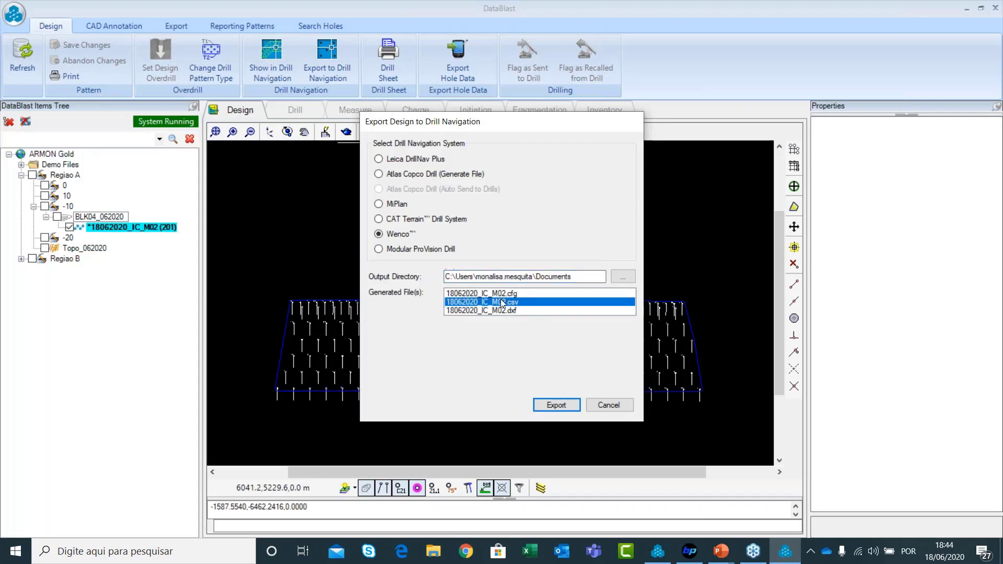
pyautogui.click(506, 294)
pyautogui.click(494, 301)
pyautogui.click(495, 310)
pyautogui.click(496, 302)
pyautogui.click(497, 294)
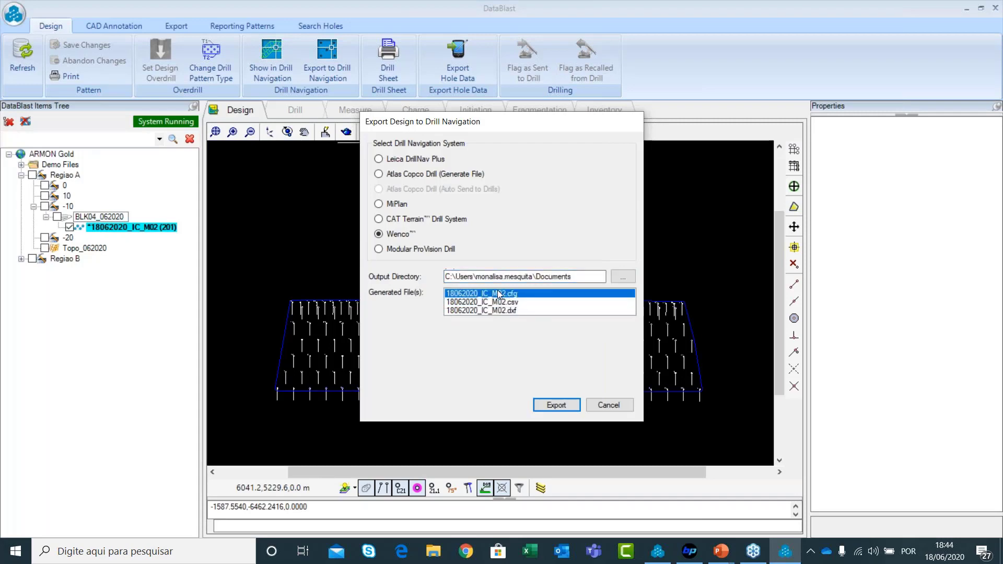
# Step: Compare the export options of the CAT Terrain, MiPlan, Atlas Copco and Leica DrillNav Plus systems, and cancel the export
pyautogui.click(379, 220)
pyautogui.click(379, 204)
pyautogui.click(378, 174)
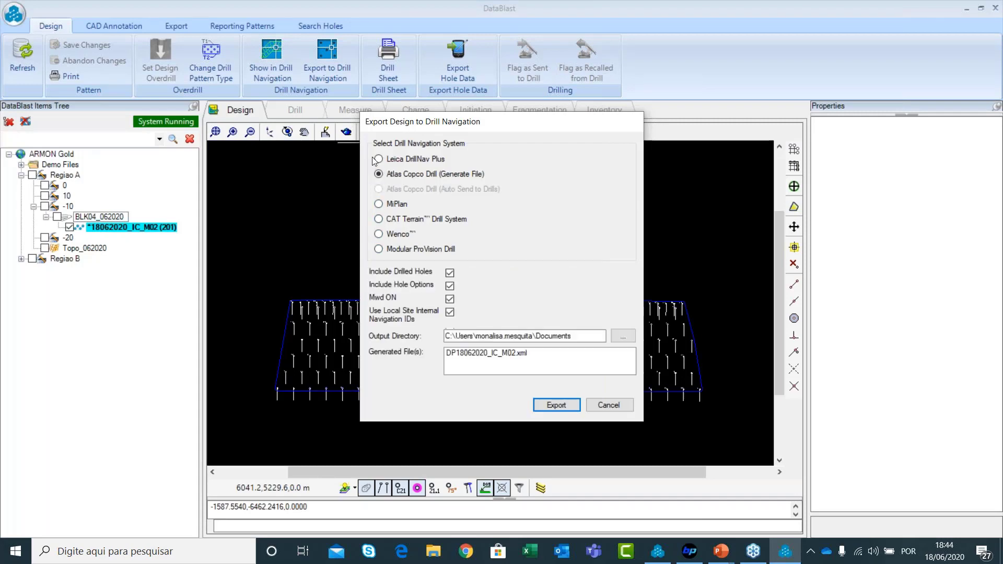
pyautogui.click(379, 158)
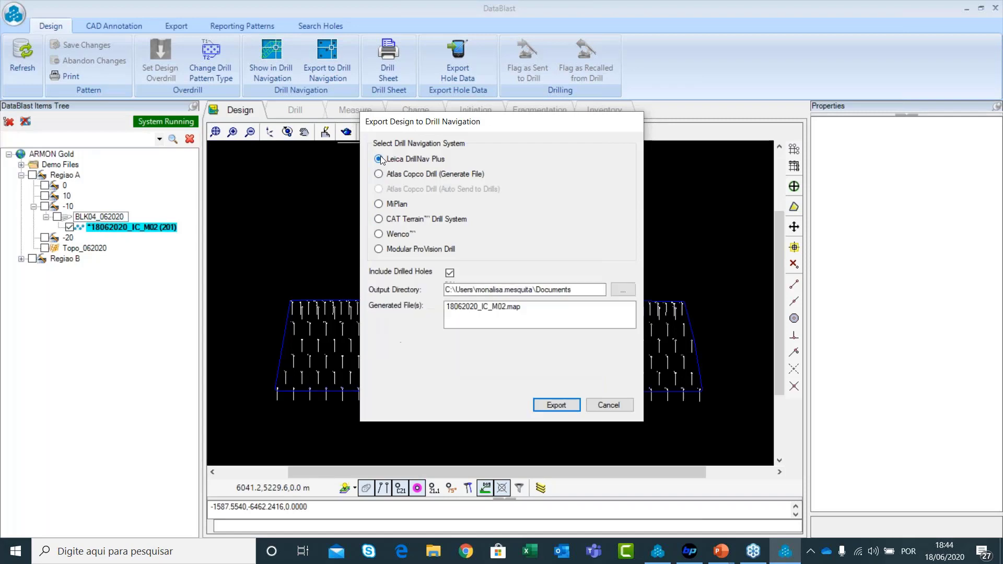
pyautogui.click(623, 406)
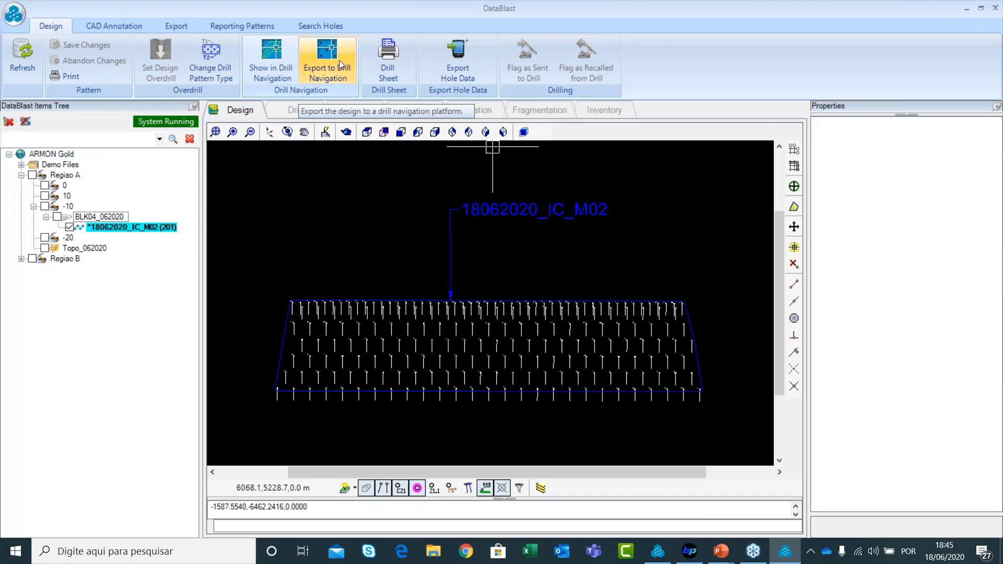
# Step: Flag drill pattern 18062020_IC_M02 as live and check its status option again
pyautogui.click(116, 228)
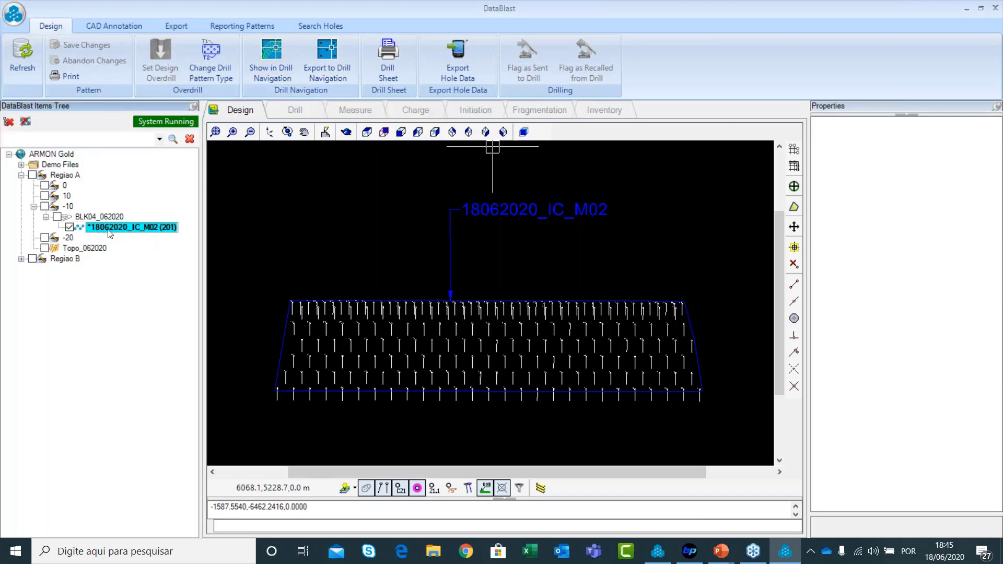
pyautogui.rightClick(114, 233)
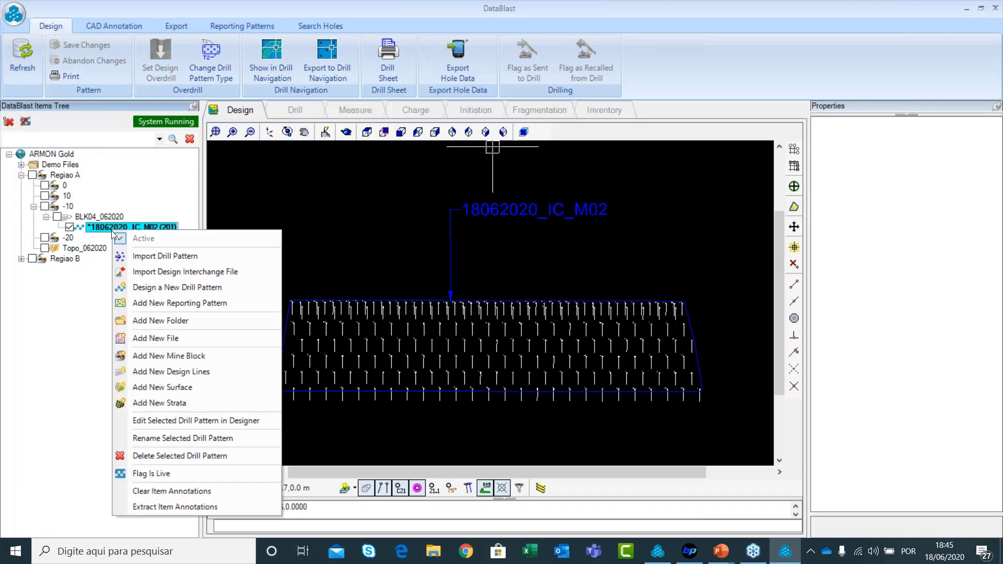
pyautogui.click(160, 474)
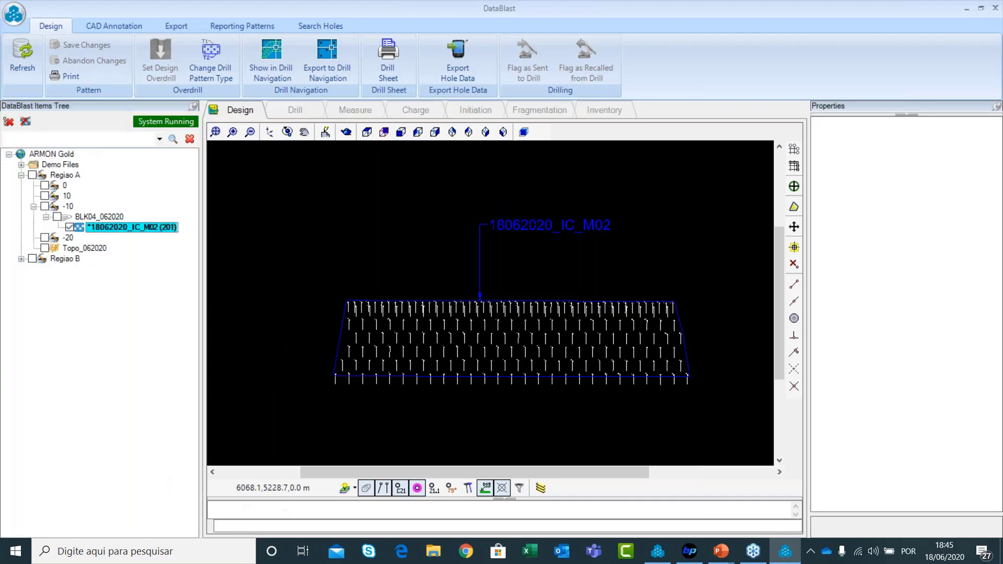
pyautogui.rightClick(115, 229)
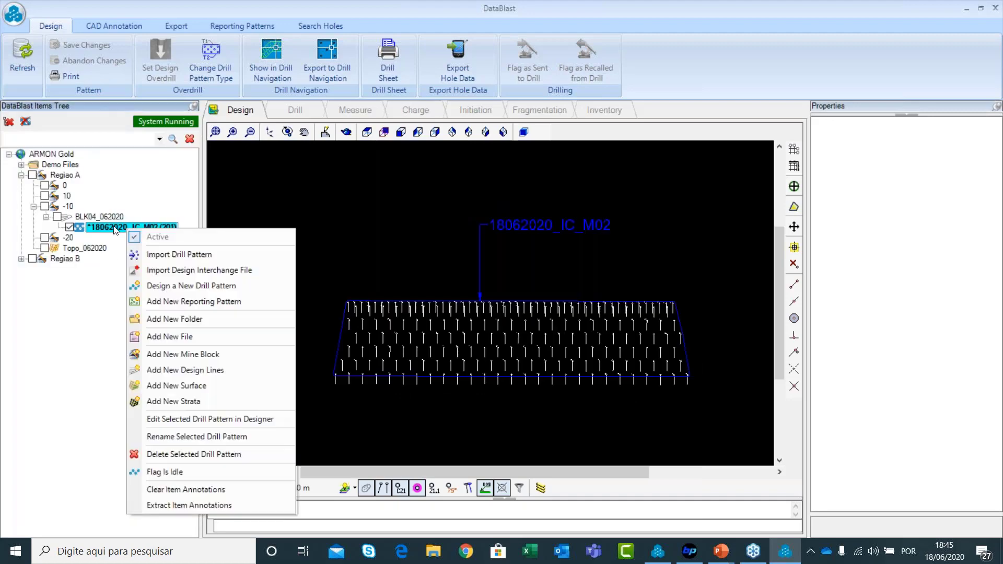
pyautogui.click(97, 228)
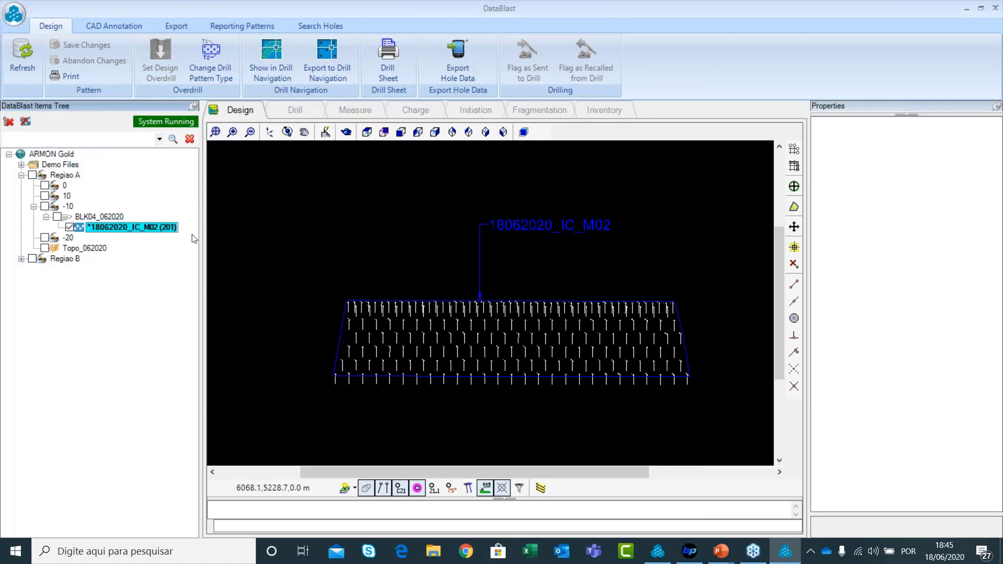
pyautogui.click(358, 224)
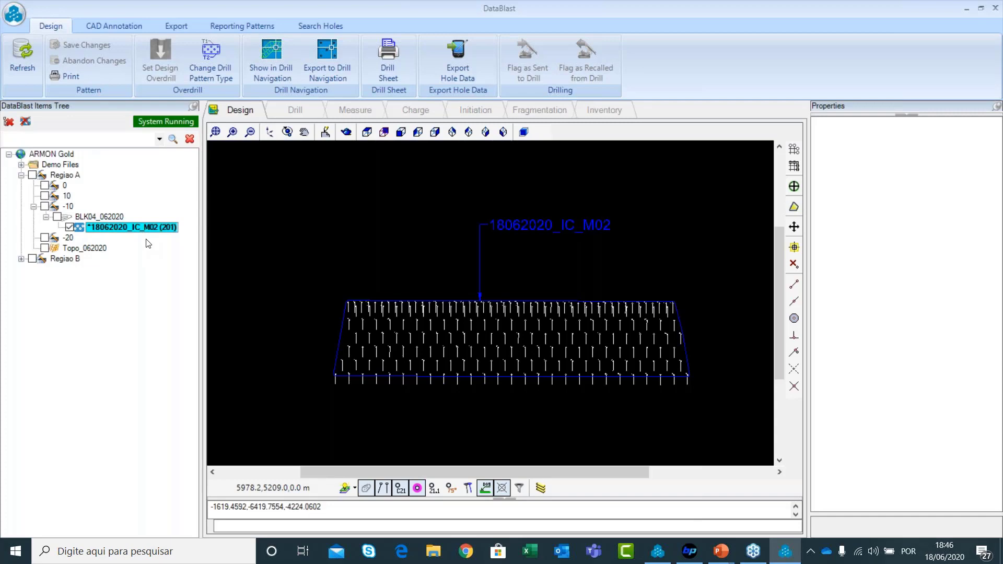
# Step: Switch to BlastPad Drill and open its login form
pyautogui.hotkey('alt', 'Tab')
pyautogui.hotkey('alt', 'Tab')
pyautogui.hotkey('alt', 'Tab')
pyautogui.hotkey('alt', 'Tab')
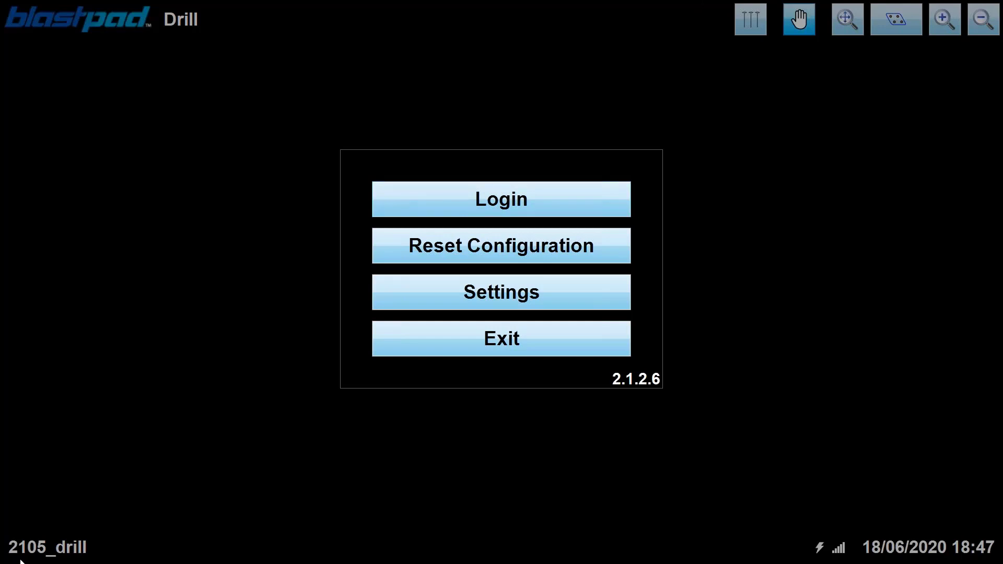
pyautogui.click(506, 199)
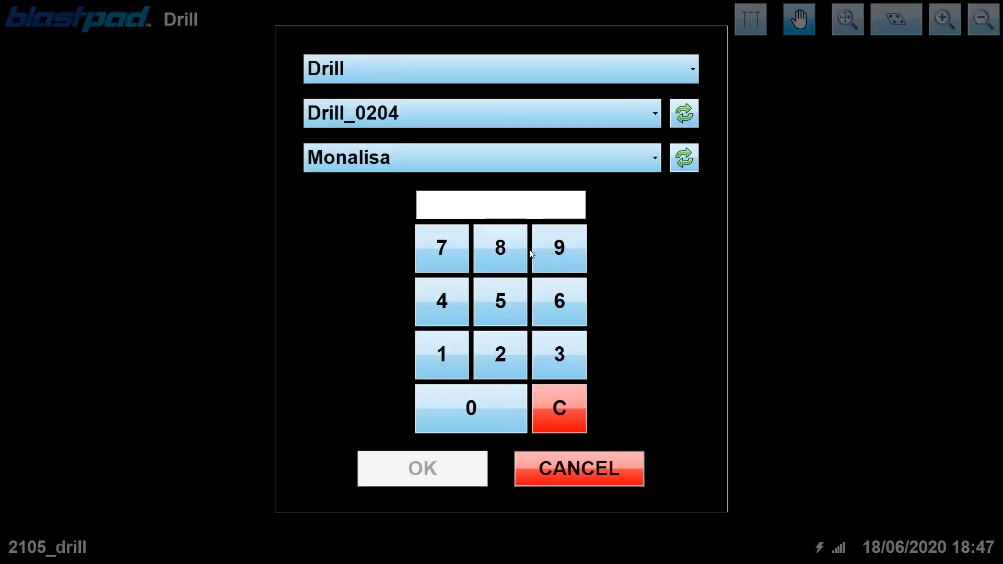
# Step: Choose the Drill activity, the Drill_0204 unit and the operator's name for the login
pyautogui.click(419, 64)
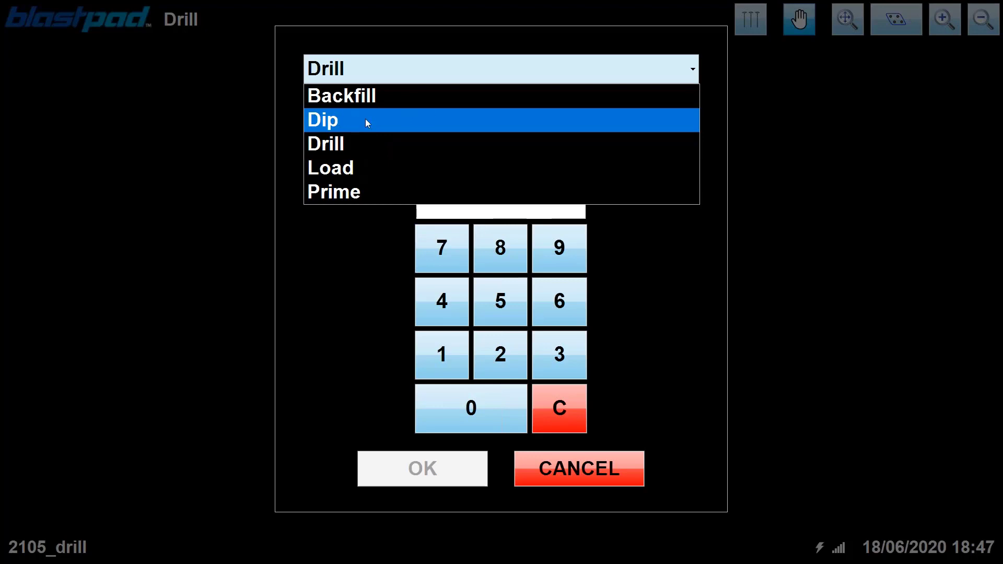
pyautogui.click(334, 141)
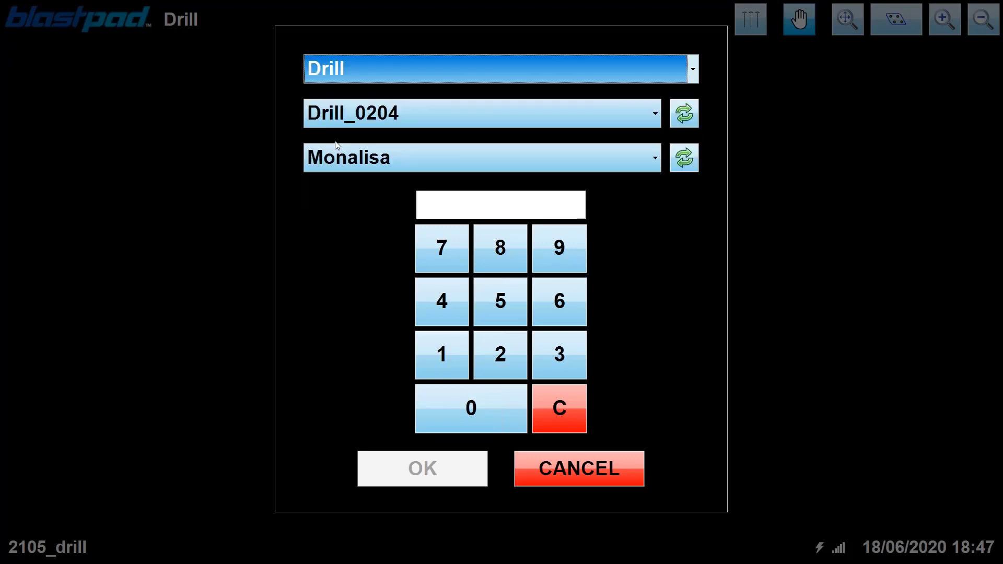
pyautogui.click(334, 123)
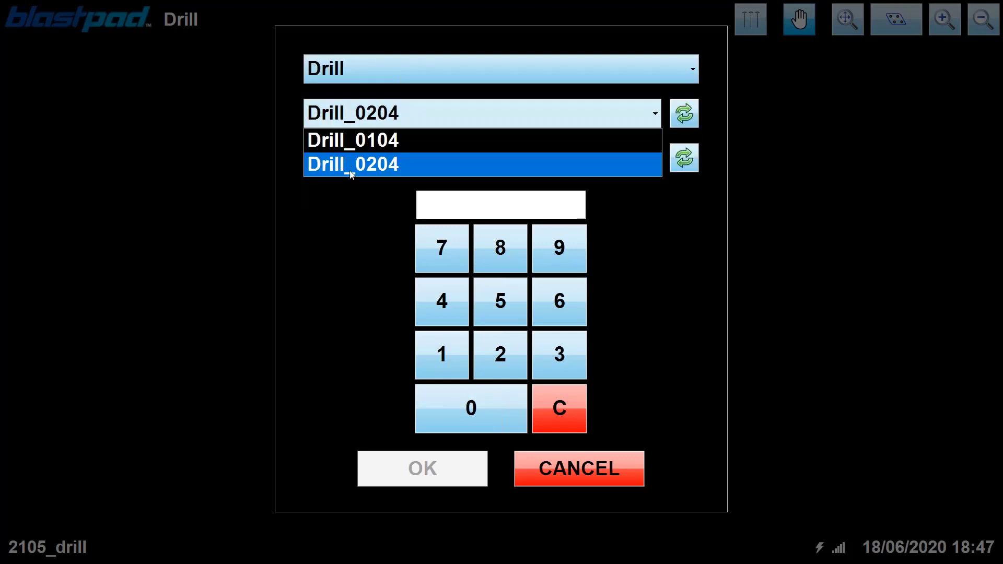
pyautogui.click(375, 161)
pyautogui.click(375, 161)
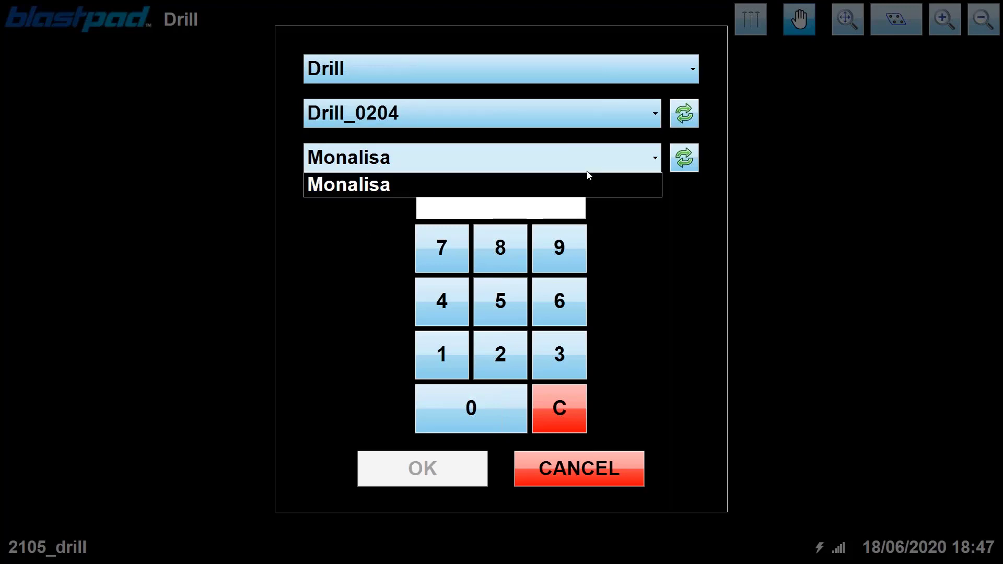
pyautogui.click(632, 158)
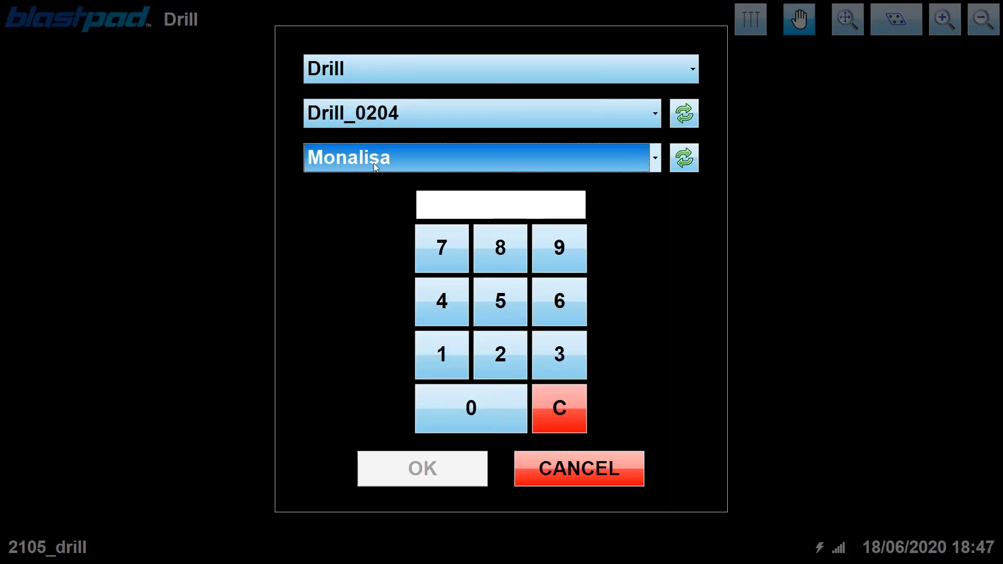
# Step: Enter the operator's PIN and log in
pyautogui.click(447, 355)
pyautogui.click(494, 355)
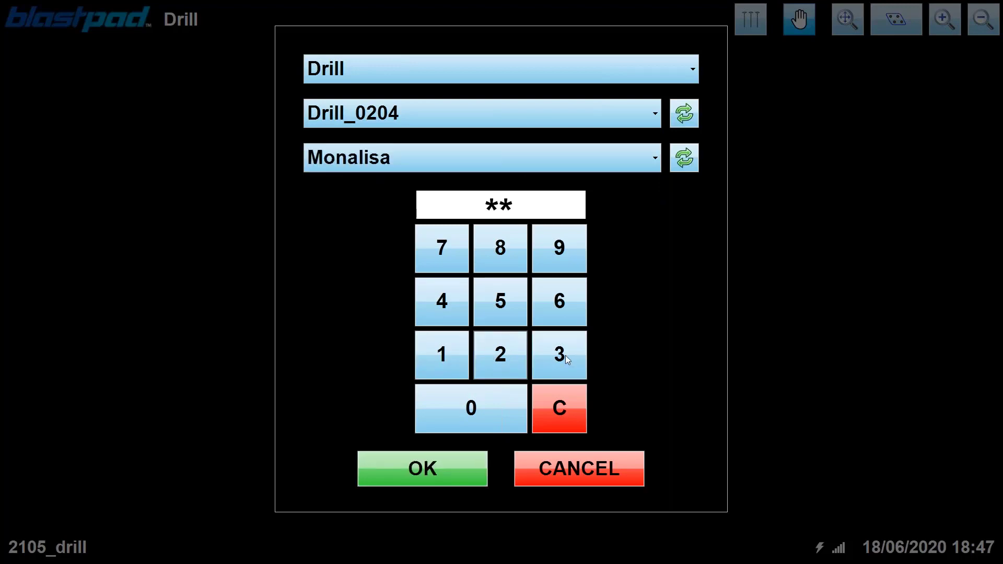
pyautogui.click(567, 359)
pyautogui.click(437, 312)
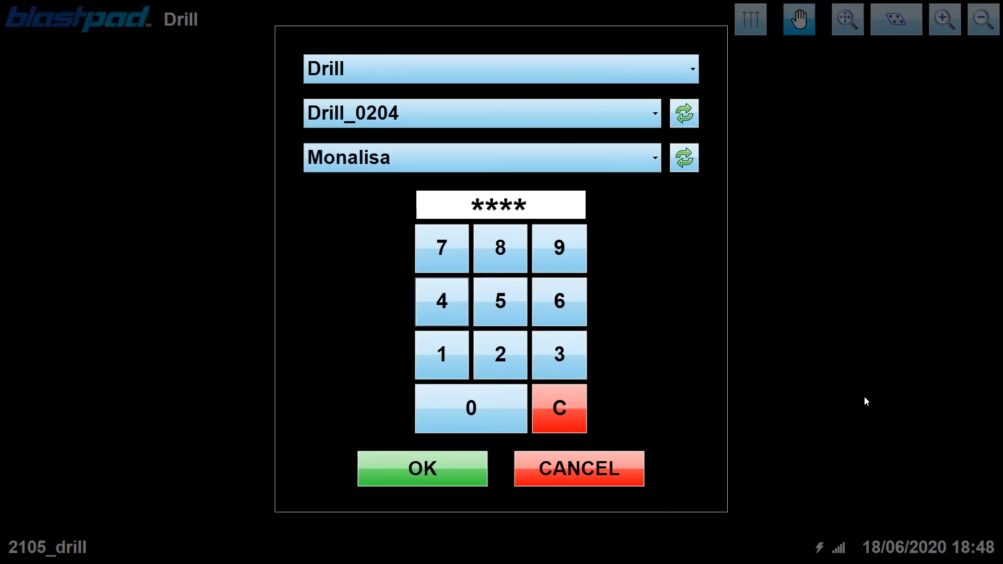
pyautogui.click(426, 473)
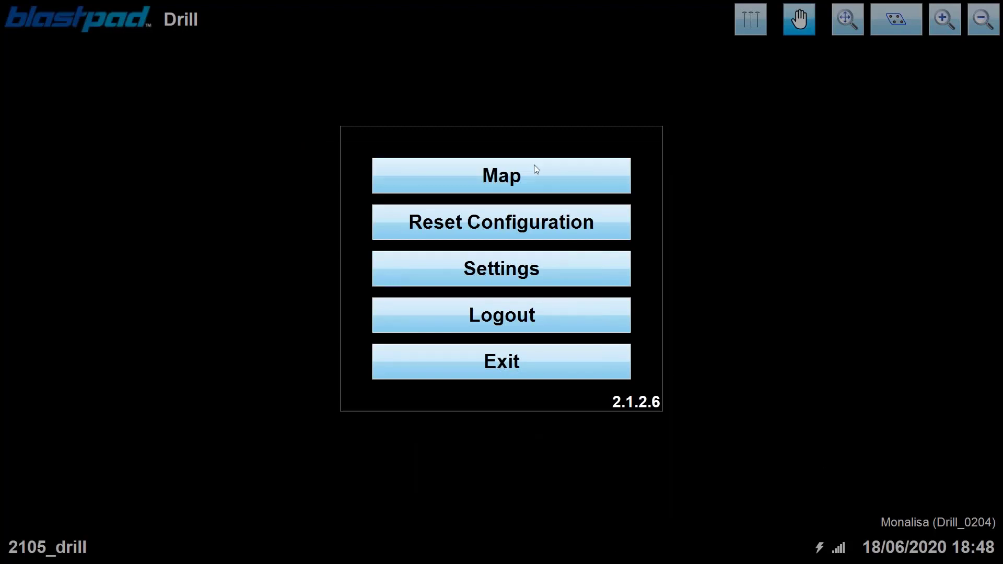
# Step: Open the map, refresh the active pattern list from the server and load 18062020_IC_M02 as the active pattern
pyautogui.click(547, 180)
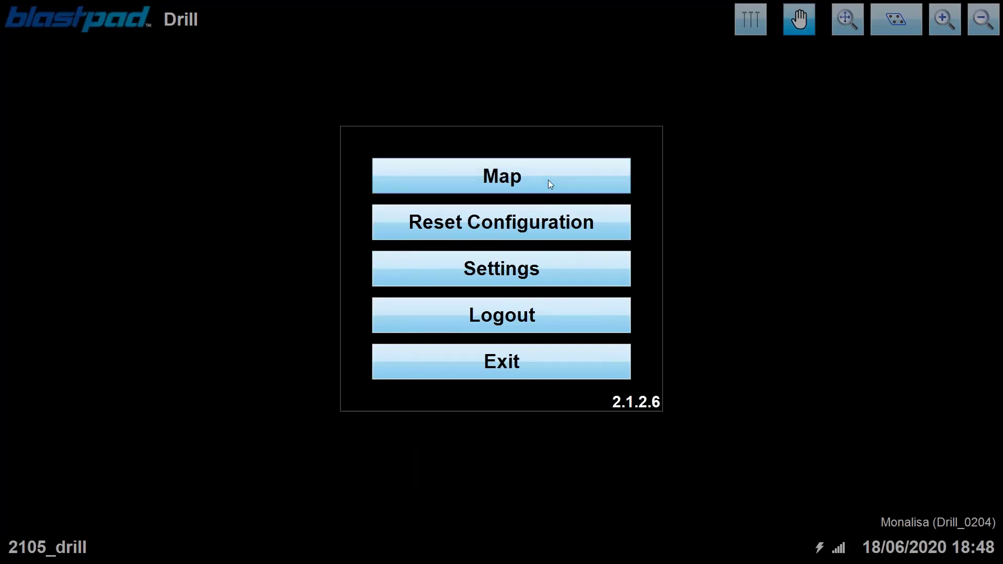
pyautogui.click(67, 551)
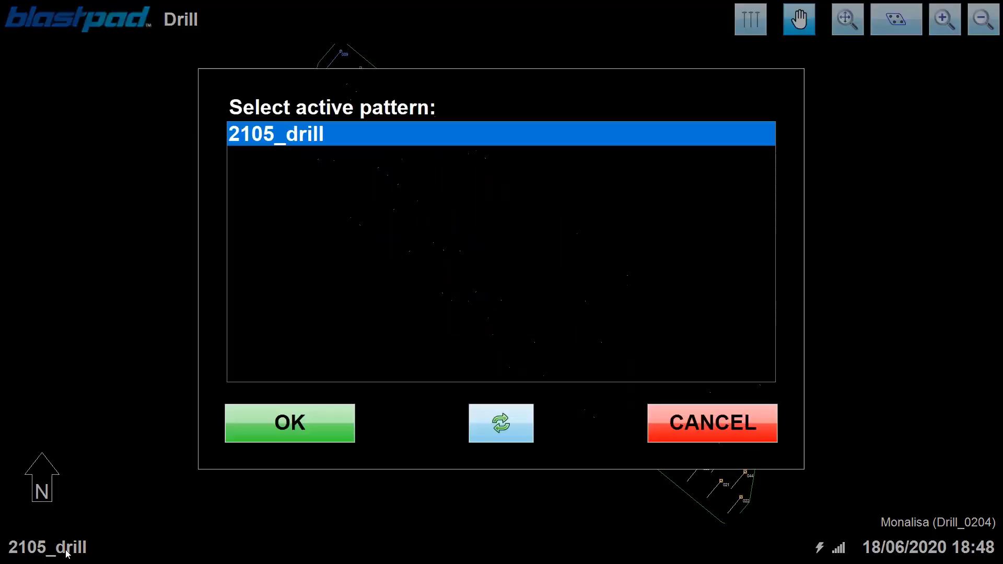
pyautogui.click(516, 423)
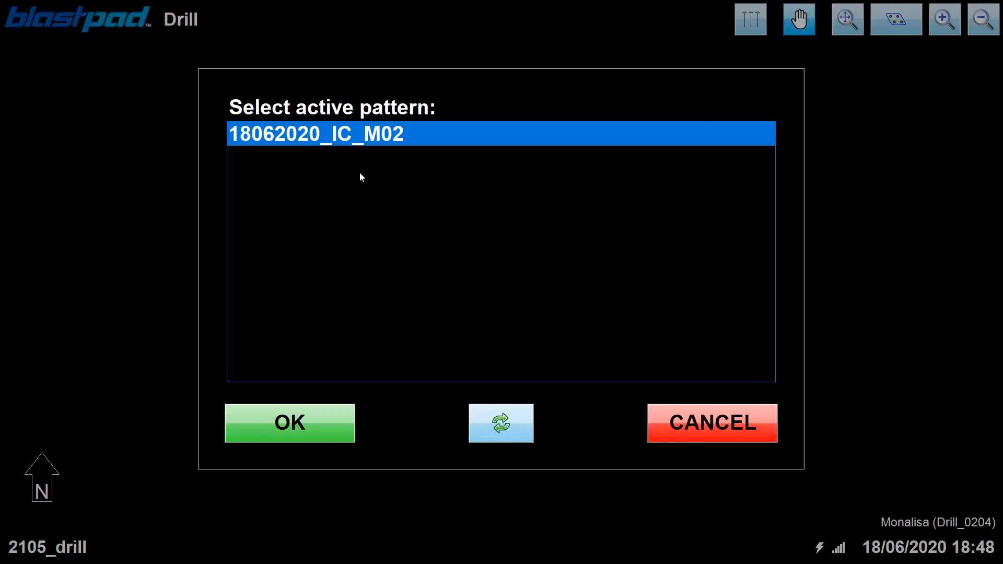
pyautogui.click(500, 415)
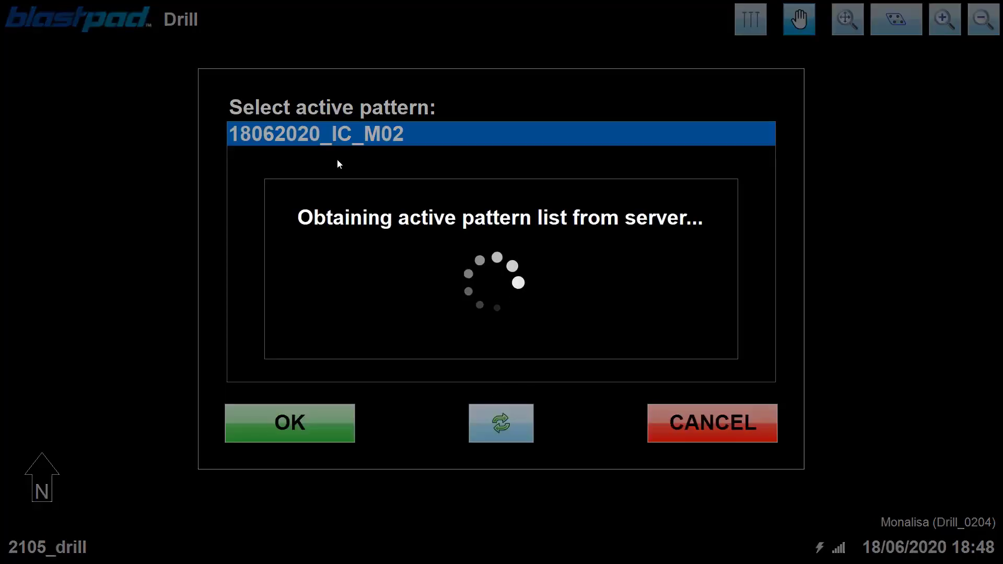
pyautogui.click(287, 425)
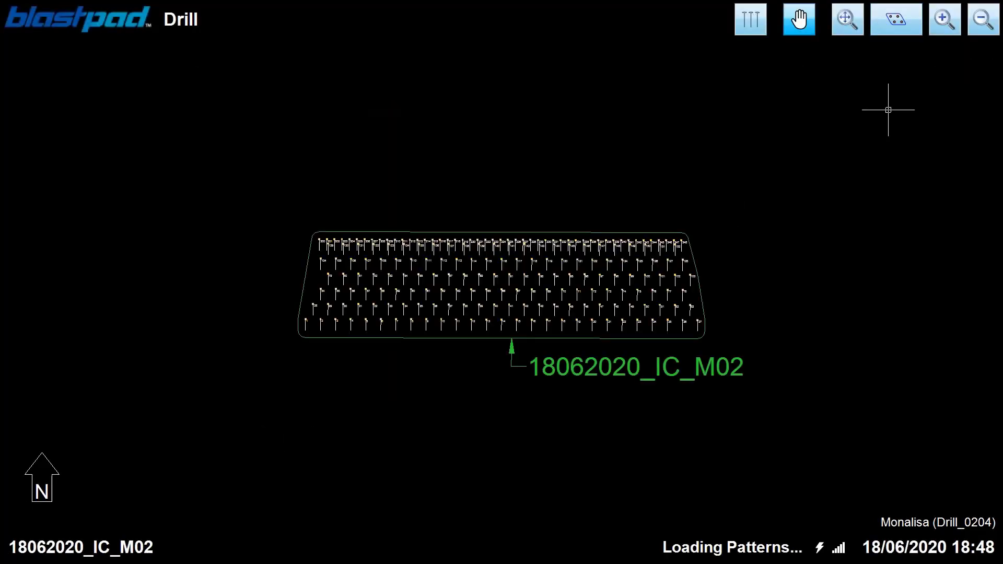
# Step: Examine the hole layout and numbering of the loaded pattern, both up close around hole 1 and as a whole
pyautogui.scroll(2, 454, 251)
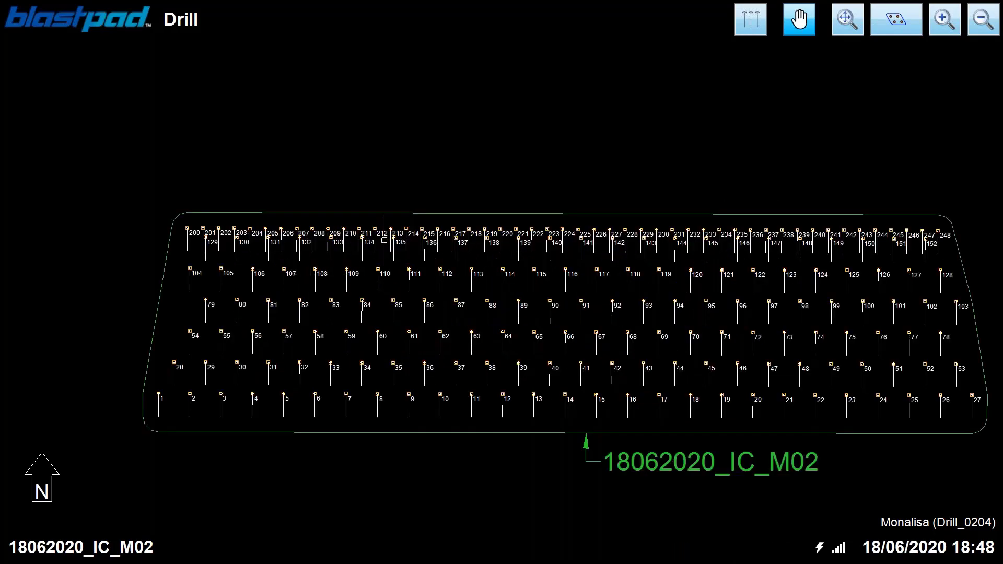
pyautogui.scroll(4, 957, 313)
pyautogui.scroll(-4, 965, 320)
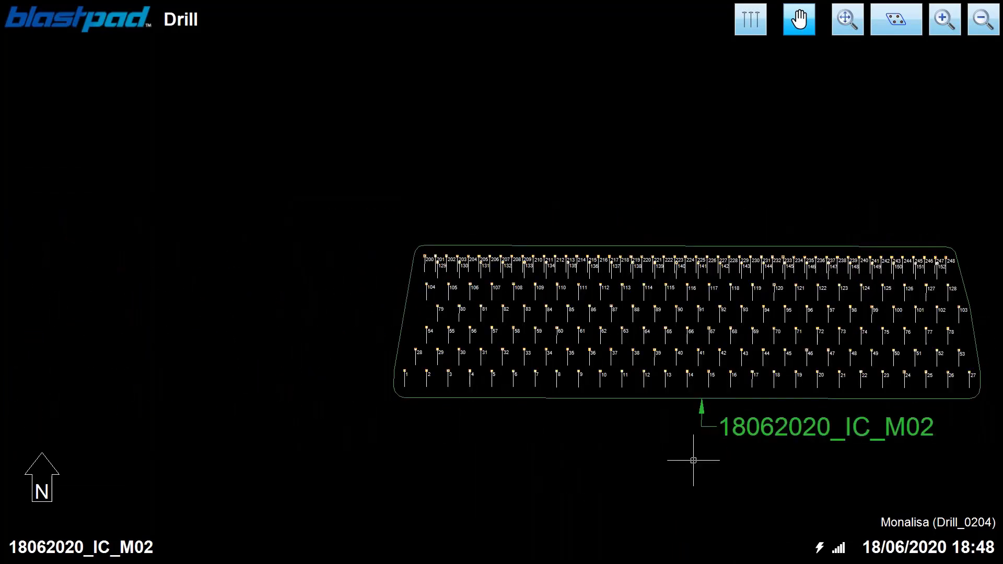
pyautogui.scroll(2, 888, 377)
pyautogui.scroll(-1, 917, 367)
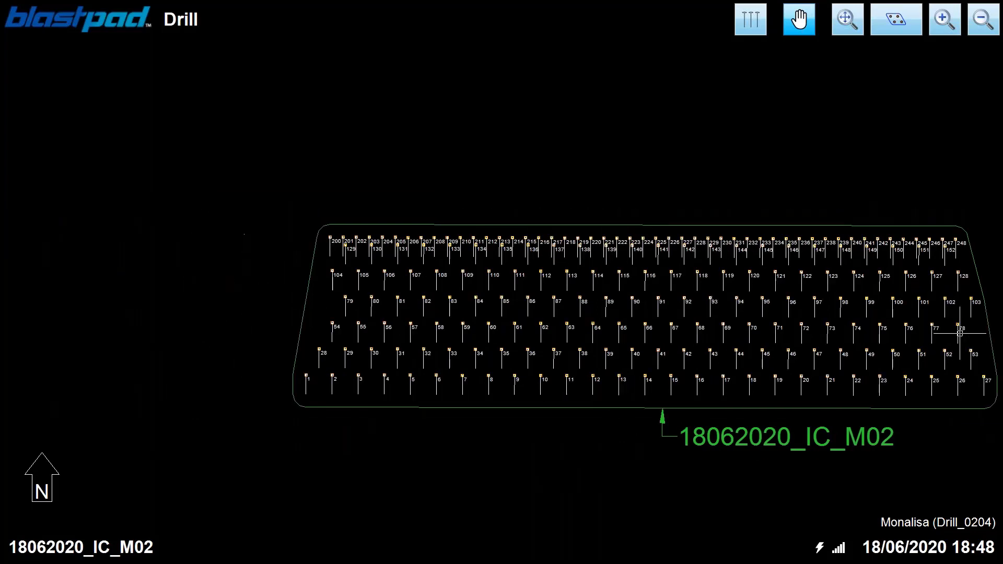
pyautogui.scroll(1, 273, 412)
pyautogui.scroll(4, 274, 411)
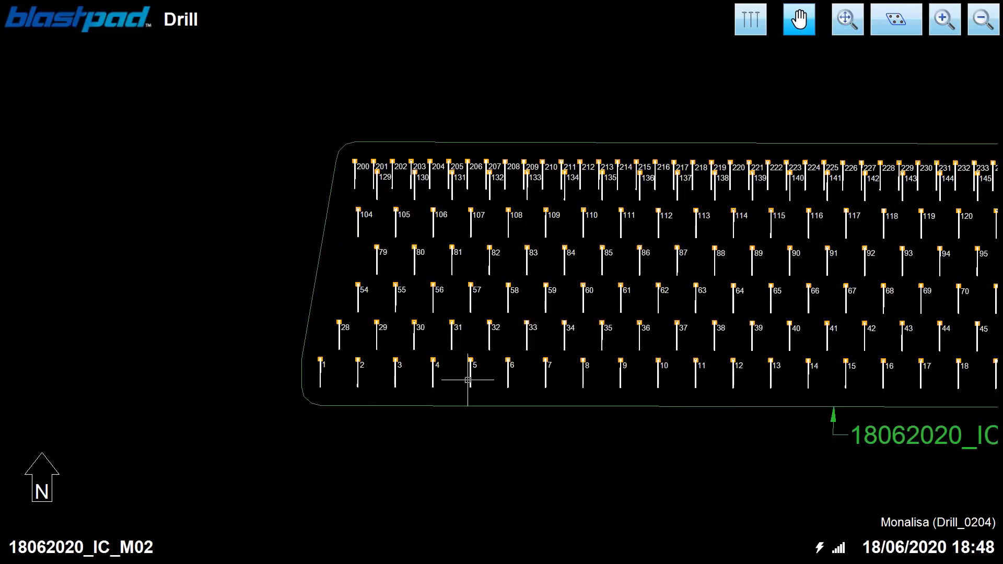
pyautogui.scroll(1, 295, 338)
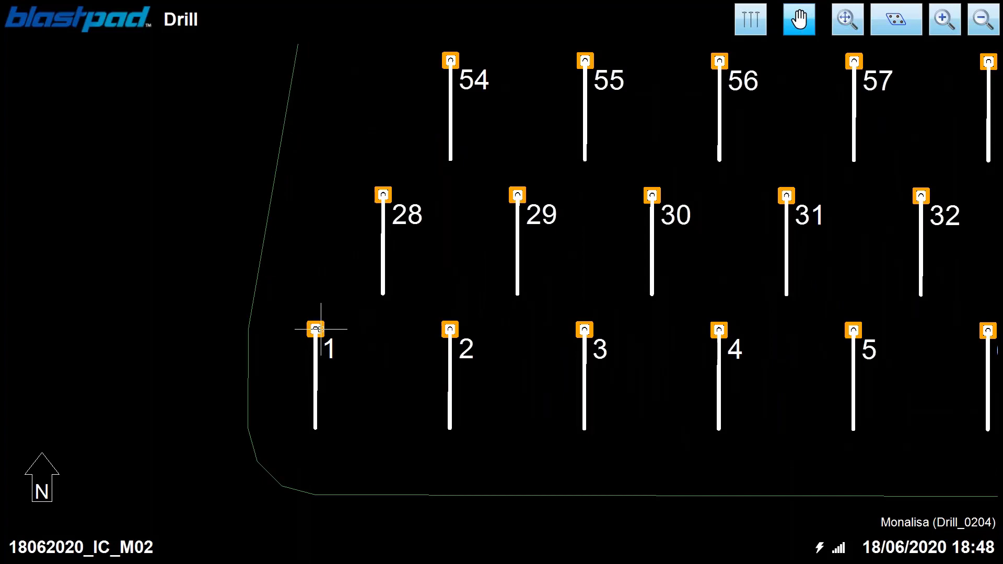
pyautogui.scroll(-1, 330, 351)
pyautogui.scroll(-3, 327, 343)
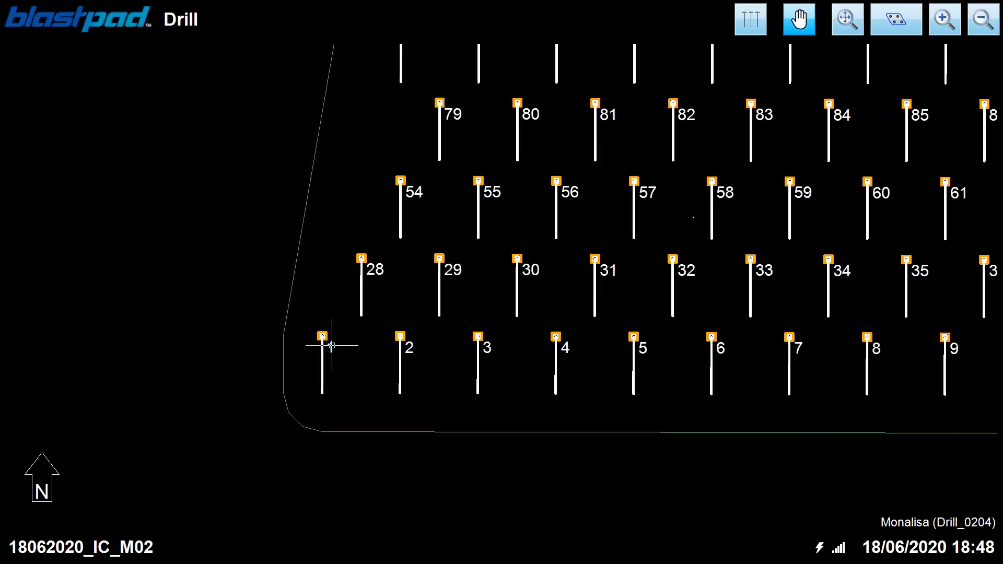
pyautogui.scroll(-2, 390, 339)
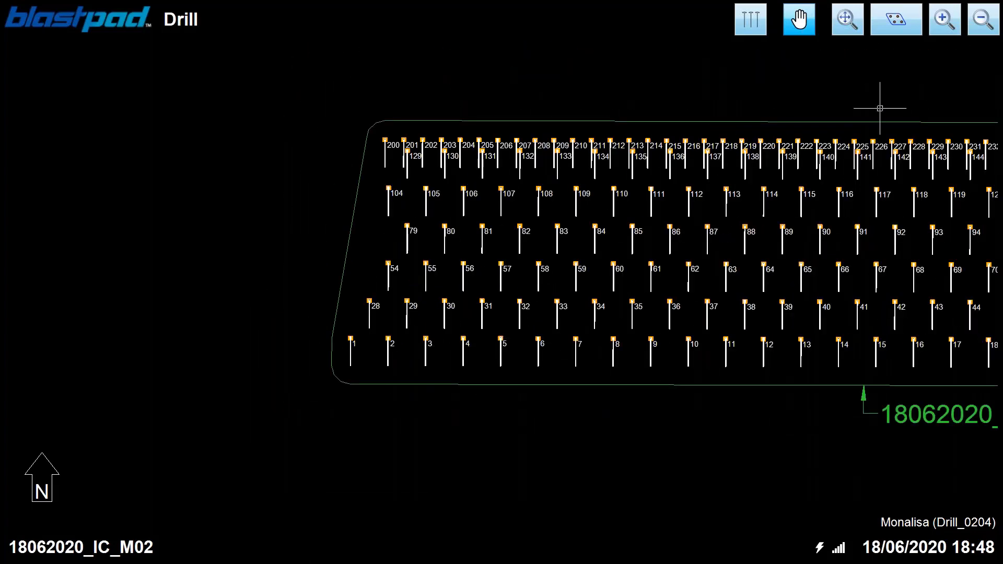
pyautogui.click(910, 7)
pyautogui.scroll(2, 290, 317)
pyautogui.scroll(2, 313, 317)
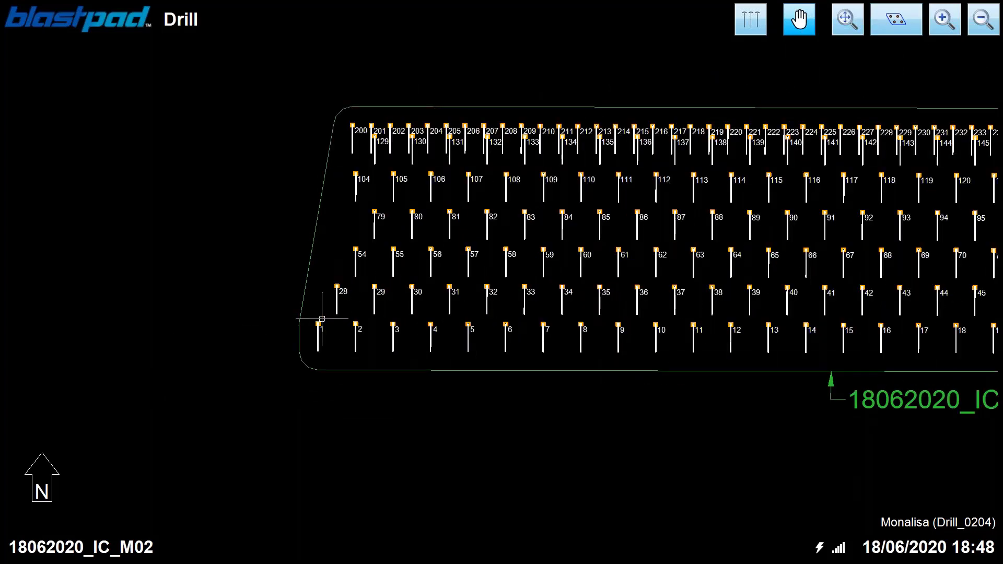
# Step: Refresh the active pattern list and confirm 18062020_IC_M02 as the active pattern again
pyautogui.click(127, 548)
pyautogui.click(495, 423)
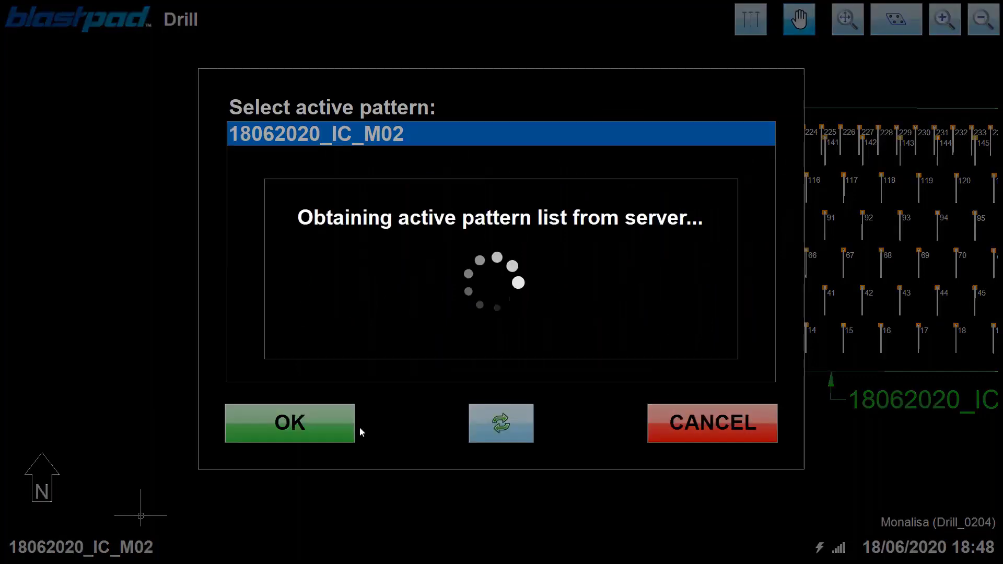
pyautogui.click(303, 424)
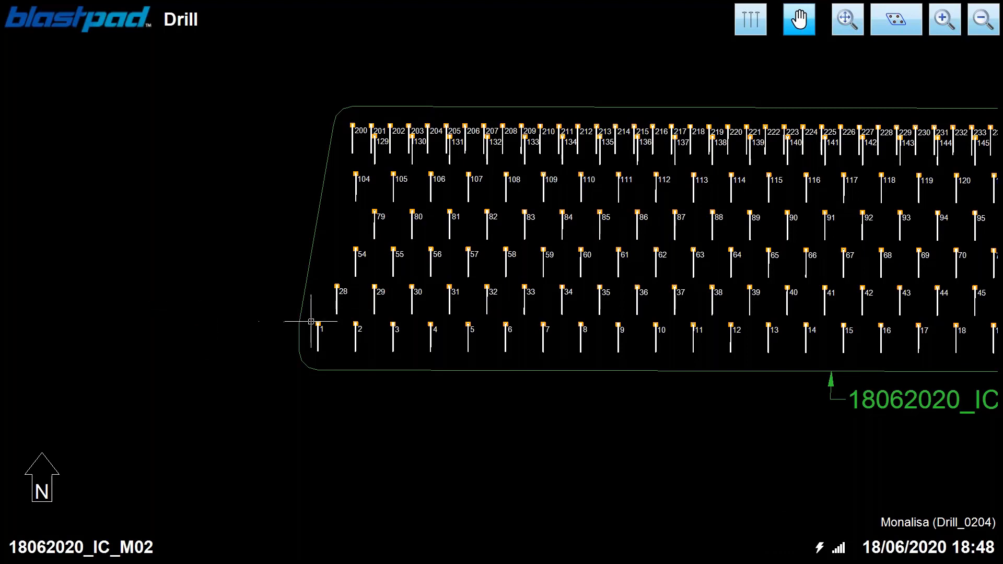
# Step: Switch to DataBlast to look at the drill pattern there and return to BlastPad Drill
pyautogui.hotkey('alt', 'Tab')
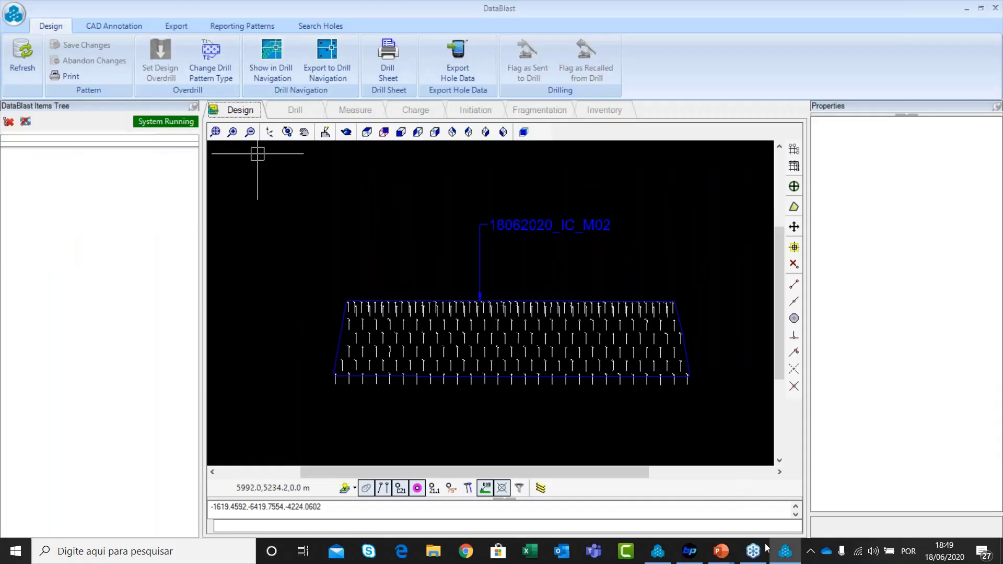
pyautogui.hotkey('alt', 'Tab')
pyautogui.hotkey('alt', 'Tab')
pyautogui.hotkey('alt', 'Tab')
pyautogui.hotkey('alt', 'Tab')
pyautogui.hotkey('alt', 'Tab')
pyautogui.hotkey('alt', 'Tab')
pyautogui.hotkey('alt', 'Tab')
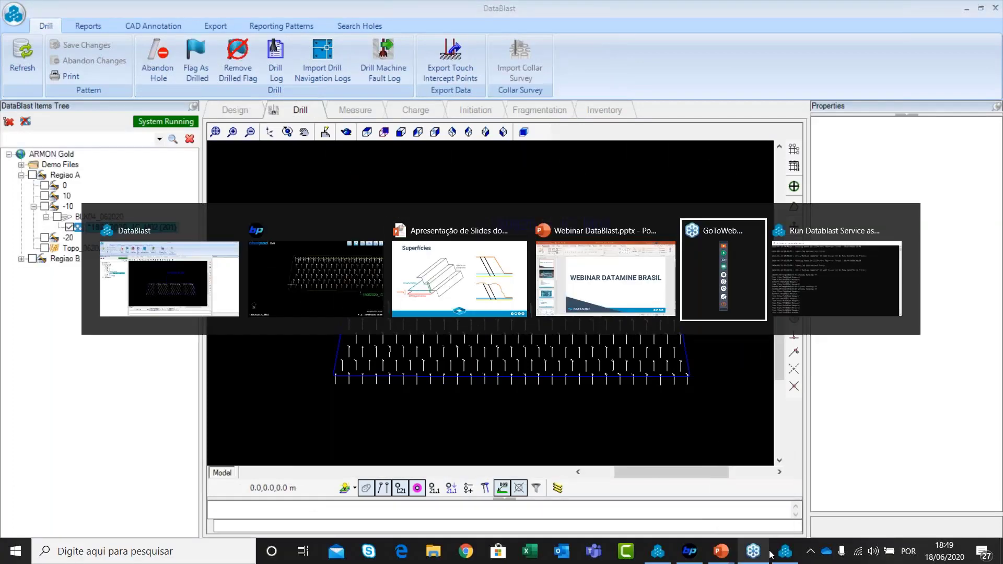
# Step: Update the pattern list from the server once more and reload 18062020_IC_M02 on the map
pyautogui.scroll(1, 339, 296)
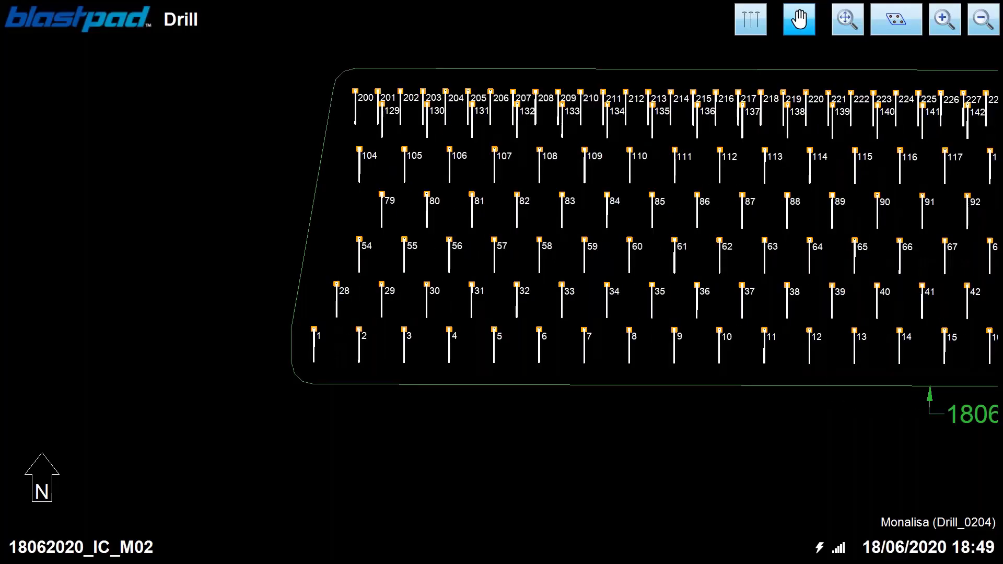
pyautogui.scroll(-2, 606, 314)
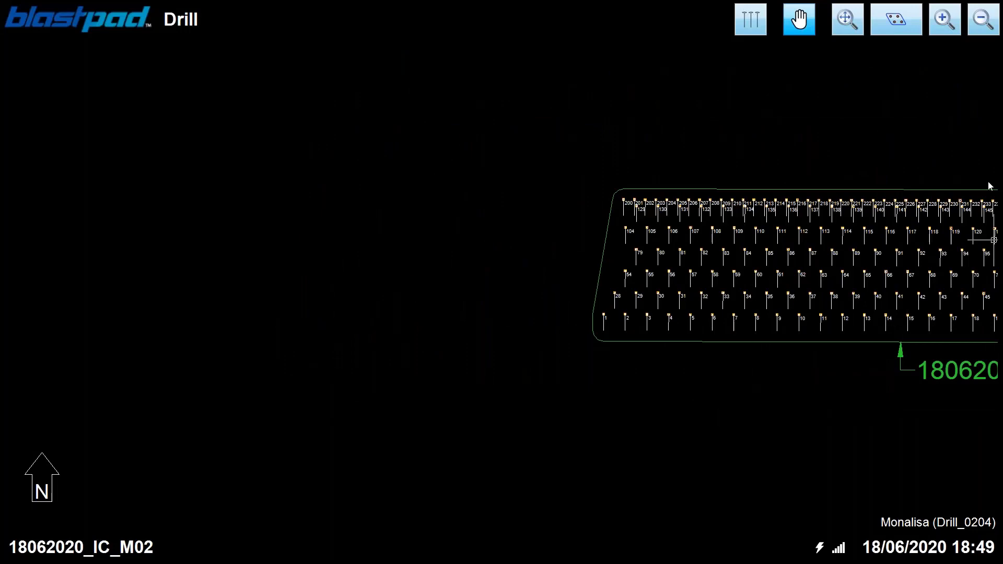
pyautogui.click(897, 20)
pyautogui.scroll(2, 462, 308)
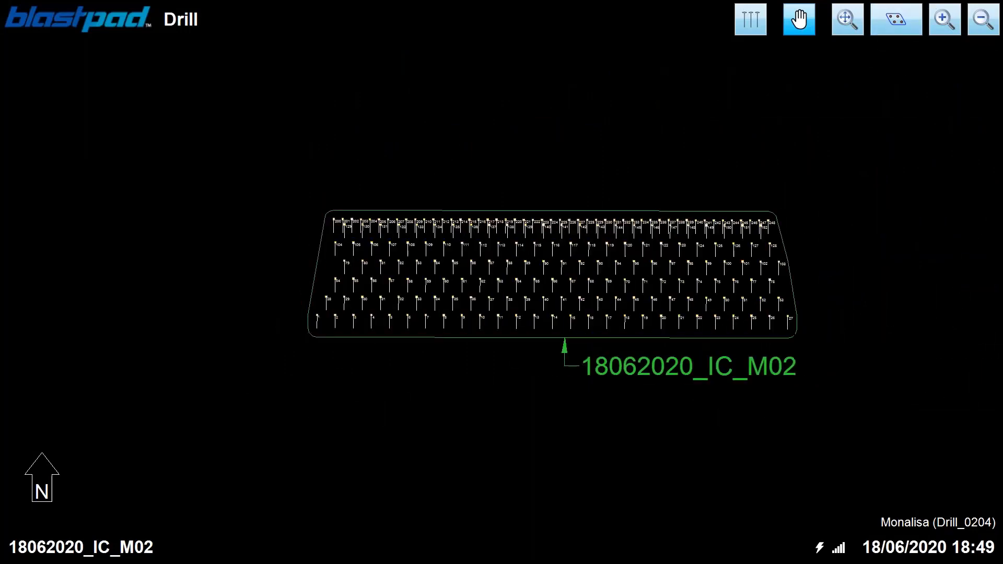
pyautogui.scroll(1, 557, 264)
pyautogui.scroll(1, 414, 285)
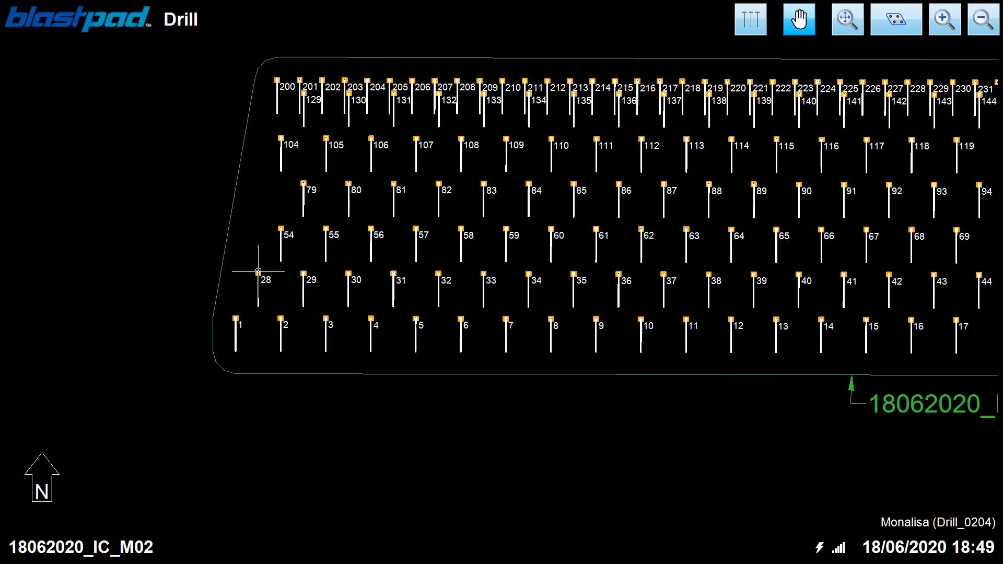
pyautogui.click(143, 547)
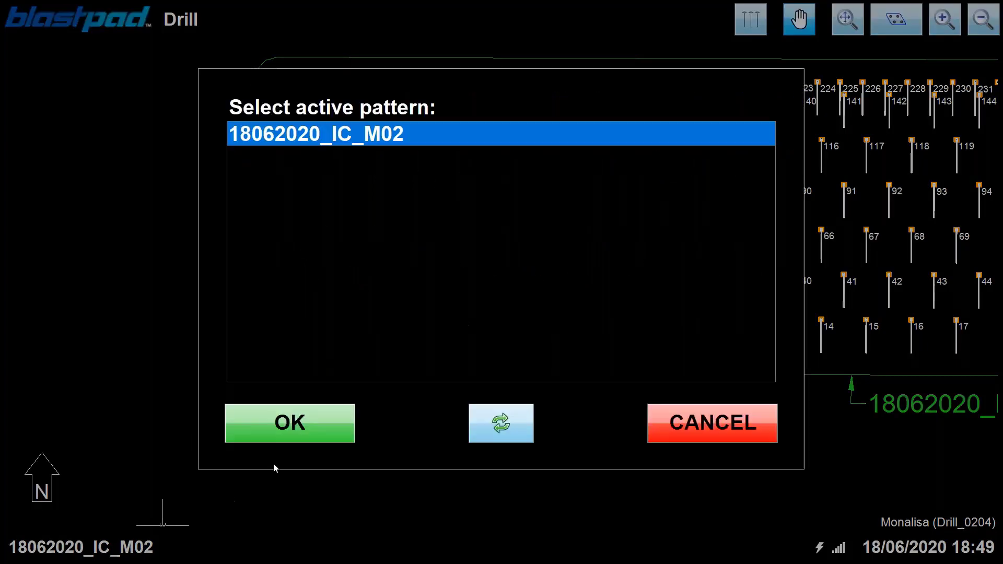
pyautogui.click(502, 427)
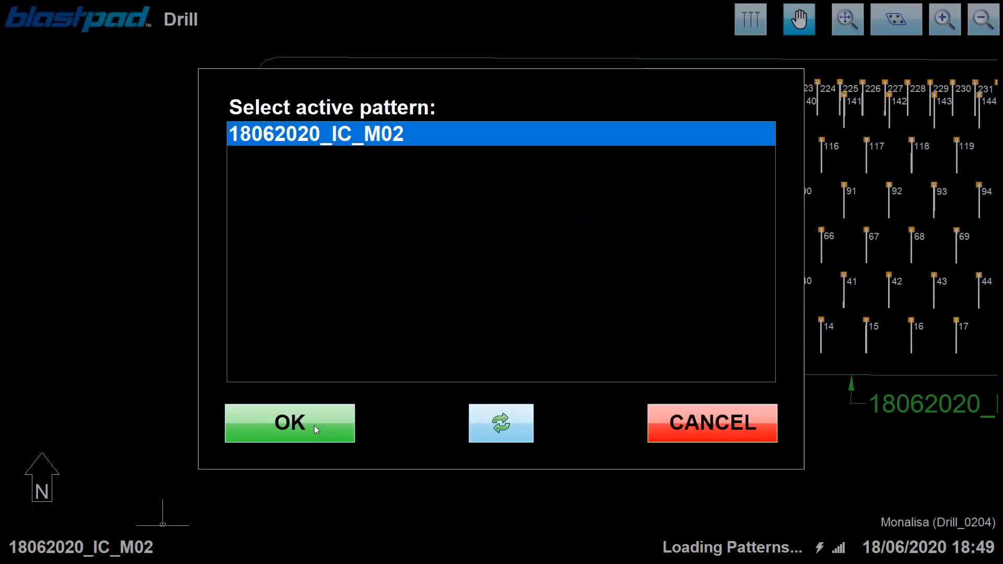
pyautogui.click(314, 425)
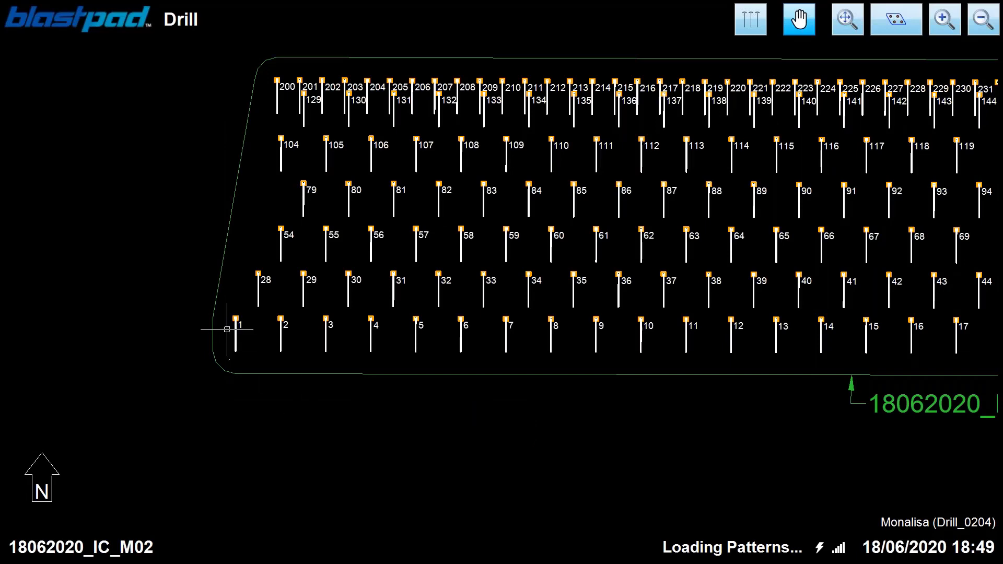
# Step: Hide the hole traces on the map and open the drilling record of hole 27
pyautogui.scroll(3, 246, 314)
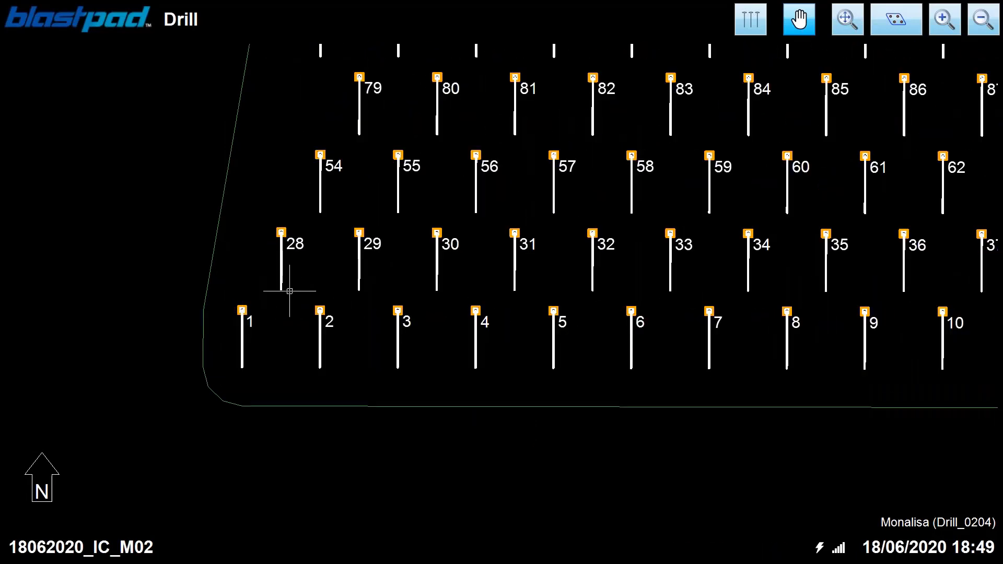
pyautogui.click(848, 20)
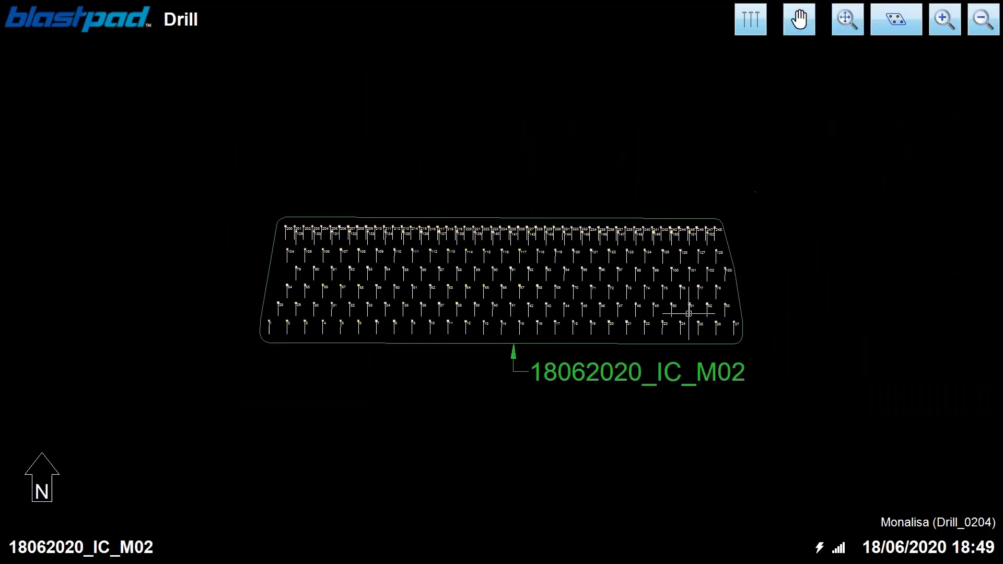
pyautogui.click(751, 20)
pyautogui.scroll(3, 761, 238)
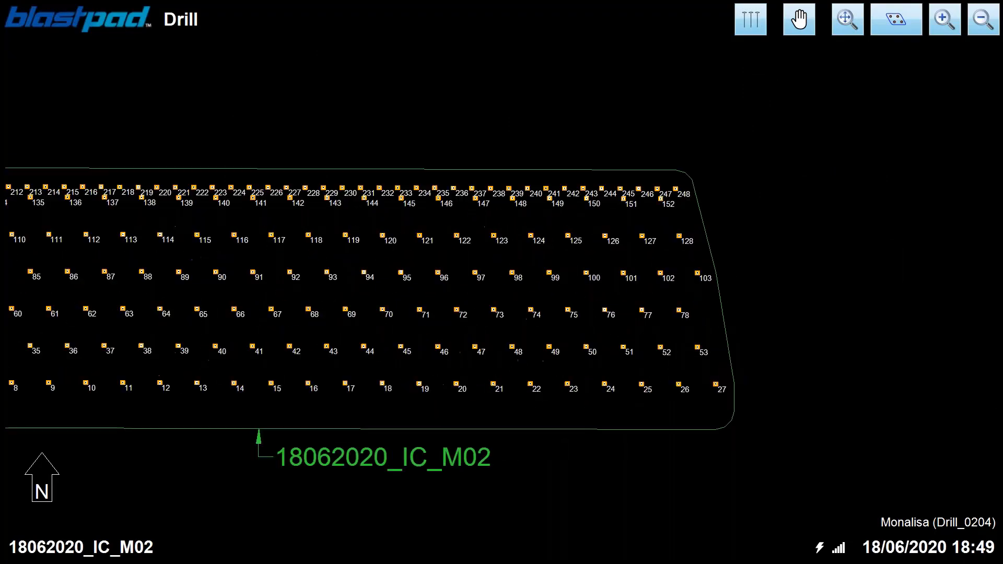
pyautogui.click(721, 397)
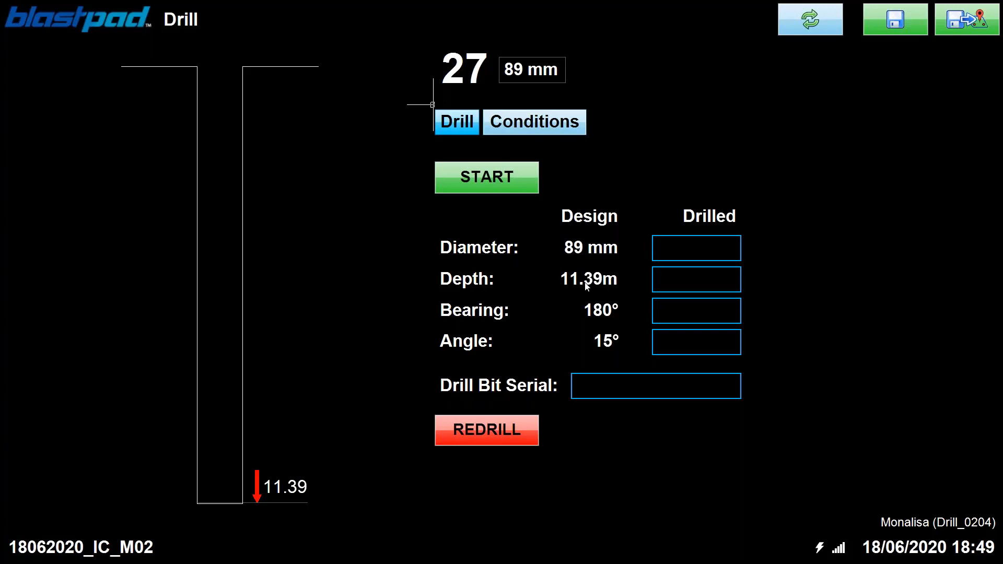
# Step: Enter 13 m as the drilled depth of hole 27
pyautogui.click(685, 285)
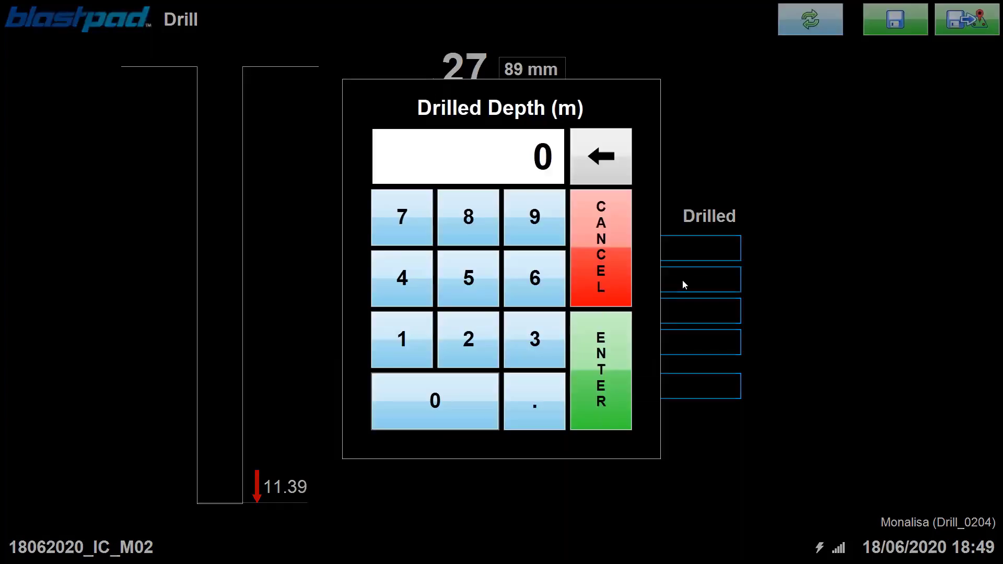
pyautogui.click(413, 344)
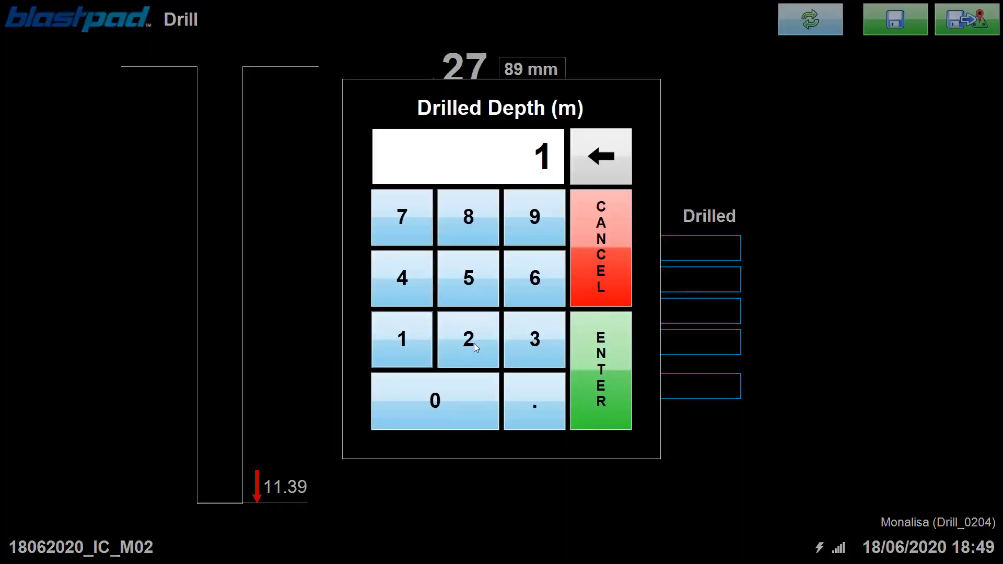
pyautogui.click(532, 345)
pyautogui.click(620, 367)
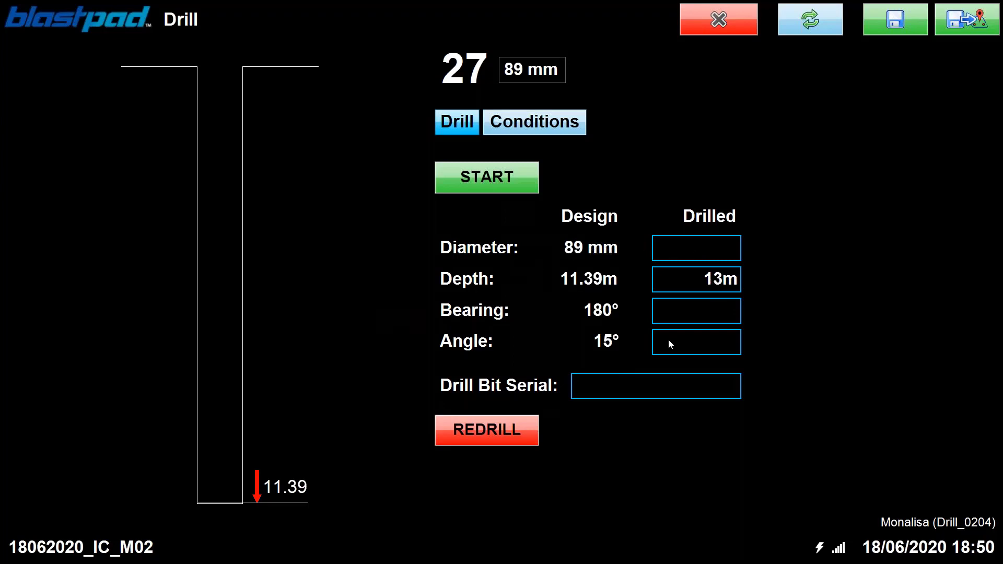
# Step: Enter 20° as hole 27's drilled angle and open the hole's list of drilling conditions
pyautogui.click(684, 349)
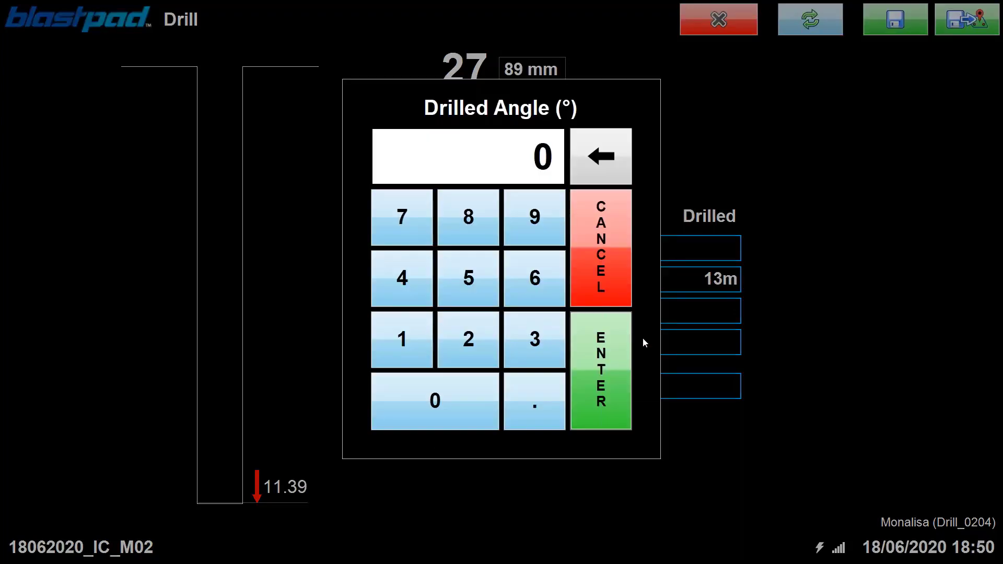
pyautogui.click(473, 341)
pyautogui.click(434, 401)
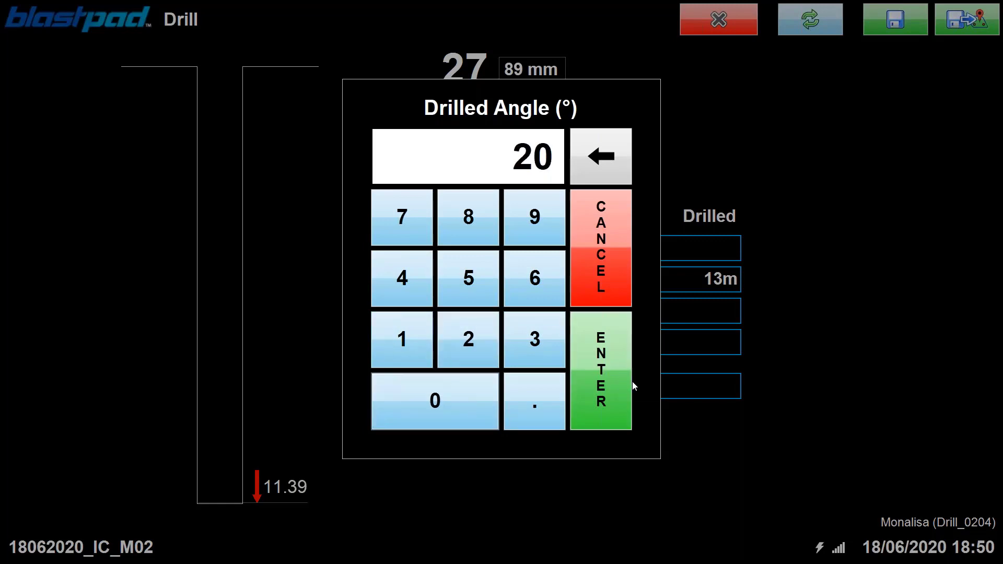
pyautogui.click(610, 381)
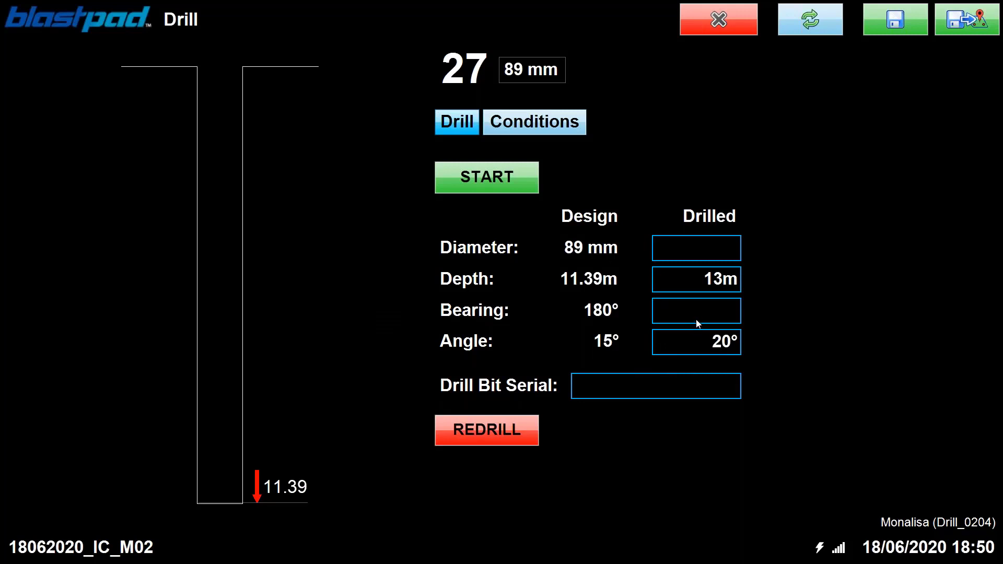
pyautogui.click(561, 126)
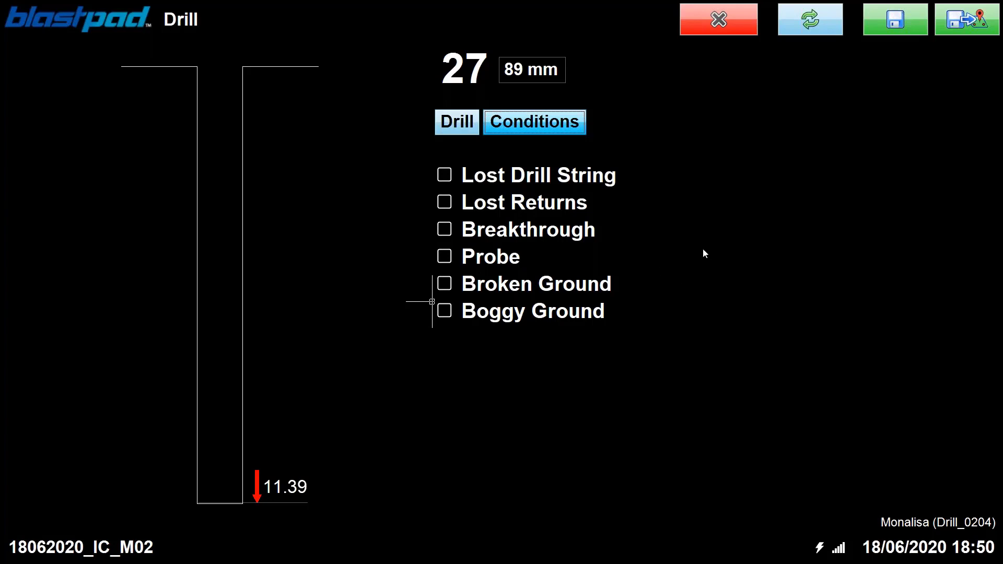
# Step: Flag Breakthrough as a drilling condition of hole 27, then save the record and return to the map
pyautogui.click(443, 231)
pyautogui.click(464, 121)
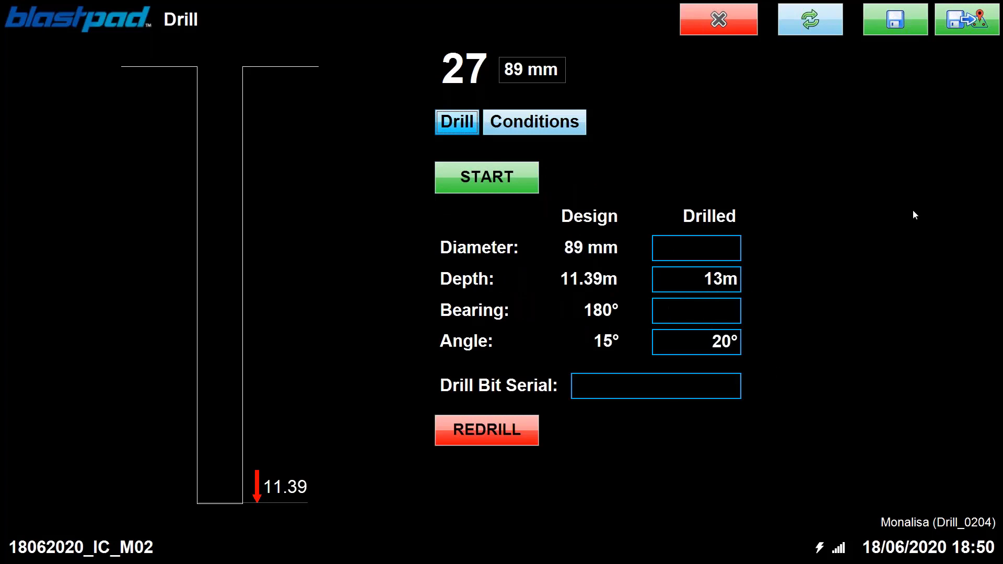
pyautogui.click(952, 21)
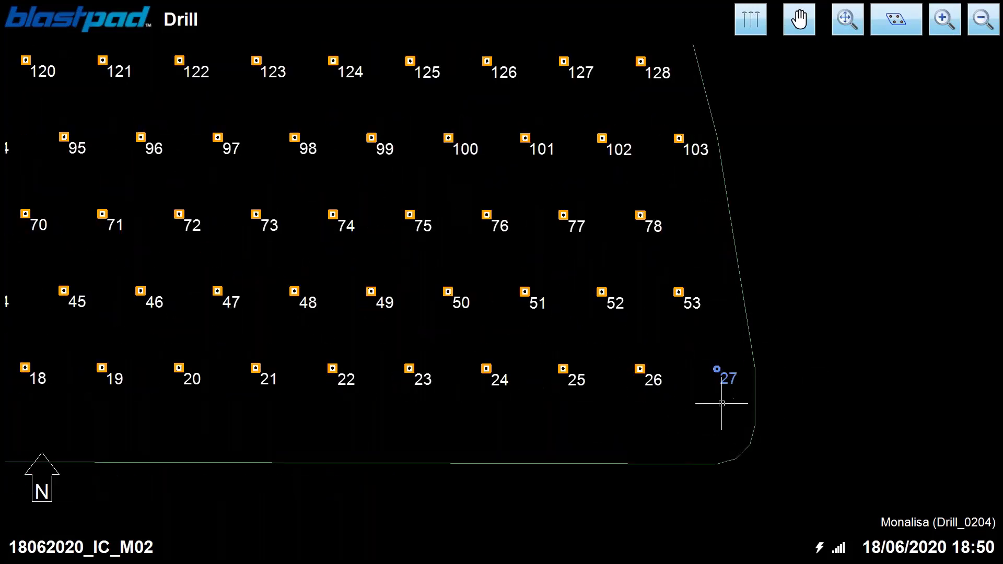
# Step: Open the drilling record of hole 26 from the map and enter 10 m as its drilled depth
pyautogui.scroll(1, 708, 405)
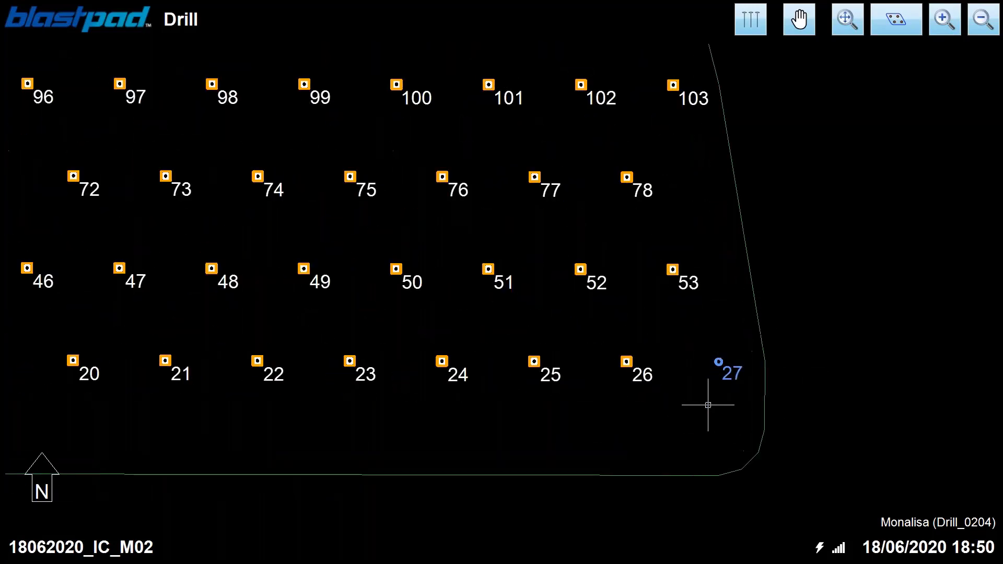
pyautogui.click(627, 363)
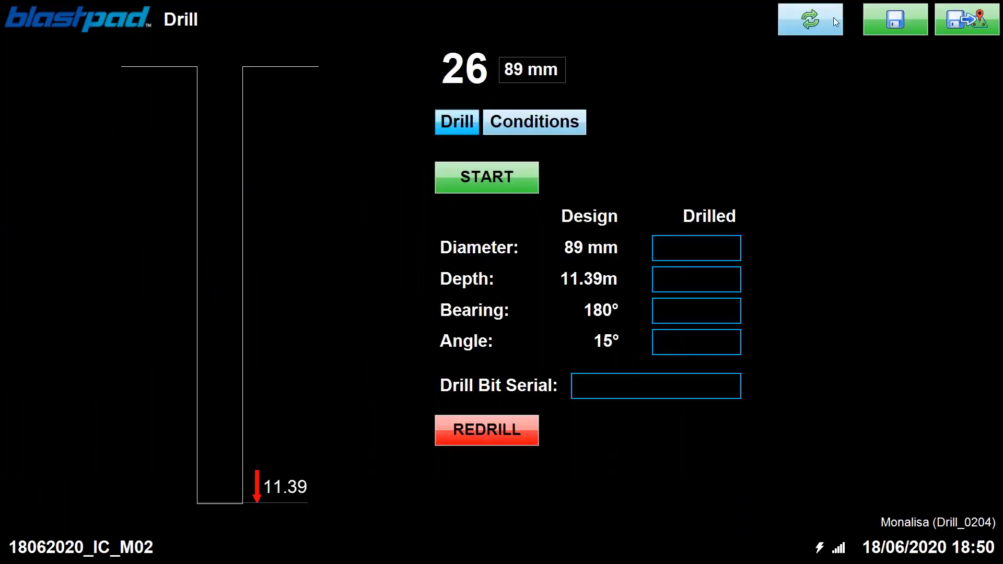
pyautogui.click(941, 22)
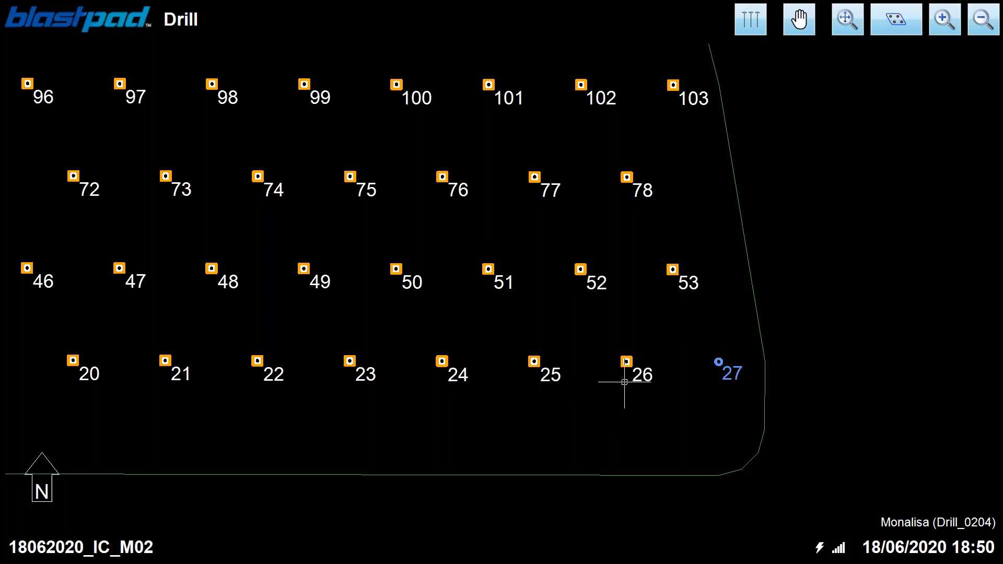
pyautogui.click(627, 361)
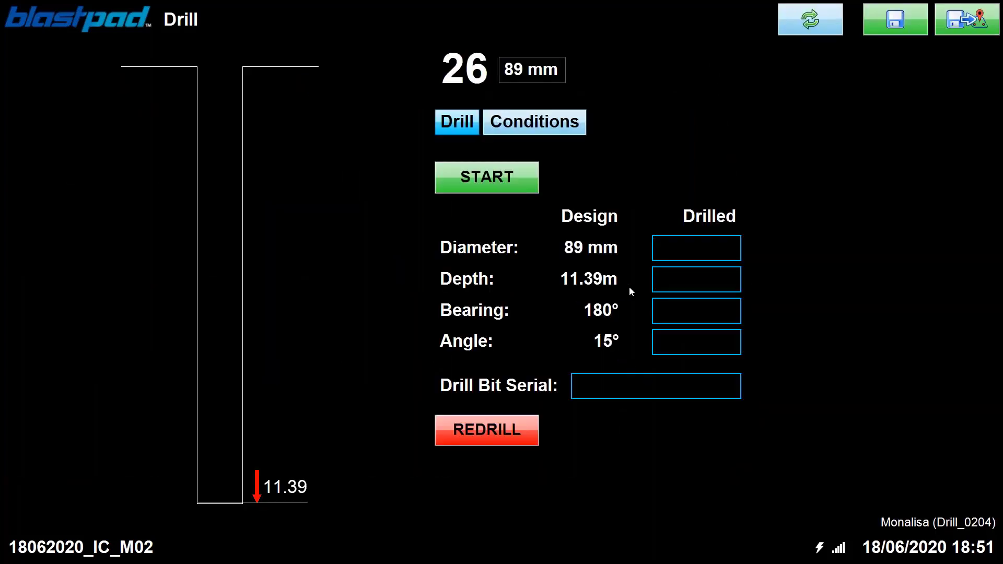
pyautogui.click(681, 281)
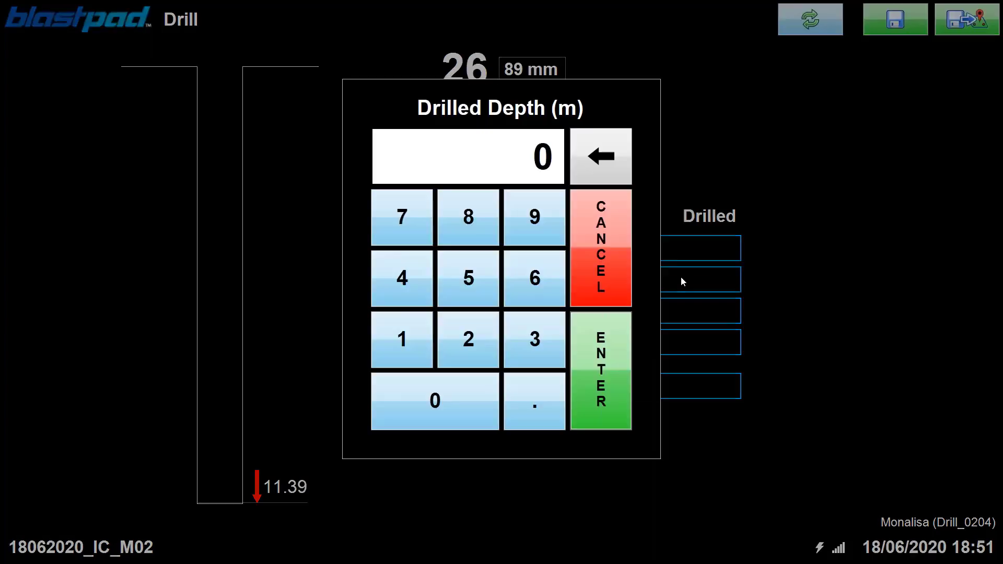
pyautogui.click(405, 342)
pyautogui.click(424, 413)
pyautogui.click(614, 381)
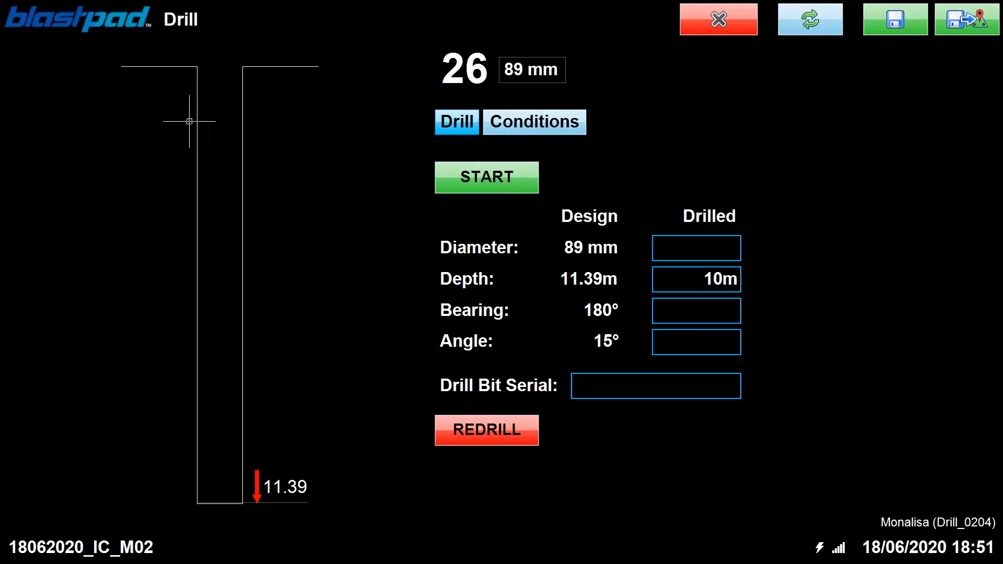
# Step: Start and stop the drilling timer of hole 26, then save the record and return to the map
pyautogui.click(518, 180)
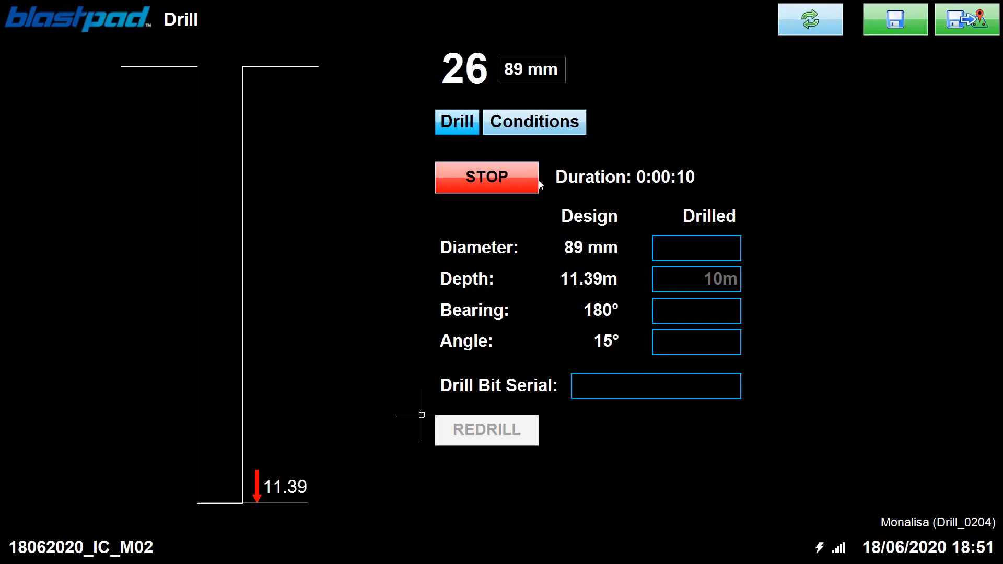
pyautogui.click(494, 177)
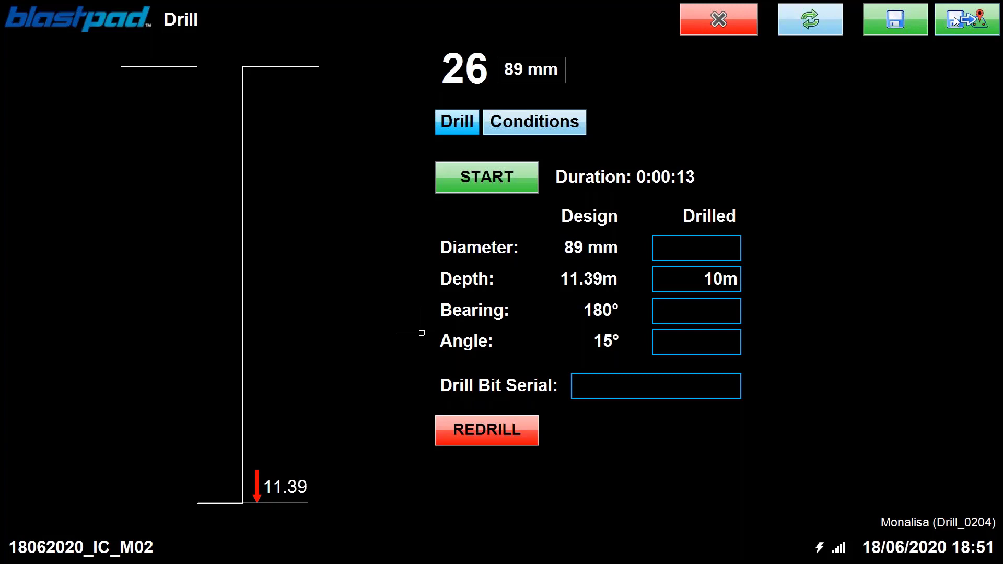
pyautogui.click(970, 24)
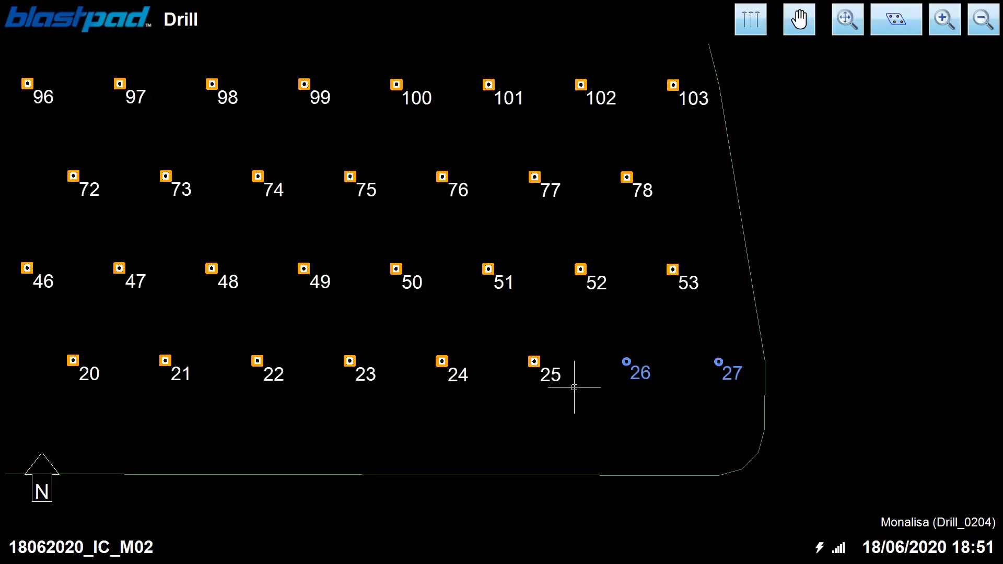
# Step: Switch to DataBlast and refresh drill pattern 18062020_IC_M02 with the data recorded in the field
pyautogui.scroll(-3, 261, 354)
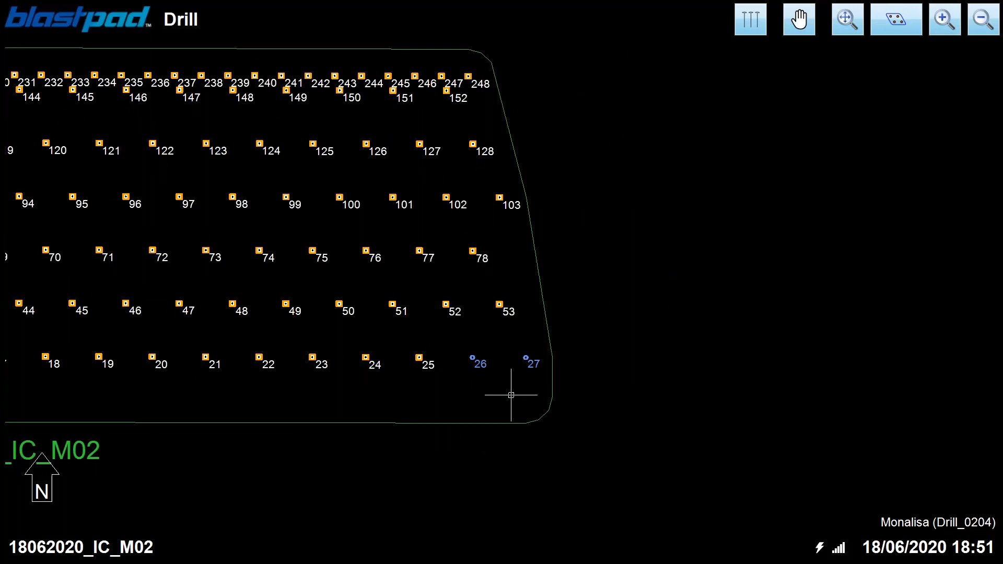
pyautogui.hotkey('alt', 'Tab')
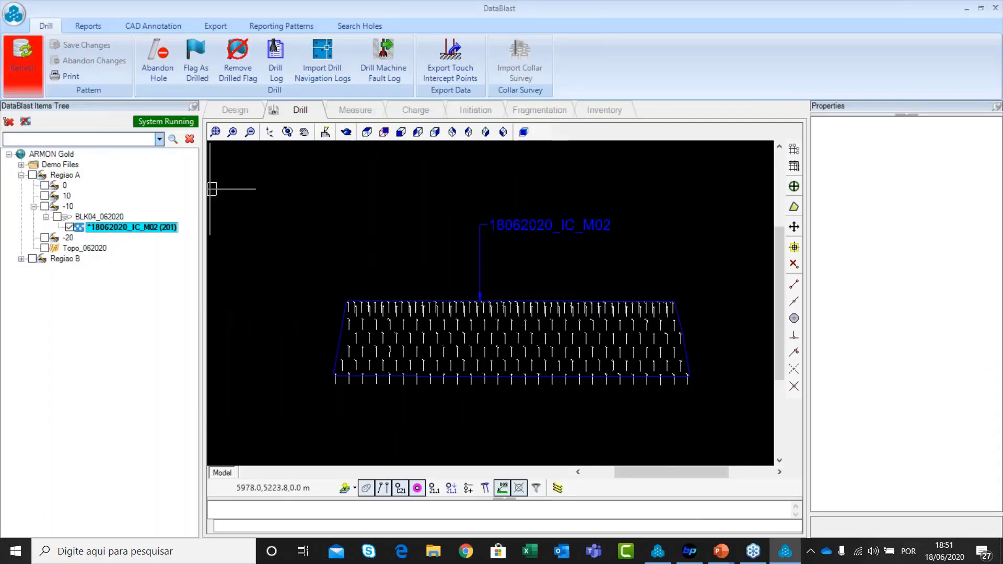
pyautogui.click(15, 89)
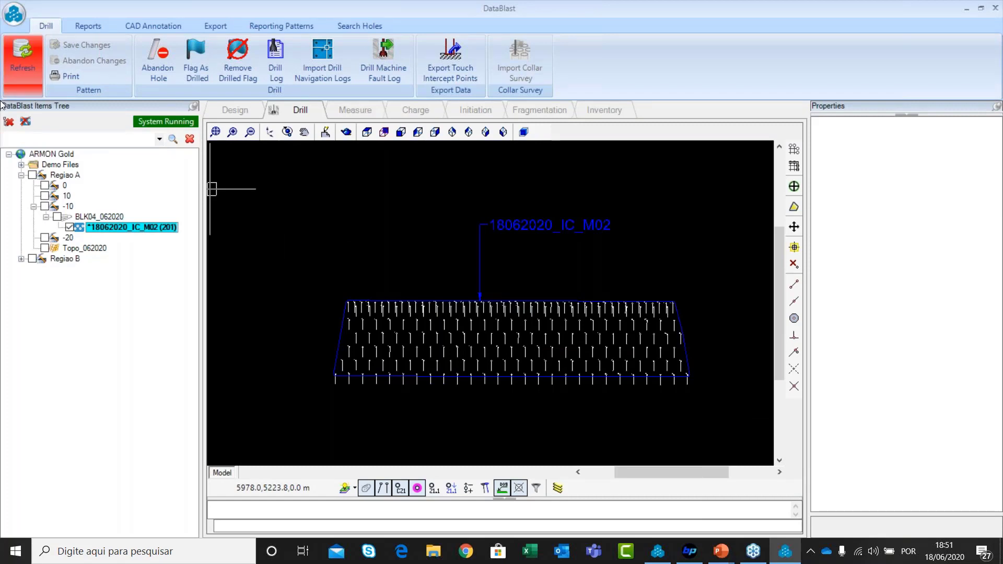
pyautogui.click(23, 63)
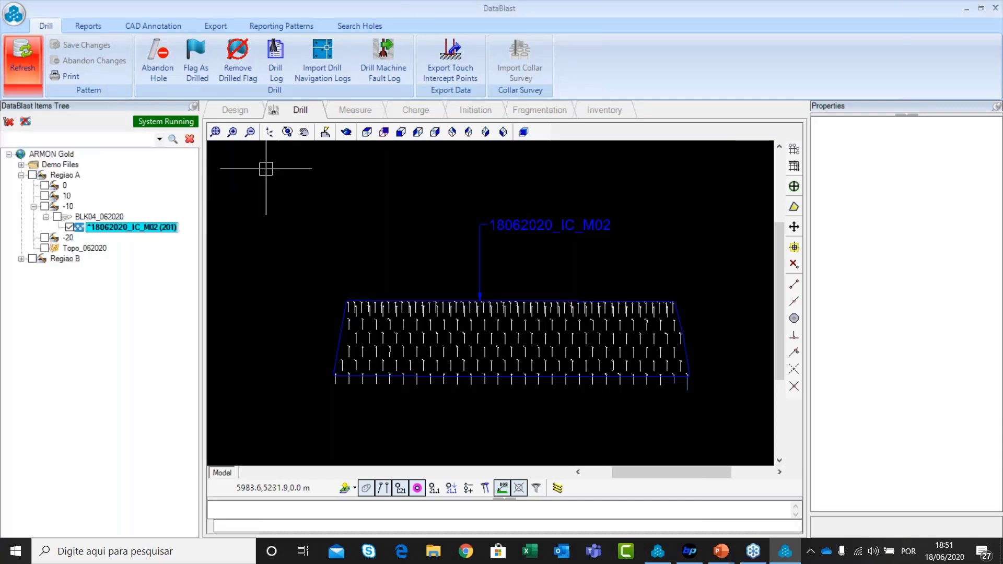
# Step: Examine the drilled traces of holes 26 and 27 in the refreshed pattern against the neighbouring holes
pyautogui.scroll(5, 665, 370)
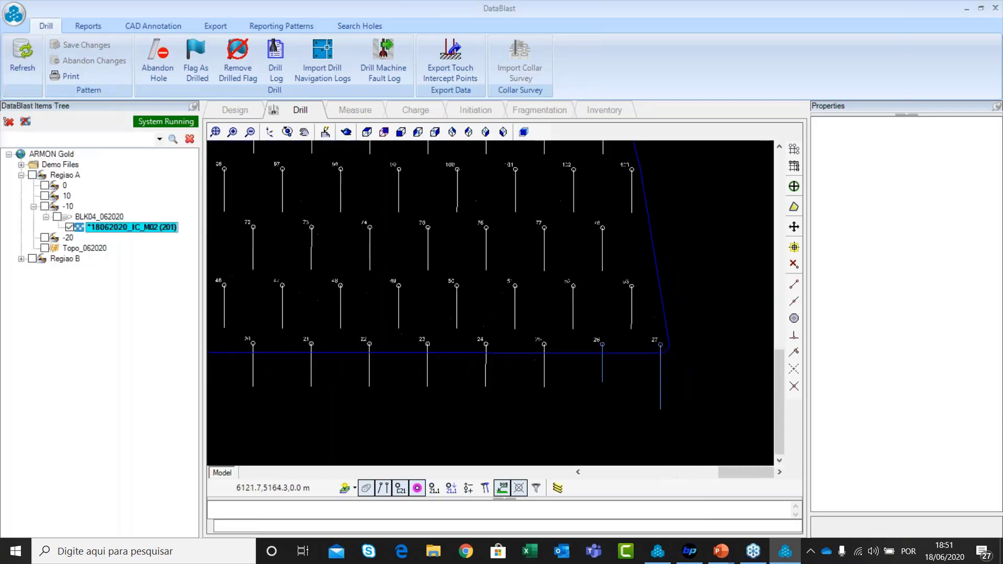
pyautogui.scroll(3, 634, 352)
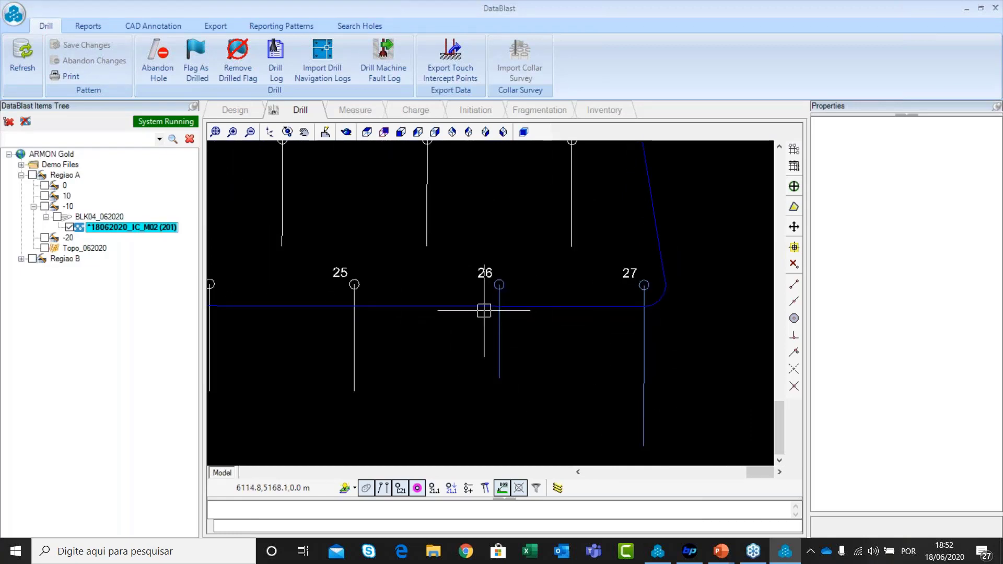
pyautogui.scroll(-1, 585, 351)
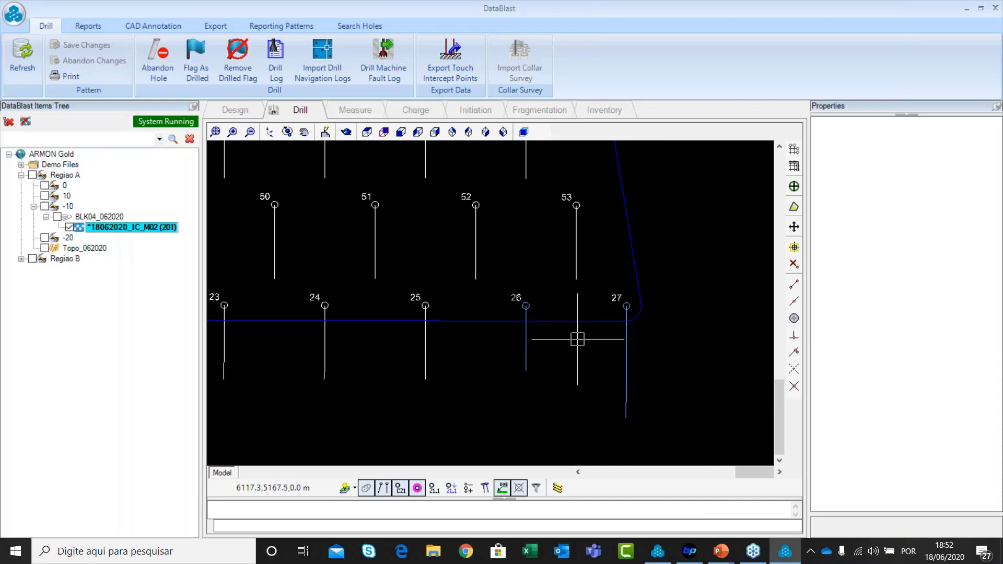
pyautogui.scroll(-2, 603, 340)
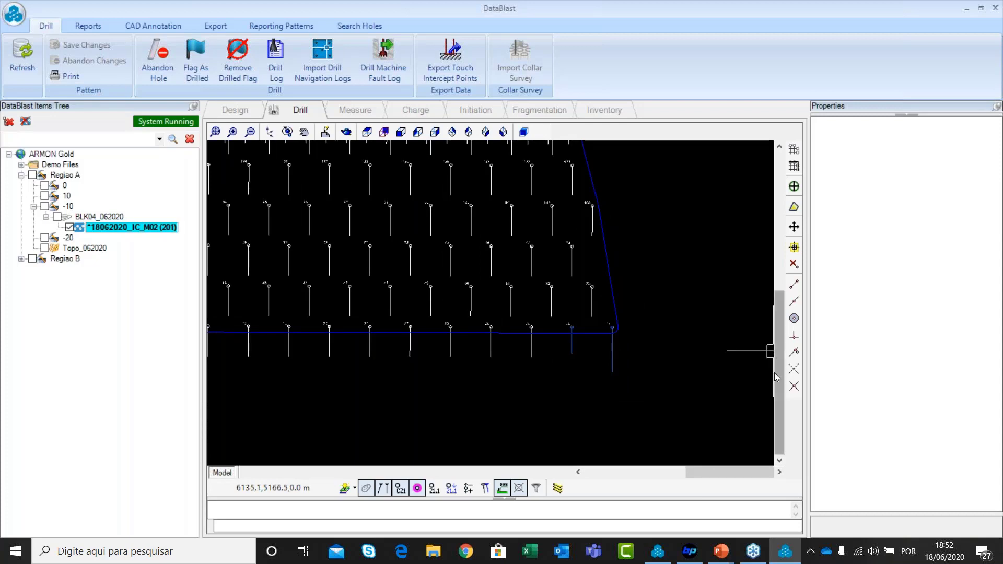
pyautogui.scroll(1, 485, 396)
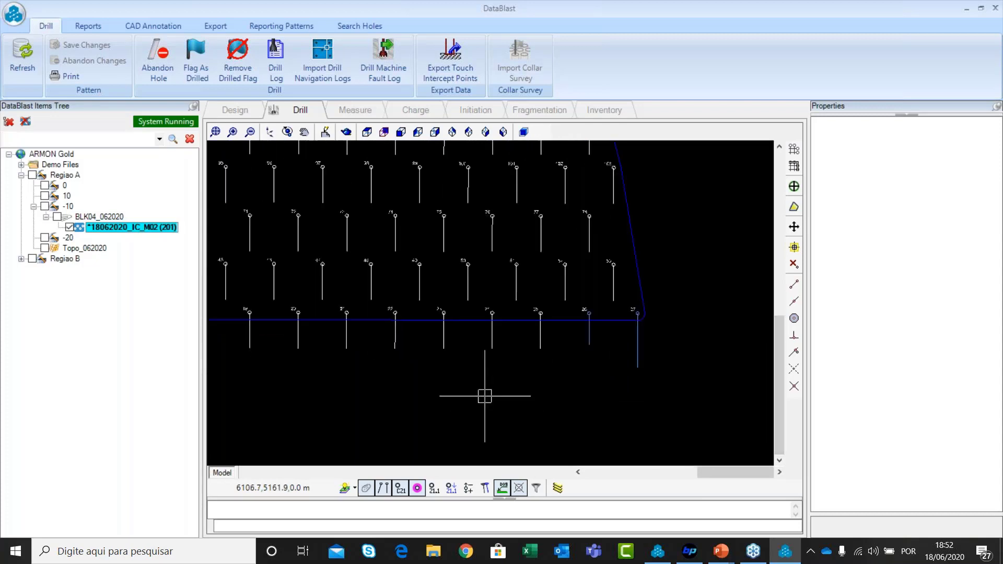
pyautogui.scroll(-1, 487, 392)
pyautogui.scroll(-1, 486, 371)
pyautogui.moveTo(487, 371); pyautogui.dragTo(624, 366, button='middle')
pyautogui.scroll(-1, 654, 341)
pyautogui.moveTo(715, 237); pyautogui.dragTo(693, 234, button='middle')
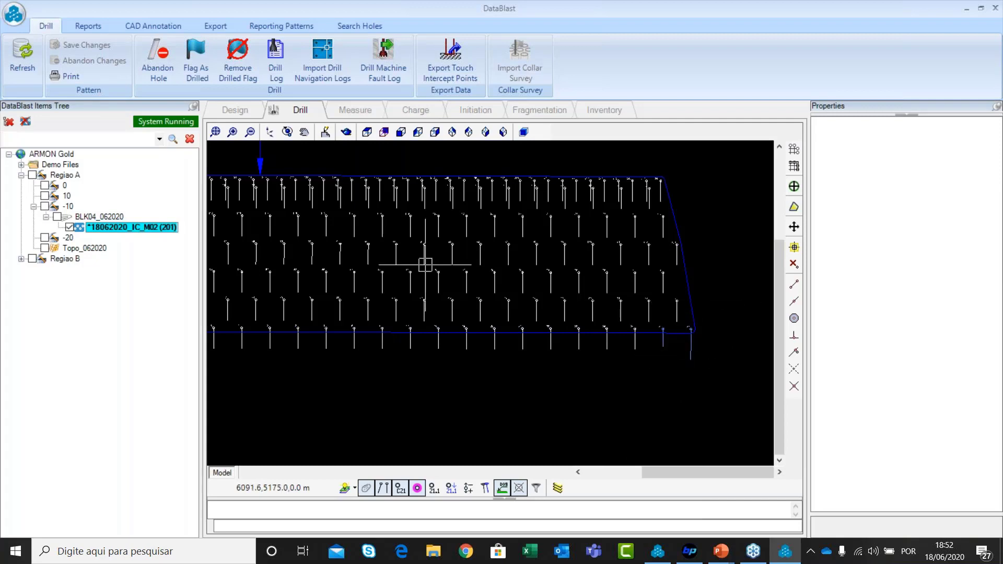
# Step: Open the pattern's drill log and enter drilled depths of 12, 9, 11.3 and 15 for holes 1 to 4
pyautogui.click(274, 65)
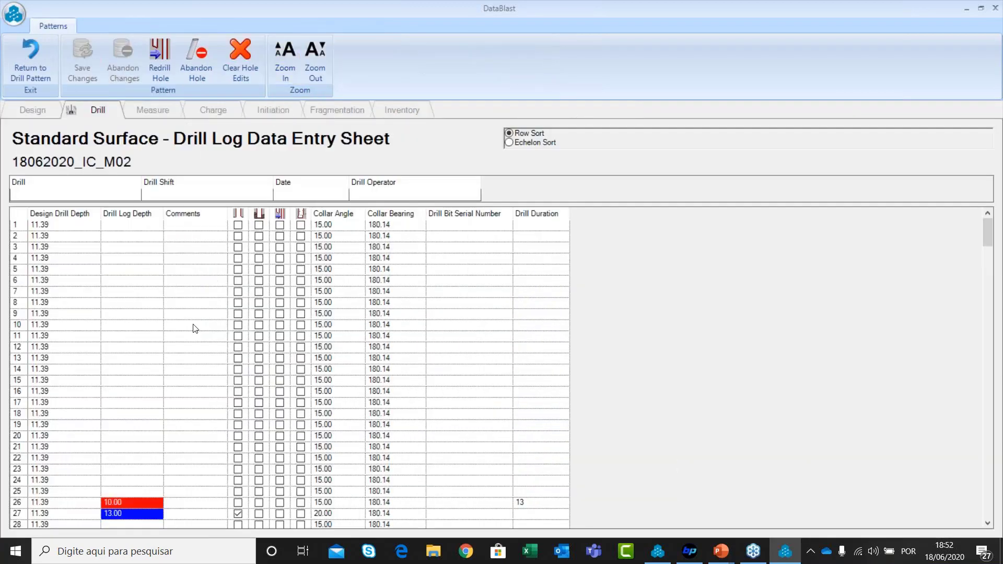
pyautogui.scroll(-2, 170, 446)
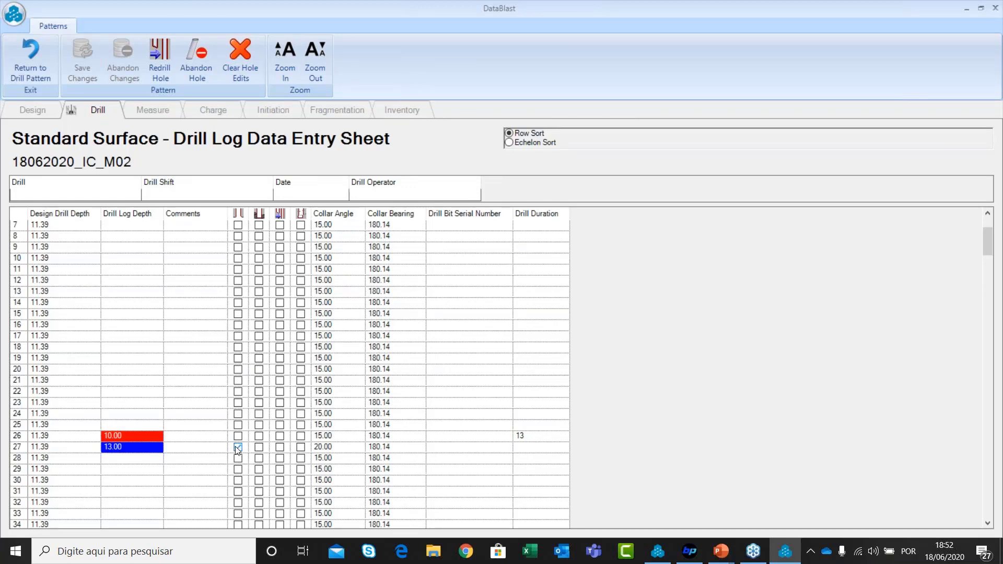
pyautogui.scroll(2, 187, 389)
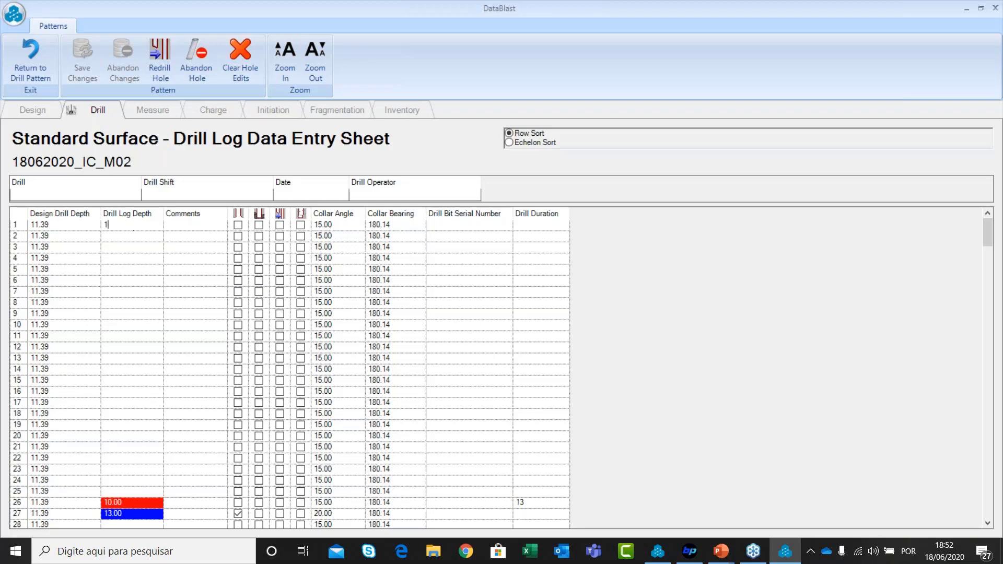
pyautogui.press('Return')
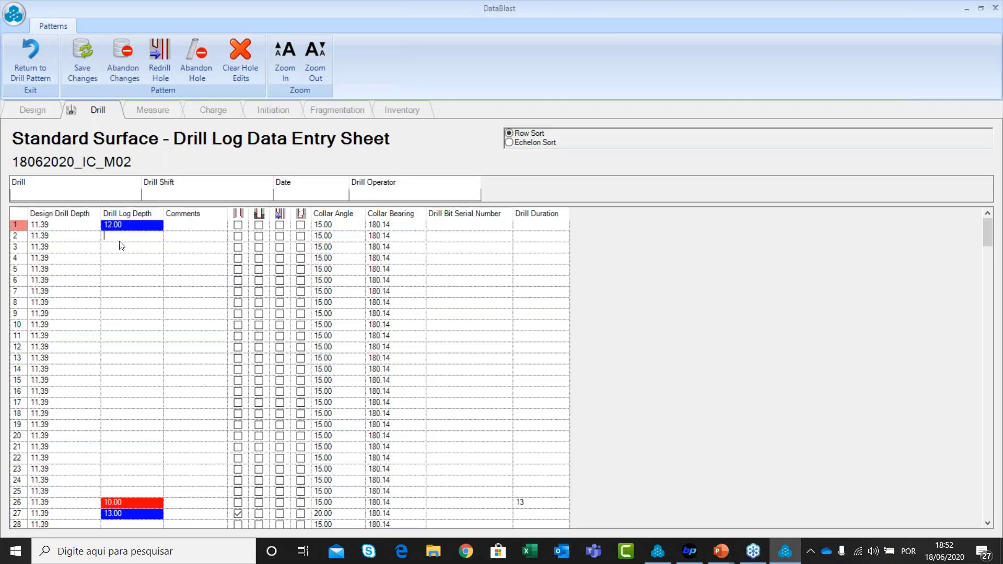
pyautogui.write('9')
pyautogui.press('Return')
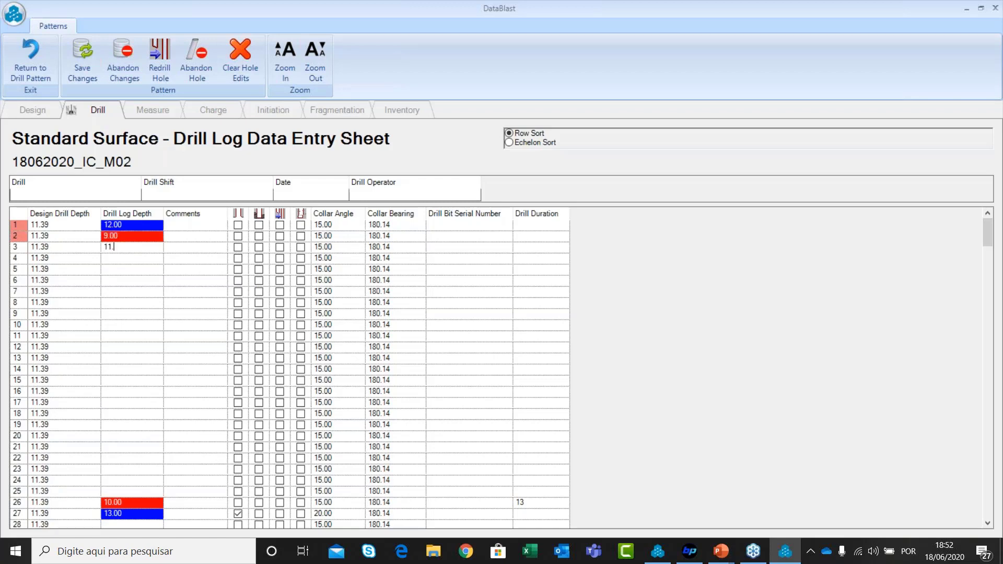
pyautogui.write('11.3')
pyautogui.press('Return')
pyautogui.click(134, 300)
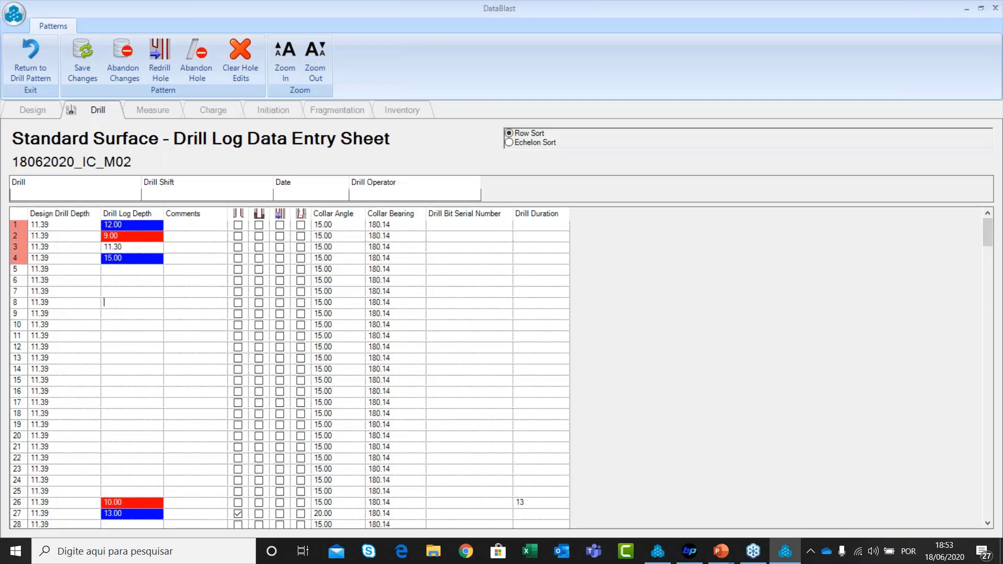
pyautogui.click(208, 339)
pyautogui.click(391, 213)
pyautogui.click(460, 215)
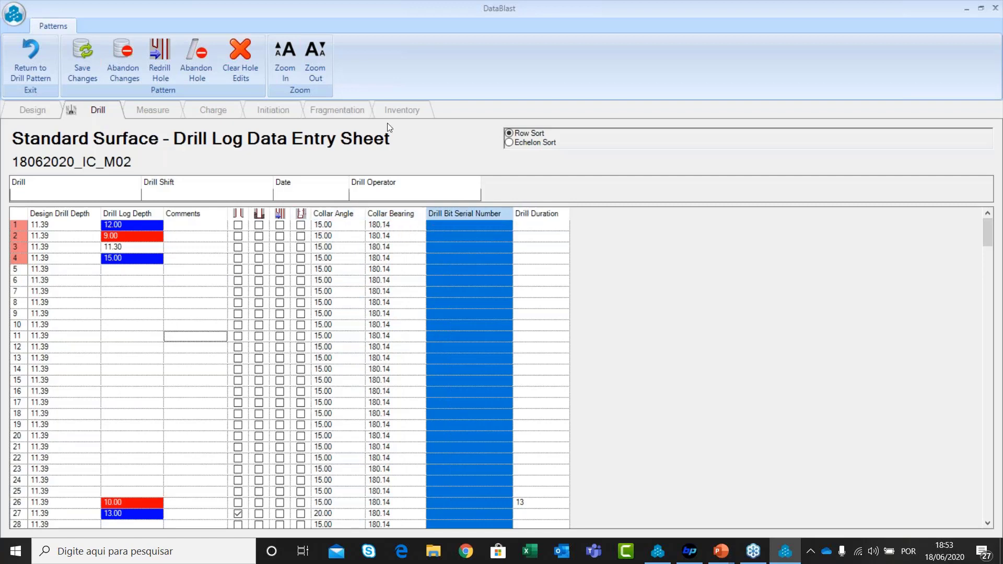
# Step: Enter 11.39 as the drill log depth of hole 5
pyautogui.click(134, 276)
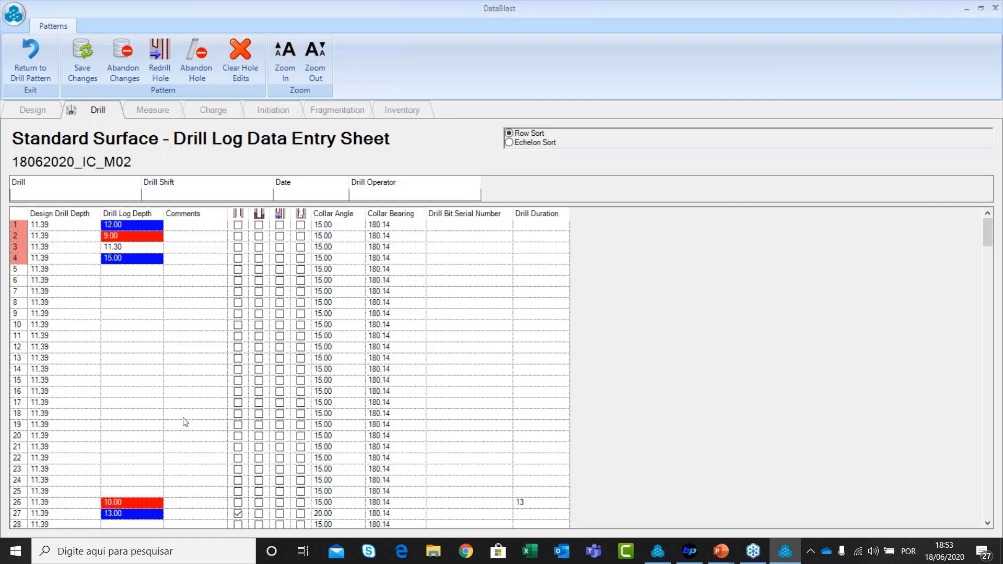
pyautogui.scroll(-1, 135, 313)
pyautogui.scroll(1, 135, 313)
pyautogui.click(127, 270)
pyautogui.click(139, 261)
pyautogui.click(146, 235)
pyautogui.scroll(-2, 168, 396)
pyautogui.scroll(2, 168, 392)
pyautogui.click(126, 281)
pyautogui.click(130, 258)
pyautogui.click(136, 231)
pyautogui.click(180, 434)
pyautogui.click(125, 263)
pyautogui.click(118, 308)
pyautogui.click(128, 249)
pyautogui.click(135, 237)
pyautogui.click(128, 313)
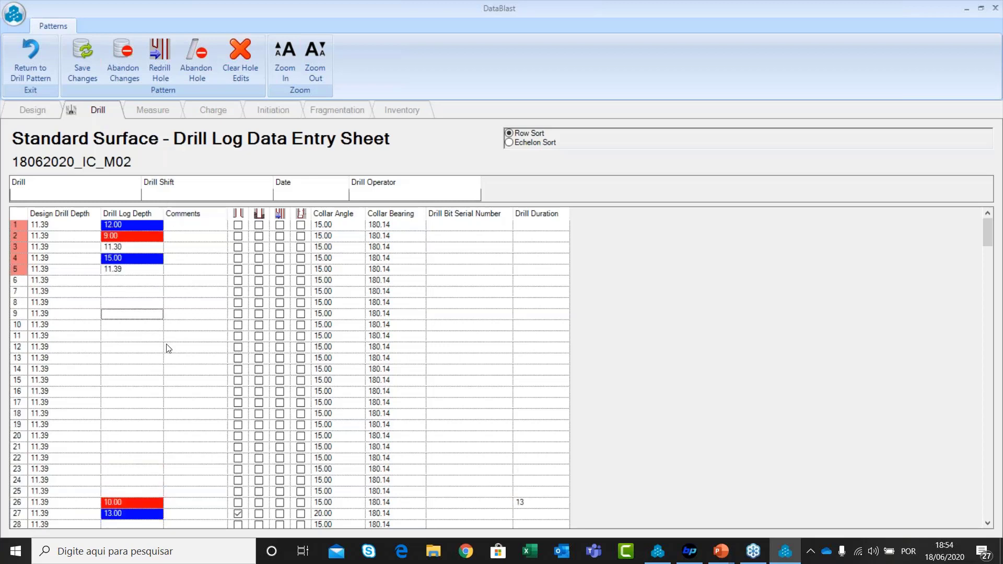
# Step: Save the drill log changes and return to the drill pattern view
pyautogui.scroll(-1, 166, 345)
pyautogui.scroll(1, 166, 345)
pyautogui.click(134, 282)
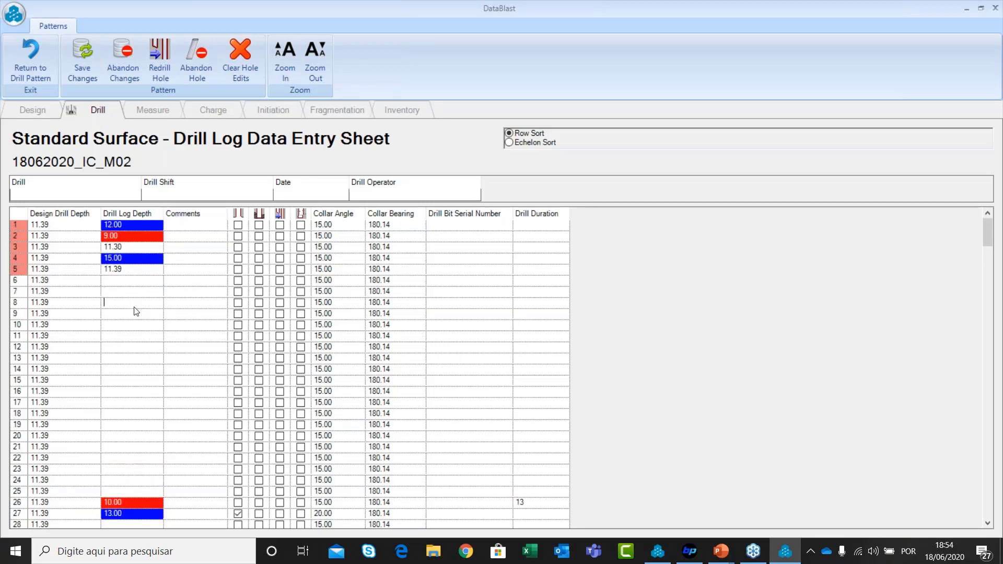
pyautogui.click(136, 313)
pyautogui.scroll(-5, 137, 442)
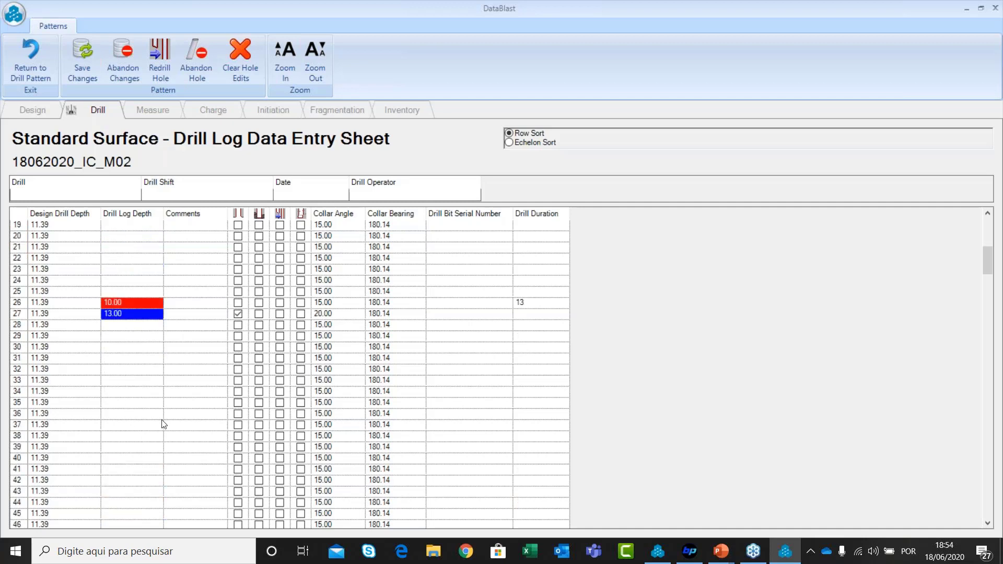
pyautogui.scroll(5, 163, 421)
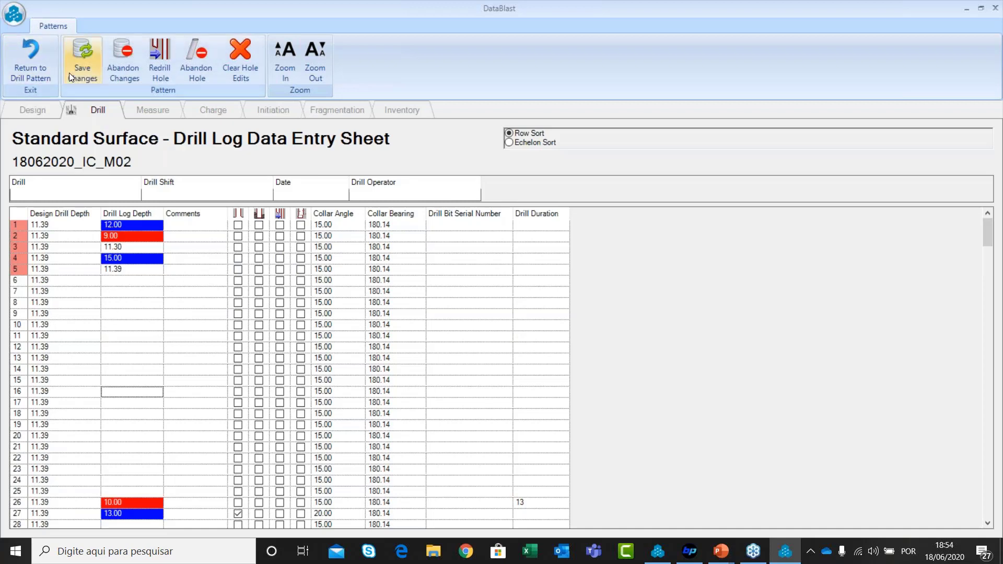
pyautogui.click(84, 67)
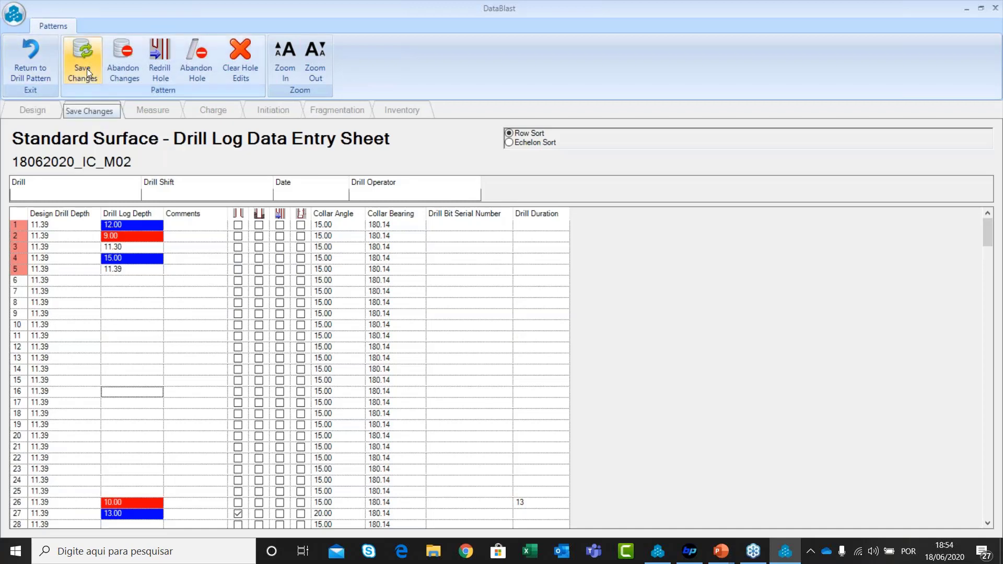
pyautogui.click(36, 60)
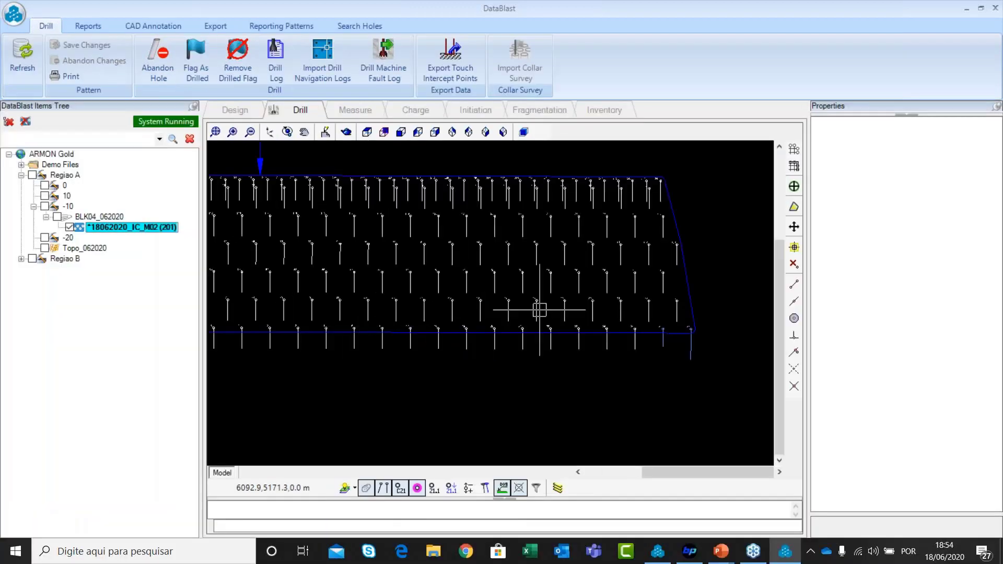
# Step: Examine the hole layout of pattern 18062020_IC_M02 across its full extent after the drill log update
pyautogui.scroll(-2, 541, 312)
pyautogui.moveTo(434, 278); pyautogui.dragTo(514, 274, button='middle')
pyautogui.scroll(-2, 515, 274)
pyautogui.moveTo(537, 234); pyautogui.dragTo(540, 262, button='middle')
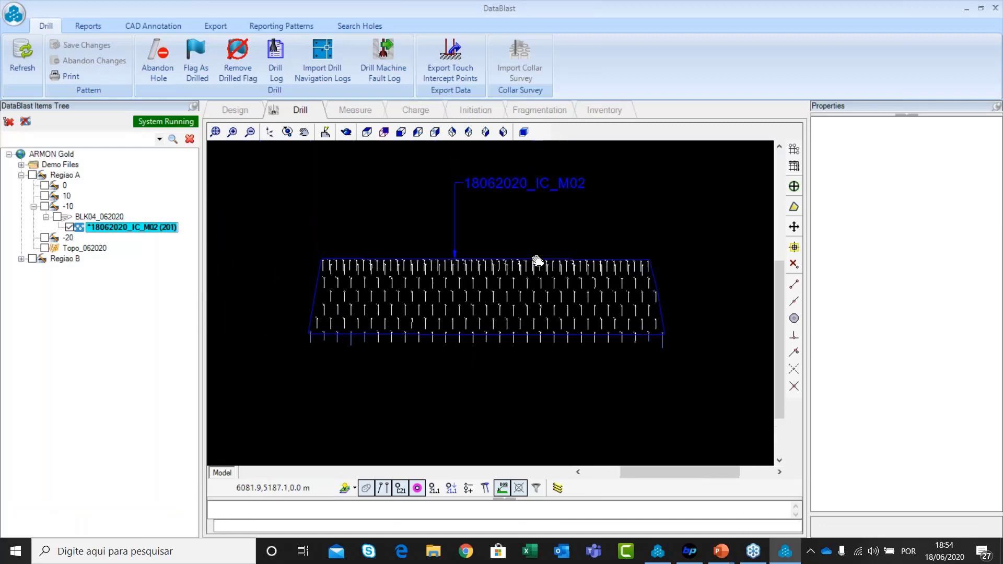
pyautogui.scroll(1, 592, 252)
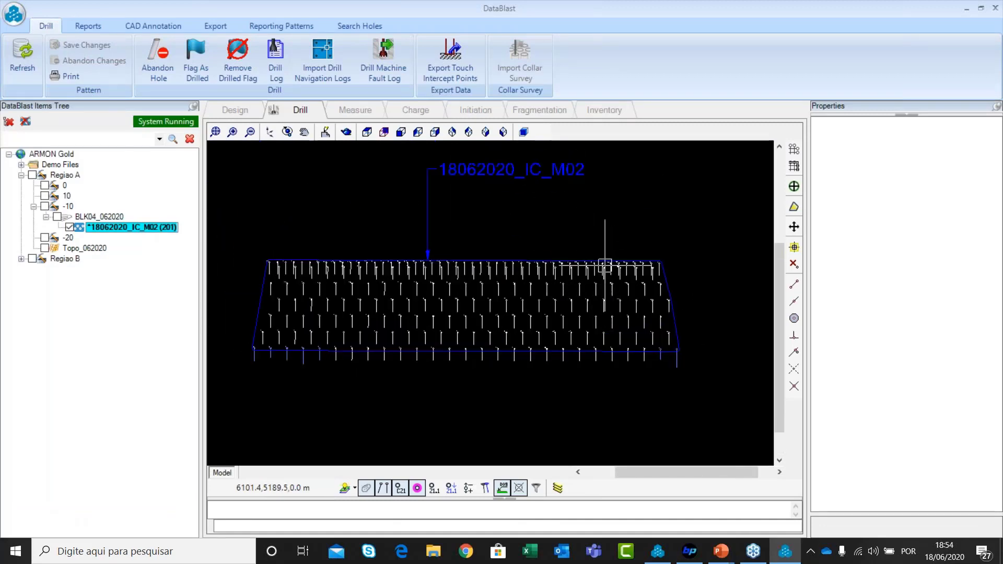
pyautogui.moveTo(558, 229); pyautogui.dragTo(566, 239, button='middle')
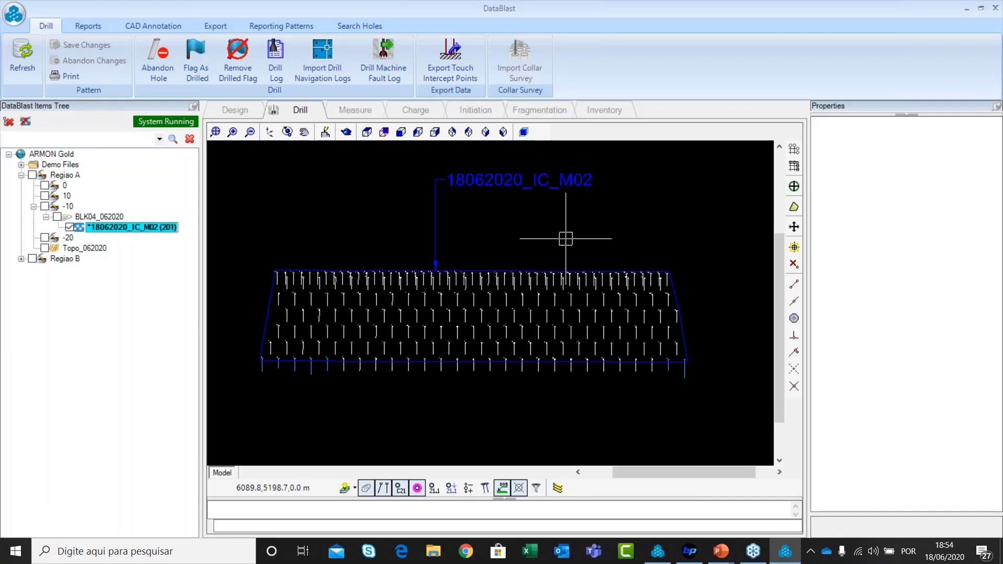
pyautogui.scroll(1, 428, 217)
pyautogui.scroll(-1, 521, 250)
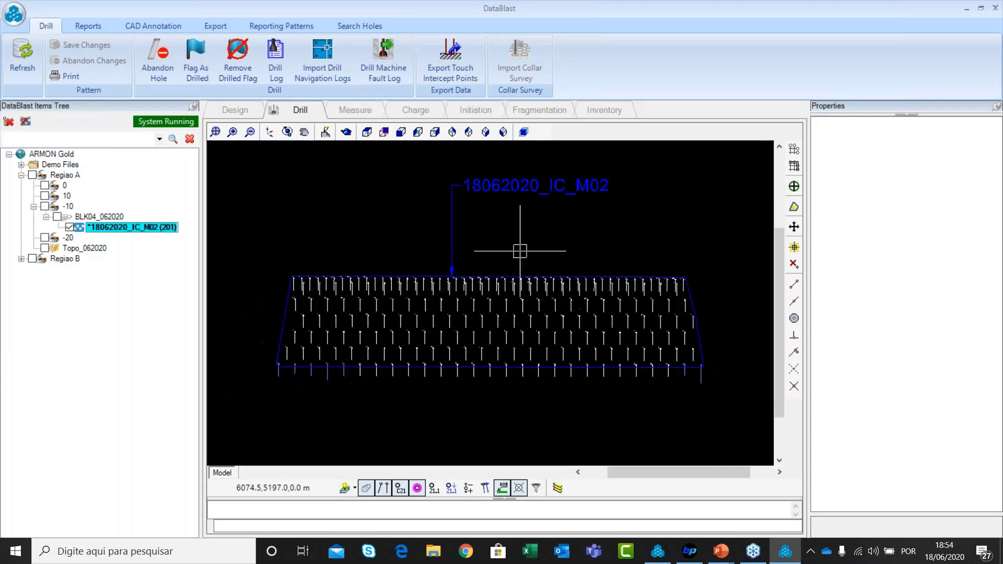
pyautogui.scroll(1, 529, 243)
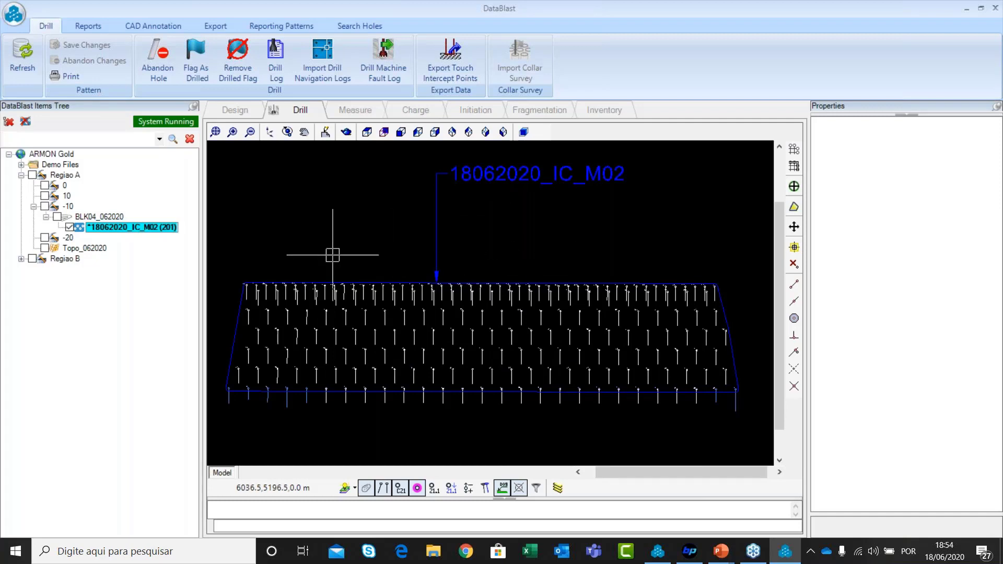
# Step: Select pattern 18062020_IC_M02 to view its properties, inspect its front-row holes, and clear the selection
pyautogui.click(439, 254)
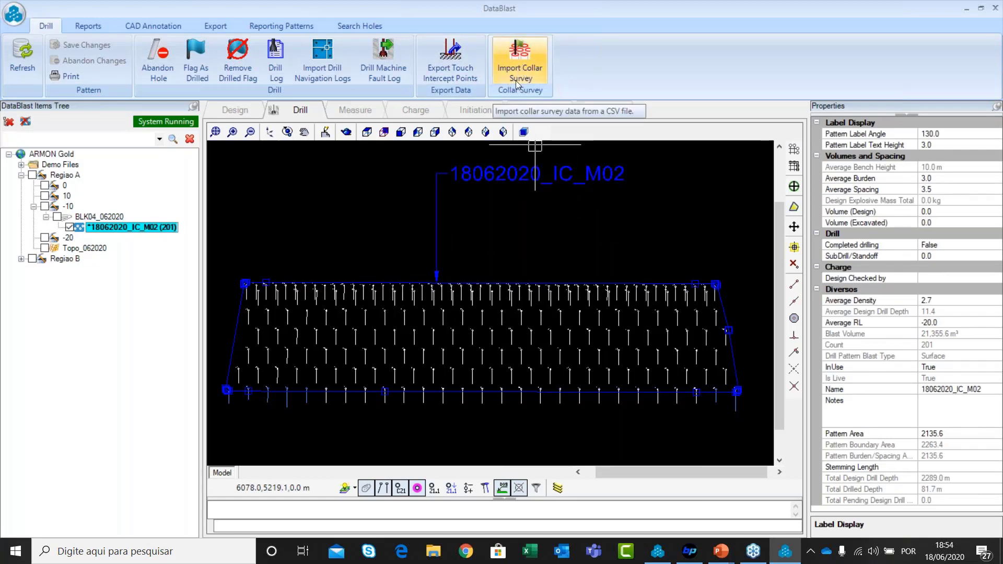
pyautogui.moveTo(369, 330); pyautogui.dragTo(391, 319, button='middle')
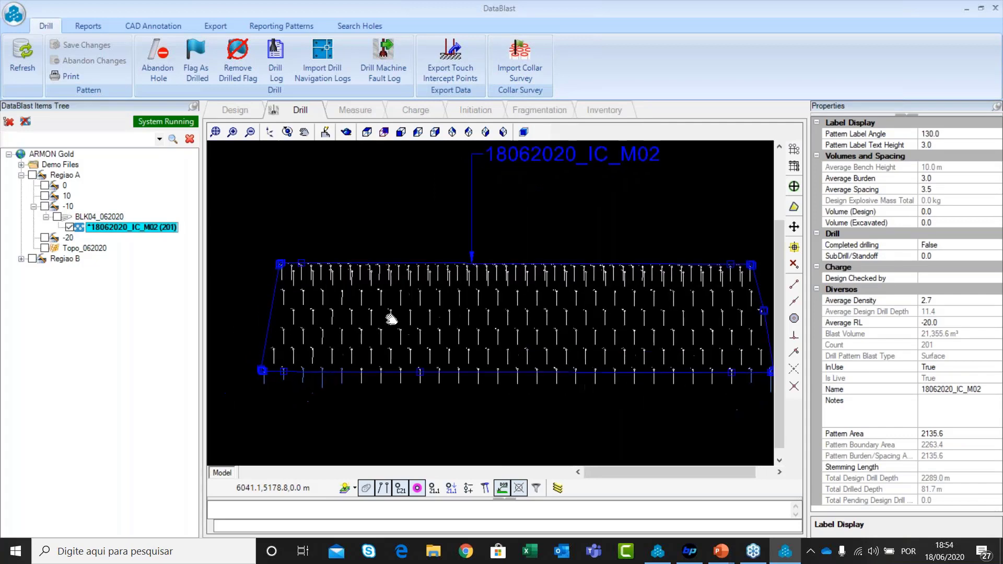
pyautogui.scroll(2, 531, 381)
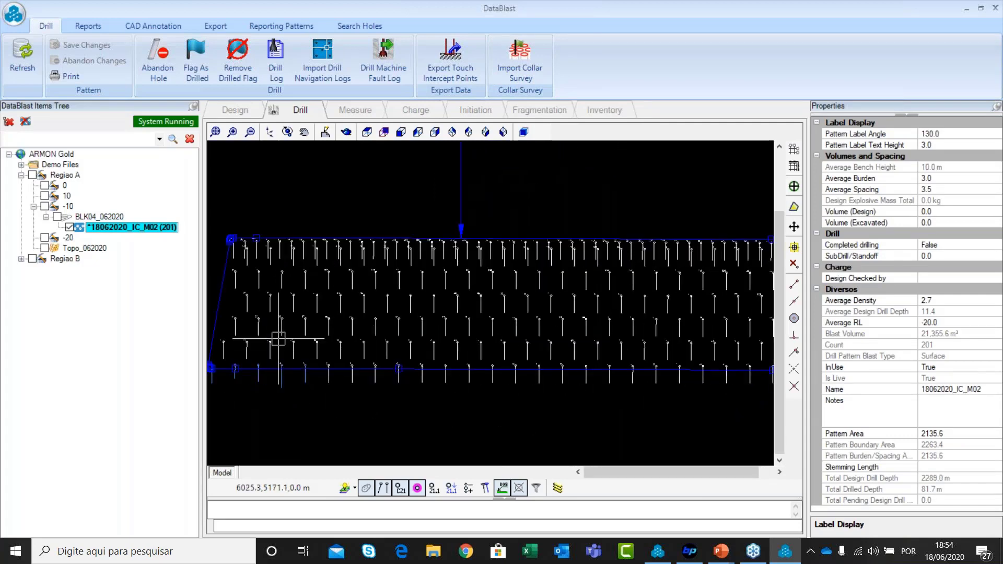
pyautogui.moveTo(279, 338); pyautogui.dragTo(440, 313, button='middle')
pyautogui.scroll(2, 360, 322)
pyautogui.scroll(1, 370, 313)
pyautogui.moveTo(531, 271); pyautogui.dragTo(344, 326, button='middle')
pyautogui.scroll(-2, 585, 254)
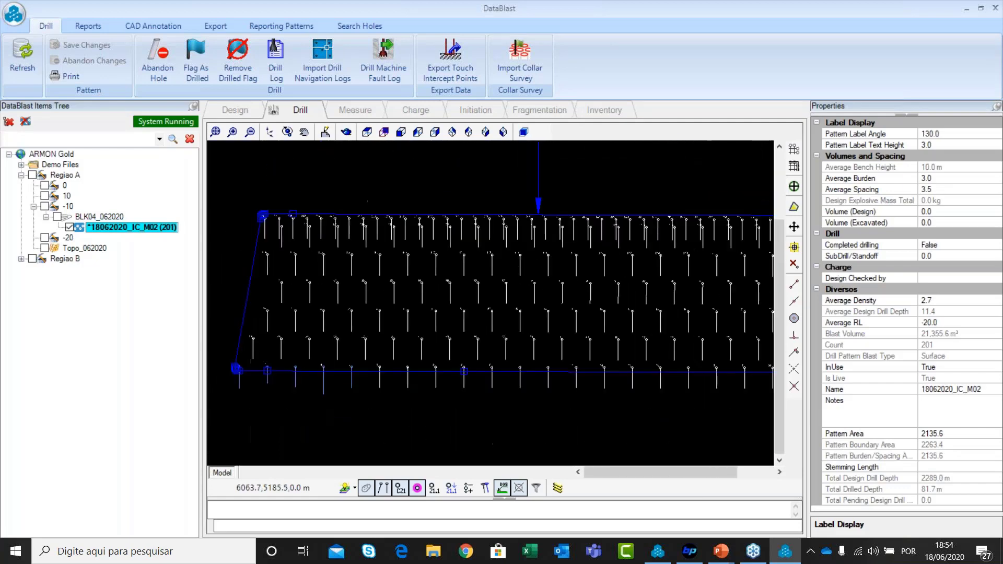
pyautogui.scroll(-3, 575, 272)
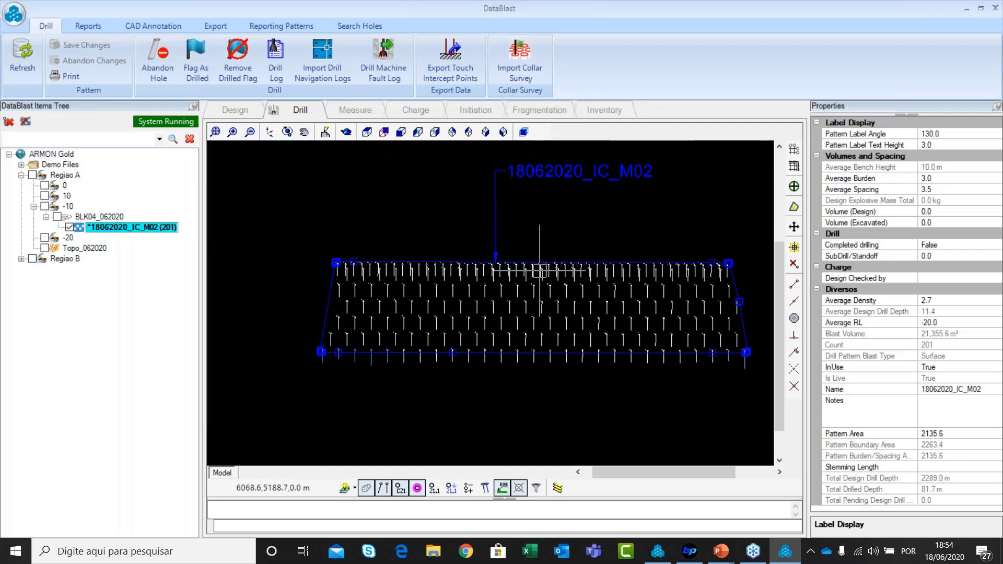
pyautogui.press('Escape')
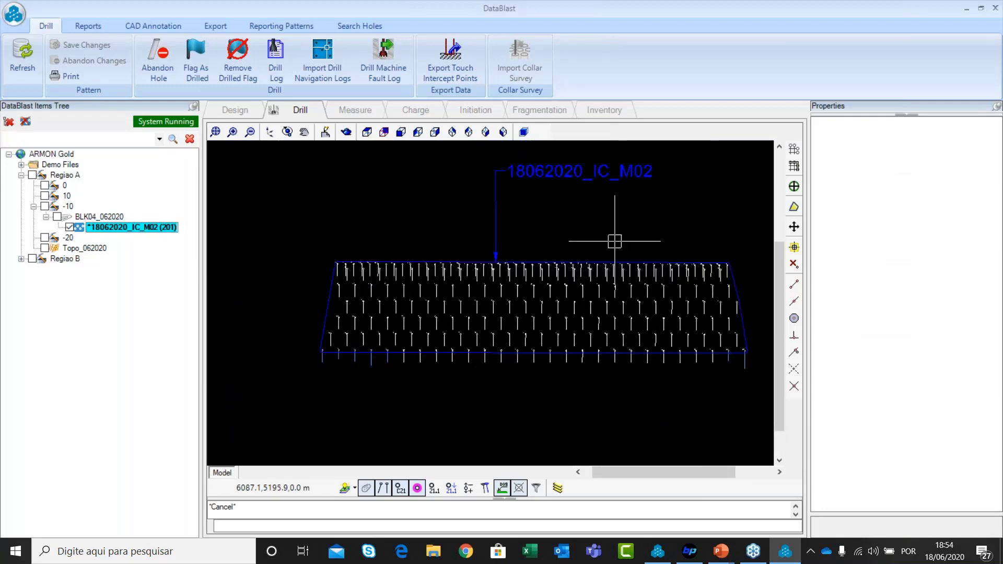
# Step: Open the Drill Hole QA 3D Report for pattern 18062020_IC_M02
pyautogui.scroll(3, 575, 277)
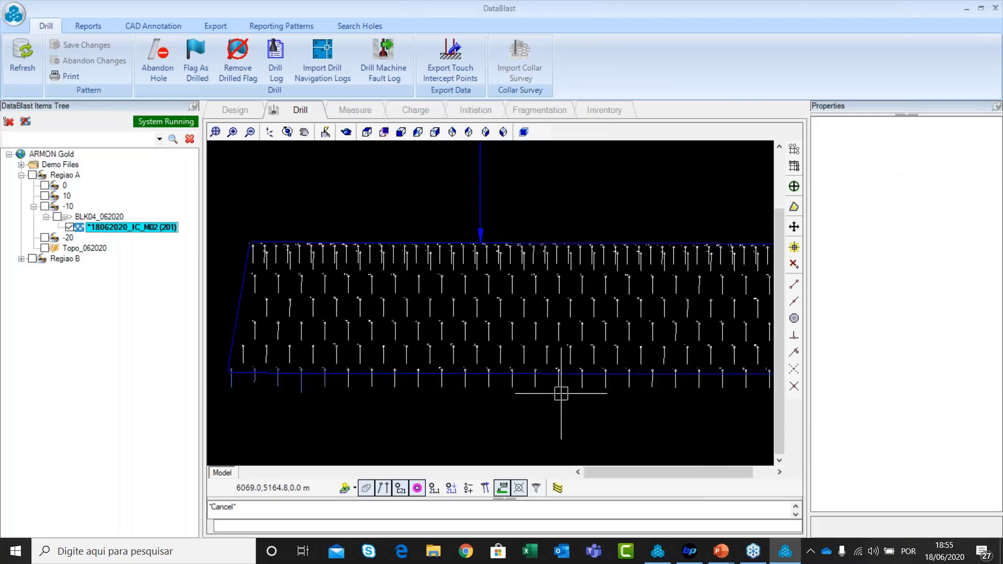
pyautogui.scroll(-3, 601, 329)
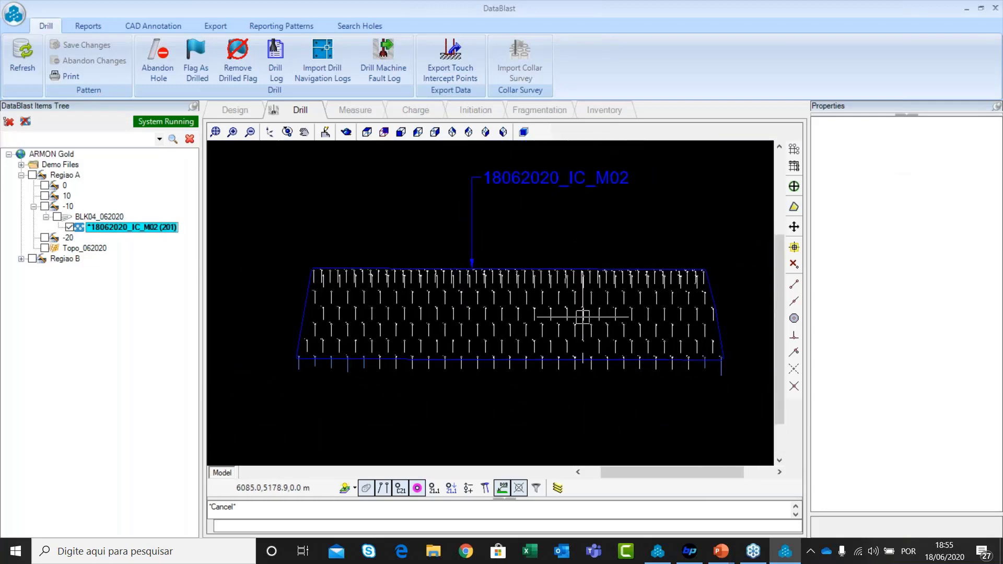
pyautogui.scroll(1, 585, 289)
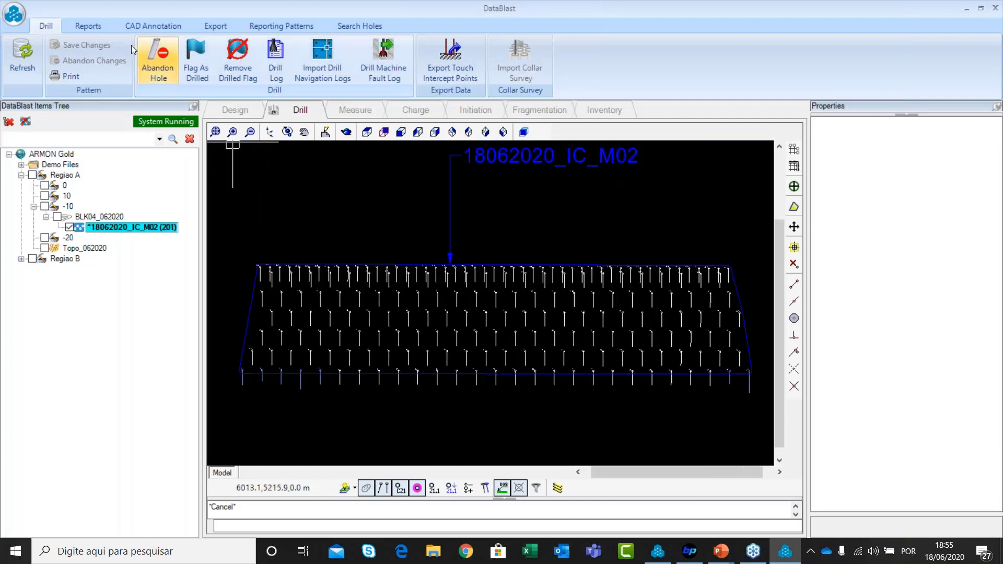
pyautogui.click(100, 24)
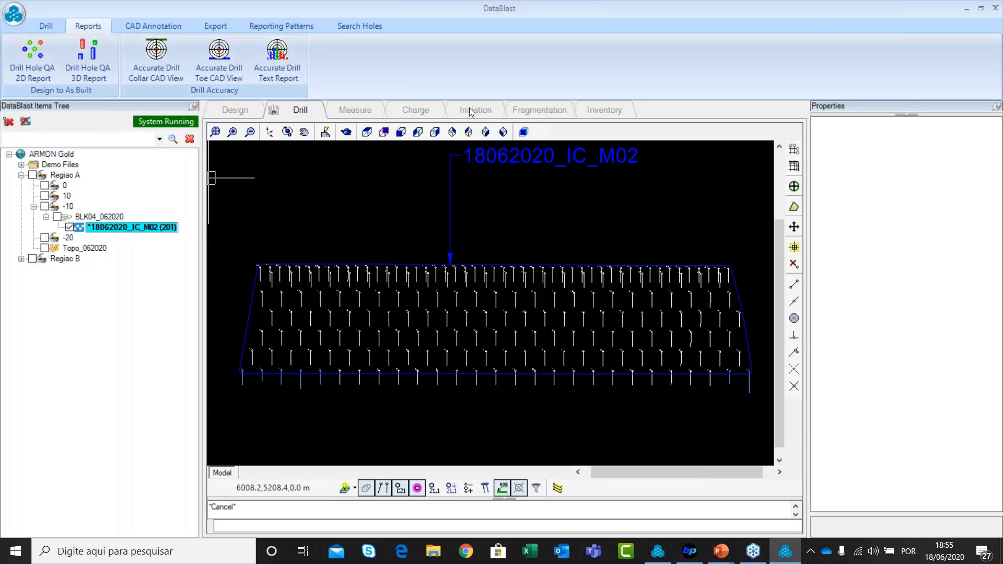
pyautogui.scroll(-2, 478, 275)
pyautogui.scroll(2, 486, 280)
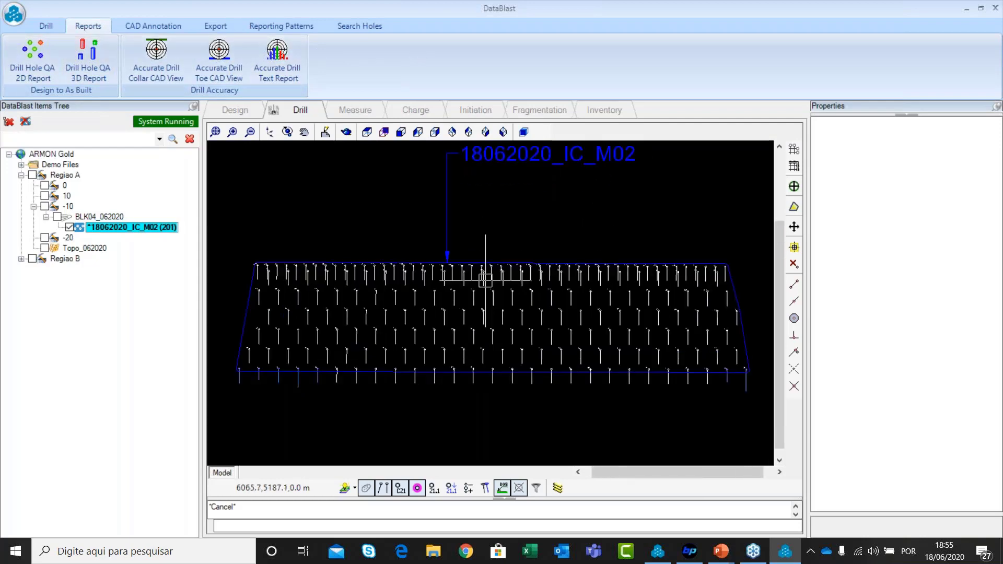
pyautogui.moveTo(493, 234); pyautogui.dragTo(500, 242, button='middle')
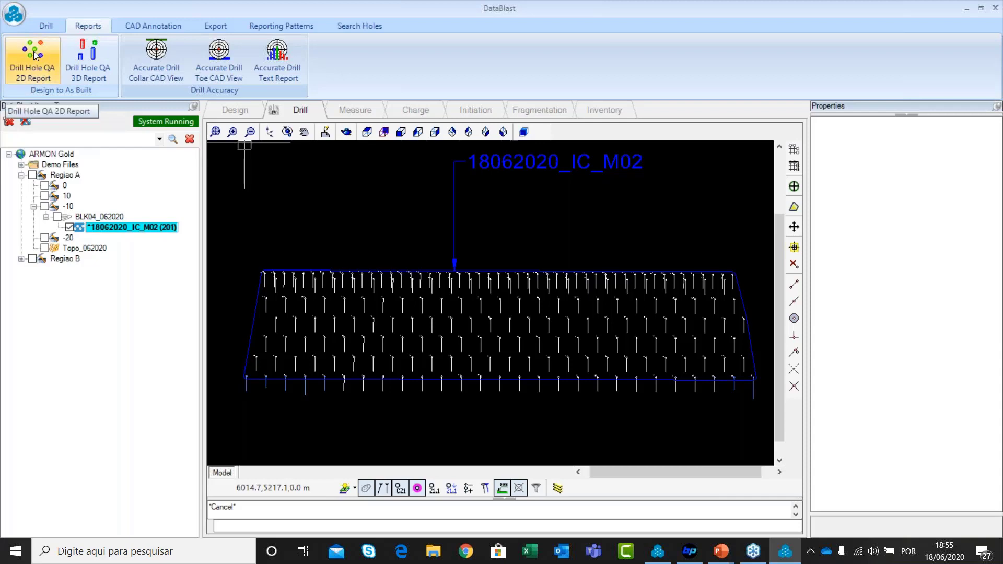
pyautogui.click(98, 70)
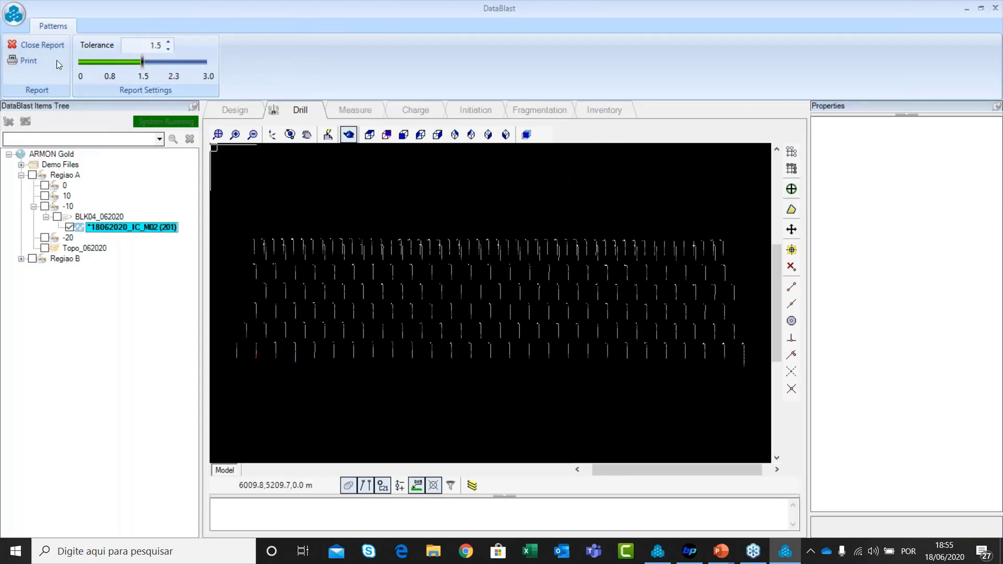
# Step: Set the tolerance of the Drill Hole QA 3D Report to 0.5
pyautogui.click(144, 48)
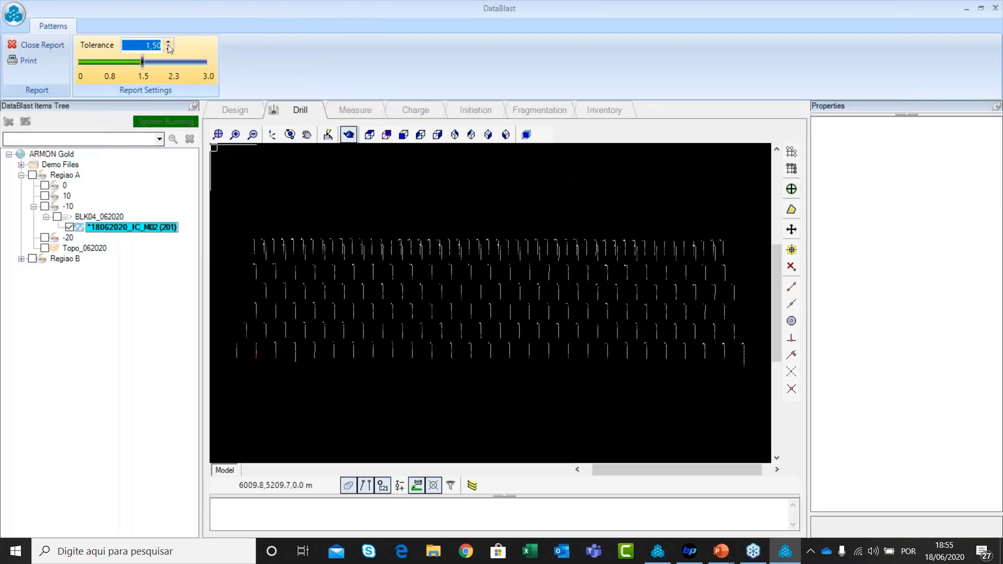
pyautogui.write('0')
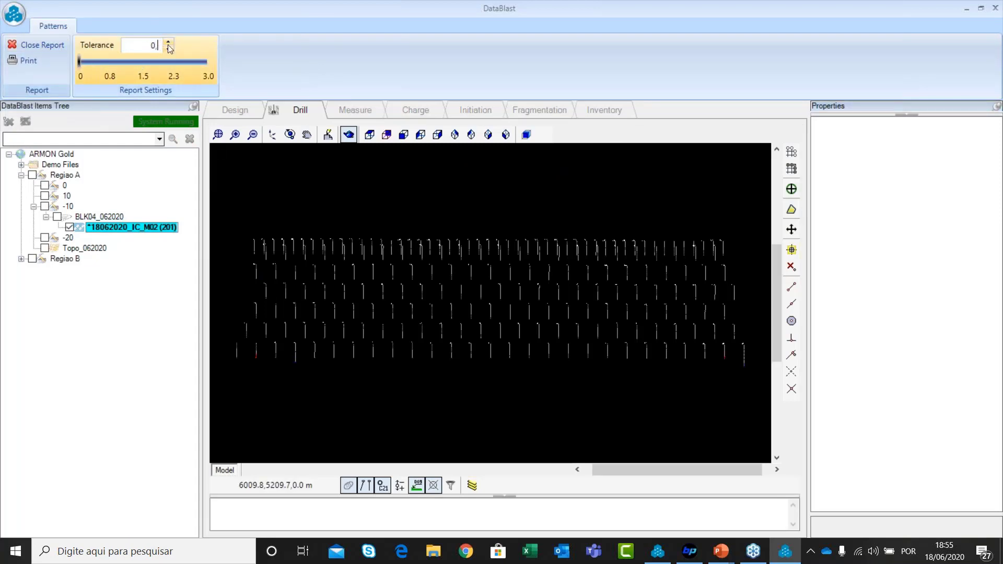
pyautogui.click(272, 134)
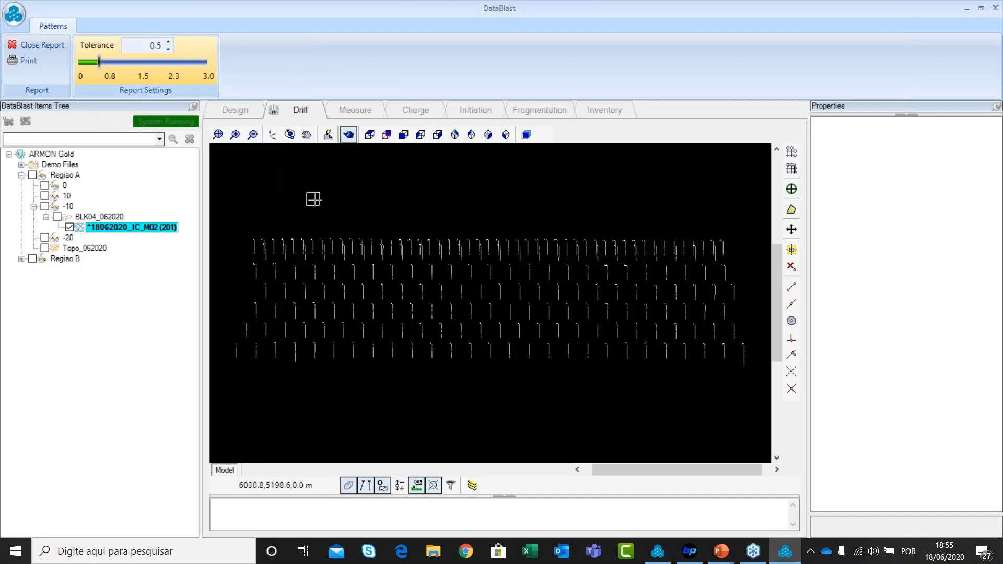
pyautogui.click(291, 188)
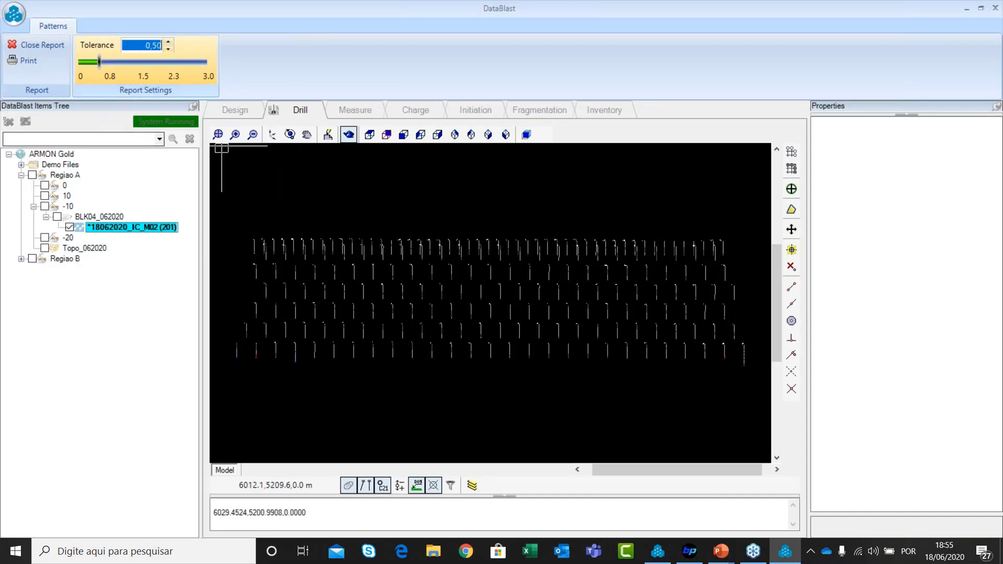
# Step: Examine the coloured depth deviations at the toes of holes 1 to 5 in the QA report
pyautogui.scroll(5, 321, 321)
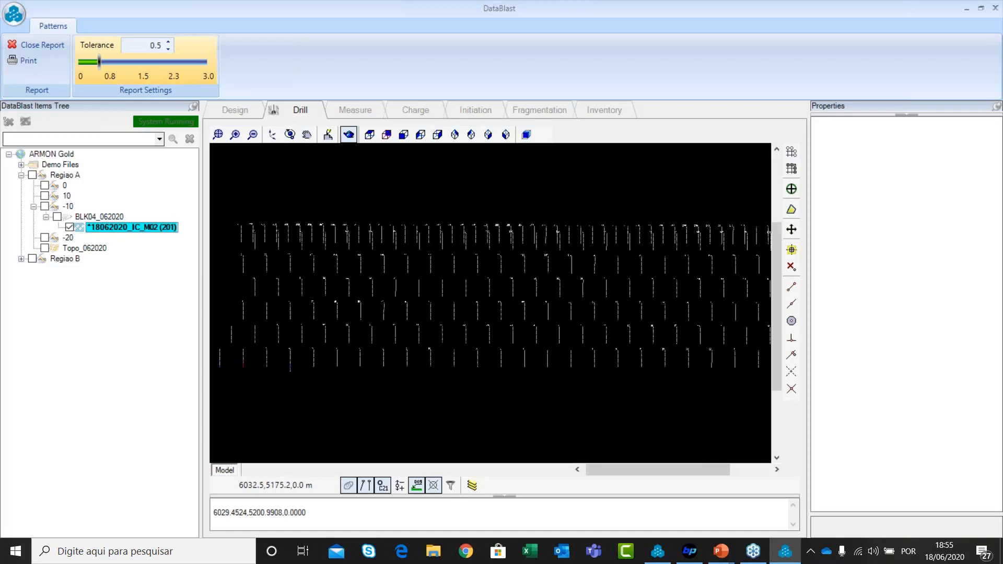
pyautogui.scroll(4, 365, 336)
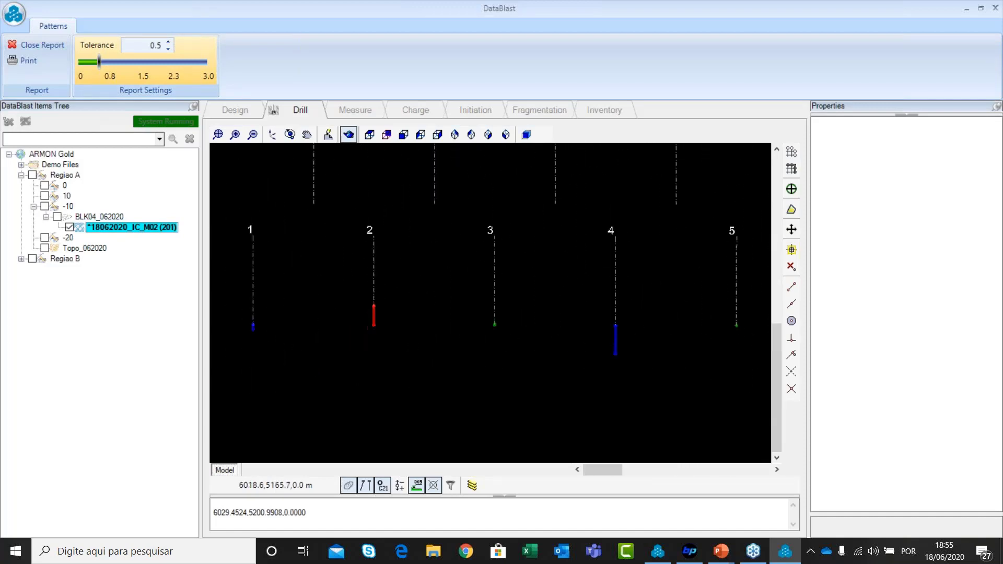
pyautogui.scroll(2, 347, 318)
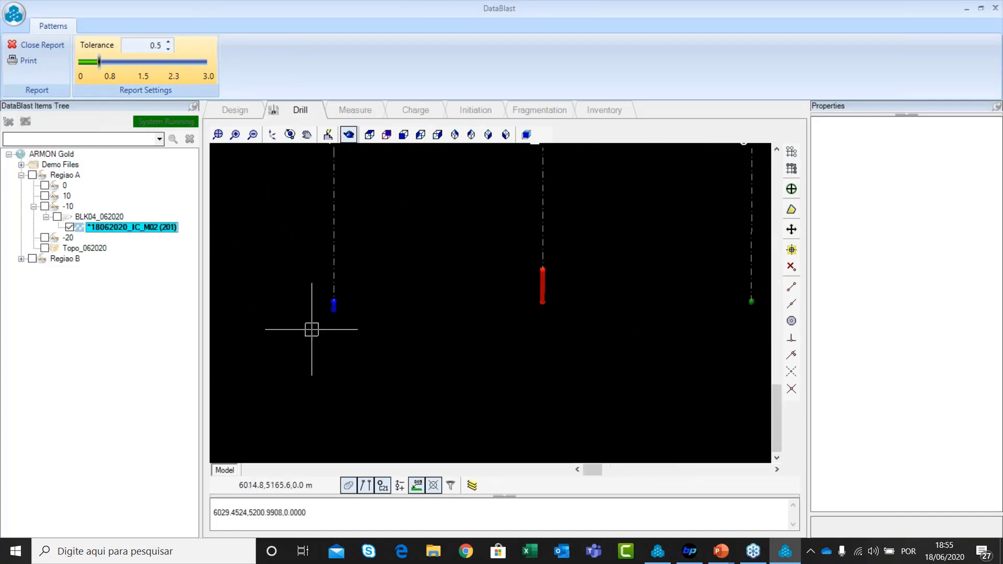
pyautogui.scroll(-3, 546, 291)
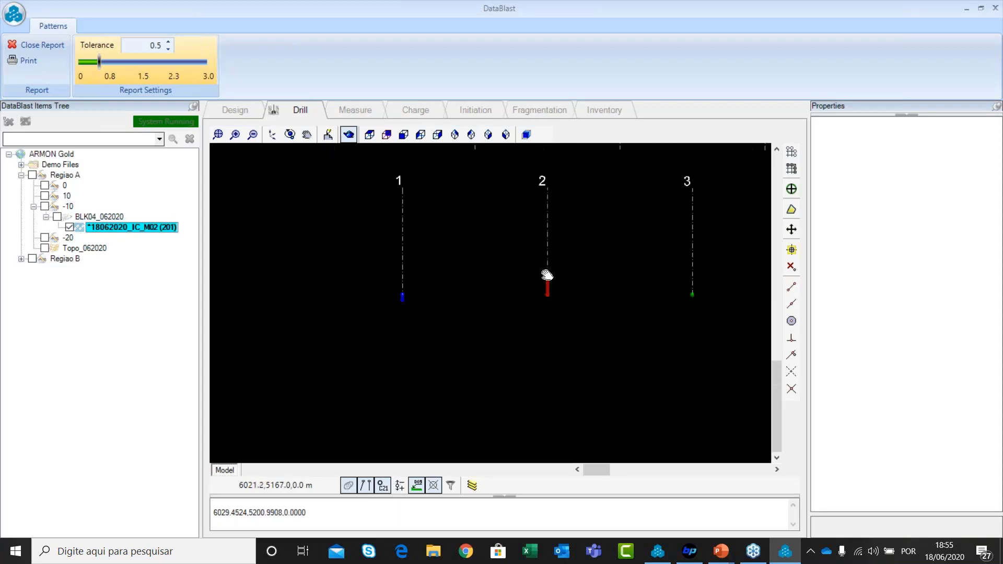
pyautogui.scroll(-2, 611, 309)
pyautogui.scroll(2, 616, 294)
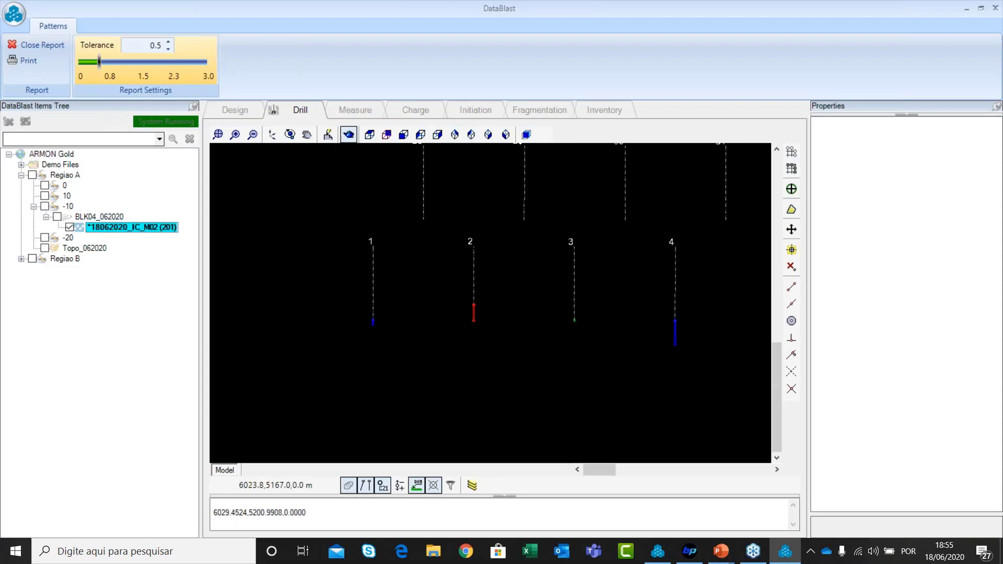
pyautogui.scroll(1, 403, 334)
pyautogui.moveTo(619, 319); pyautogui.dragTo(544, 316, button='middle')
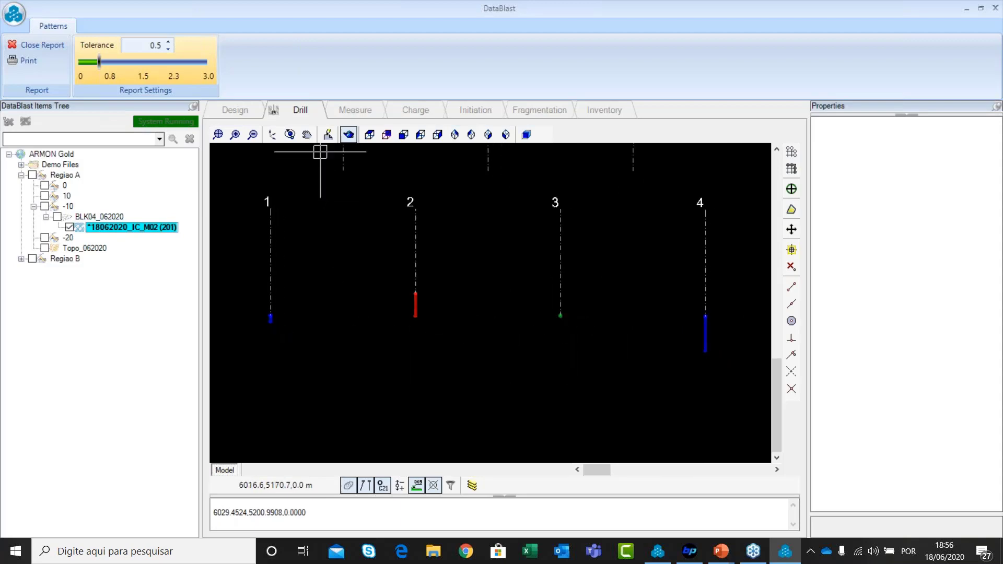
# Step: Orbit the 3D report to an oblique angle and compare the depth deviations of holes 1 to 5 with neighbouring holes
pyautogui.click(290, 135)
pyautogui.moveTo(443, 297)
pyautogui.mouseDown()
pyautogui.moveTo(444, 273)
pyautogui.moveTo(477, 311)
pyautogui.moveTo(436, 297)
pyautogui.mouseUp()
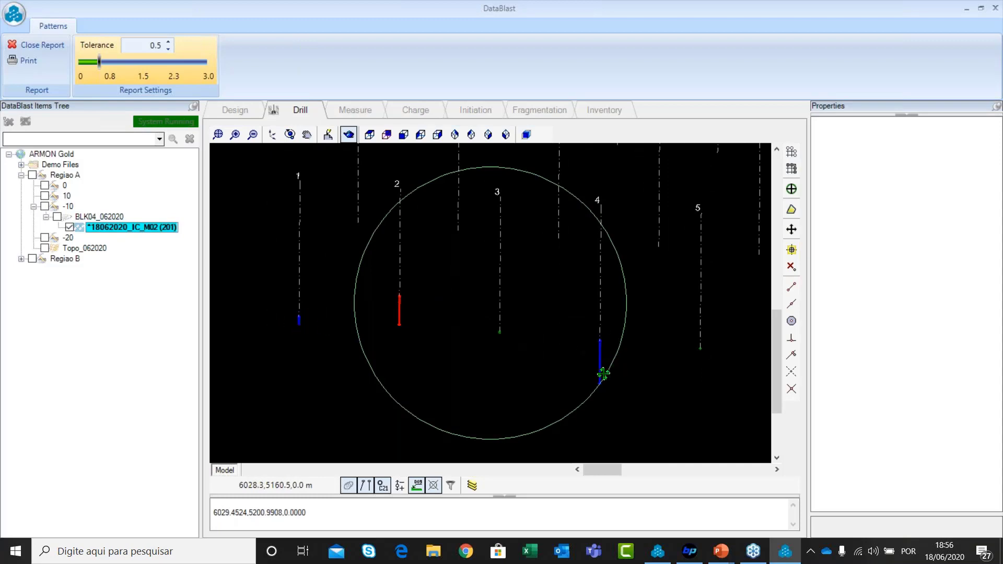
pyautogui.scroll(3, 562, 362)
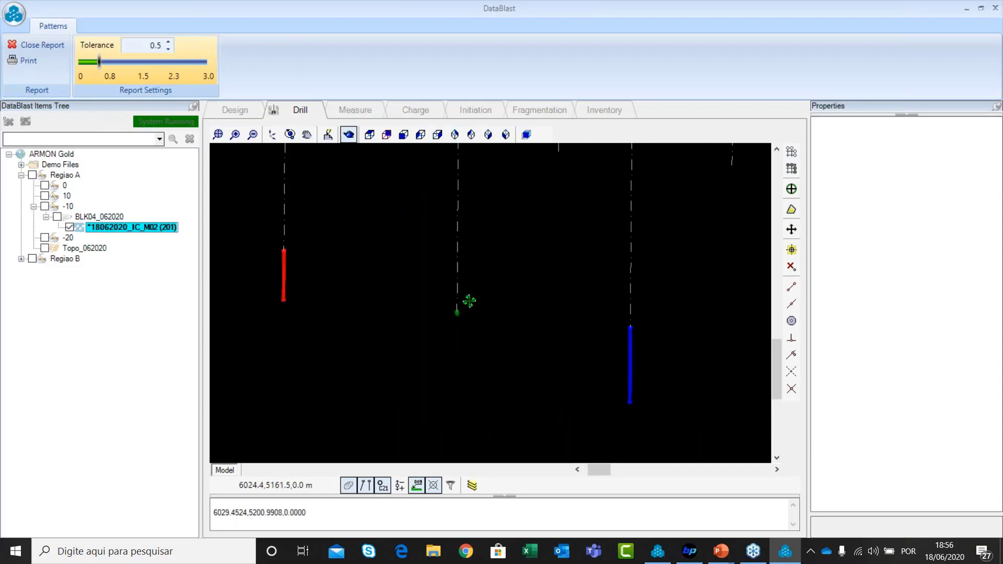
pyautogui.scroll(-5, 469, 351)
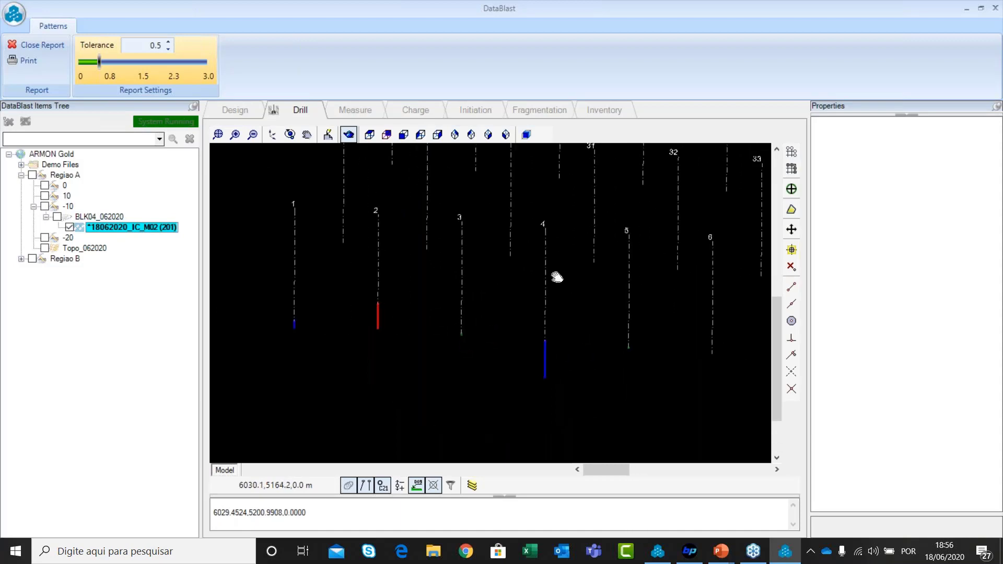
pyautogui.moveTo(556, 277); pyautogui.dragTo(503, 276)
pyautogui.scroll(2, 531, 354)
pyautogui.scroll(-5, 527, 346)
pyautogui.scroll(4, 429, 331)
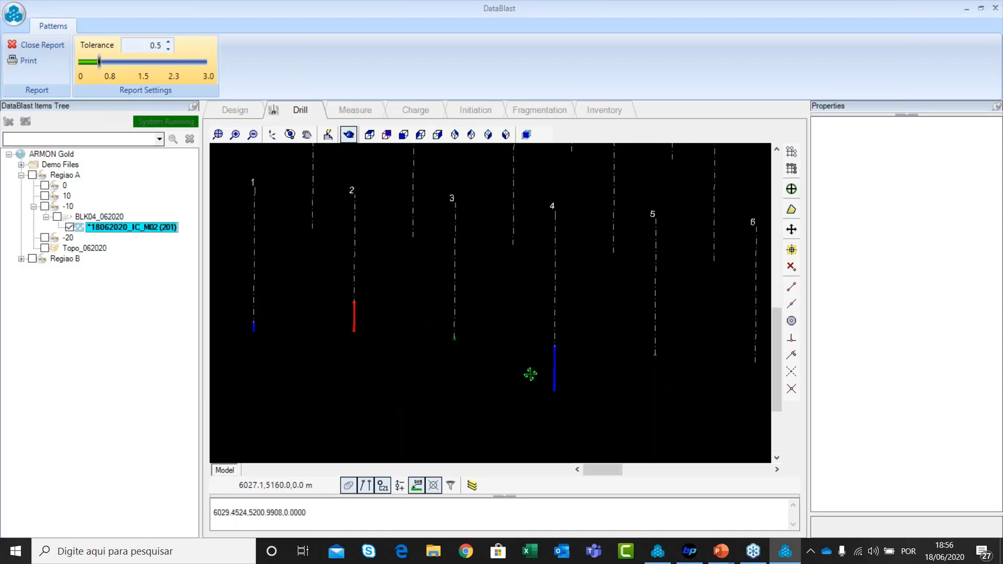
pyautogui.scroll(-2, 553, 352)
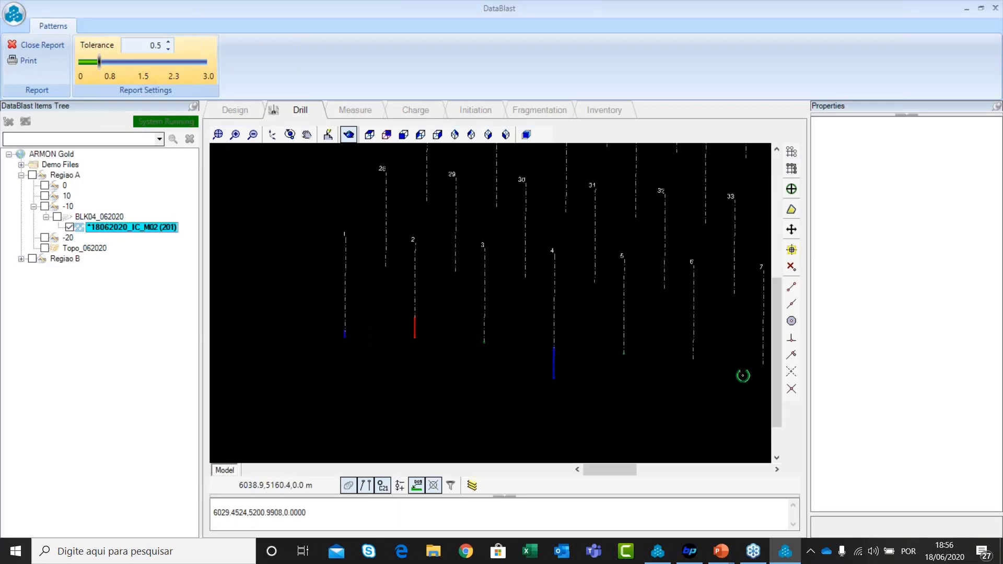
pyautogui.scroll(-2, 678, 318)
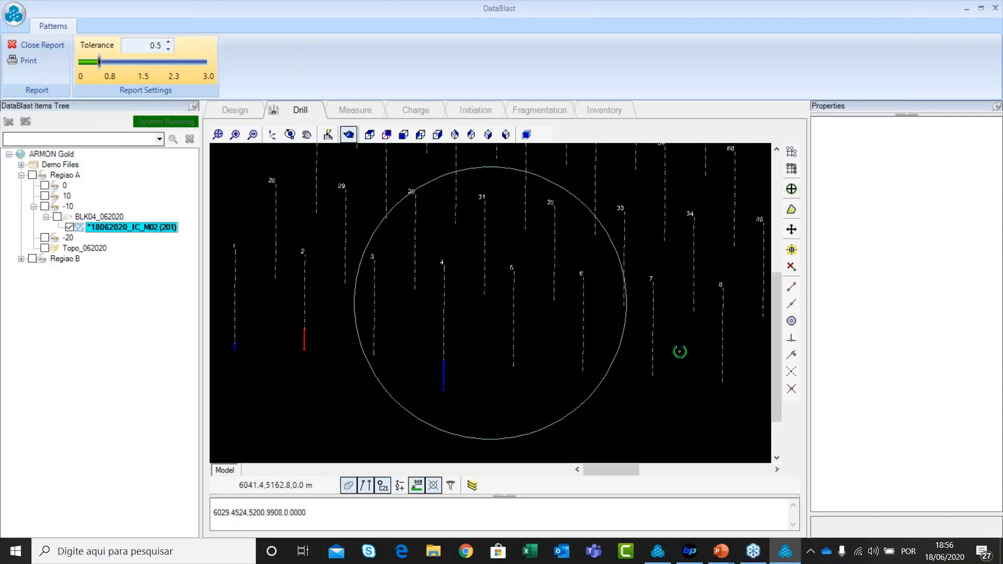
pyautogui.scroll(1, 450, 358)
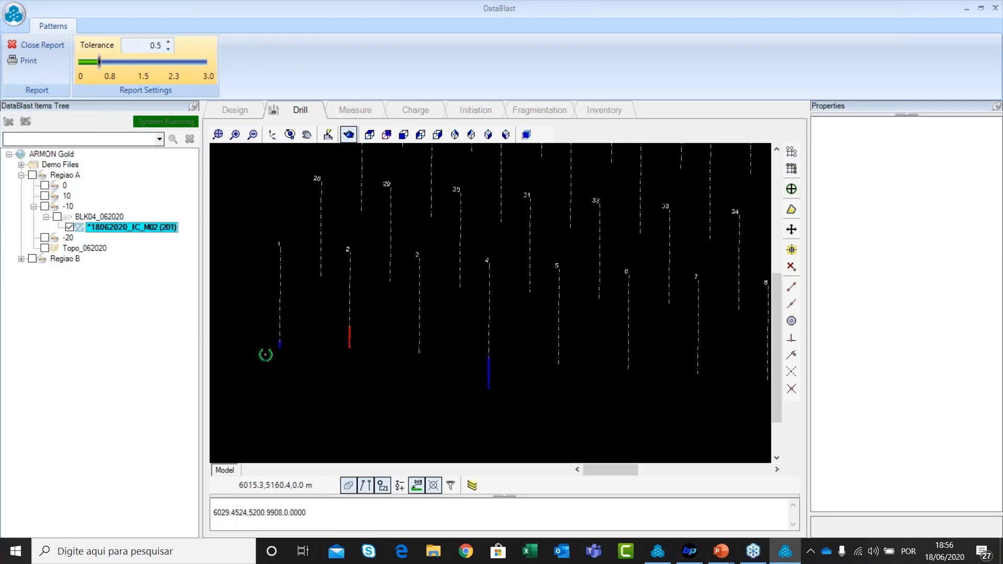
# Step: Inspect the toe depth deviations of holes 1 to 5 up close and close the Drill Hole QA 3D Report
pyautogui.scroll(3, 347, 392)
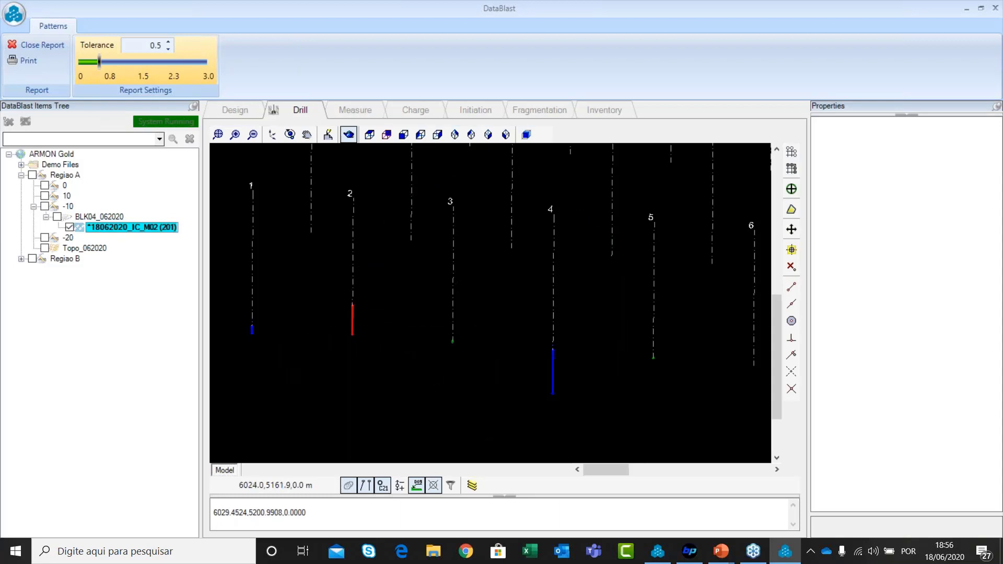
pyautogui.scroll(-1, 460, 318)
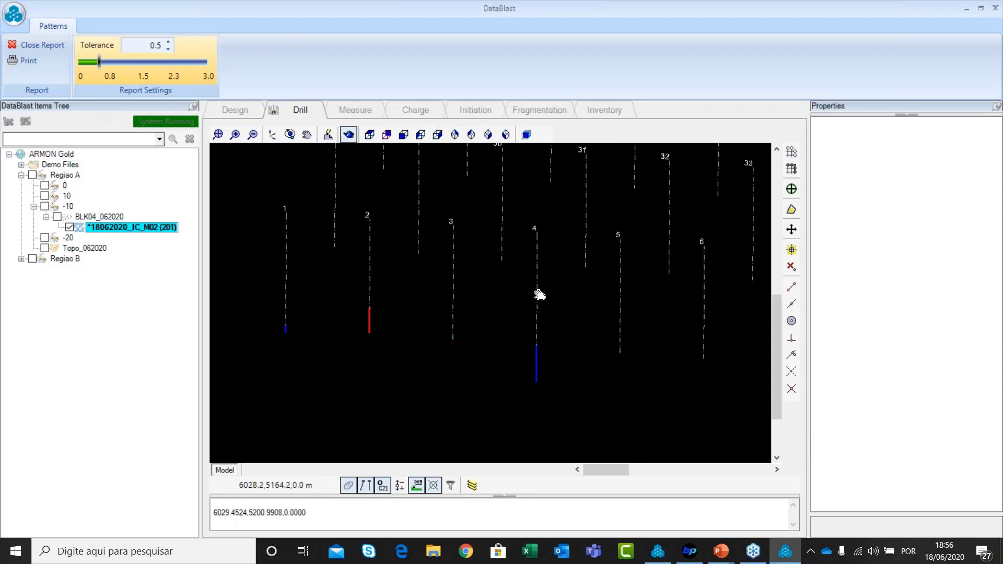
pyautogui.click(44, 47)
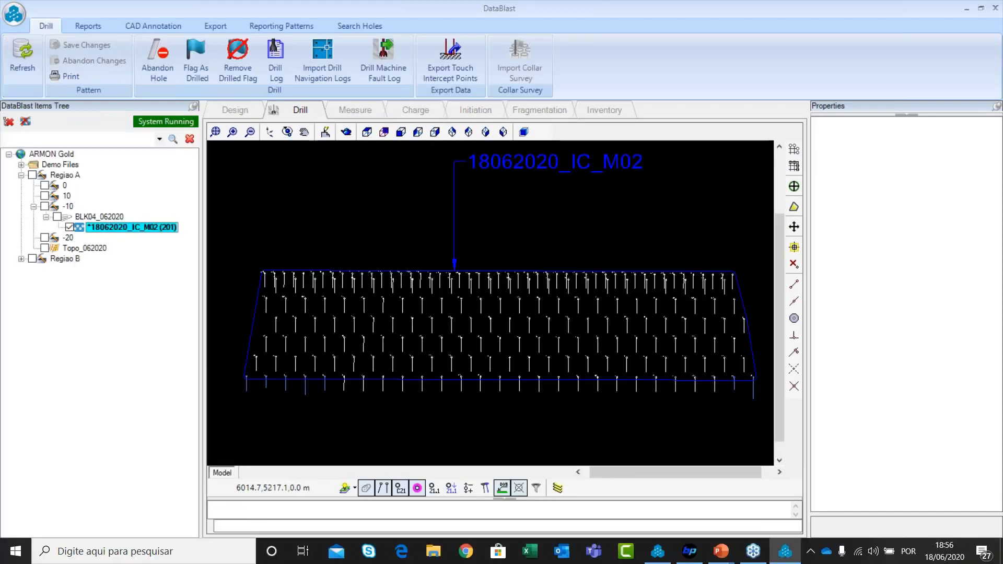
# Step: Try to open the Accurate Drill Collar CAD View for pattern 18062020_IC_M02
pyautogui.click(103, 27)
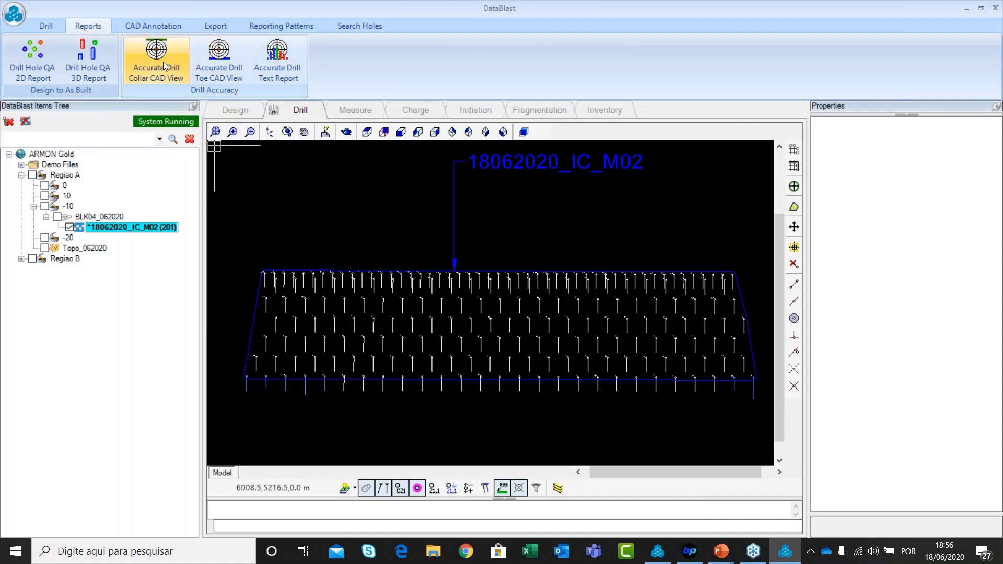
pyautogui.scroll(1, 284, 381)
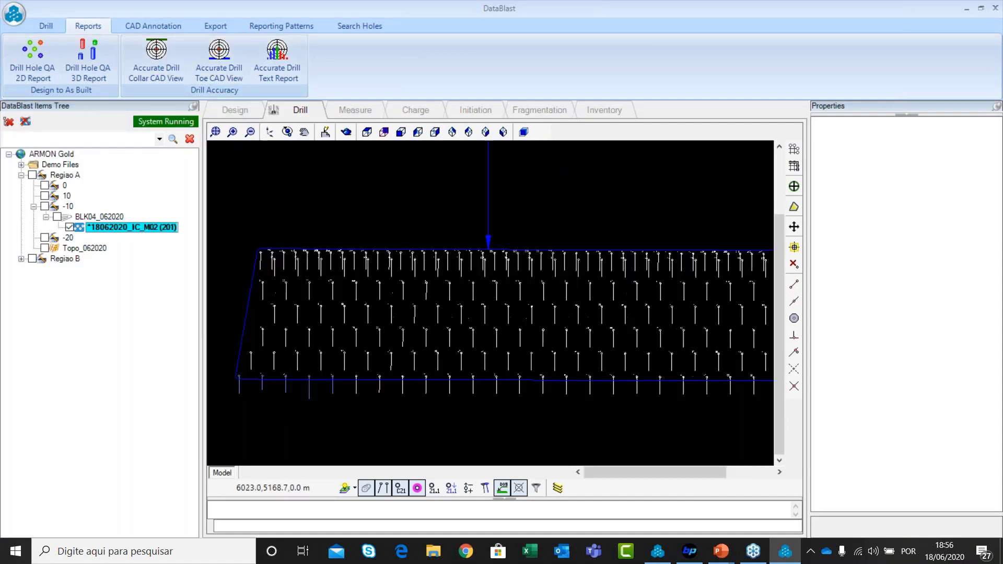
pyautogui.scroll(2, 309, 341)
pyautogui.moveTo(390, 319); pyautogui.dragTo(445, 266, button='middle')
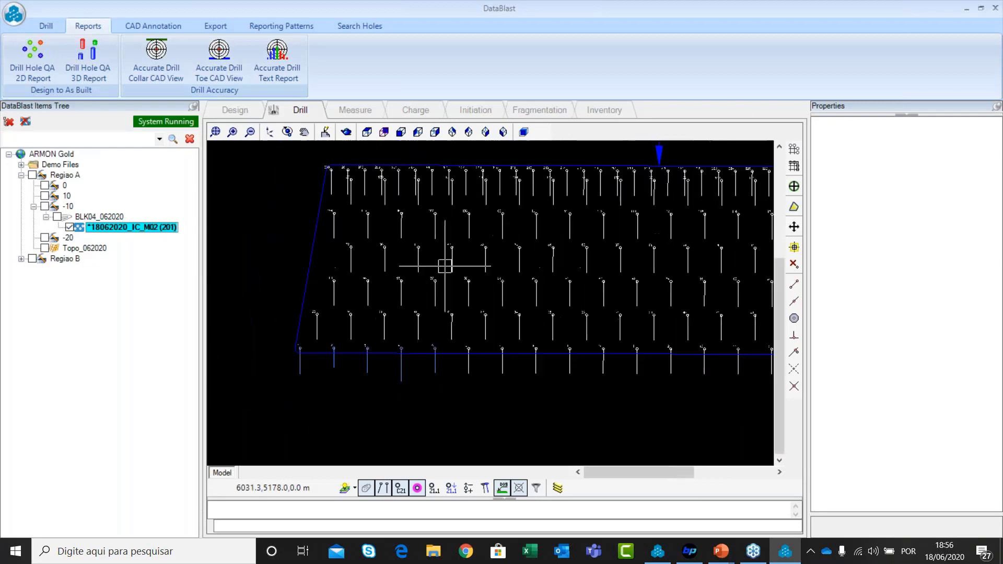
pyautogui.scroll(-4, 391, 275)
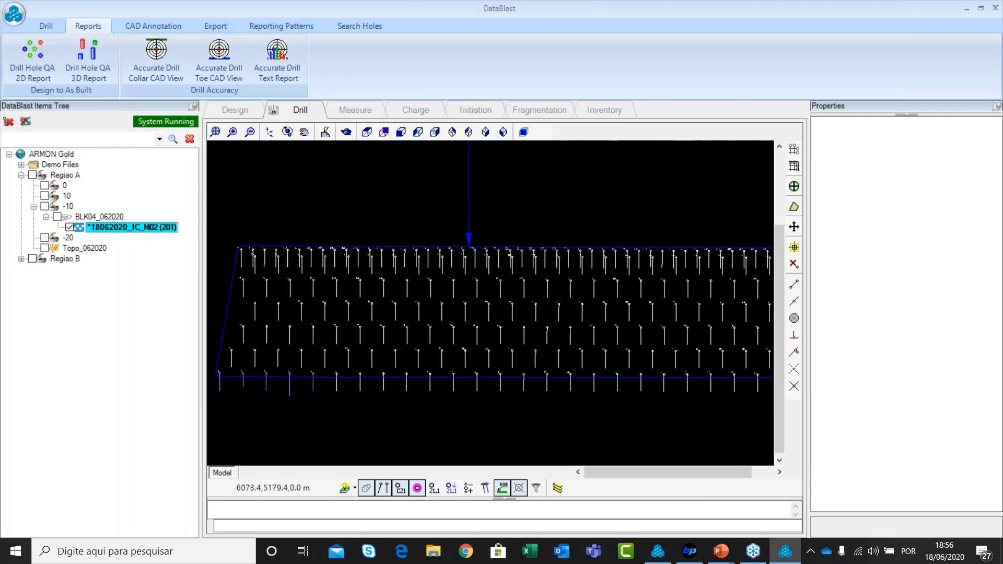
pyautogui.scroll(-2, 559, 347)
pyautogui.scroll(2, 351, 317)
pyautogui.scroll(-1, 309, 287)
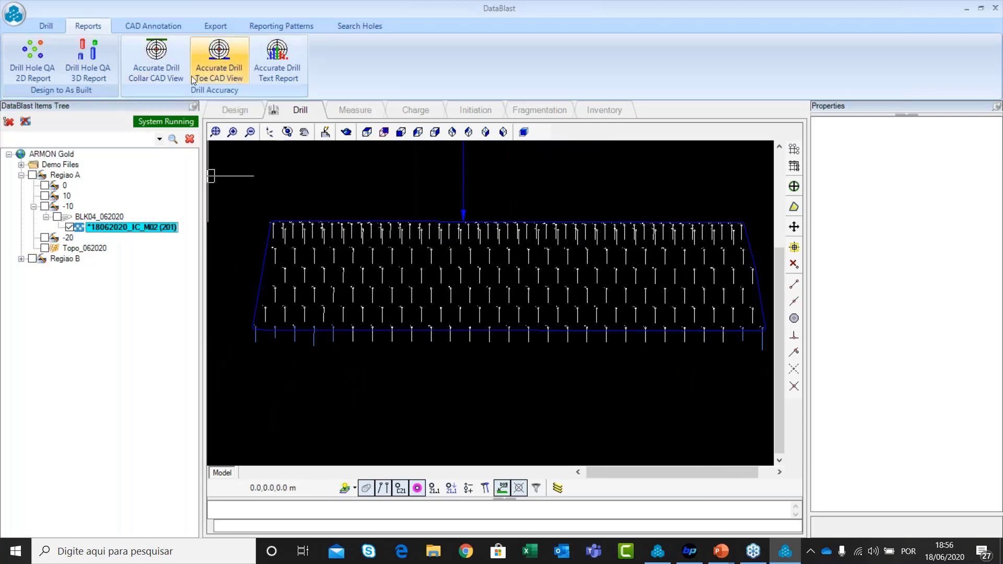
pyautogui.click(176, 68)
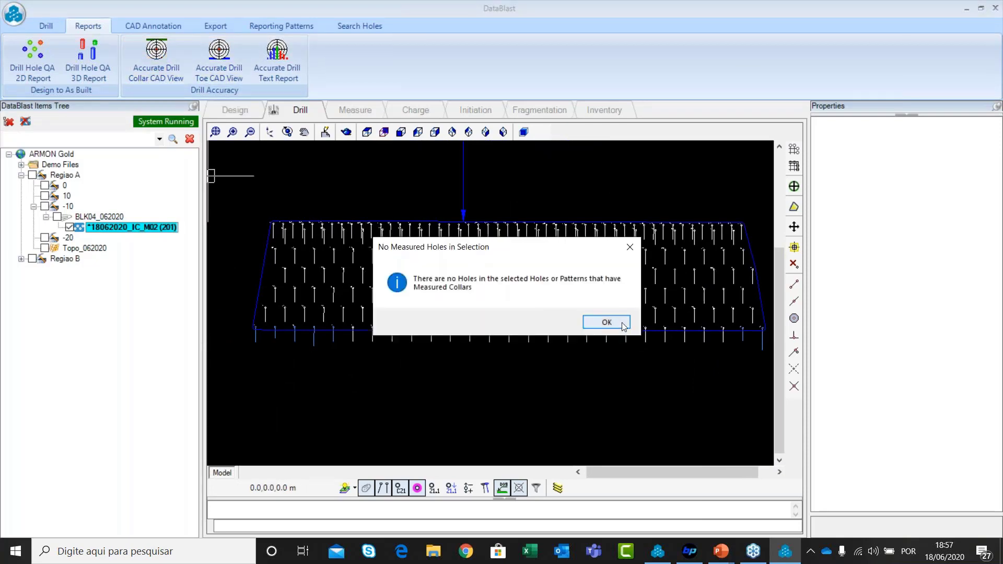
pyautogui.press('Return')
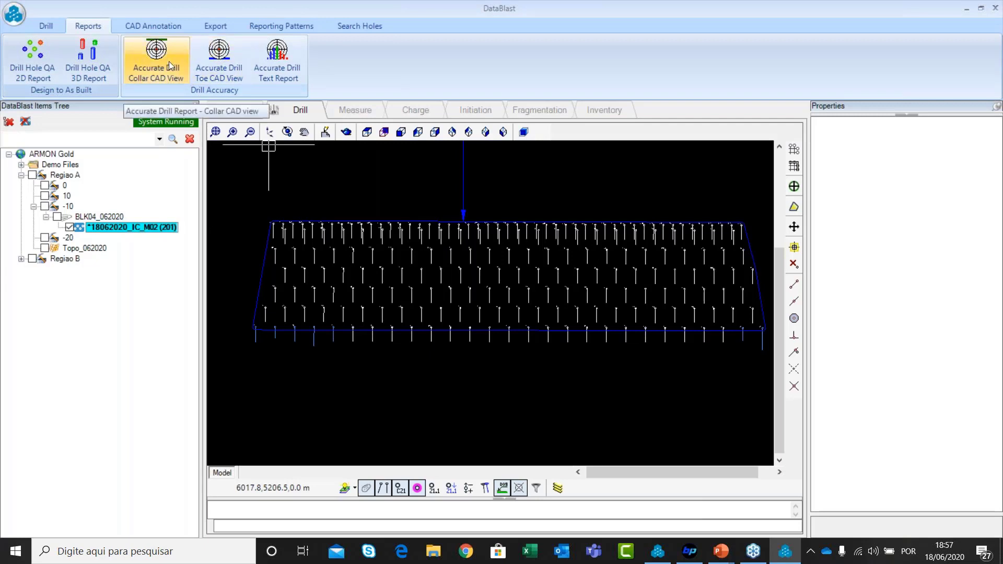
# Step: Examine drilled holes 1 to 5 and the remaining front-row holes of pattern 18062020_IC_M02 in the Drill view
pyautogui.moveTo(315, 324); pyautogui.dragTo(301, 334, button='middle')
pyautogui.scroll(4, 255, 335)
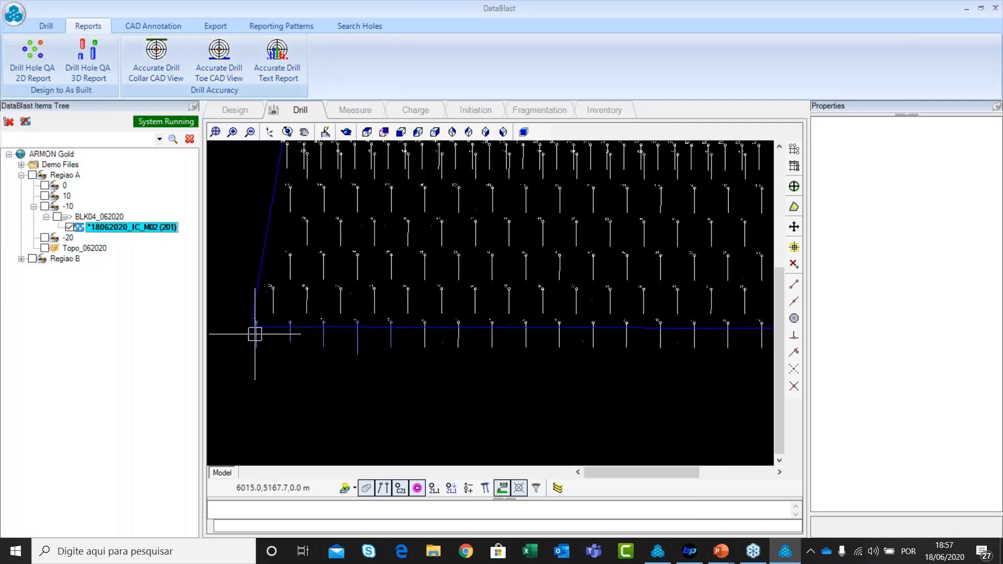
pyautogui.moveTo(290, 269); pyautogui.dragTo(295, 285, button='middle')
pyautogui.scroll(3, 289, 293)
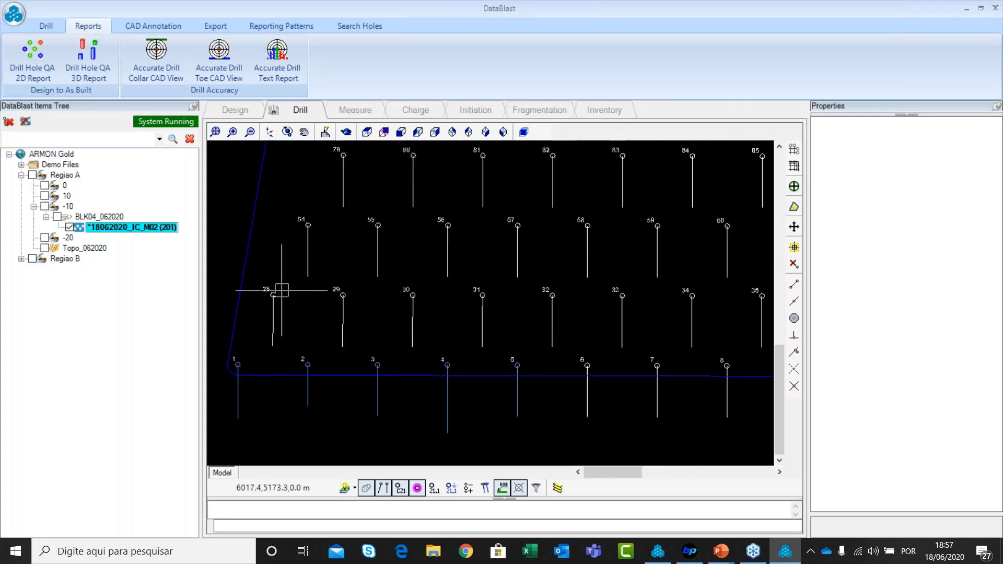
pyautogui.scroll(-2, 261, 412)
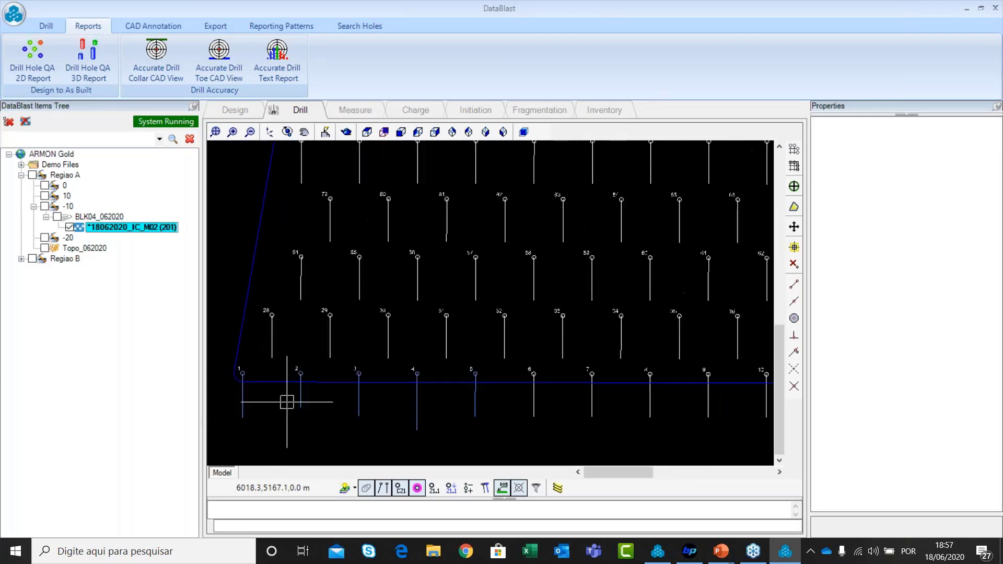
pyautogui.scroll(1, 455, 313)
pyautogui.scroll(-4, 504, 291)
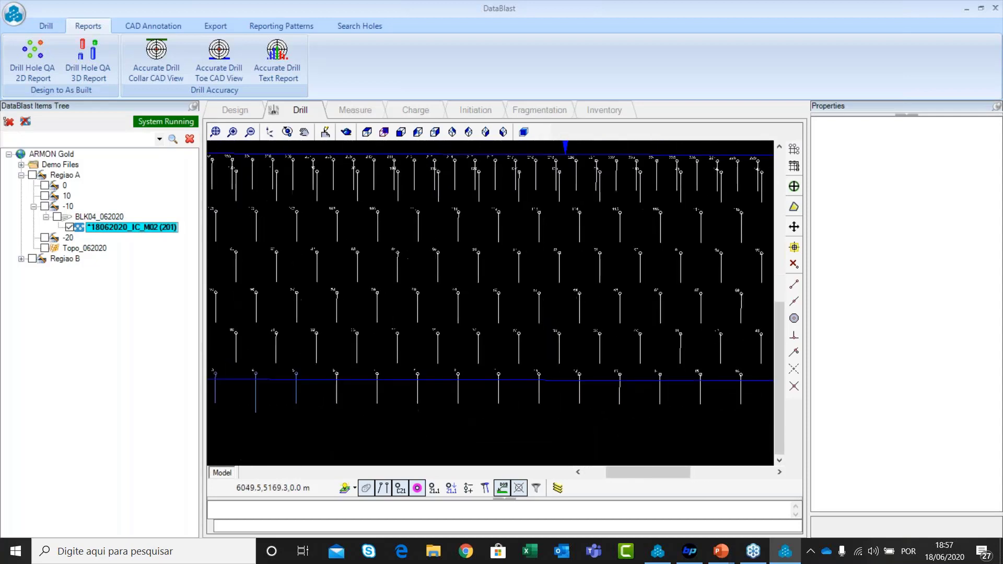
pyautogui.scroll(4, 510, 422)
pyautogui.moveTo(511, 421); pyautogui.dragTo(493, 397, button='middle')
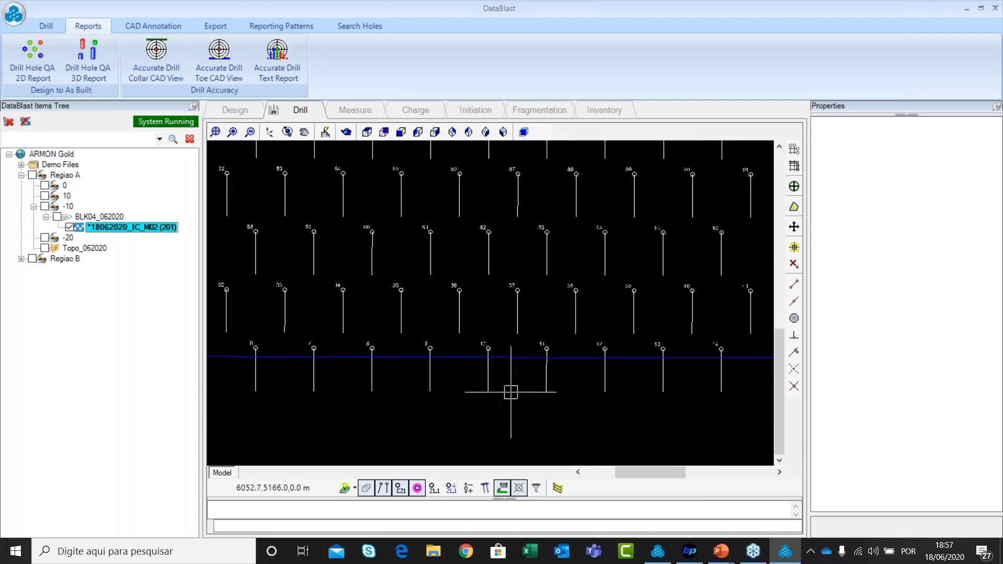
pyautogui.scroll(-2, 472, 350)
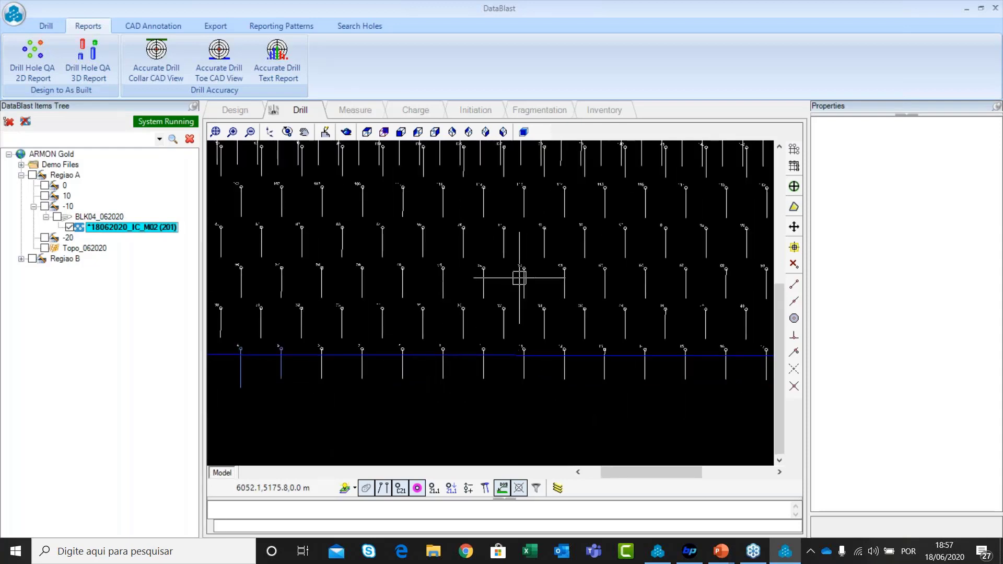
pyautogui.moveTo(560, 274); pyautogui.dragTo(444, 282, button='middle')
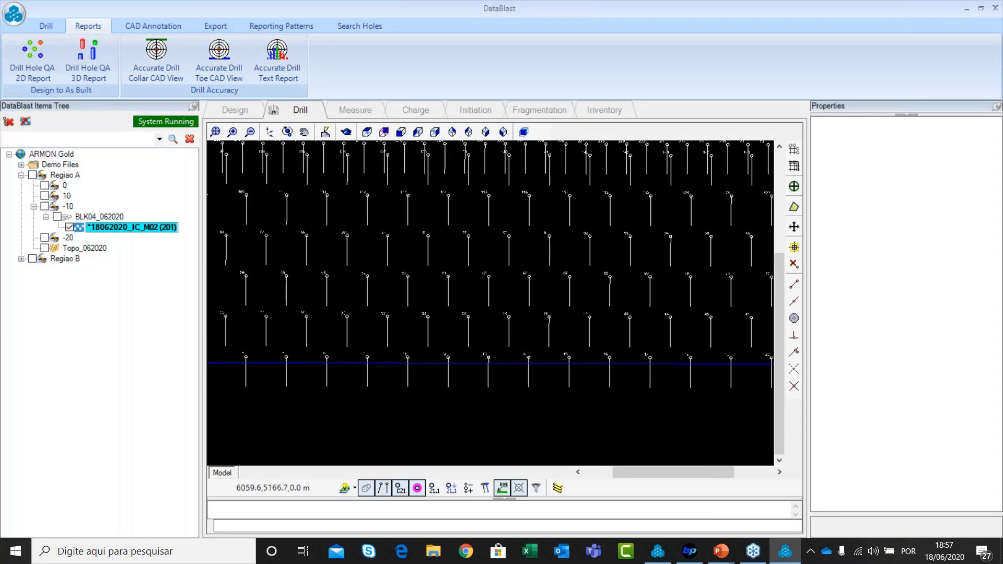
pyautogui.scroll(-6, 448, 375)
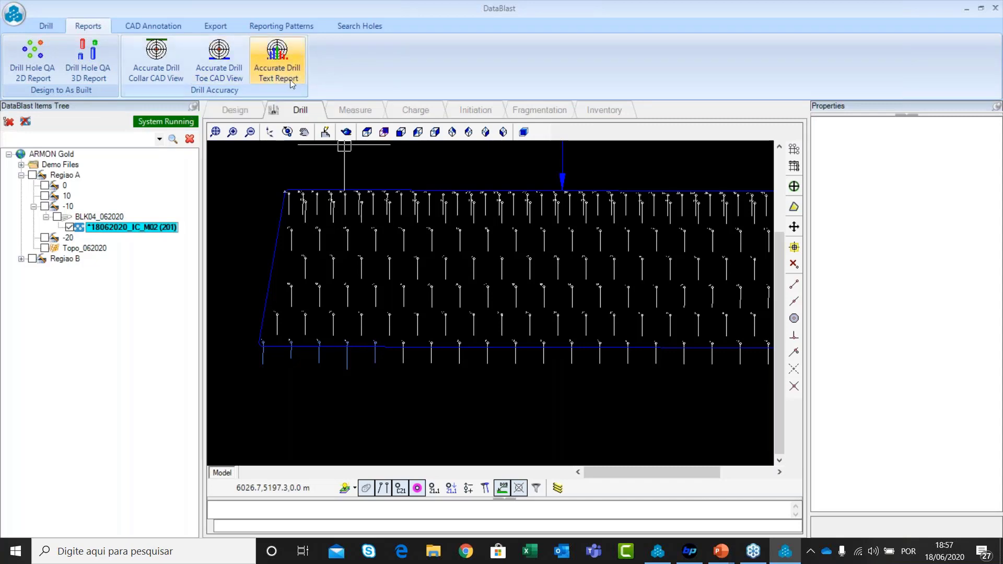
# Step: Open the Accurate Drill Text Report, review its depth and toe accuracy charts, and close it
pyautogui.click(288, 62)
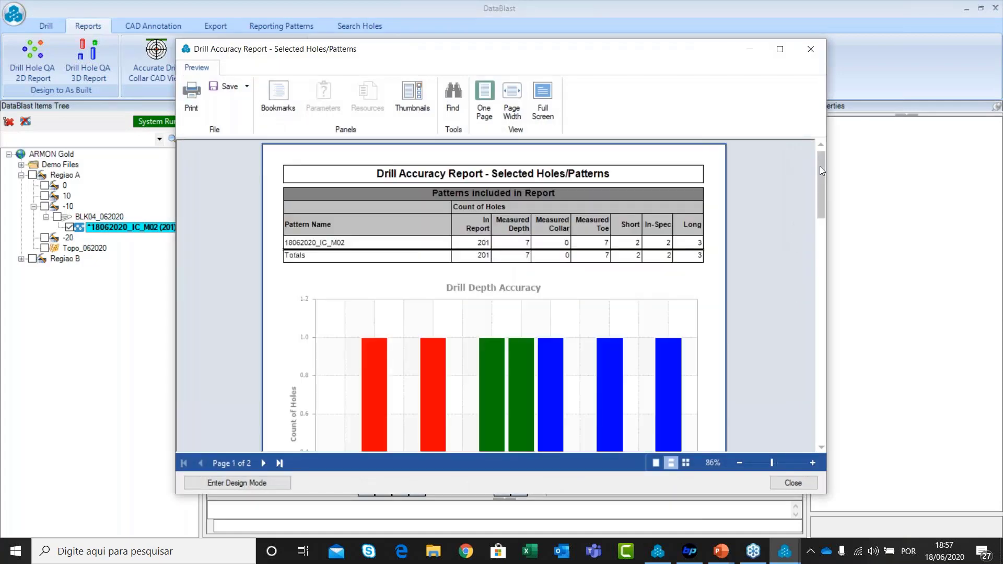
pyautogui.moveTo(820, 166); pyautogui.dragTo(820, 398)
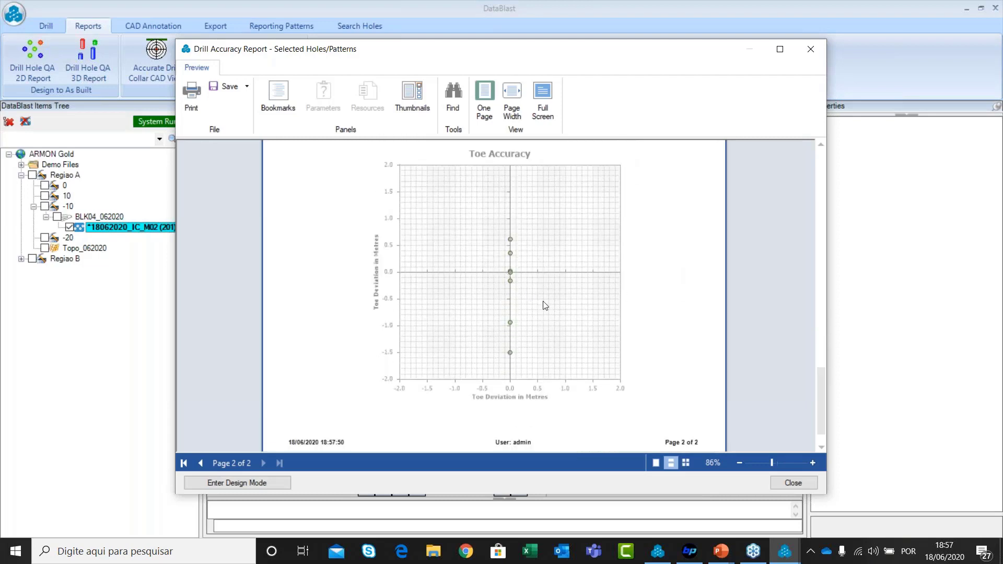
pyautogui.moveTo(823, 384)
pyautogui.mouseDown()
pyautogui.moveTo(819, 339)
pyautogui.moveTo(820, 387)
pyautogui.mouseUp()
pyautogui.click(817, 52)
# Step: Open the Accurate Drill Toe CAD View and examine the toe deviations from several 3D angles
pyautogui.click(236, 64)
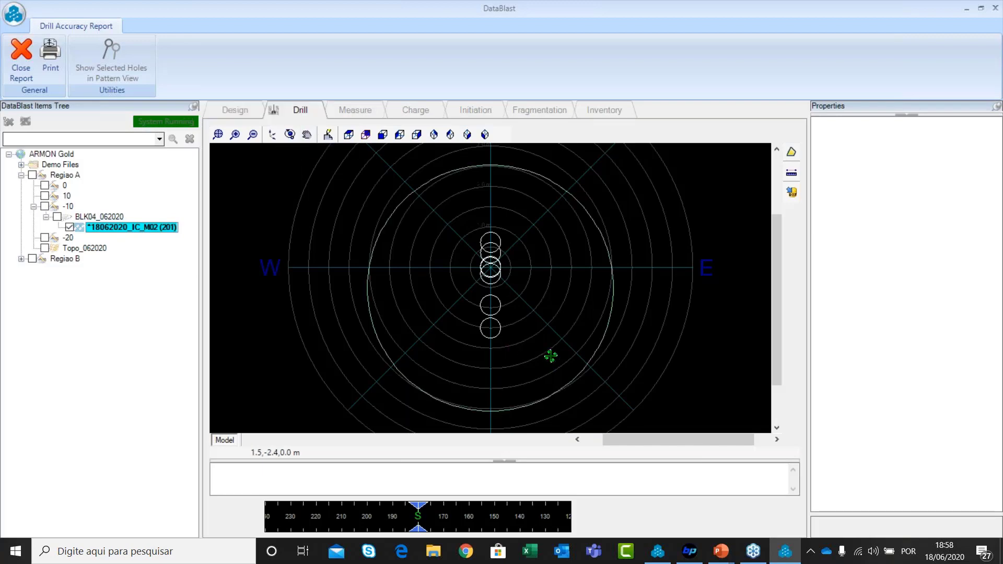
pyautogui.moveTo(551, 356); pyautogui.dragTo(531, 284)
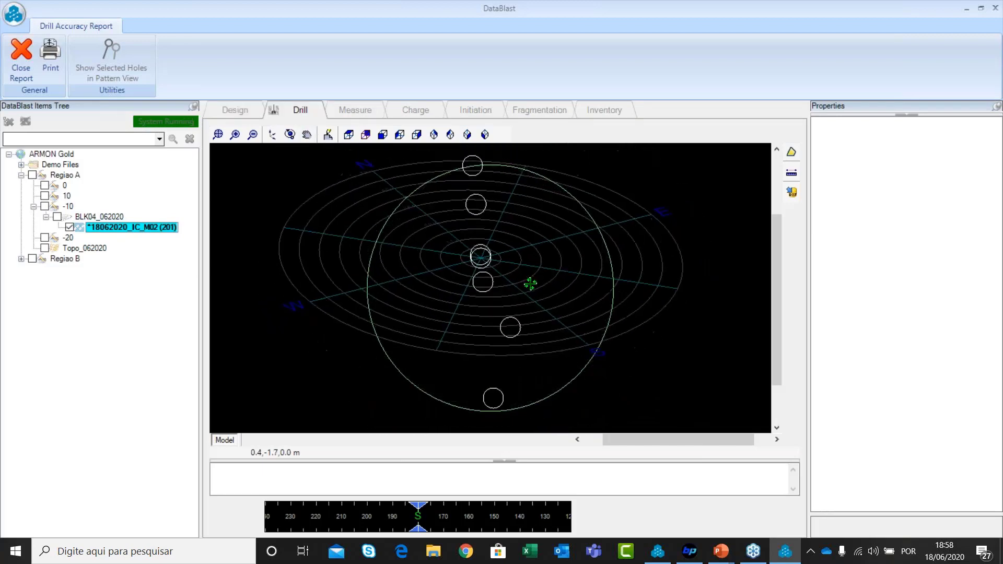
pyautogui.moveTo(559, 235); pyautogui.dragTo(487, 233)
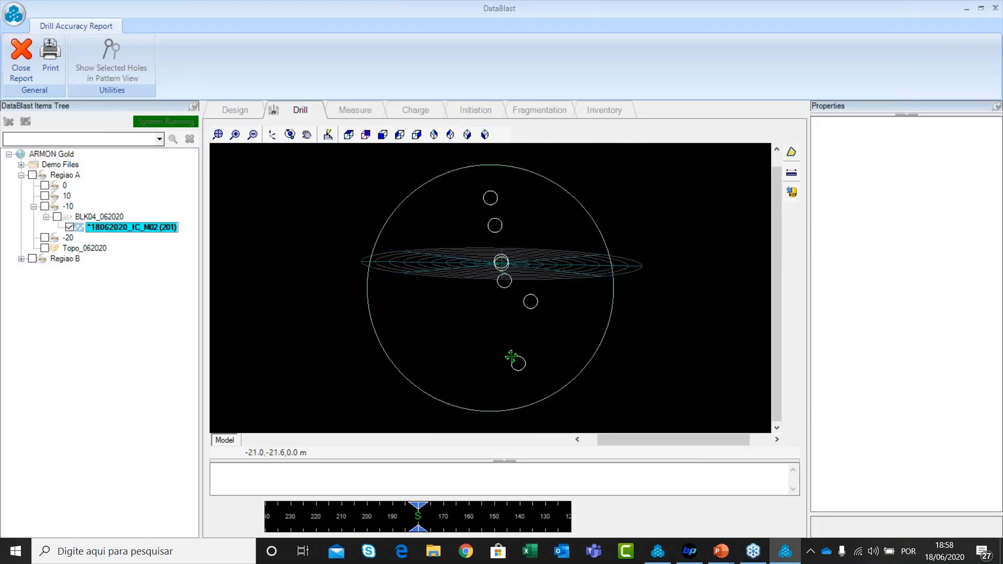
pyautogui.moveTo(513, 277)
pyautogui.mouseDown()
pyautogui.moveTo(512, 296)
pyautogui.moveTo(540, 273)
pyautogui.moveTo(518, 266)
pyautogui.mouseUp()
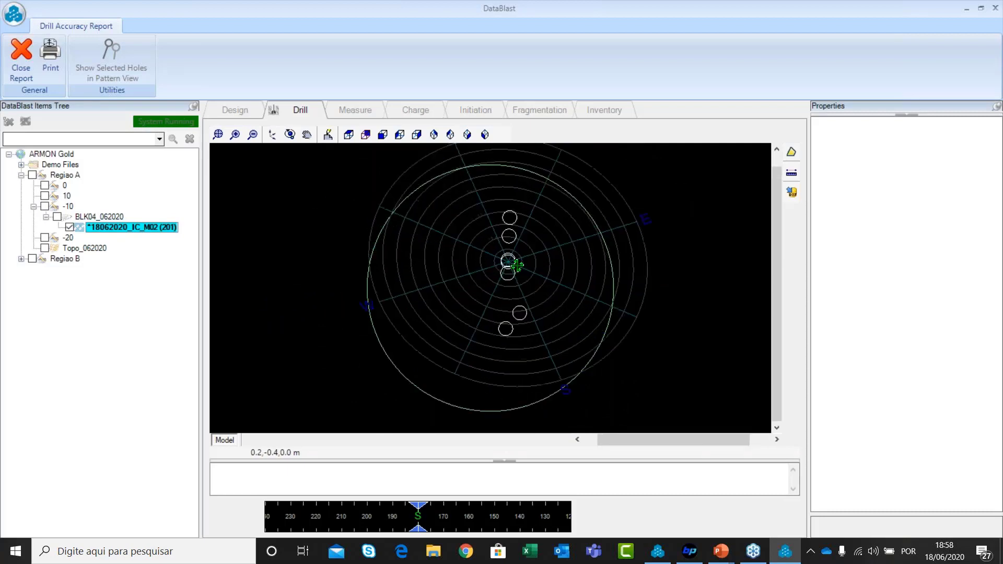
# Step: Inspect the toe deviations around the target centre in plan view, and close the Drill Accuracy Report
pyautogui.click(348, 135)
pyautogui.scroll(2, 513, 268)
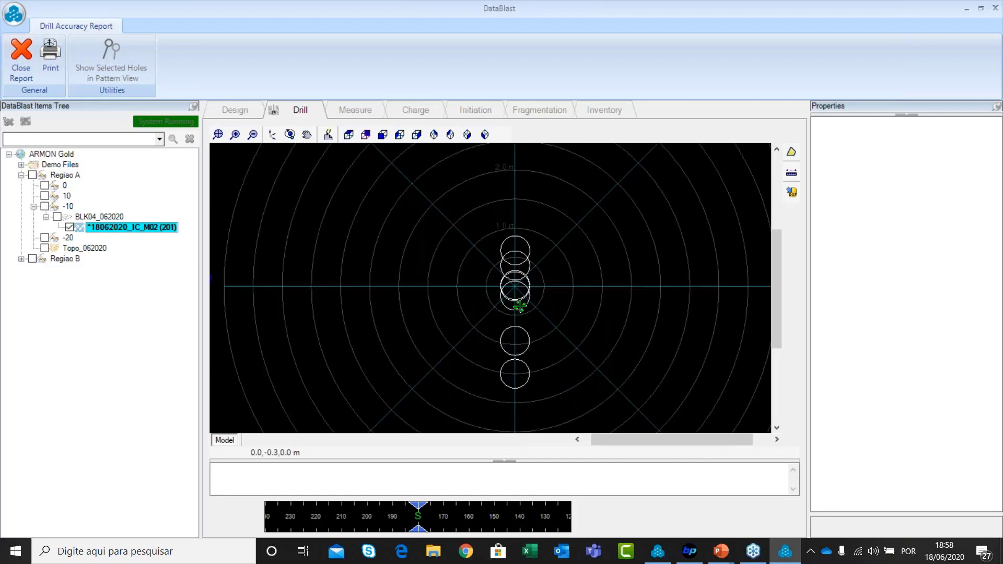
pyautogui.scroll(2, 539, 273)
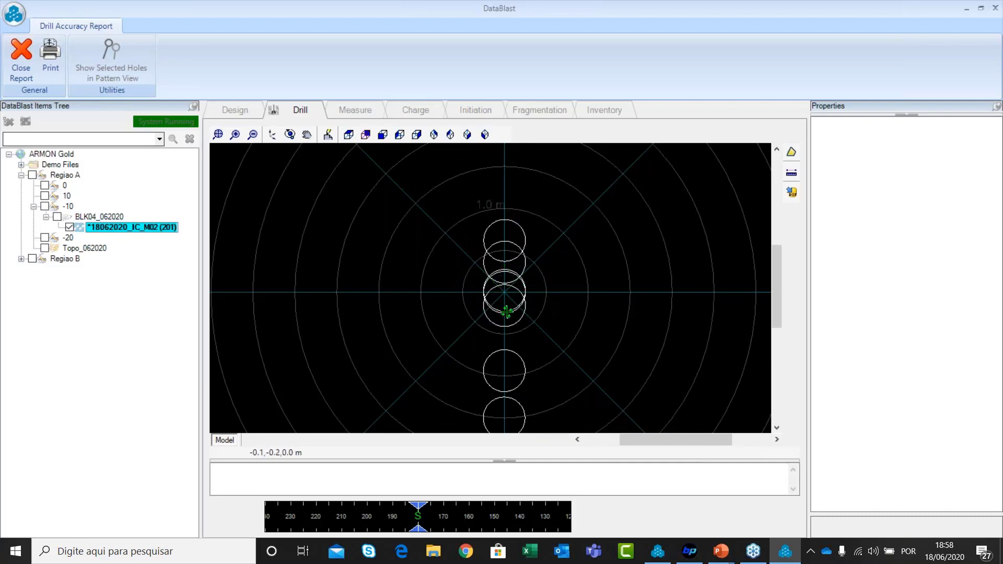
pyautogui.scroll(-3, 513, 286)
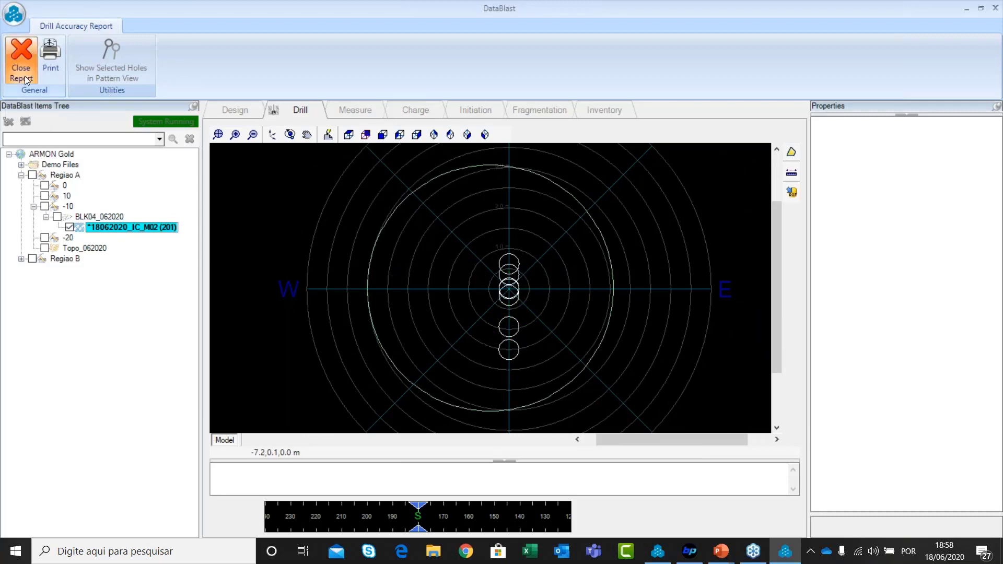
pyautogui.click(21, 58)
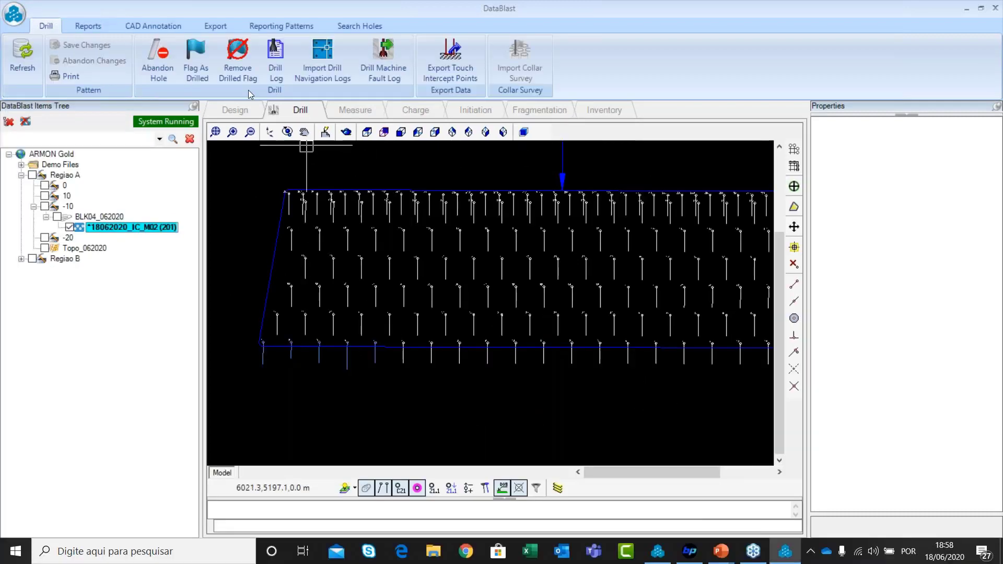
pyautogui.click(88, 26)
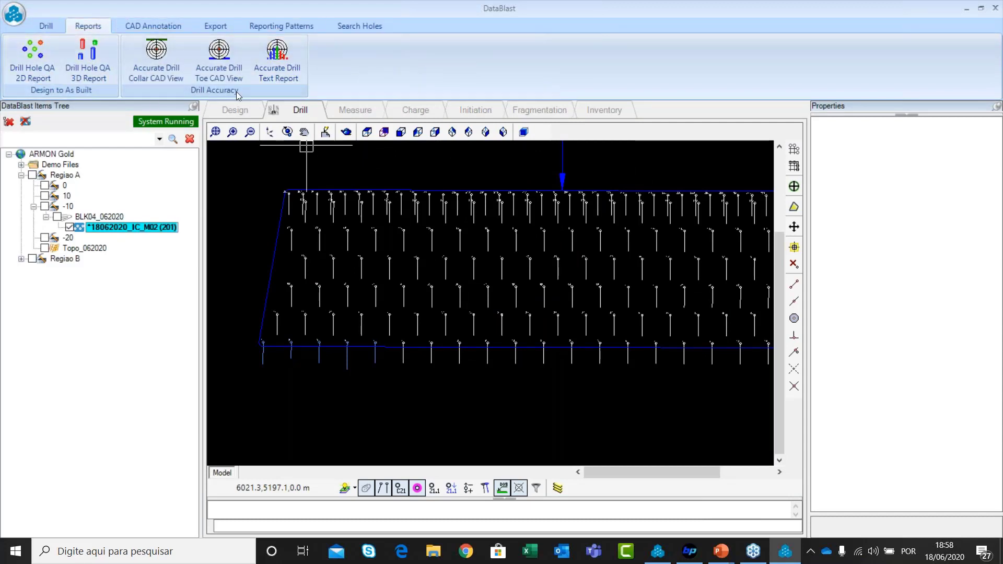
pyautogui.scroll(-2, 495, 349)
pyautogui.moveTo(553, 300); pyautogui.dragTo(441, 302, button='middle')
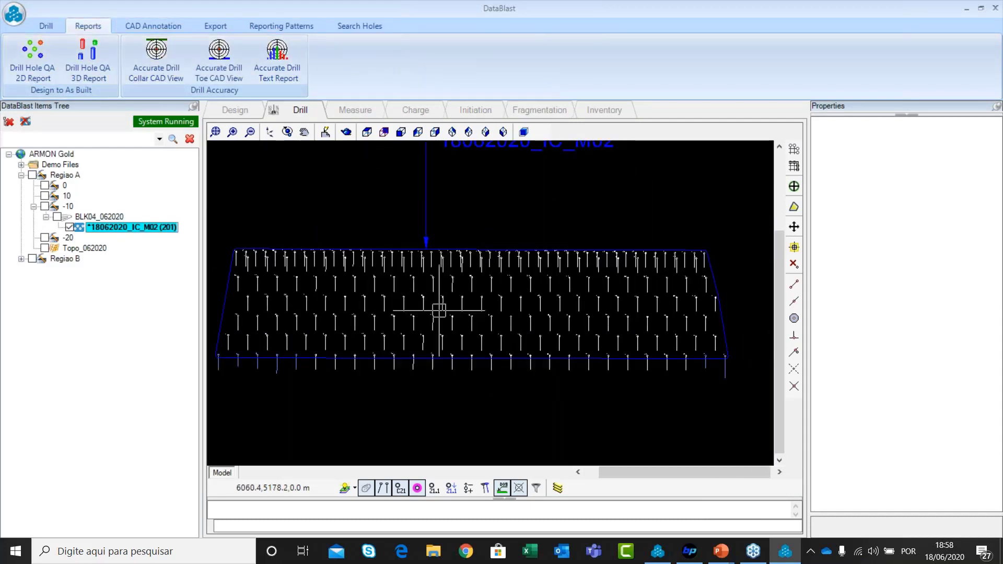
pyautogui.scroll(-1, 441, 303)
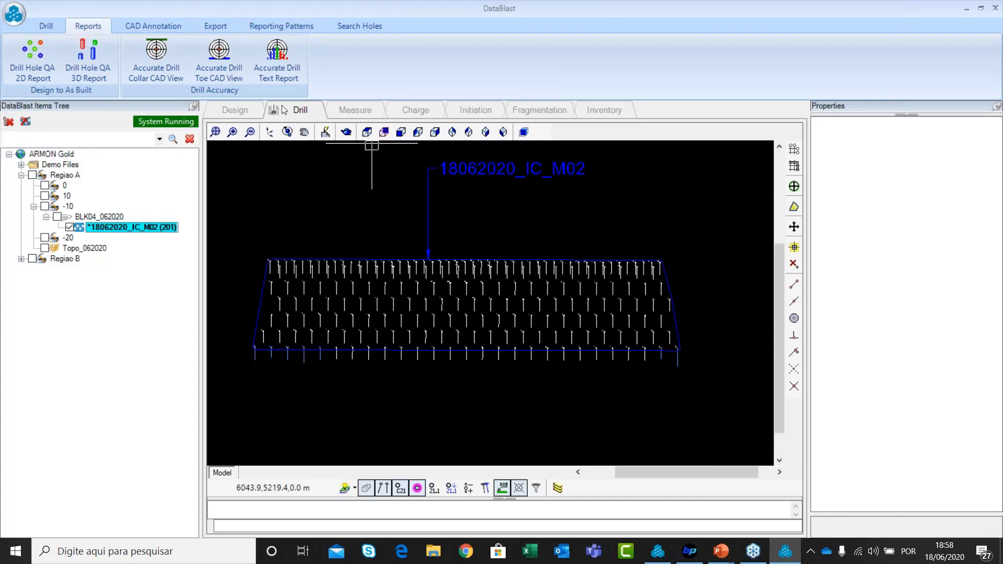
pyautogui.scroll(1, 495, 385)
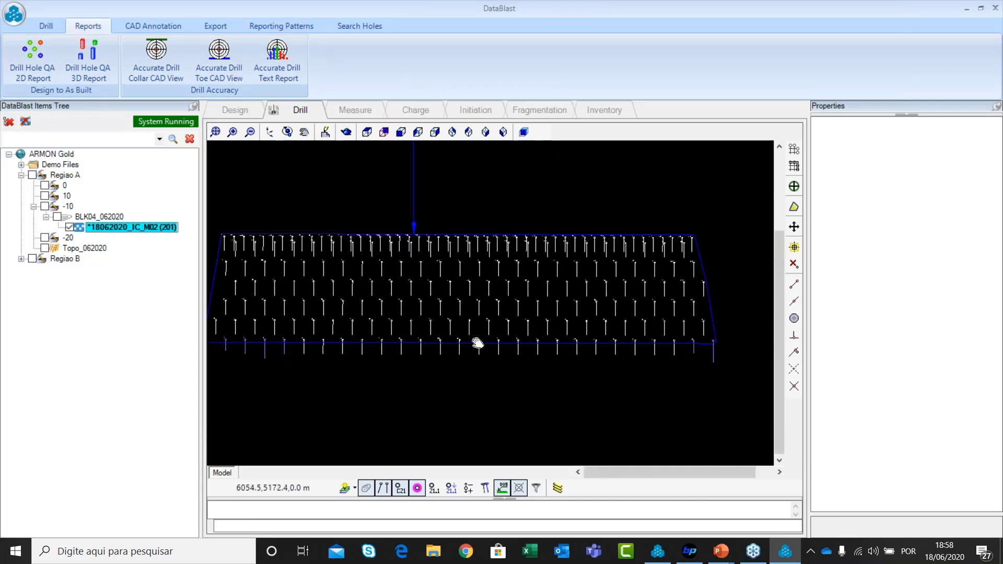
pyautogui.moveTo(477, 343); pyautogui.dragTo(561, 364, button='middle')
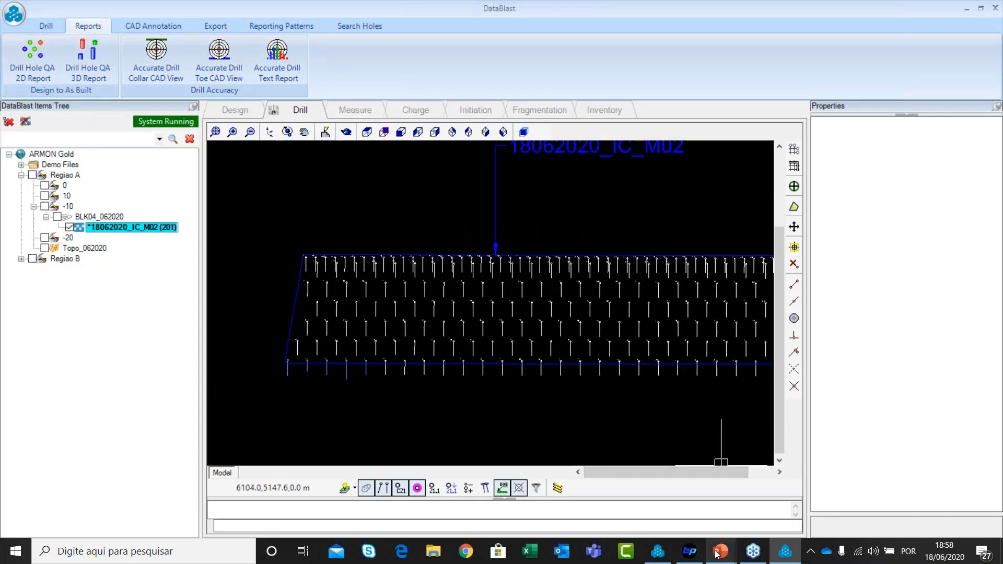
# Step: Switch to the webinar presentation in PowerPoint
pyautogui.moveTo(718, 553)
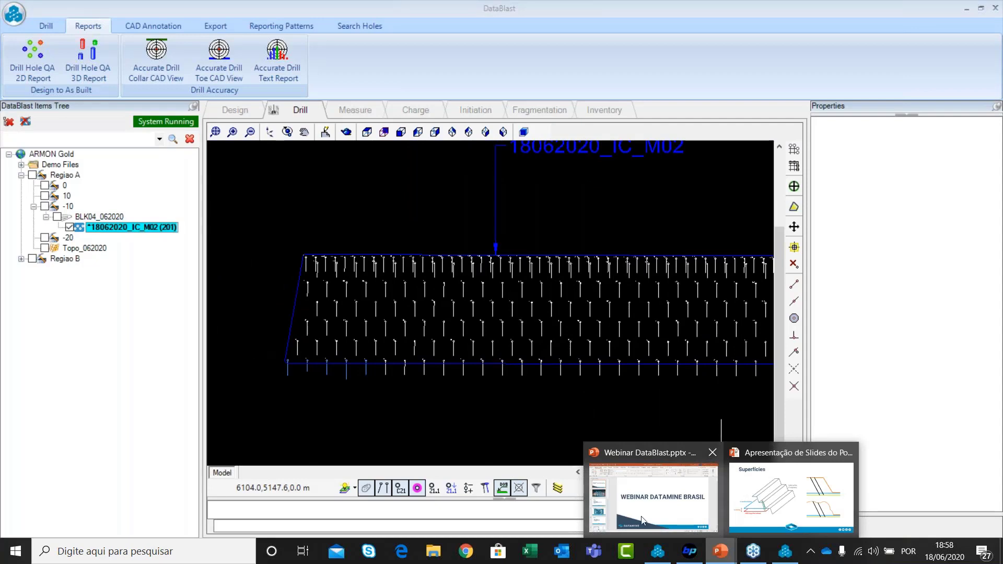